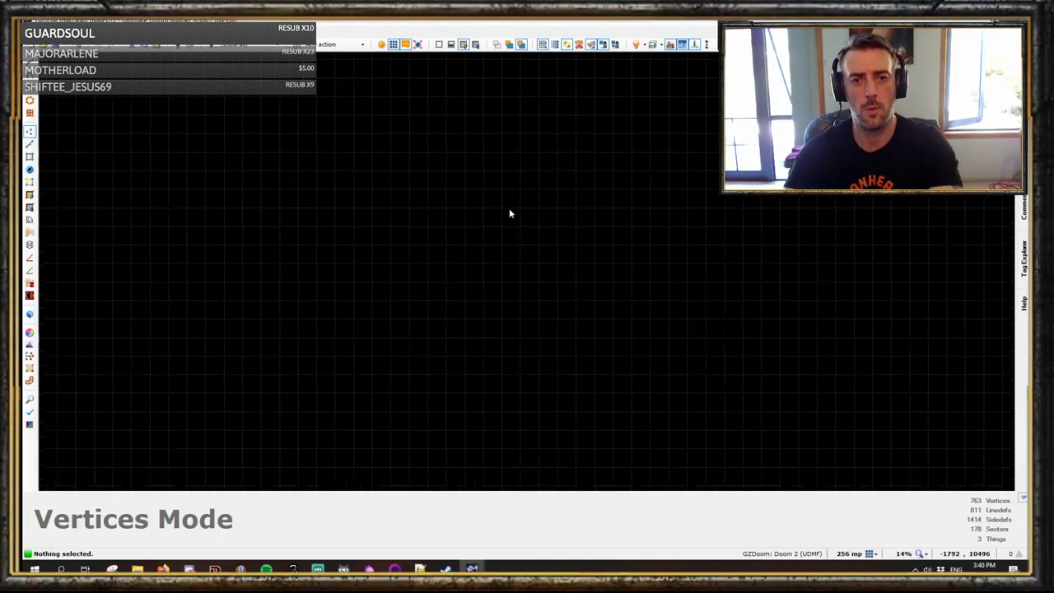
# Step: Draw a 2048 by 1536 rectangular sector in the empty part of the map
pyautogui.press('space')
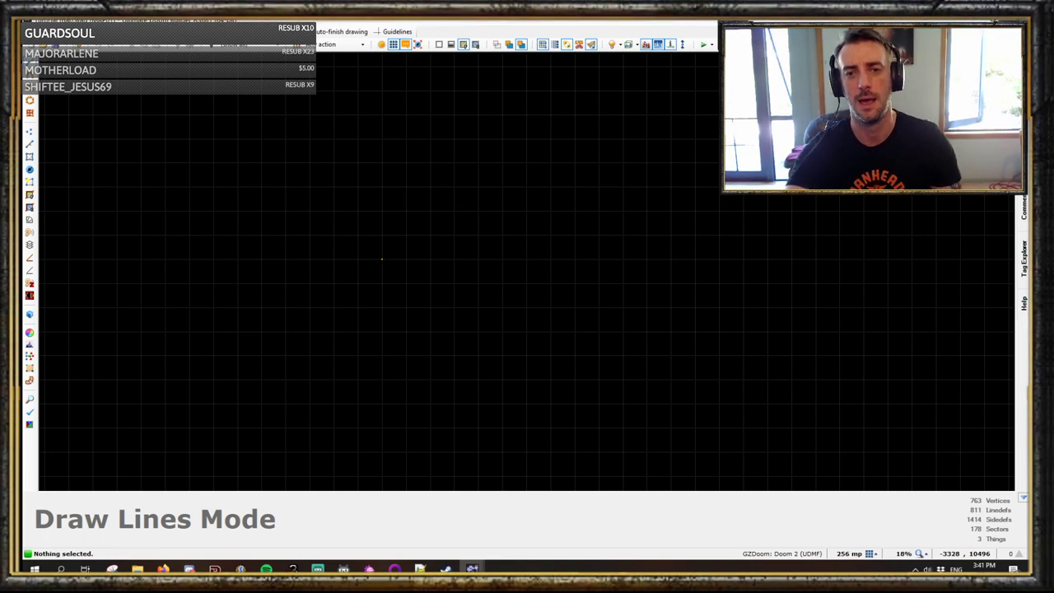
pyautogui.scroll(-1, 383, 261)
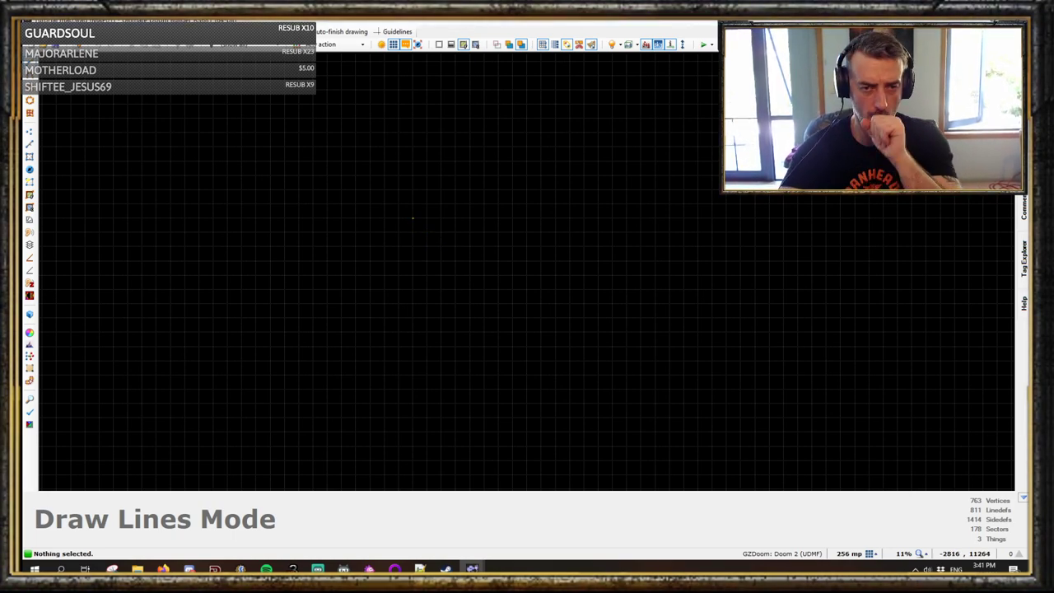
pyautogui.scroll(3, 412, 218)
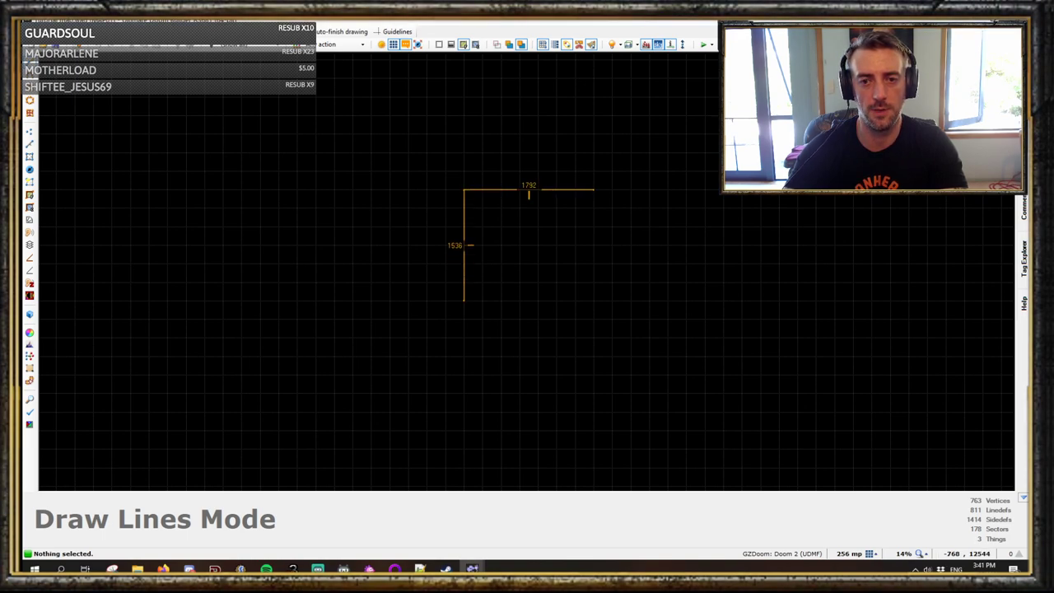
pyautogui.click(612, 190)
pyautogui.click(465, 300)
pyautogui.scroll(3, 533, 258)
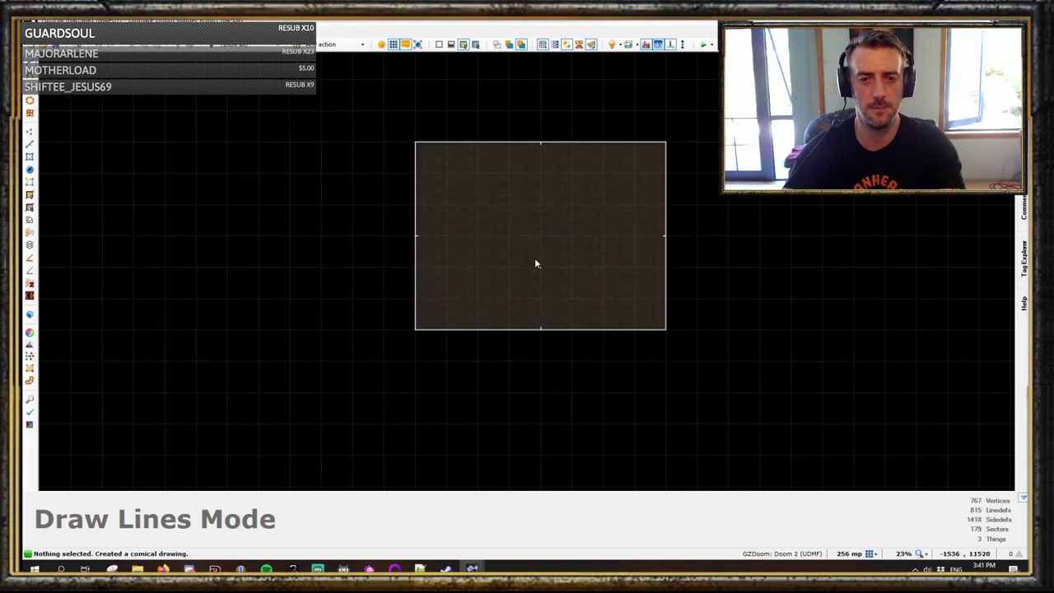
# Step: Insert a Teleport Destination thing at the centre of the new room, at -1536, 11776
pyautogui.press('t')
pyautogui.scroll(3, 560, 237)
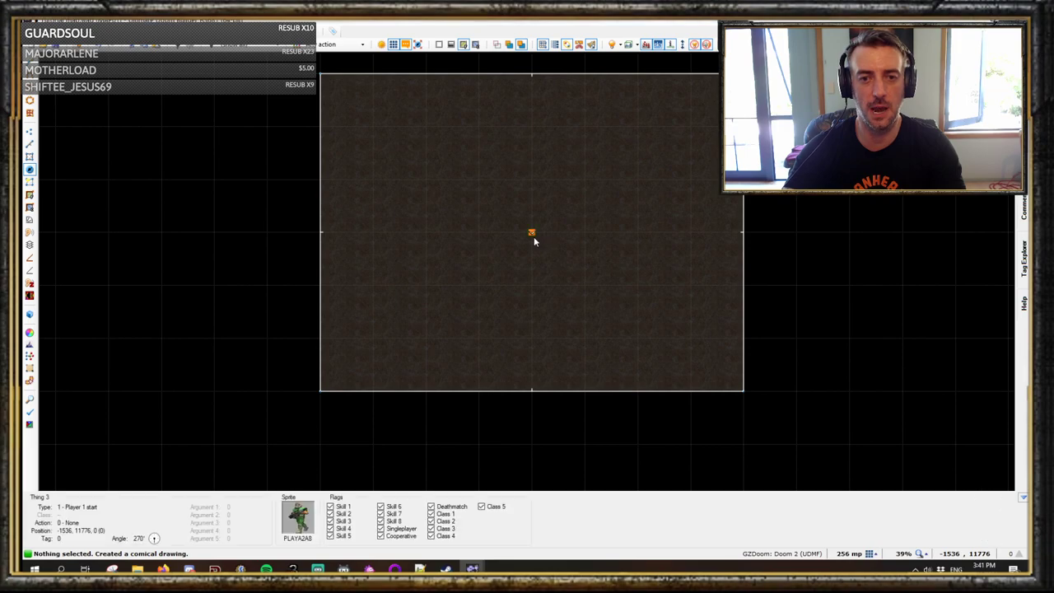
pyautogui.rightClick(548, 237)
pyautogui.write('tel')
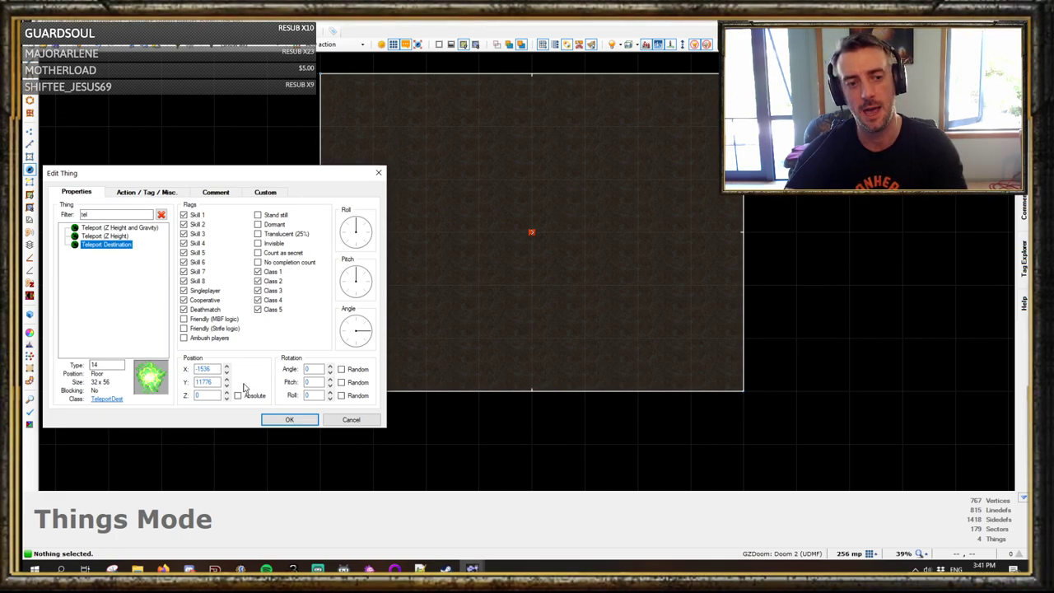
pyautogui.click(289, 419)
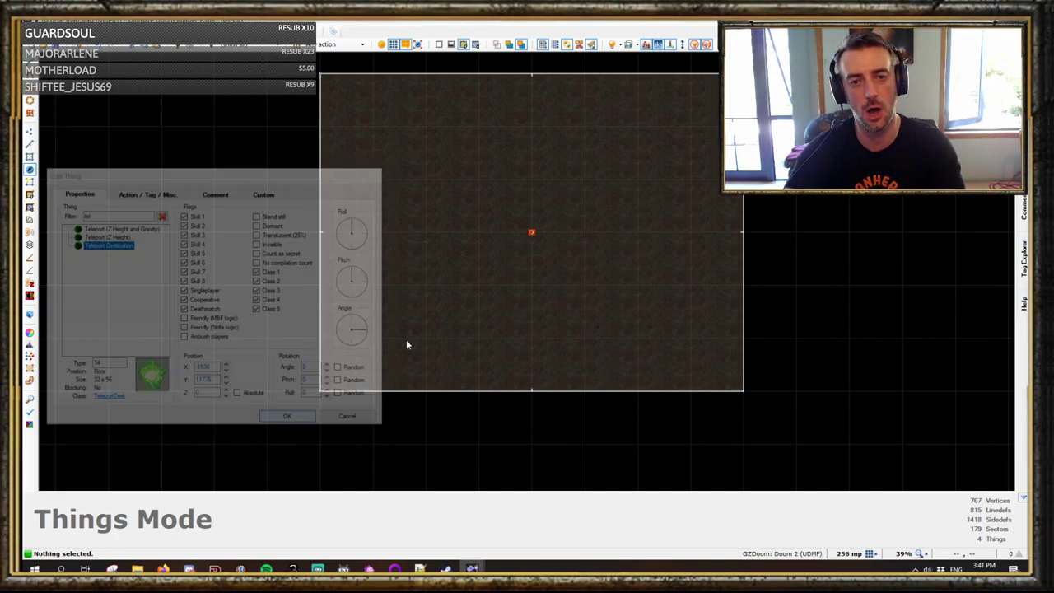
pyautogui.scroll(4, 551, 229)
pyautogui.scroll(-2, 551, 230)
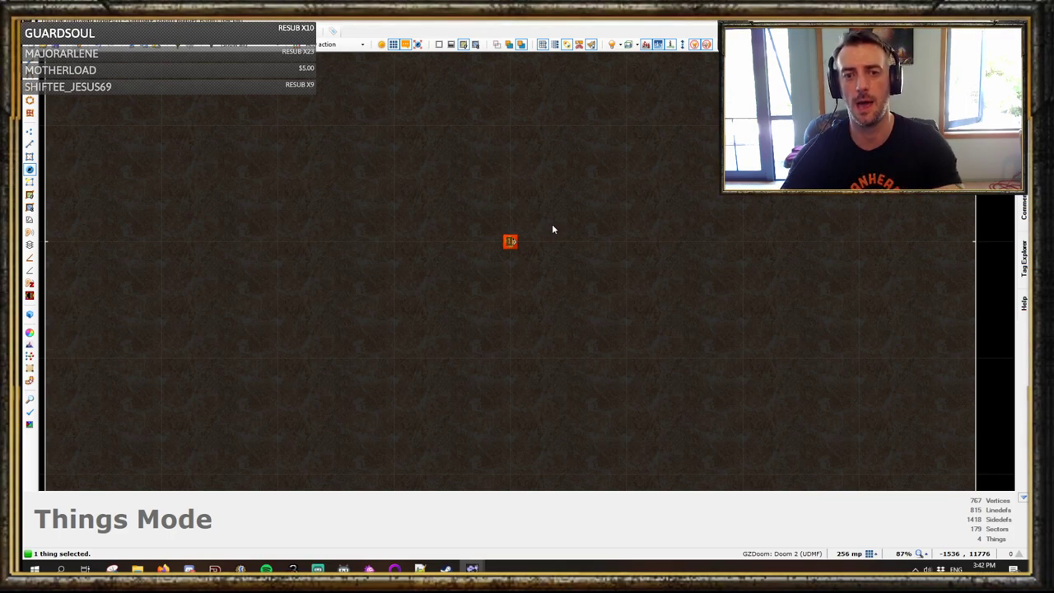
# Step: Insert a Teleport (Z Height) thing 256 units north of the Teleport Destination, at -1536, 12032
pyautogui.scroll(-10, 539, 256)
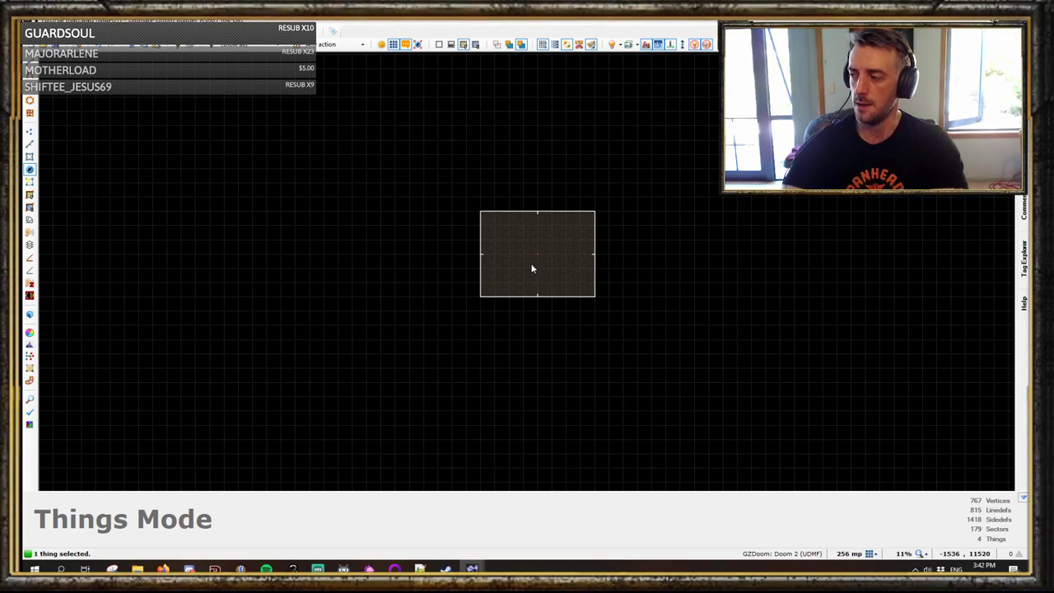
pyautogui.scroll(8, 532, 269)
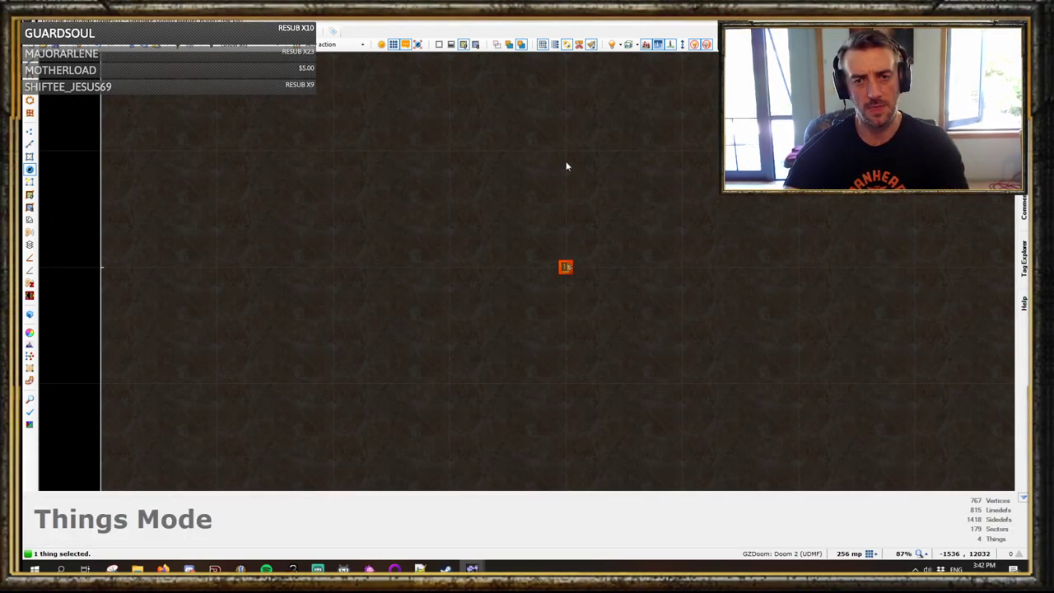
pyautogui.press('Insert')
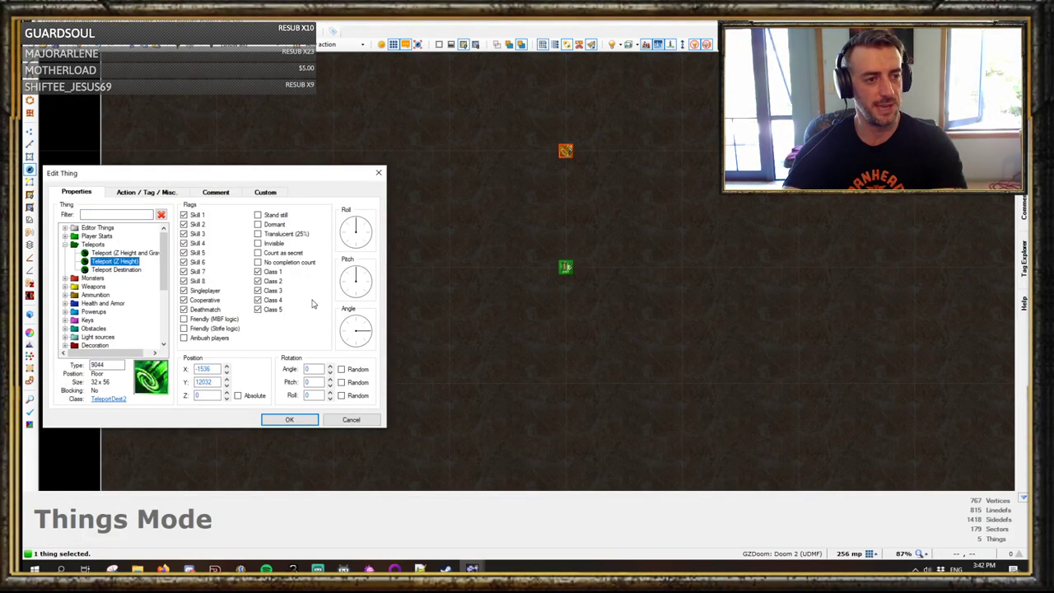
pyautogui.press('Return')
# Step: Raise the Teleport (Z Height) thing to a height of 256 in the 3D view, leaving nothing selected
pyautogui.press('q')
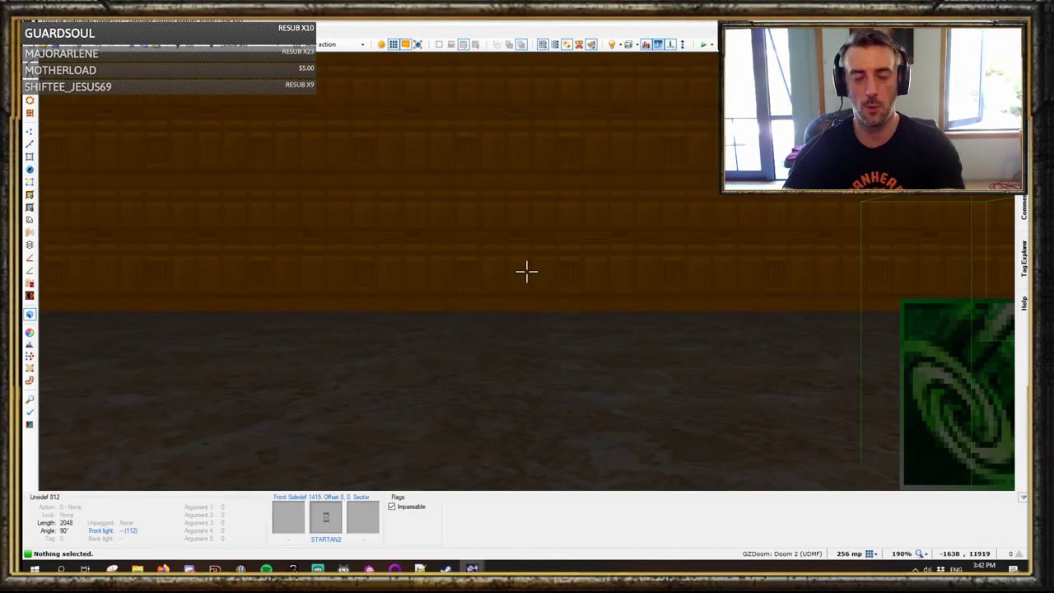
pyautogui.press('d')
pyautogui.click(527, 271)
pyautogui.scroll(20, 527, 271)
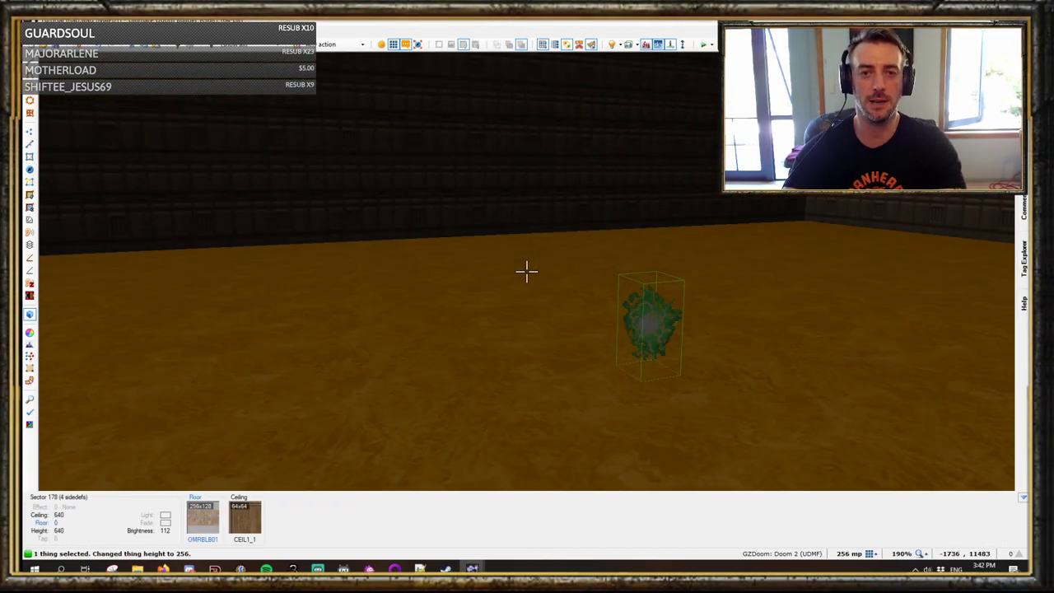
pyautogui.press('c')
# Step: Examine in 3D how the floor teleport destination and the raised Z-height one sit in the room, and return to the 2D map
pyautogui.press('s')
pyautogui.press('e')
pyautogui.press('d')
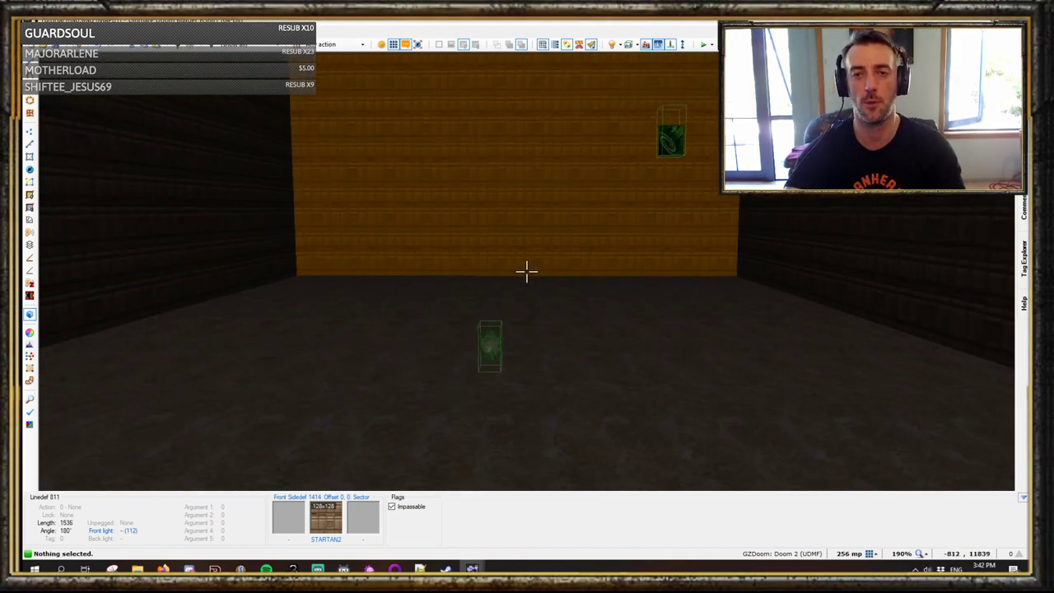
pyautogui.press('f')
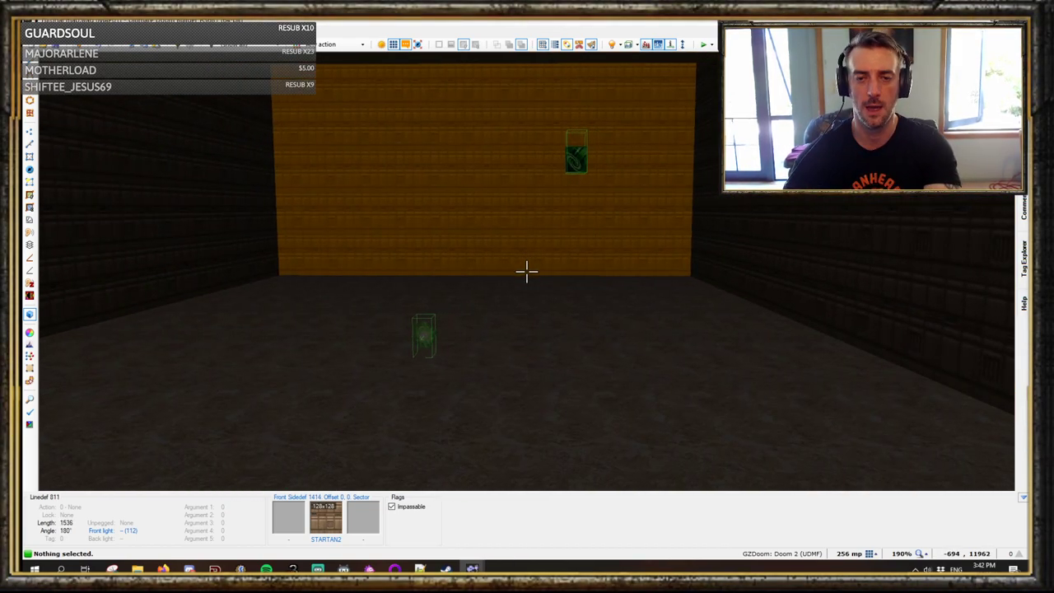
pyautogui.press('f')
pyautogui.press('d')
pyautogui.press('e')
pyautogui.press('s')
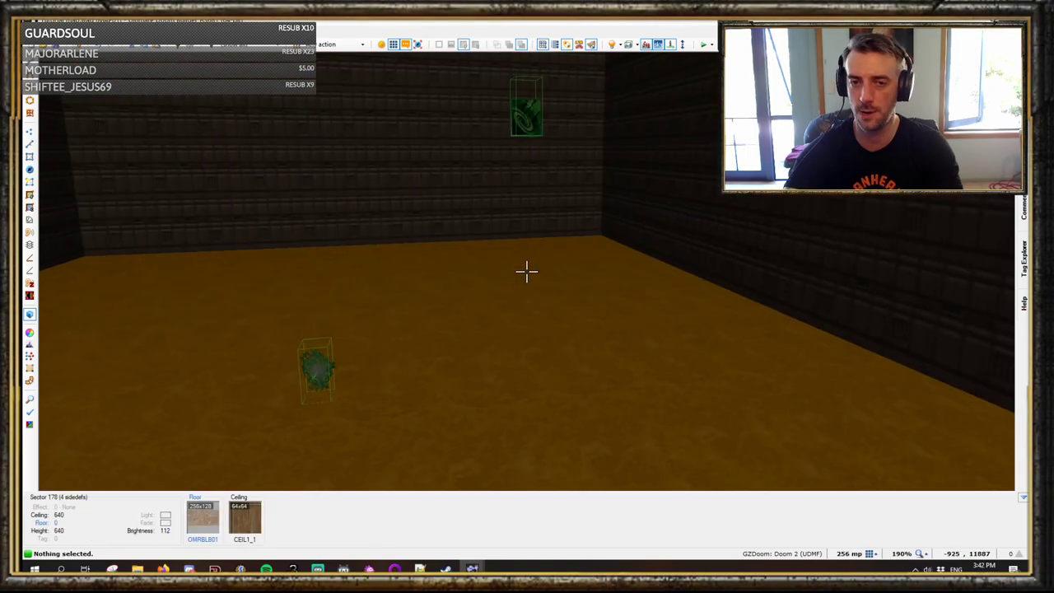
pyautogui.press('d')
pyautogui.press('s')
pyautogui.press('f')
pyautogui.press('f')
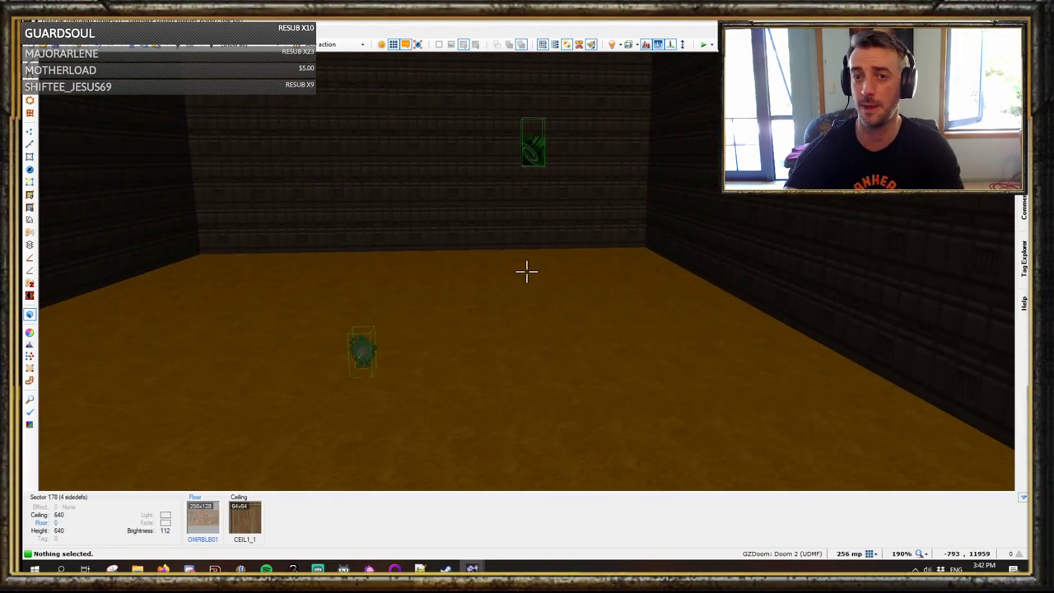
pyautogui.press('f')
pyautogui.press('e')
pyautogui.press('q')
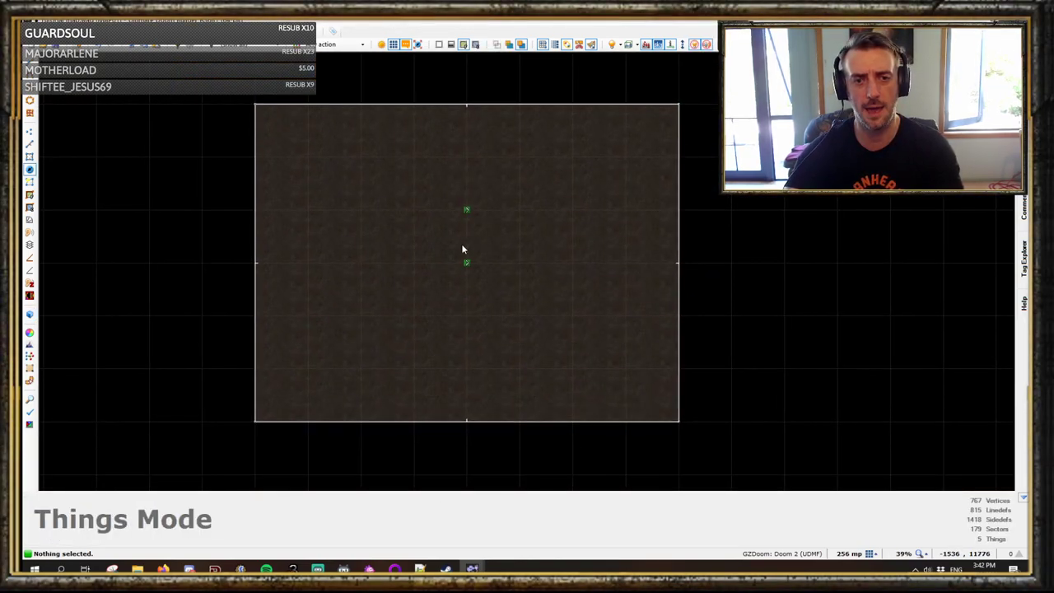
# Step: Check the Z position in the properties of the Teleport (Z Height) thing
pyautogui.scroll(4, 463, 215)
pyautogui.rightClick(466, 208)
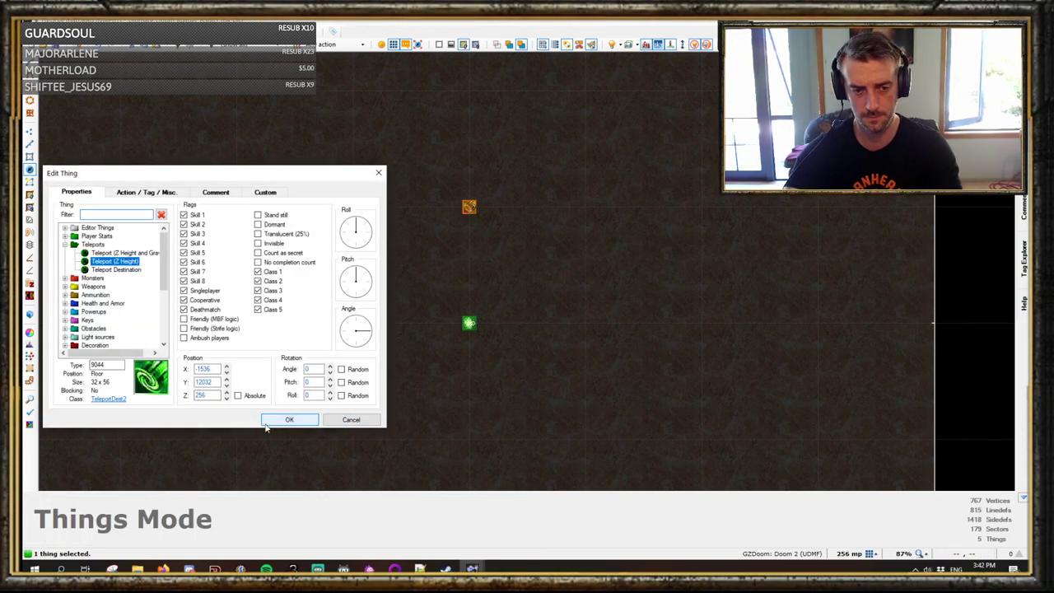
pyautogui.click(300, 423)
# Step: Insert another Teleport (Z Height) thing 256 units west of the existing one, and delete it again
pyautogui.moveTo(336, 322); pyautogui.dragTo(459, 327, button='middle')
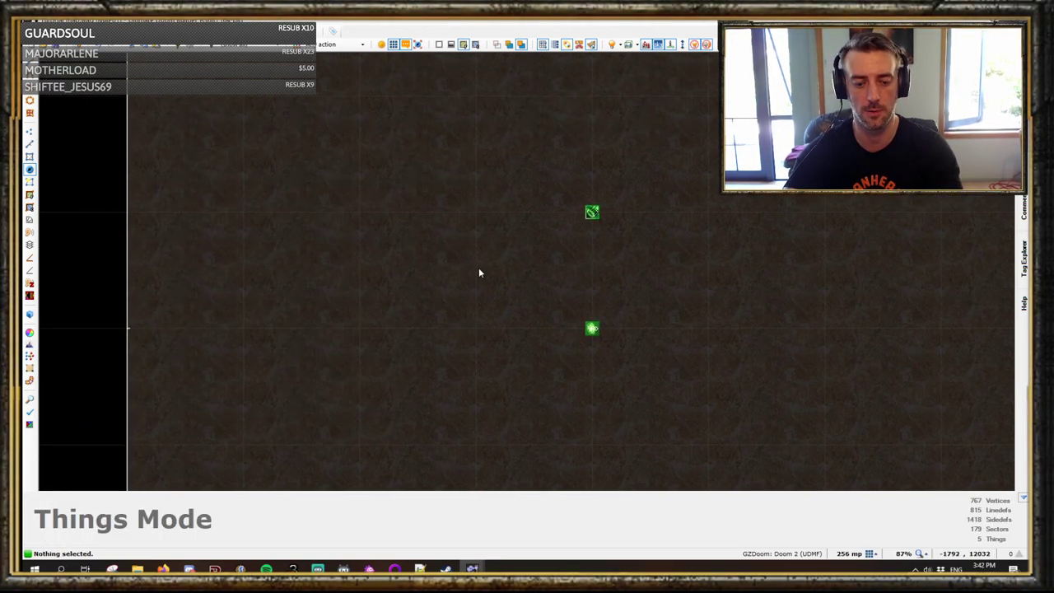
pyautogui.rightClick(481, 215)
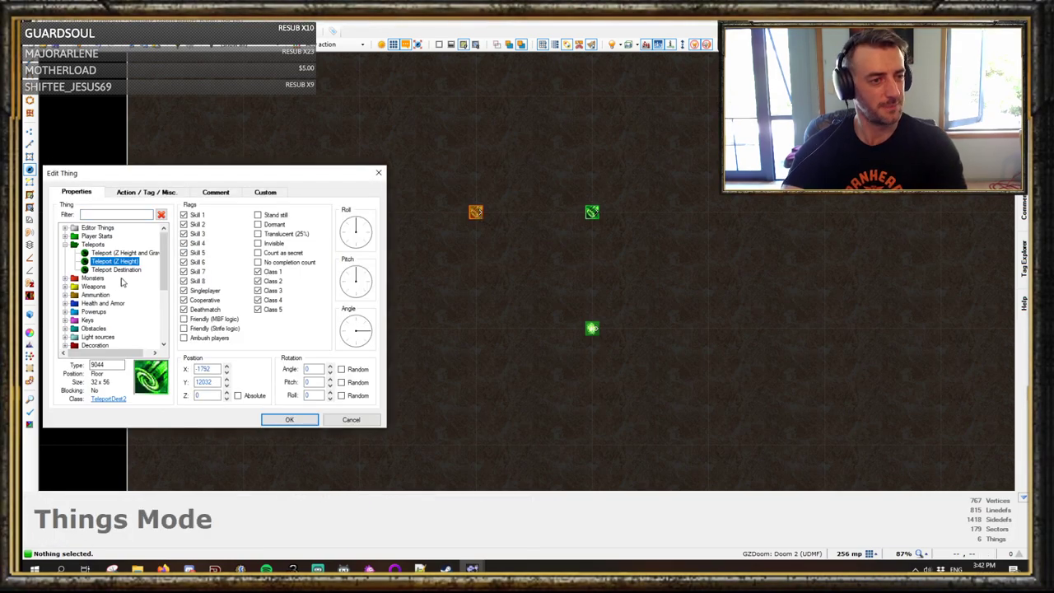
pyautogui.press('Return')
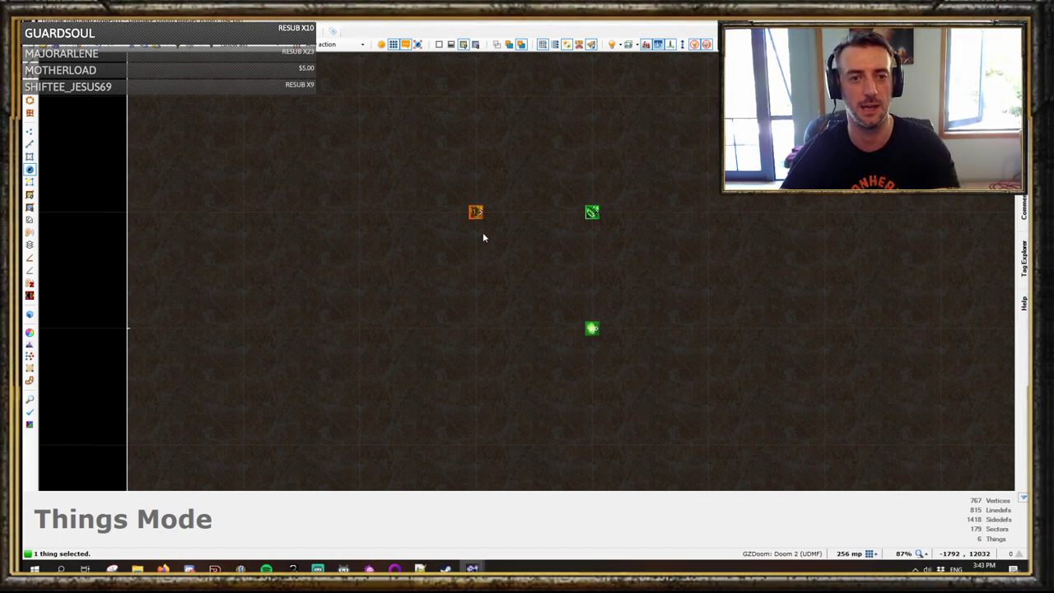
pyautogui.scroll(-3, 485, 247)
pyautogui.scroll(2, 481, 261)
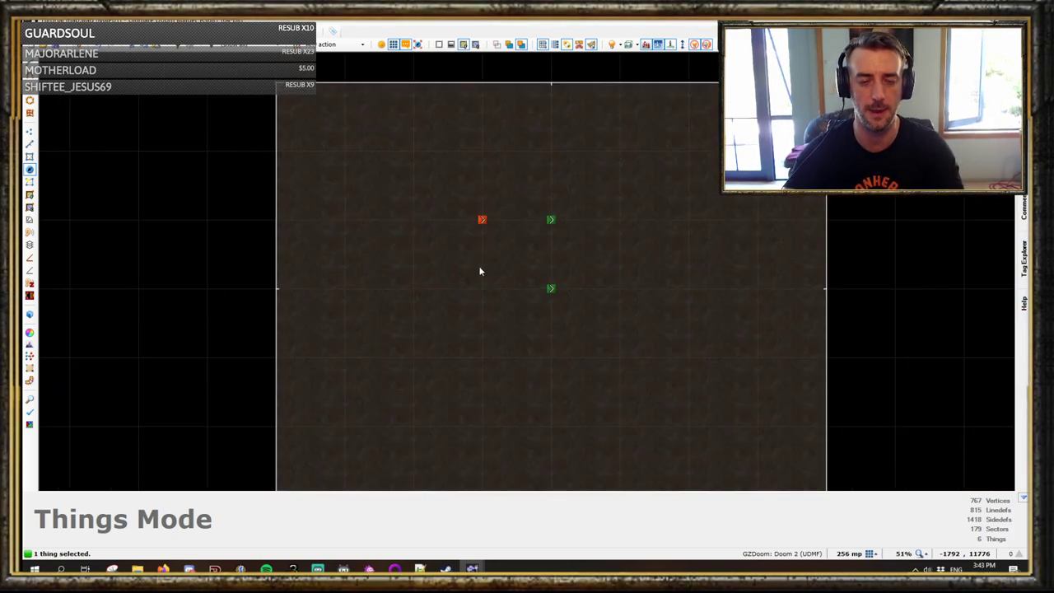
pyautogui.click(601, 235)
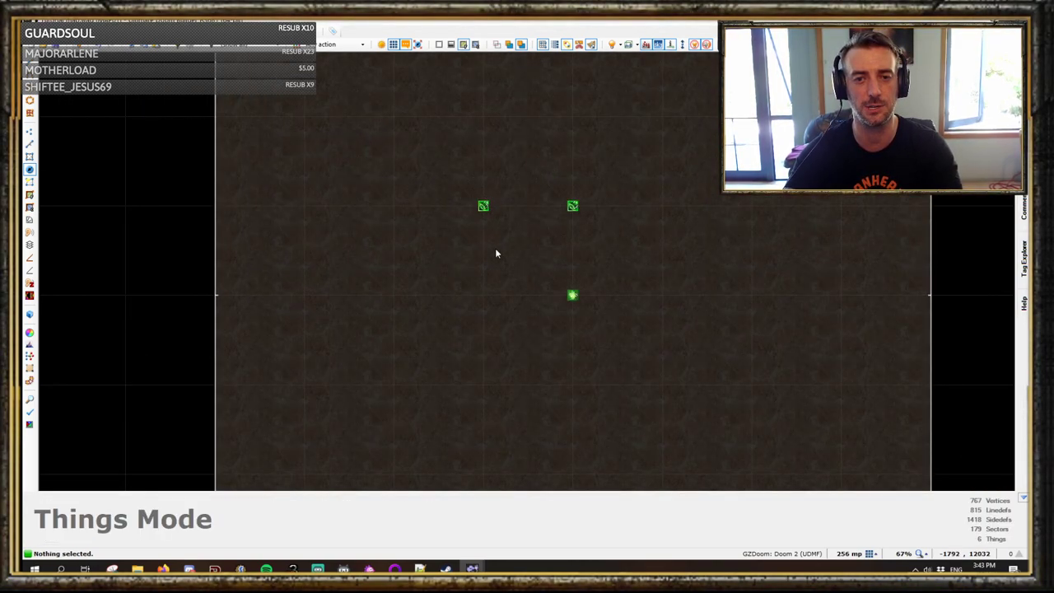
pyautogui.scroll(4, 494, 249)
pyautogui.scroll(-4, 482, 245)
pyautogui.press('Delete')
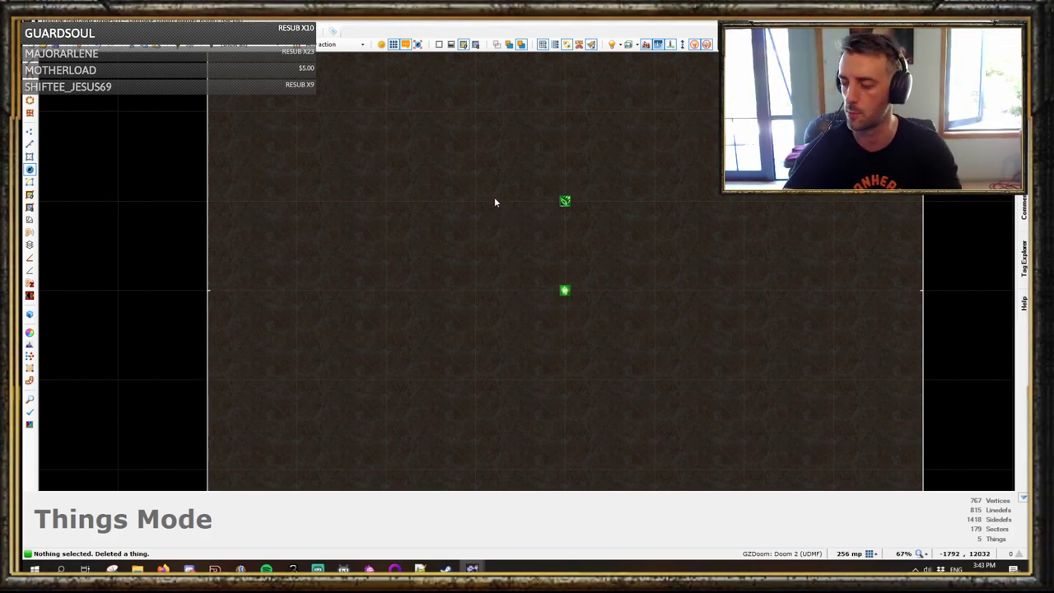
# Step: Assign tag 1 to the Teleport Destination thing in the room's centre
pyautogui.moveTo(442, 209); pyautogui.dragTo(529, 223, button='middle')
pyautogui.scroll(-1, 534, 220)
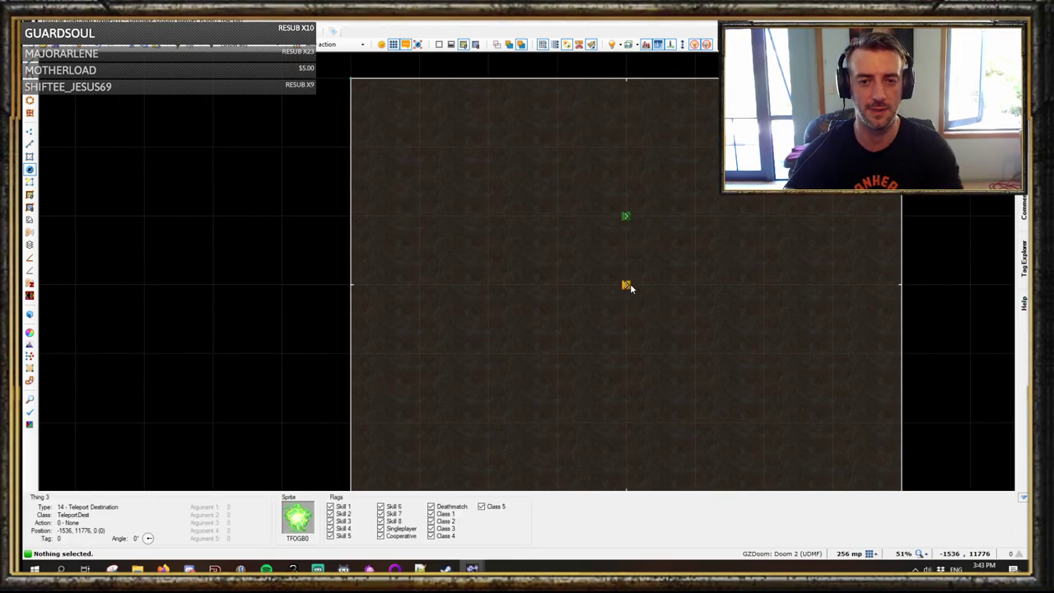
pyautogui.moveTo(455, 276); pyautogui.dragTo(563, 265, button='middle')
pyautogui.scroll(-3, 563, 265)
pyautogui.scroll(3, 646, 253)
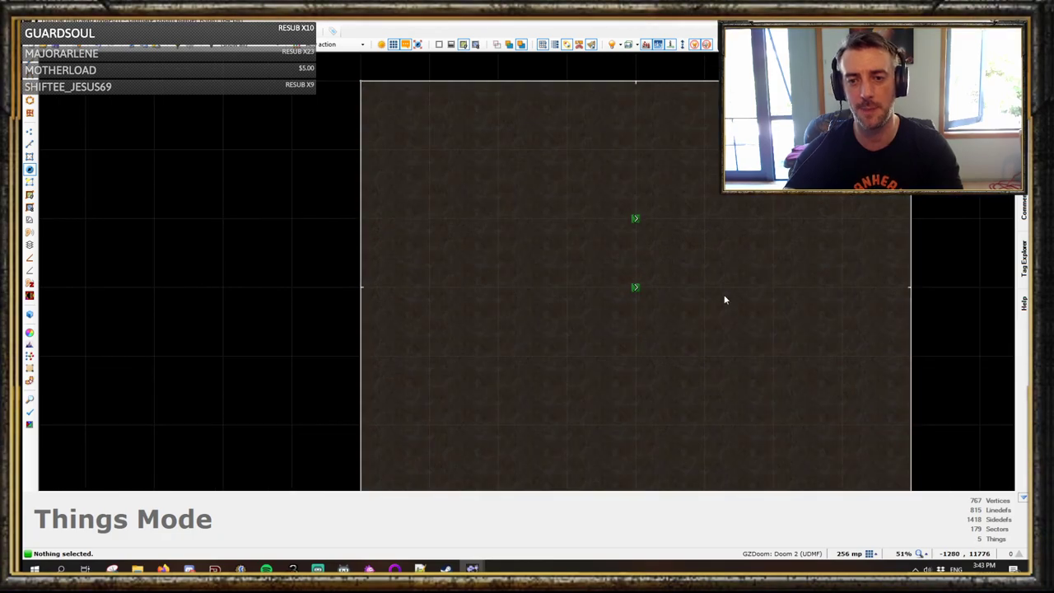
pyautogui.moveTo(334, 280); pyautogui.dragTo(466, 246, button='middle')
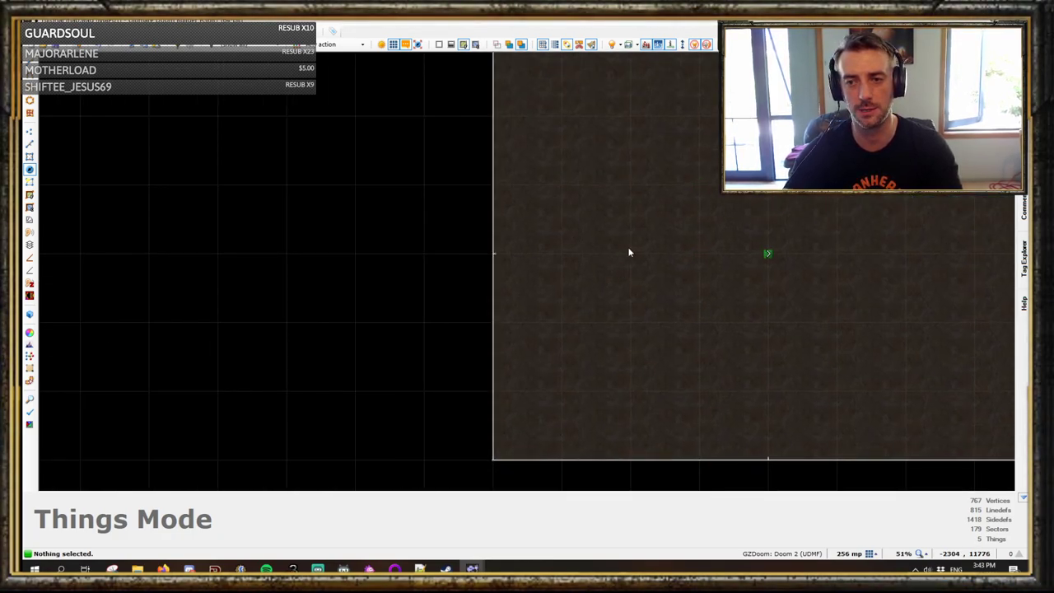
pyautogui.rightClick(767, 254)
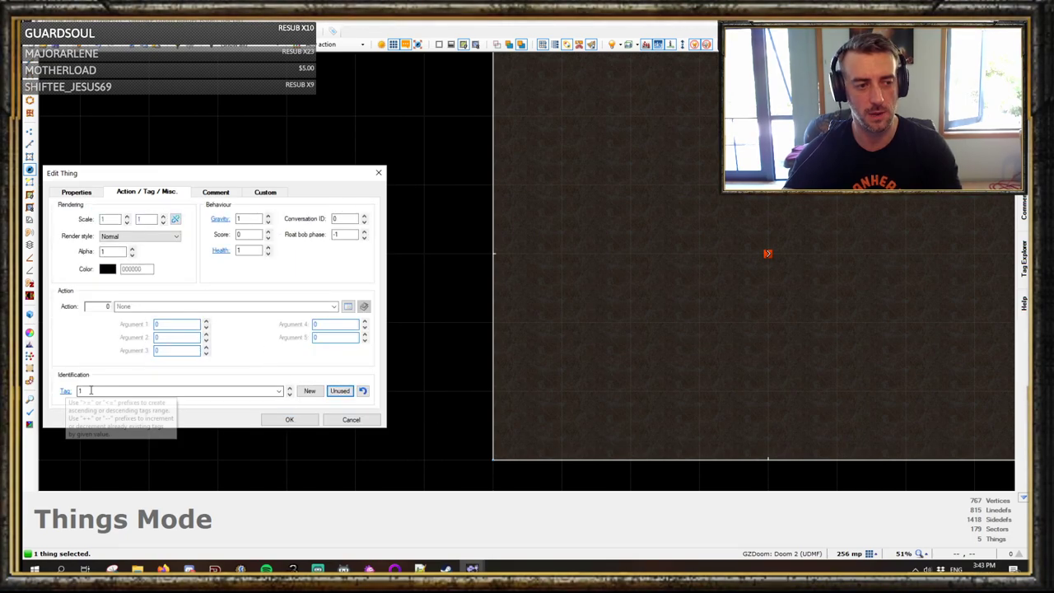
pyautogui.click(279, 420)
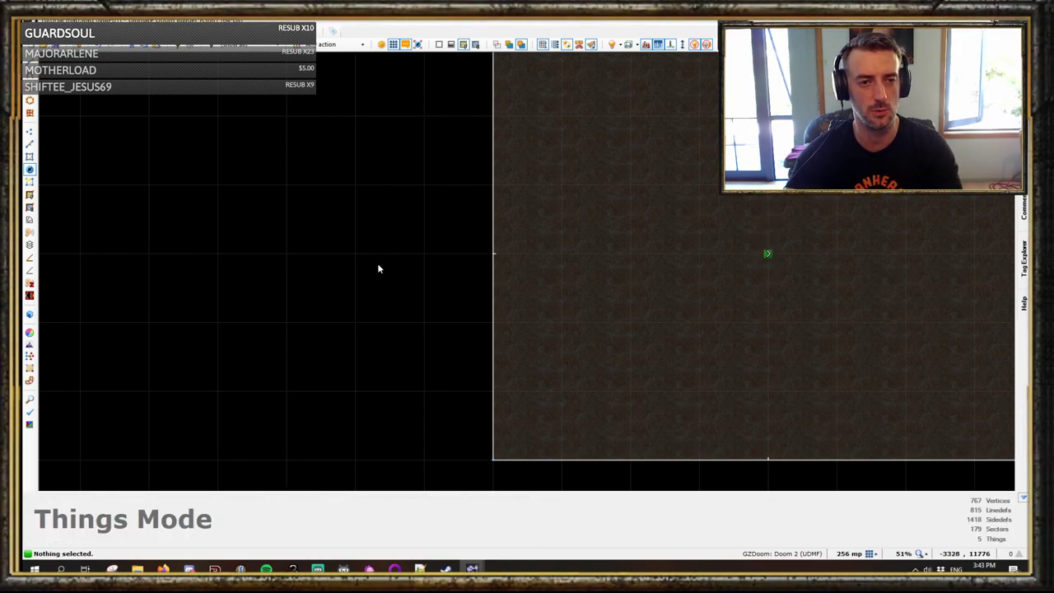
# Step: Draw a 384 by 128 rectangular sector west of the large room on a 128-unit grid
pyautogui.press('d')
pyautogui.moveTo(263, 192); pyautogui.dragTo(376, 214, button='middle')
pyautogui.press('[')
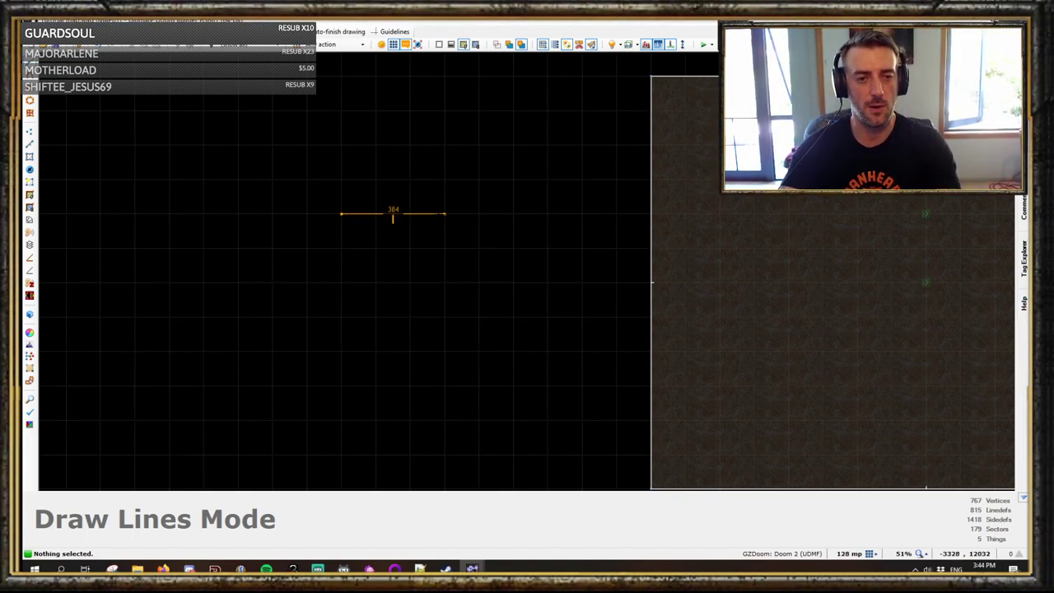
pyautogui.click(444, 247)
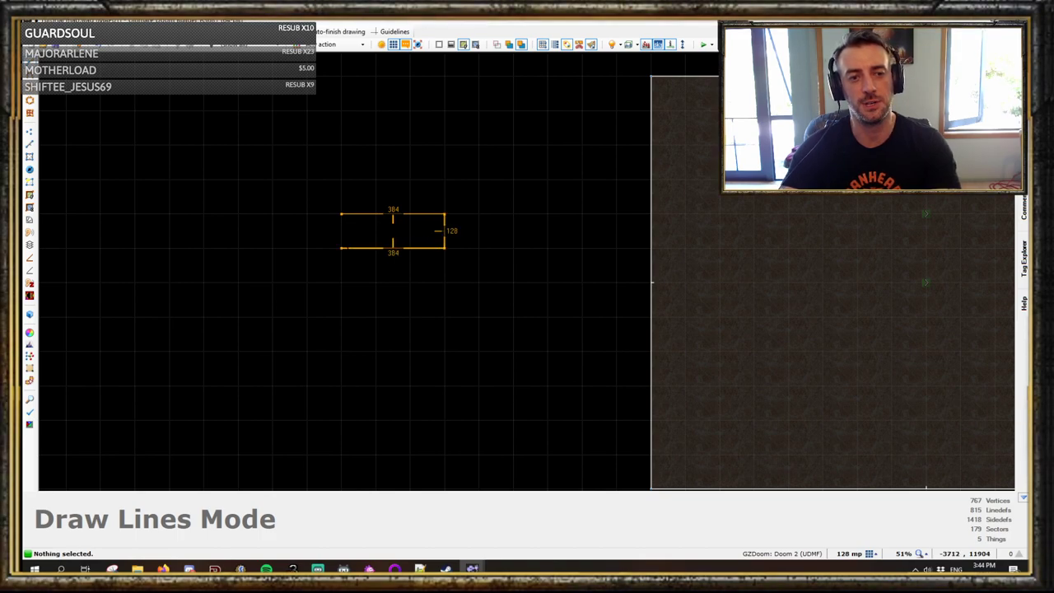
pyautogui.click(343, 218)
# Step: Draw a second 384 by 128 rectangular sector 128 units south of the first small one
pyautogui.click(341, 283)
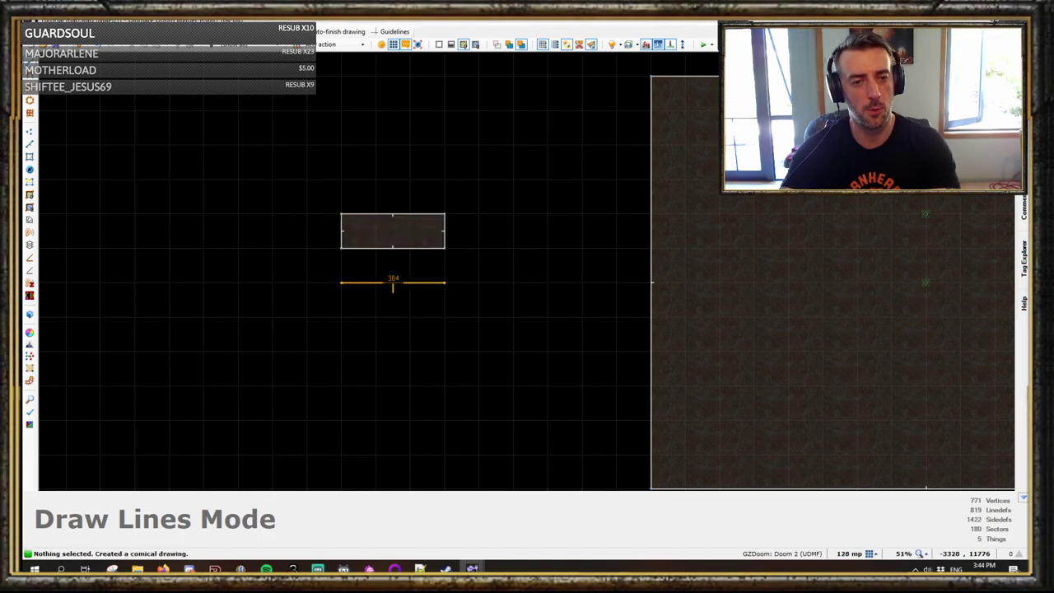
pyautogui.click(341, 316)
pyautogui.click(341, 283)
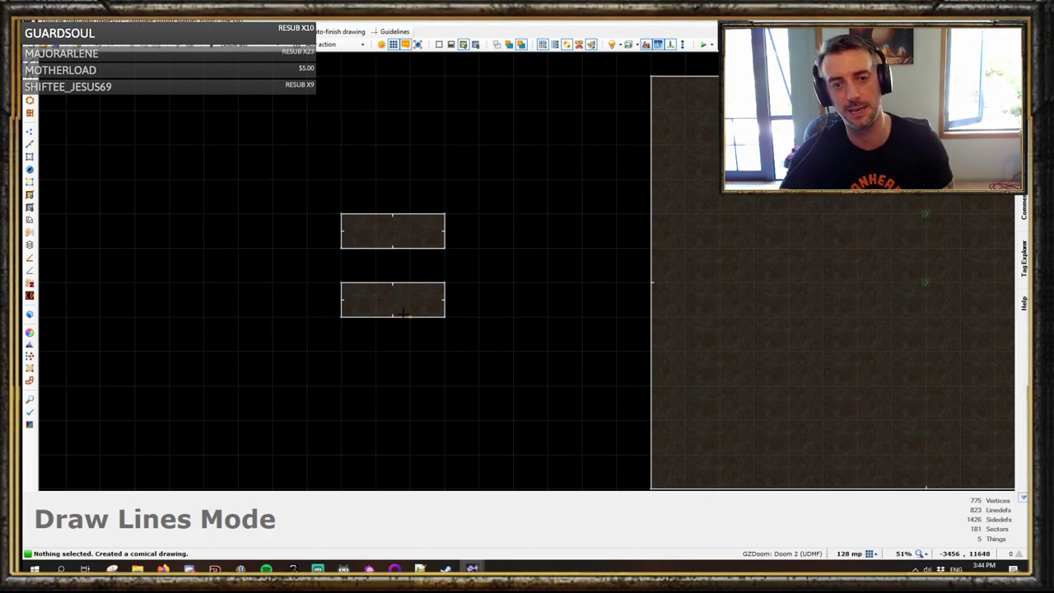
pyautogui.scroll(1, 403, 310)
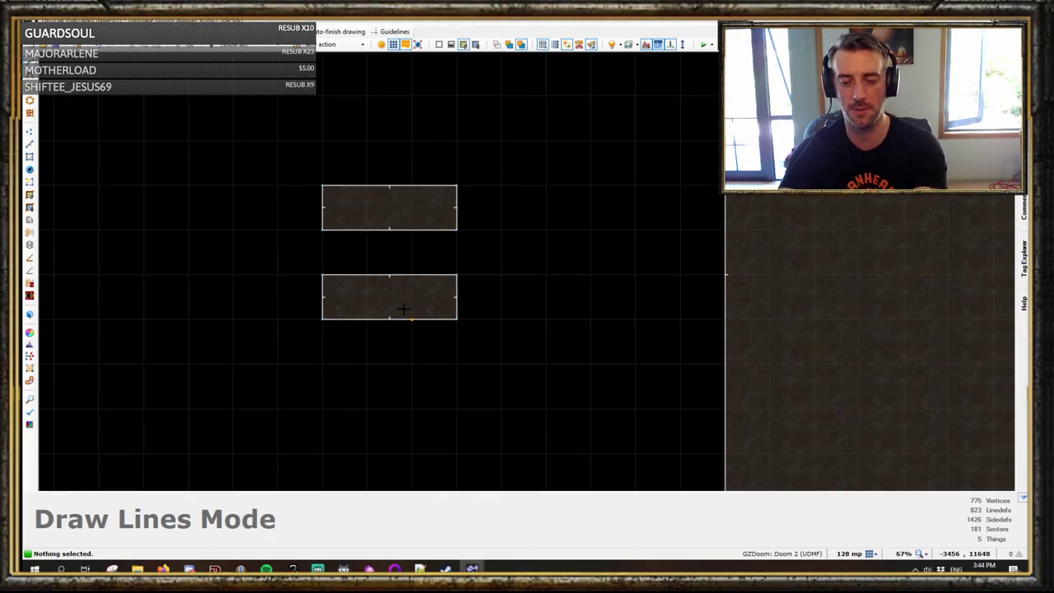
# Step: On a 64-unit grid, insert a vertex midway along each small sector's east edge and move it 64 units east to form a point
pyautogui.press('[')
pyautogui.scroll(2, 467, 340)
pyautogui.press('v')
pyautogui.rightClick(447, 267)
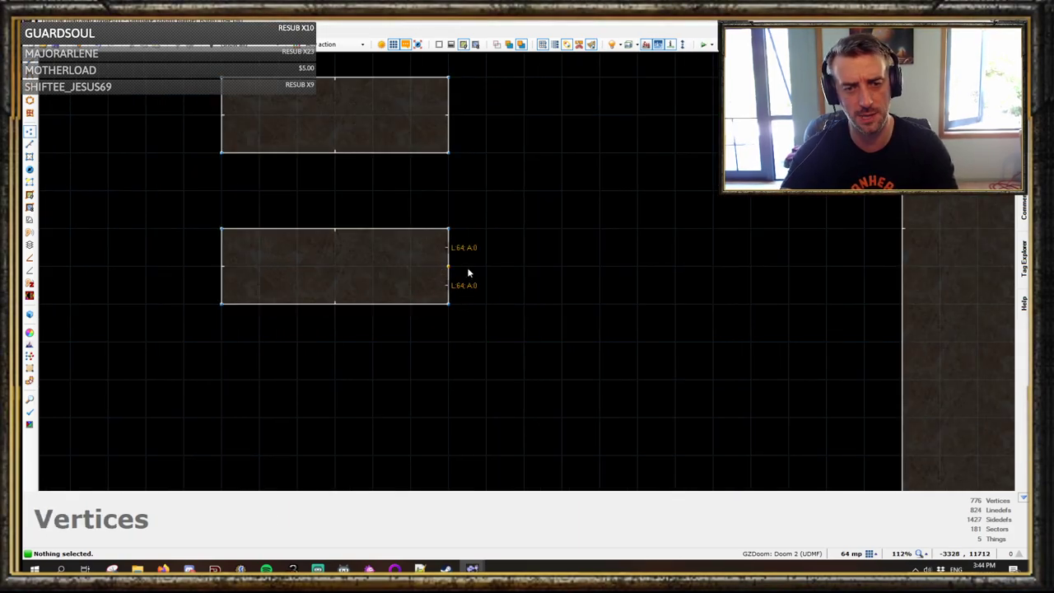
pyautogui.moveTo(467, 273); pyautogui.dragTo(486, 268, button='right')
pyautogui.moveTo(453, 115); pyautogui.dragTo(485, 116, button='right')
pyautogui.press('space')
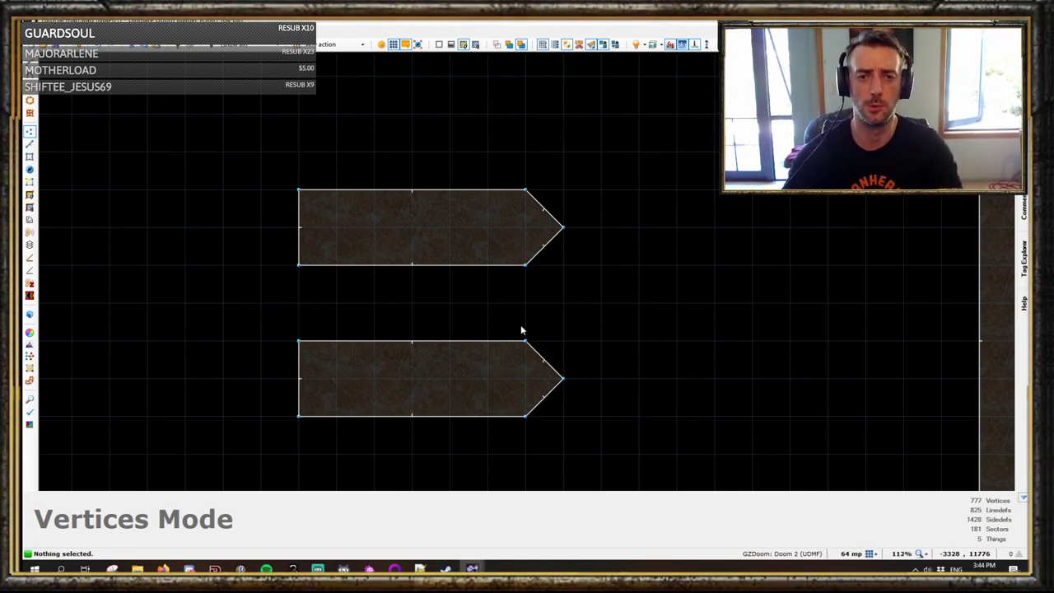
pyautogui.moveTo(571, 304); pyautogui.dragTo(603, 265, button='middle')
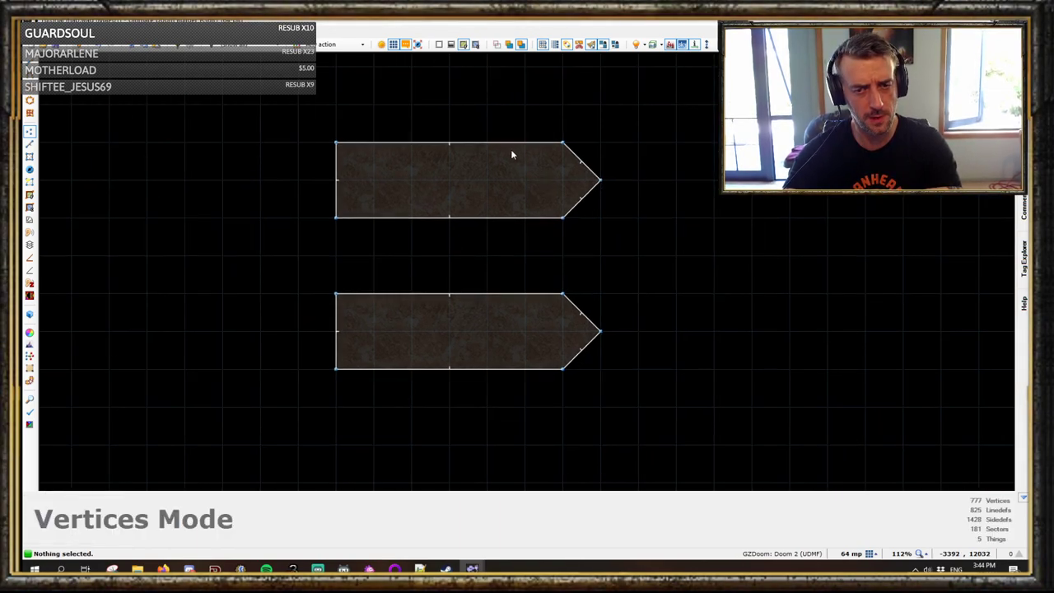
# Step: Delete the tip vertex at the east end of the upper small sector
pyautogui.scroll(-5, 513, 155)
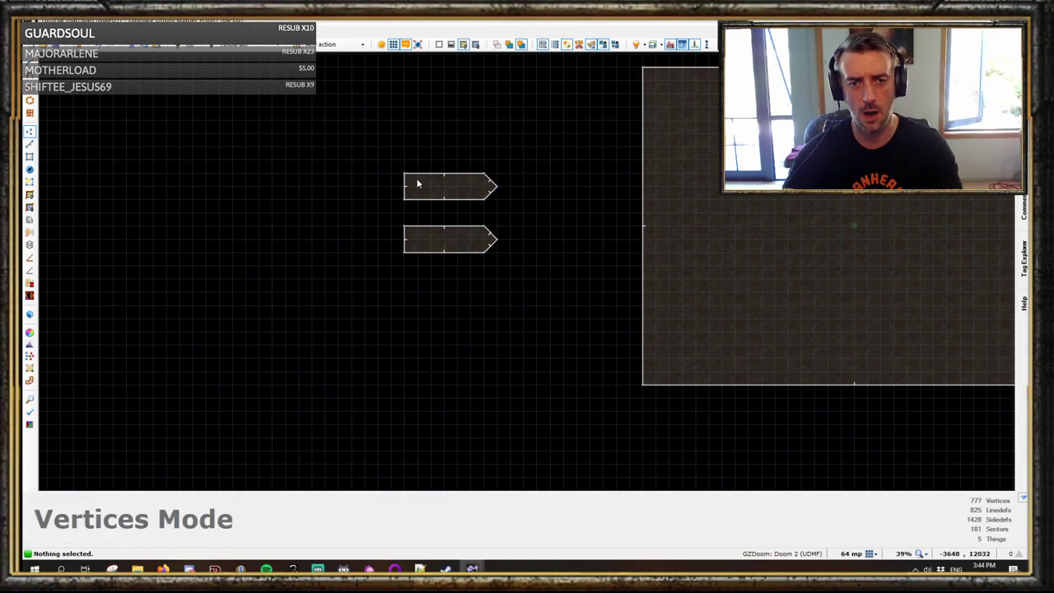
pyautogui.scroll(3, 417, 181)
pyautogui.scroll(1, 543, 193)
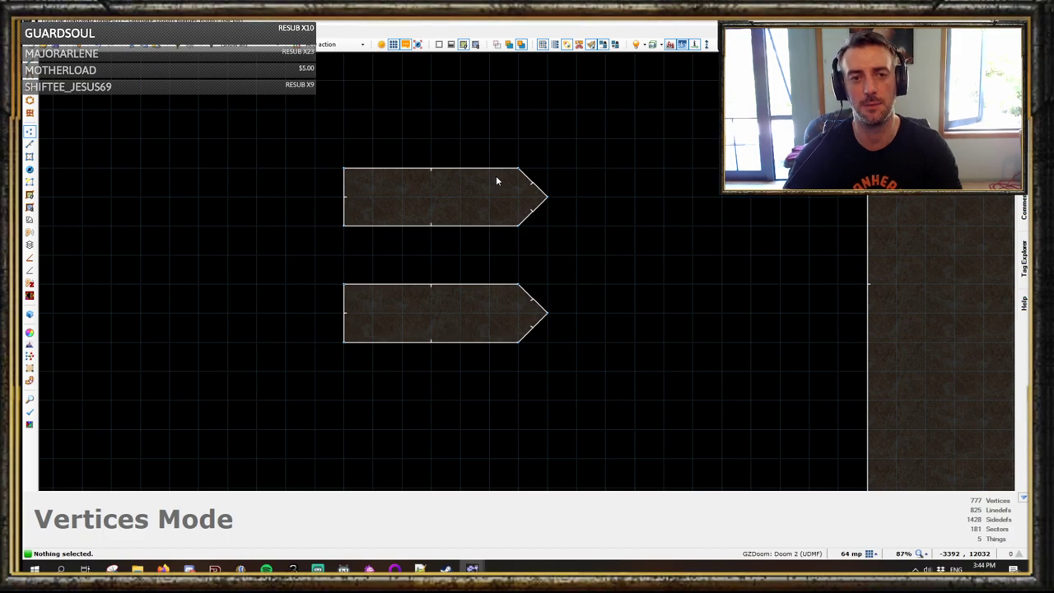
pyautogui.scroll(2, 496, 180)
pyautogui.moveTo(497, 176); pyautogui.dragTo(539, 160, button='middle')
pyautogui.hotkey('ctrl', 'd')
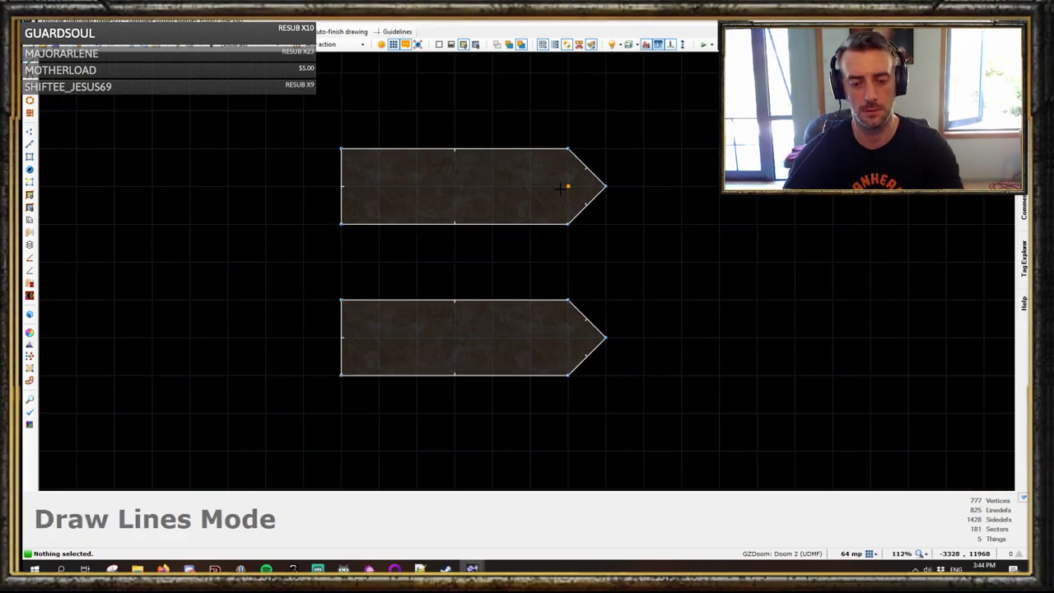
pyautogui.press('Escape')
pyautogui.moveTo(580, 163); pyautogui.dragTo(645, 203)
pyautogui.press('Delete')
# Step: Draw a dividing line across the upper small sector, 64 units west of its east edge
pyautogui.press('d')
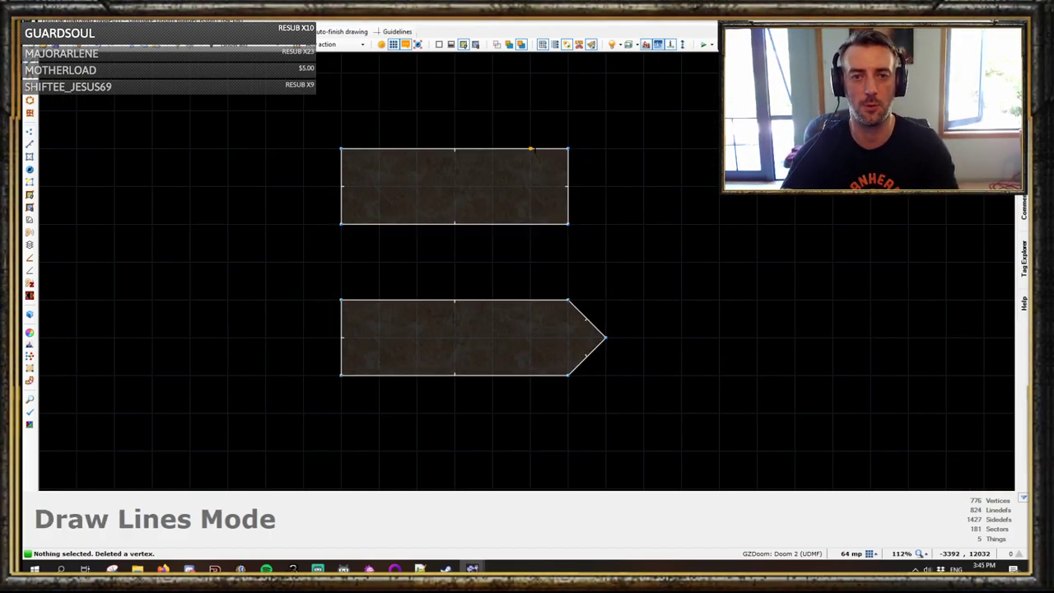
pyautogui.click(531, 149)
pyautogui.click(530, 224)
pyautogui.scroll(2, 567, 187)
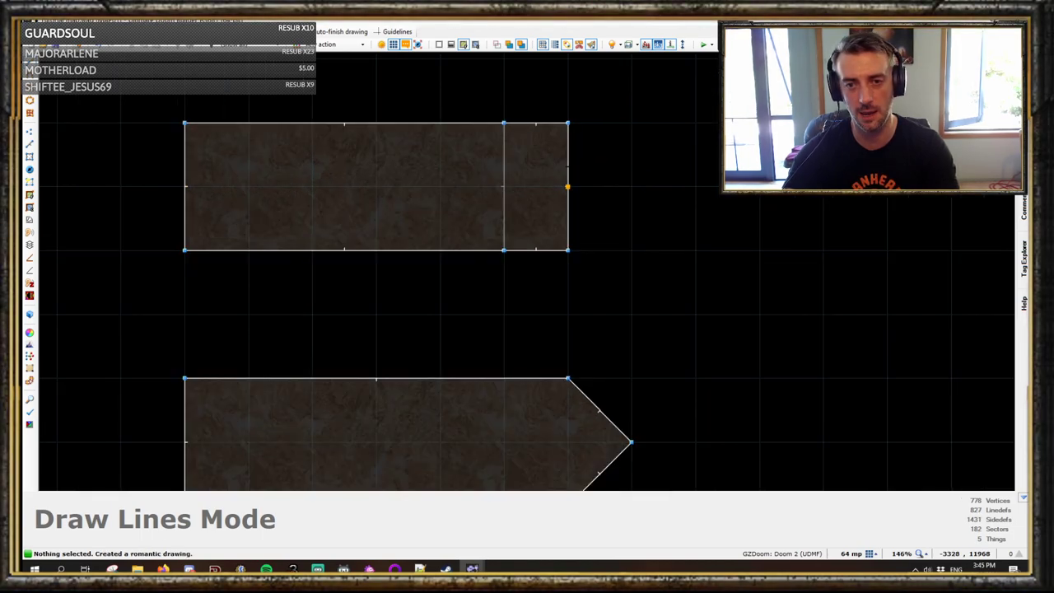
# Step: Insert three things 64 units apart along the upper small sector's centre line and change them all to Imp
pyautogui.press('t')
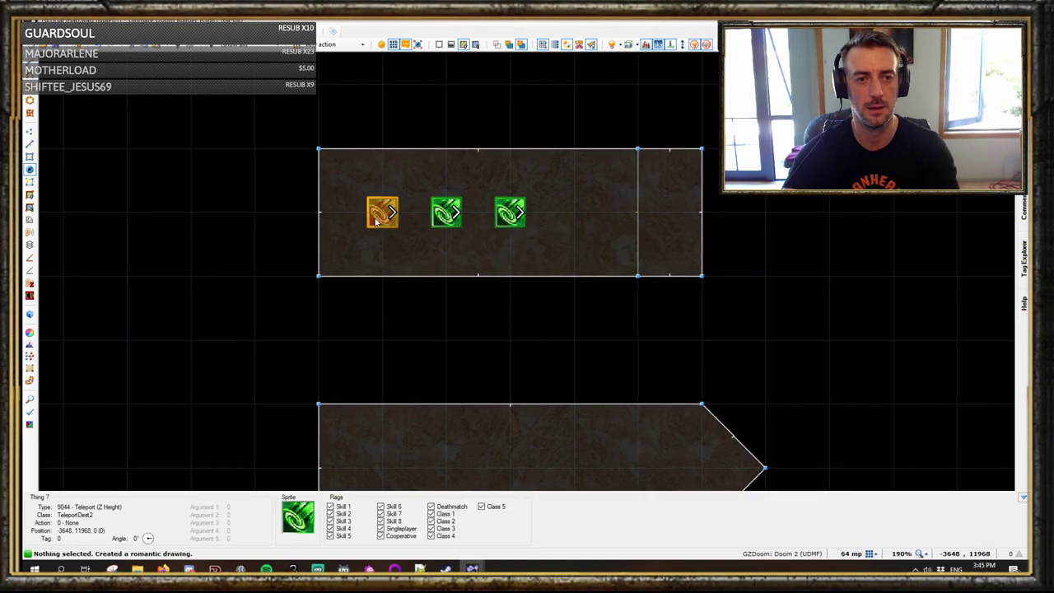
pyautogui.moveTo(354, 193); pyautogui.dragTo(584, 275)
pyautogui.rightClick(508, 212)
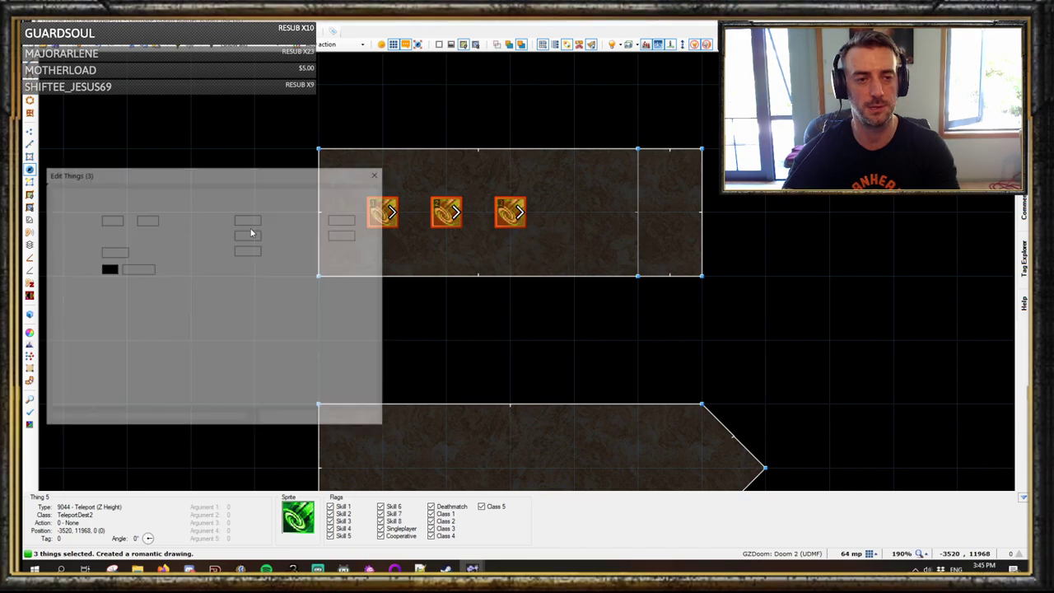
pyautogui.click(73, 192)
pyautogui.write('imp')
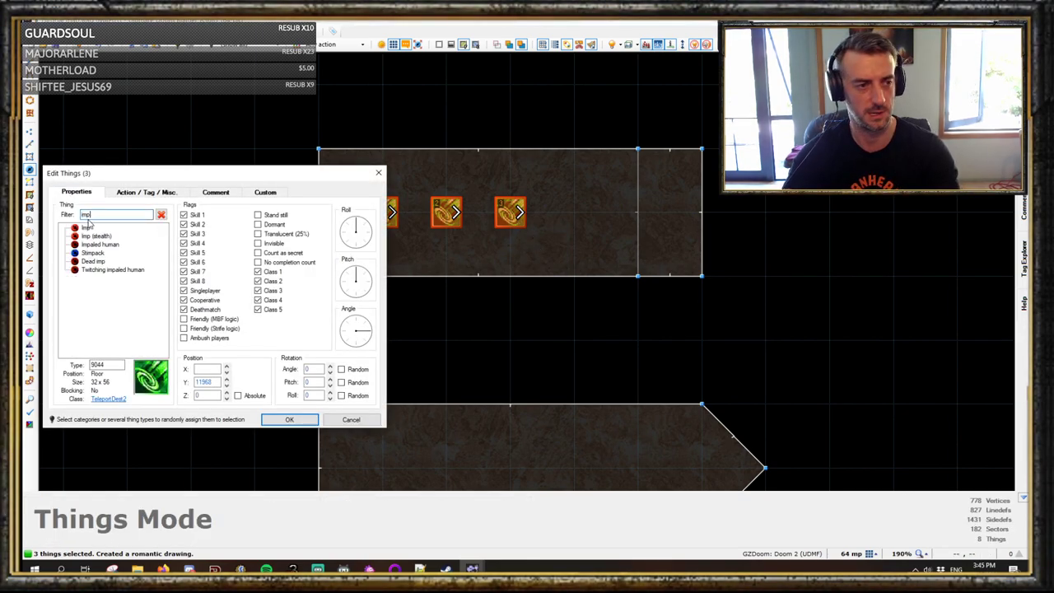
pyautogui.click(284, 419)
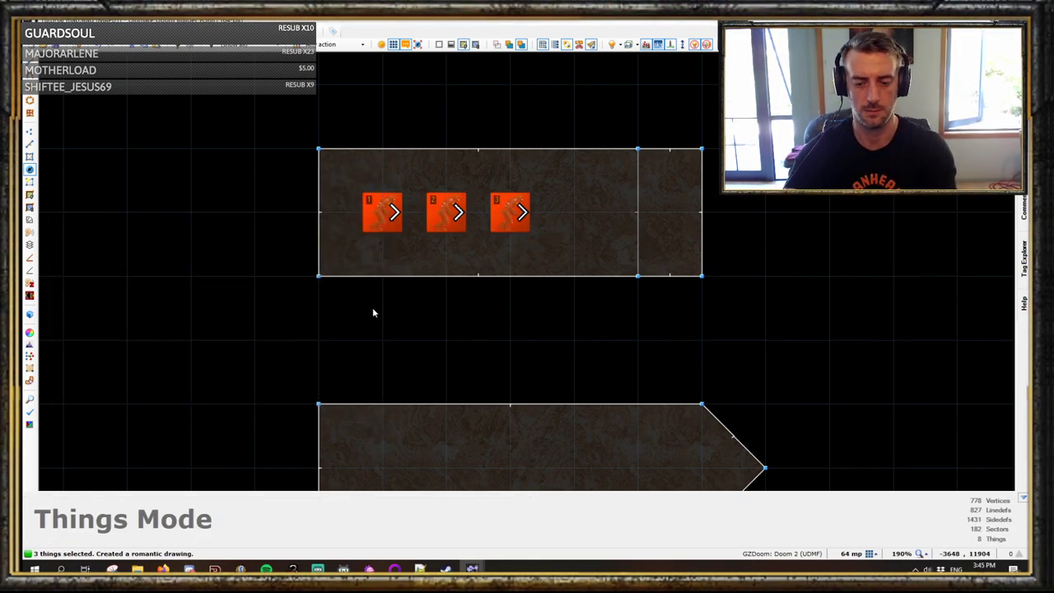
# Step: Move the three imps into the sector's north half beside the dividing line, and paste a copy of the row 64 units south
pyautogui.moveTo(510, 212); pyautogui.dragTo(605, 180)
pyautogui.click(574, 233)
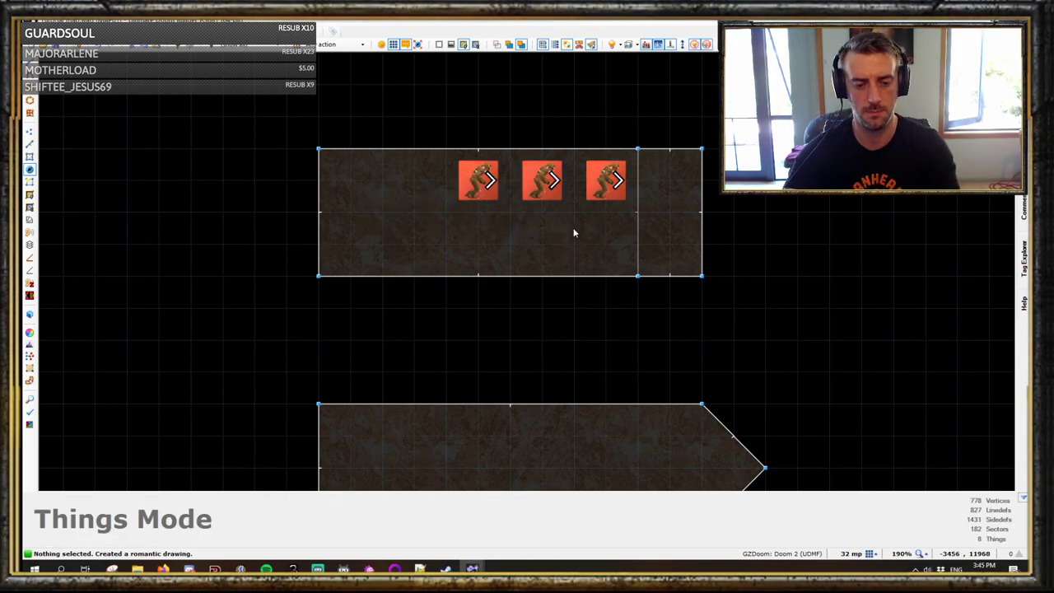
pyautogui.moveTo(383, 116); pyautogui.dragTo(700, 242)
pyautogui.hotkey('ctrl', 'c')
pyautogui.hotkey('ctrl', 'v')
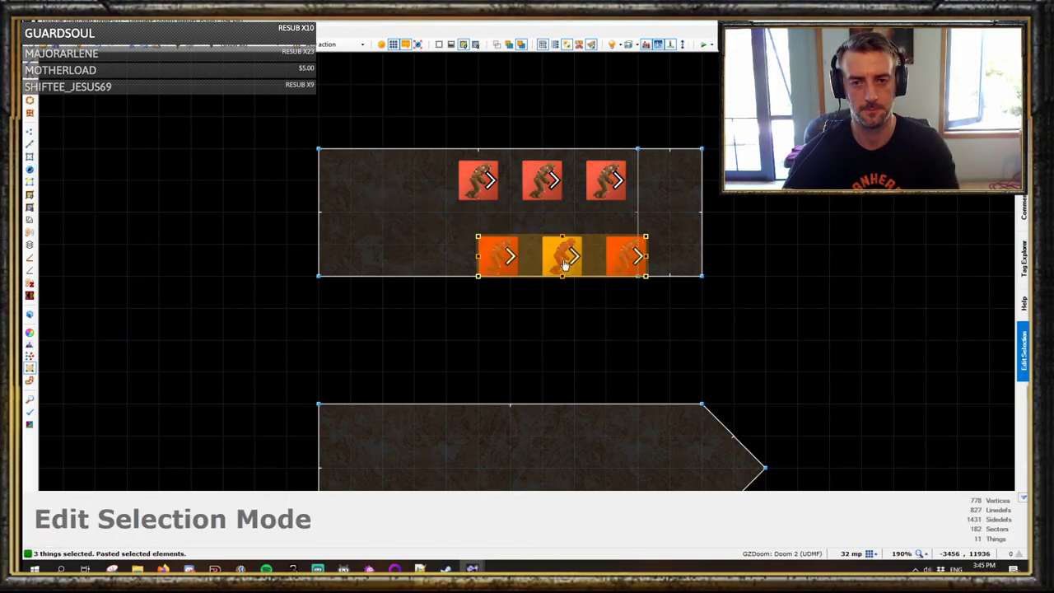
pyautogui.moveTo(565, 263); pyautogui.dragTo(584, 252)
pyautogui.click(694, 255)
pyautogui.moveTo(695, 254); pyautogui.dragTo(636, 257, button='middle')
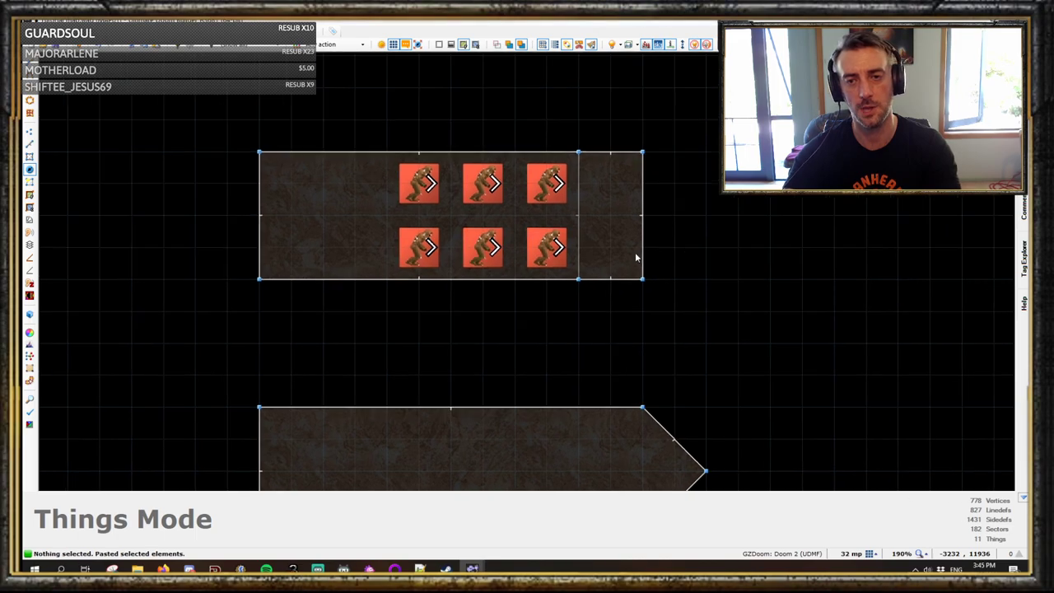
# Step: Move the north-east imp 32 units east so it straddles the dividing line, and check the Teleport Destination in the large room
pyautogui.scroll(-5, 632, 251)
pyautogui.scroll(7, 613, 252)
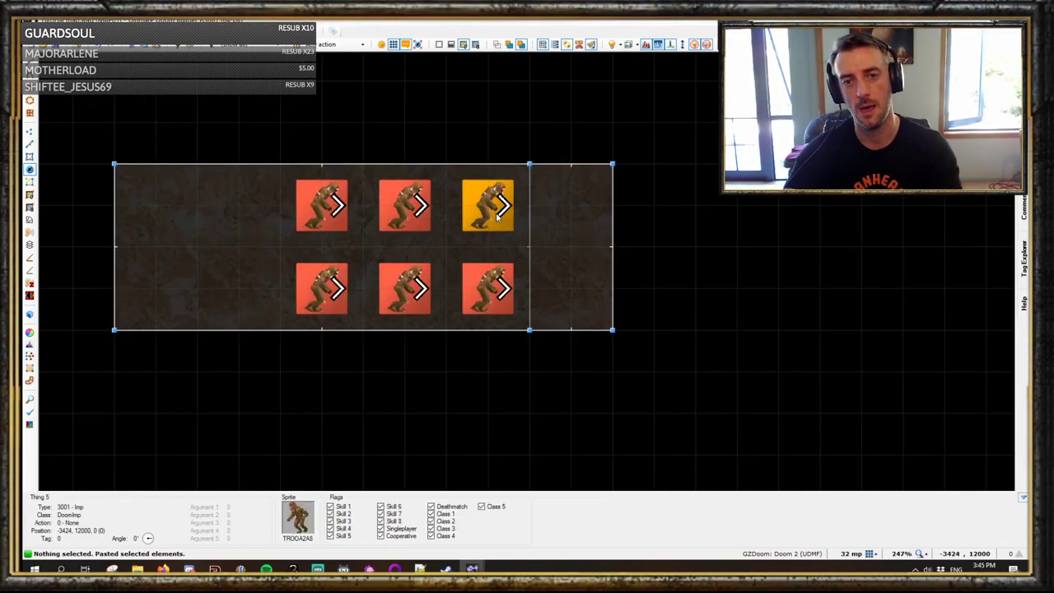
pyautogui.moveTo(497, 216); pyautogui.dragTo(551, 218)
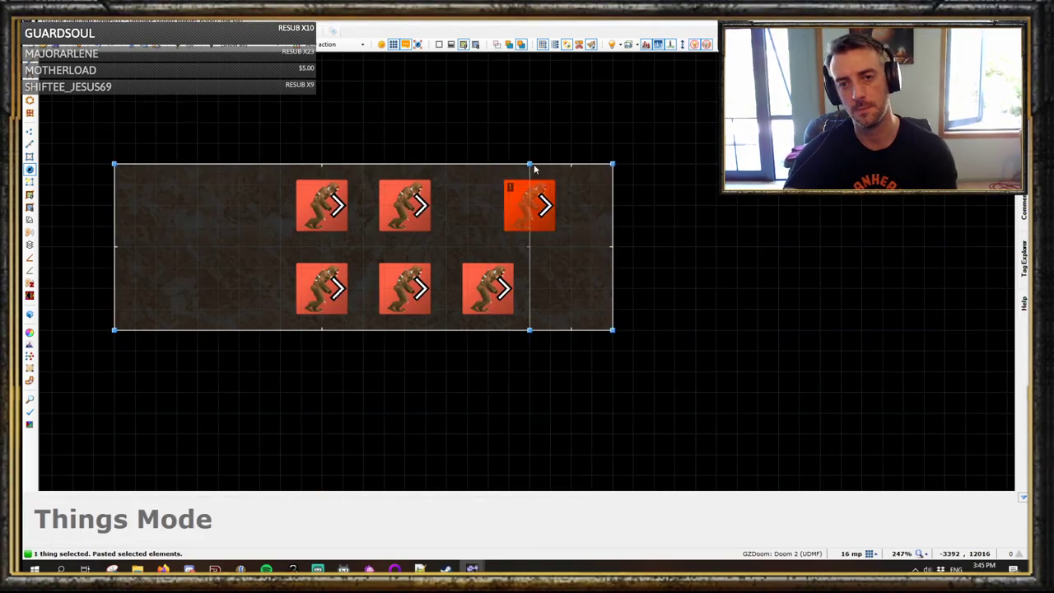
pyautogui.scroll(-4, 613, 306)
pyautogui.moveTo(702, 342); pyautogui.dragTo(126, 250, button='middle')
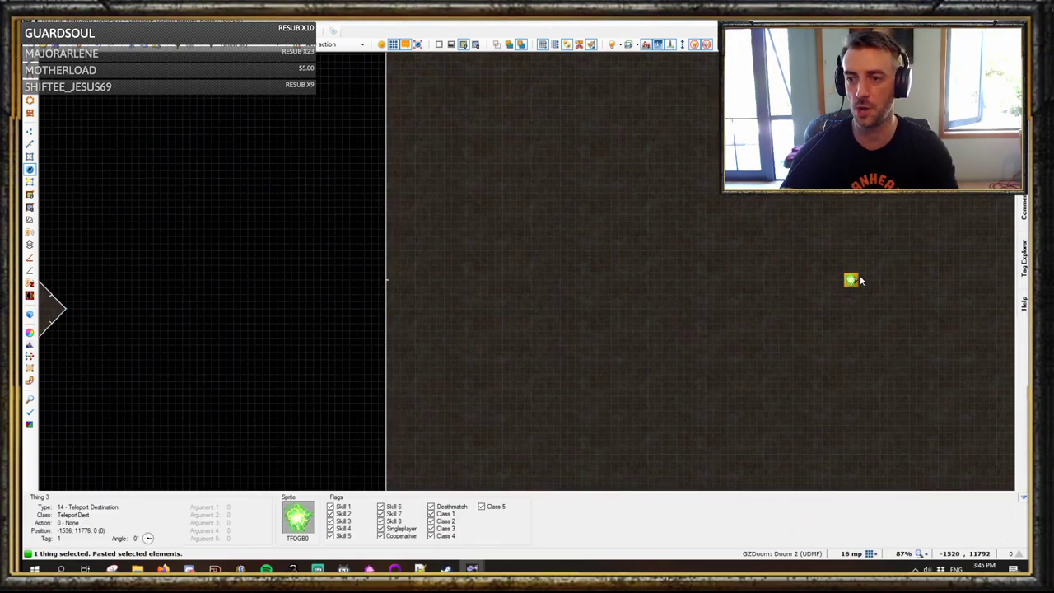
pyautogui.moveTo(84, 129); pyautogui.dragTo(398, 158, button='middle')
pyautogui.scroll(5, 284, 216)
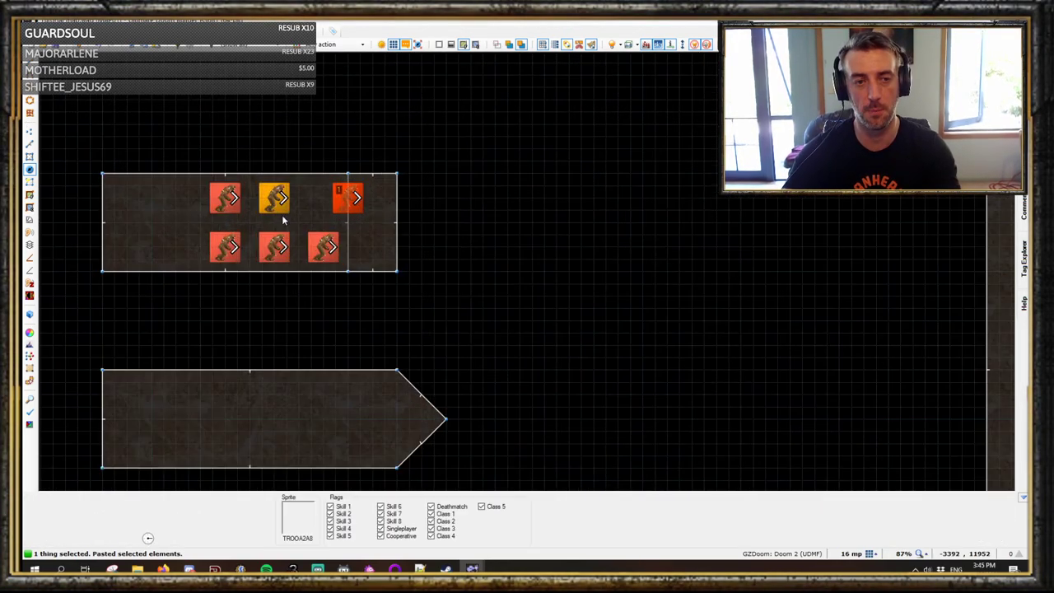
# Step: Move the south-east imp across the dividing line into the narrow east section
pyautogui.press('Escape')
pyautogui.moveTo(358, 275); pyautogui.dragTo(445, 275)
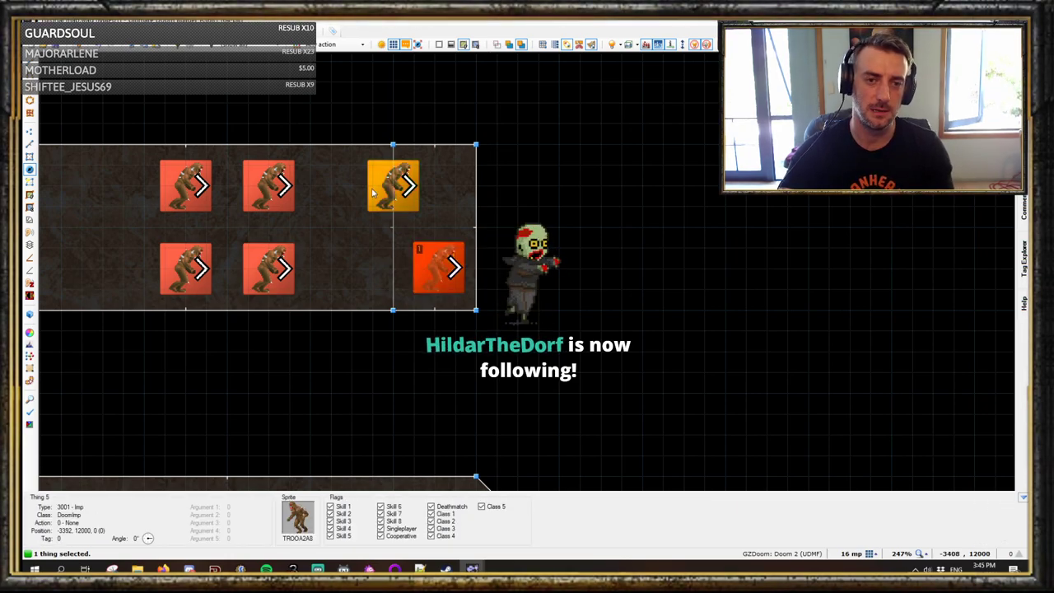
pyautogui.scroll(-7, 451, 268)
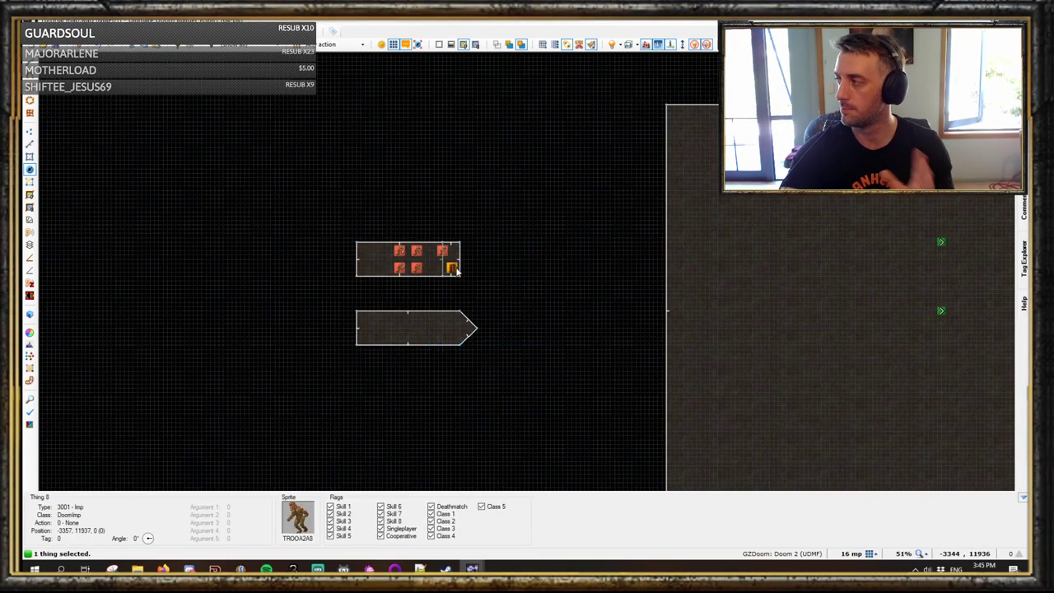
pyautogui.scroll(6, 451, 268)
pyautogui.scroll(2, 451, 268)
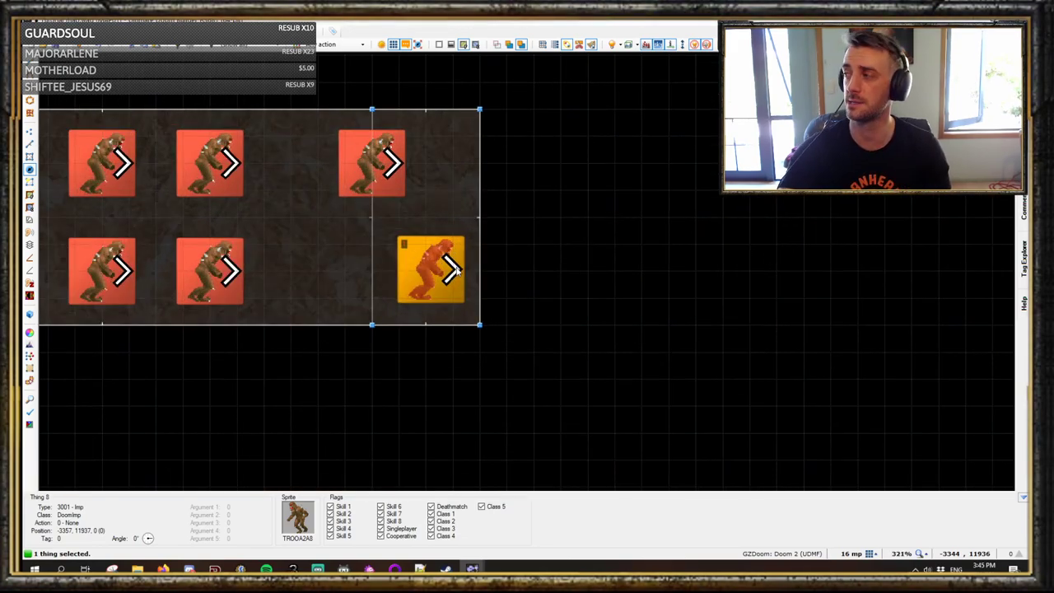
pyautogui.scroll(-3, 451, 268)
pyautogui.moveTo(455, 269); pyautogui.dragTo(450, 276)
pyautogui.scroll(-6, 451, 278)
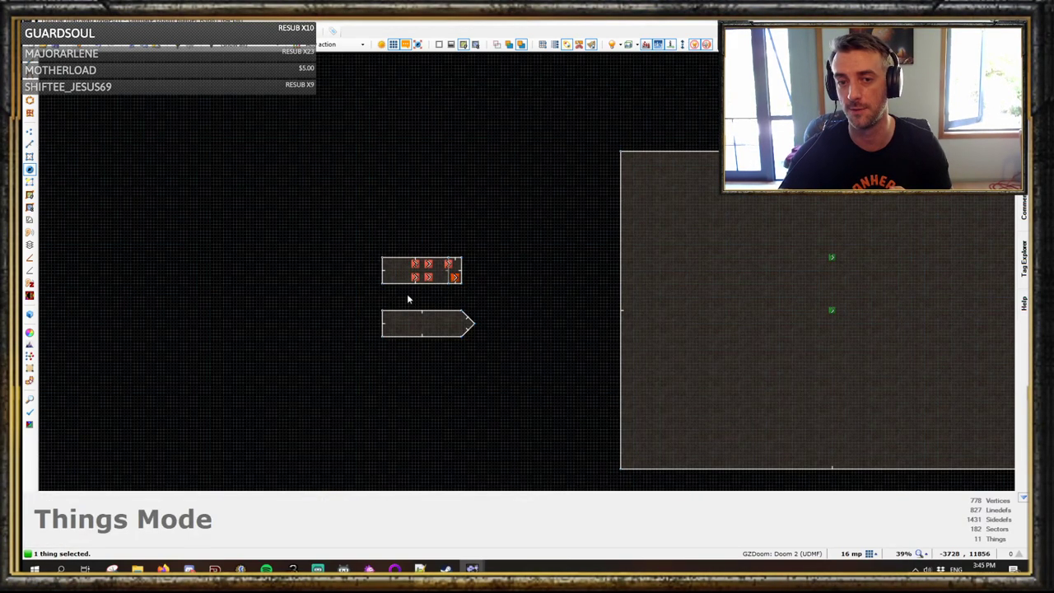
pyautogui.scroll(7, 450, 296)
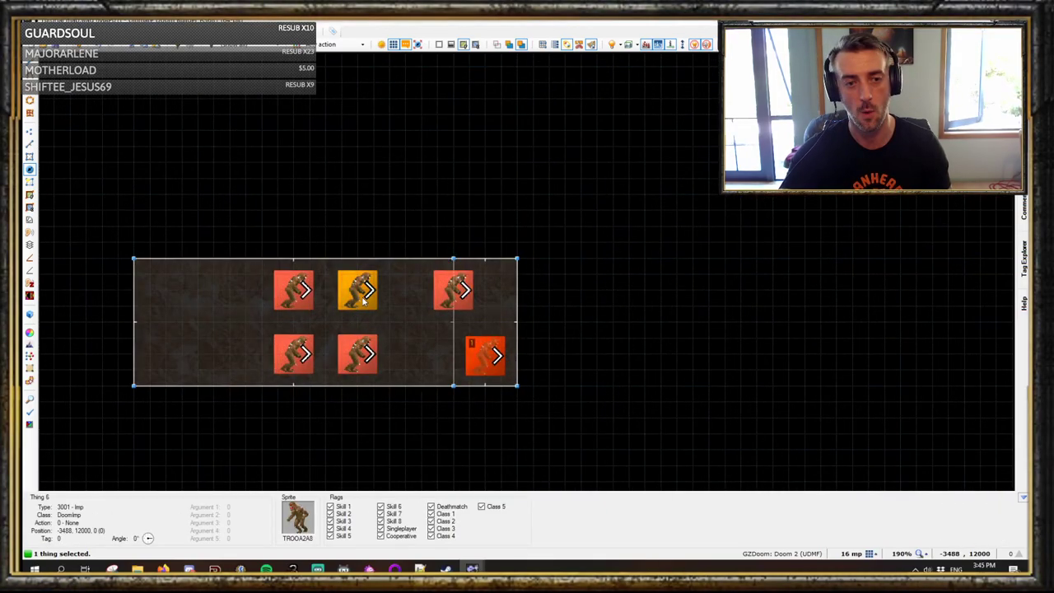
# Step: Pull the straddling imp back west, and move the leading imps one by one up to and over the dividing line
pyautogui.moveTo(453, 290); pyautogui.dragTo(448, 297)
pyautogui.moveTo(448, 297); pyautogui.dragTo(435, 305, button='right')
pyautogui.press('Delete')
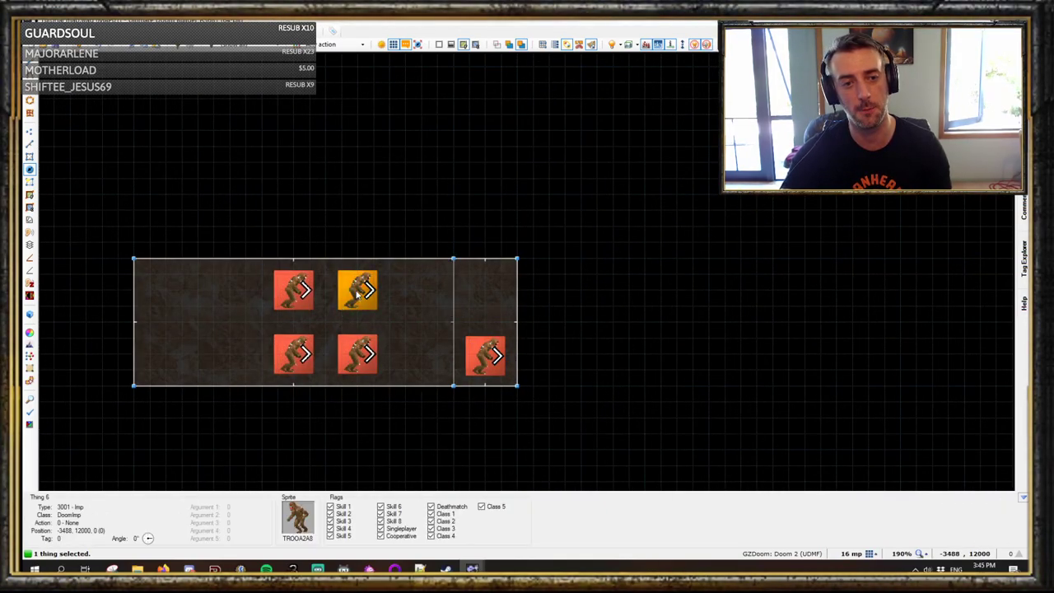
pyautogui.moveTo(355, 293); pyautogui.dragTo(448, 293, button='right')
pyautogui.moveTo(449, 293); pyautogui.dragTo(484, 290)
pyautogui.moveTo(315, 296); pyautogui.dragTo(452, 303)
pyautogui.moveTo(357, 354); pyautogui.dragTo(432, 352)
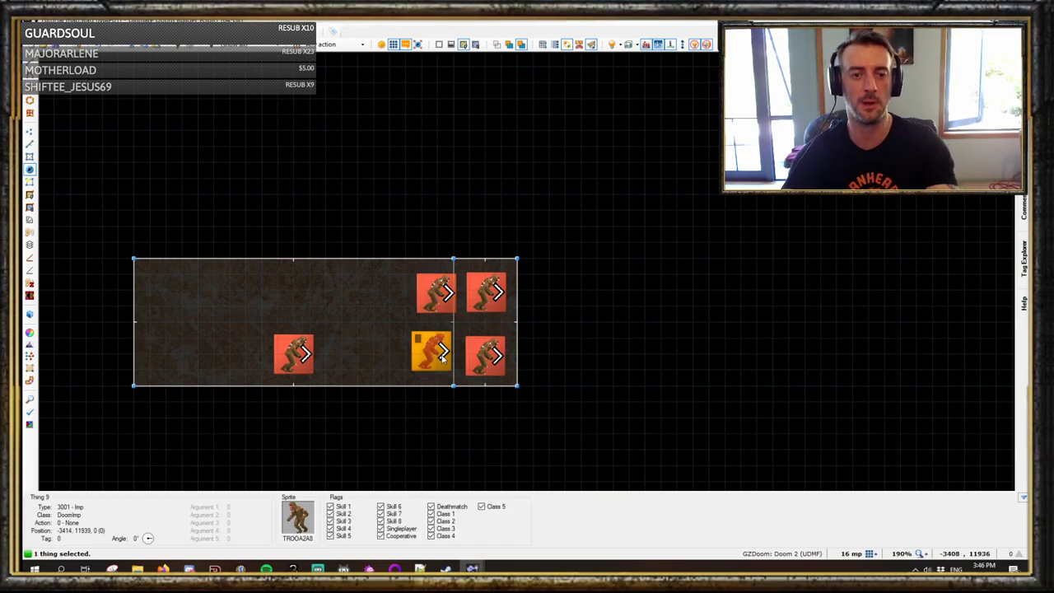
pyautogui.moveTo(442, 357); pyautogui.dragTo(461, 353)
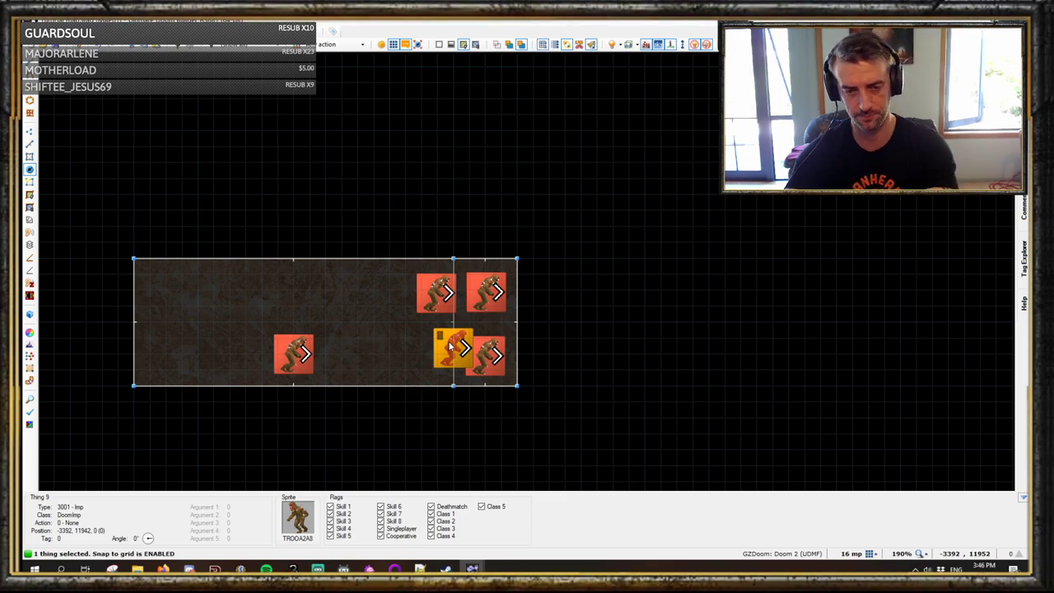
# Step: Move the advanced imps back west of the dividing line, snapped to the 16-unit grid
pyautogui.moveTo(451, 346); pyautogui.dragTo(359, 360)
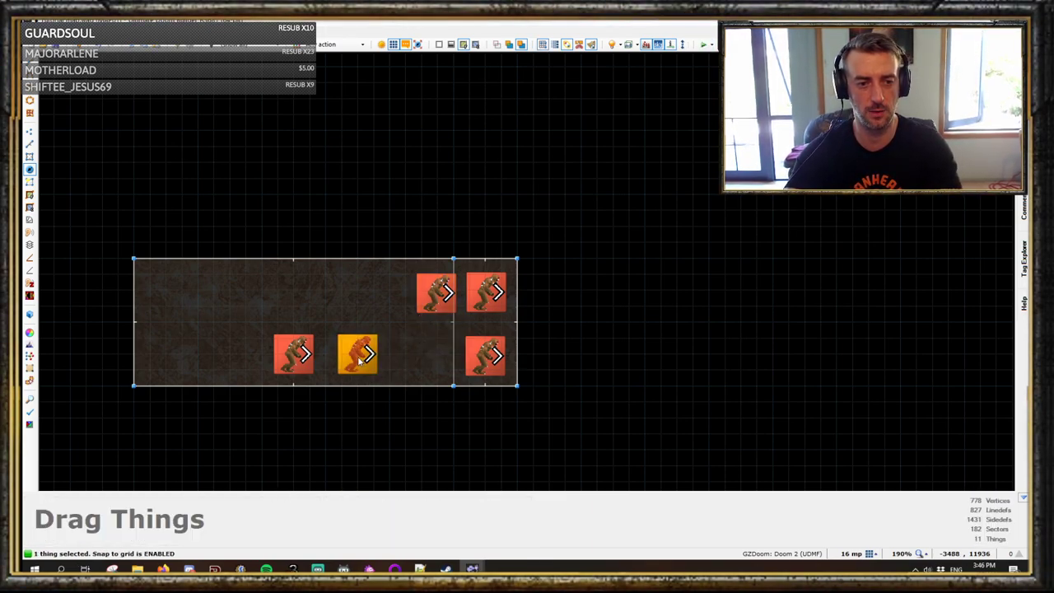
pyautogui.moveTo(465, 358); pyautogui.dragTo(346, 354, button='right')
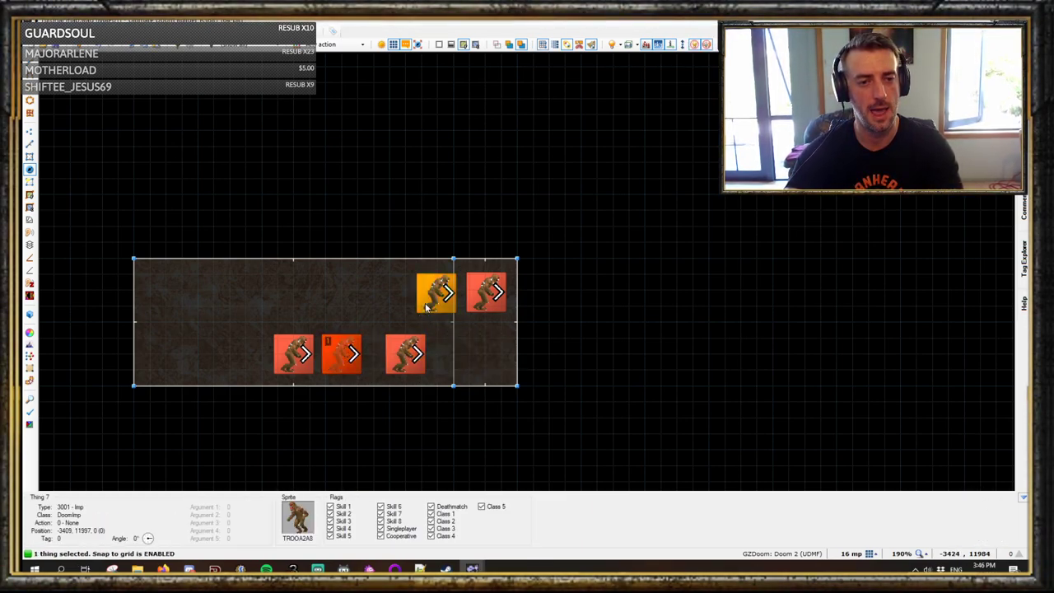
pyautogui.moveTo(425, 308); pyautogui.dragTo(378, 304, button='right')
pyautogui.moveTo(482, 298); pyautogui.dragTo(403, 297, button='right')
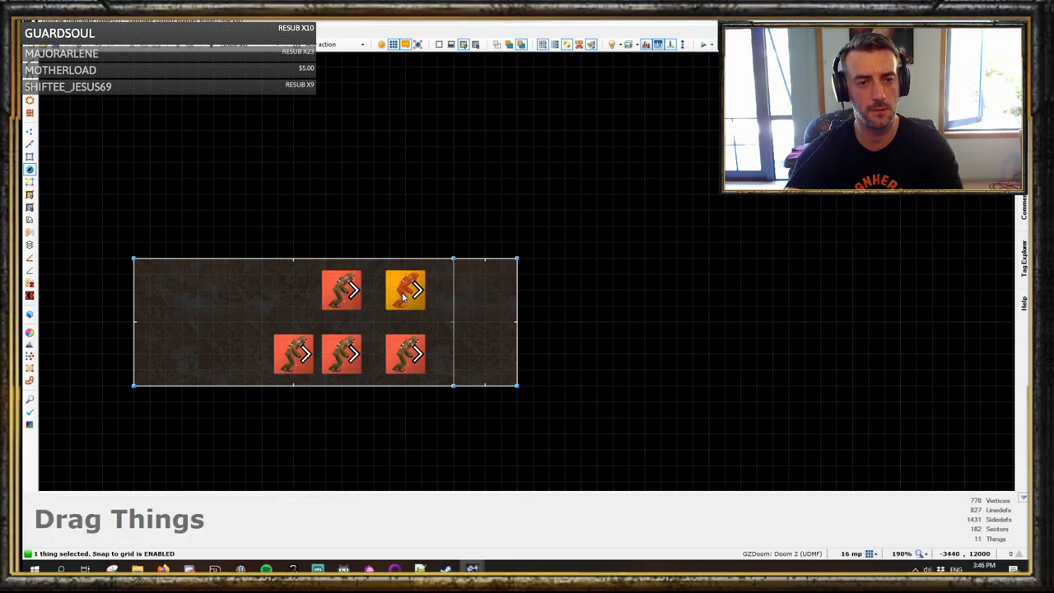
# Step: Copy the upper sector's dividing line and paste it 32 units east, halfway through the narrow section
pyautogui.press('l')
pyautogui.hotkey('ctrl', 'v')
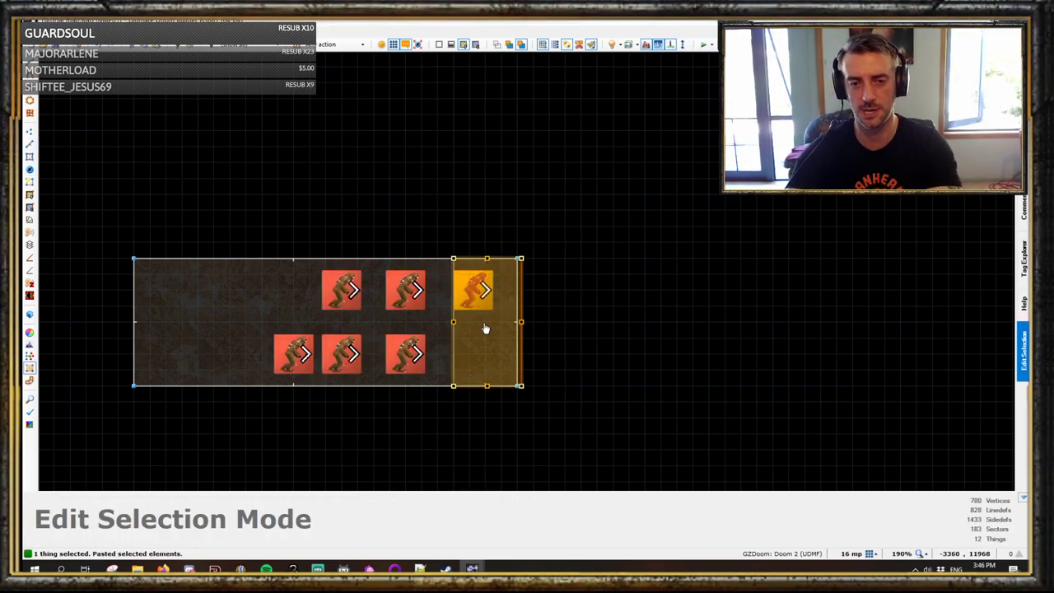
pyautogui.press('Escape')
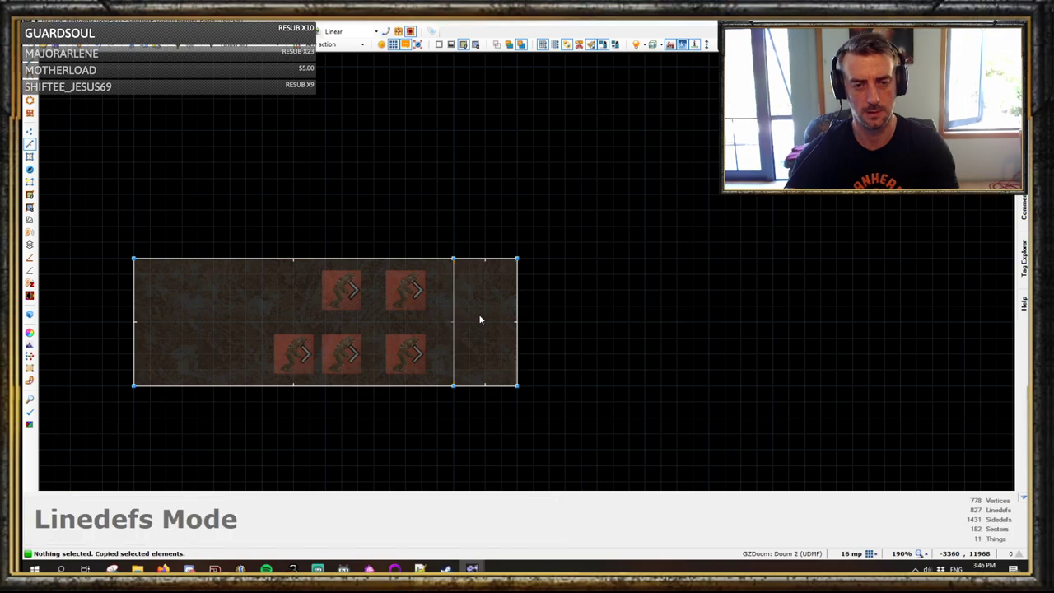
pyautogui.hotkey('ctrl', 'v')
pyautogui.press('Return')
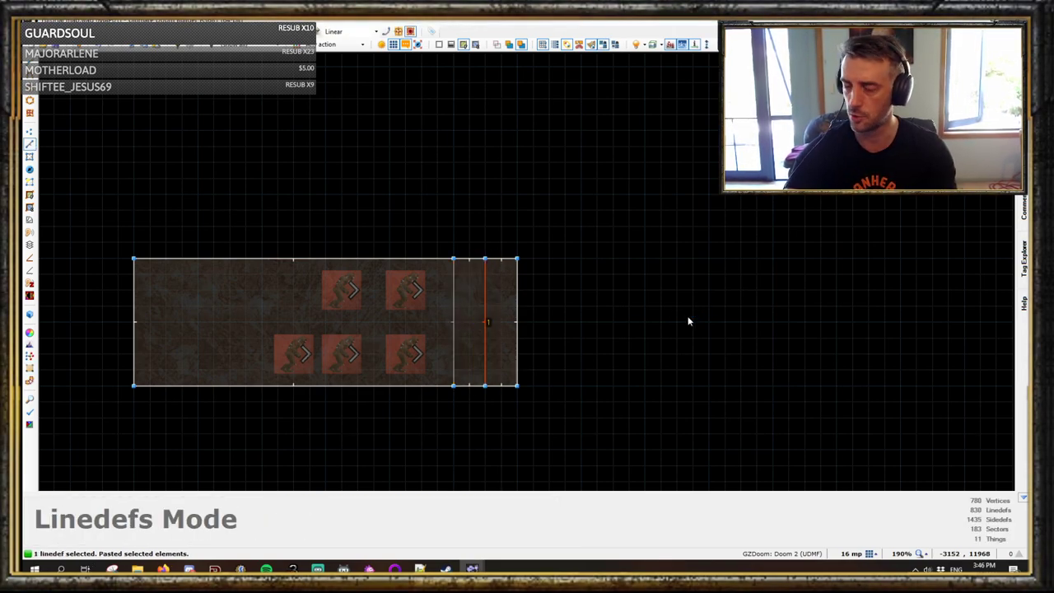
pyautogui.press('c')
# Step: Rearrange the six imps into two even rows of three, spaced 48 units apart, west of the dividing lines
pyautogui.press('t')
pyautogui.moveTo(437, 274); pyautogui.dragTo(303, 283, button='right')
pyautogui.press('c')
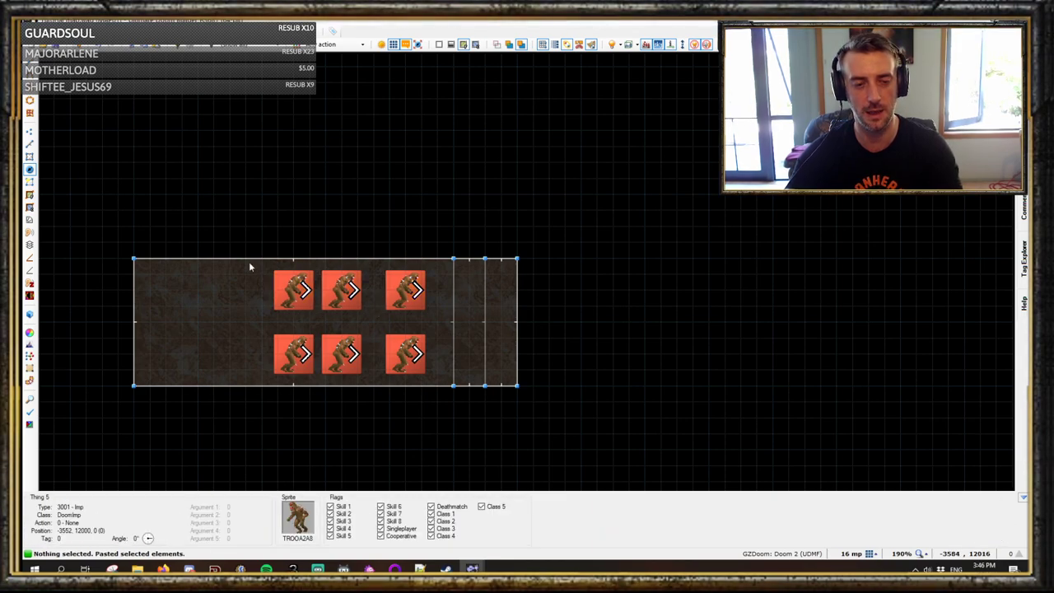
pyautogui.moveTo(209, 242); pyautogui.dragTo(366, 358)
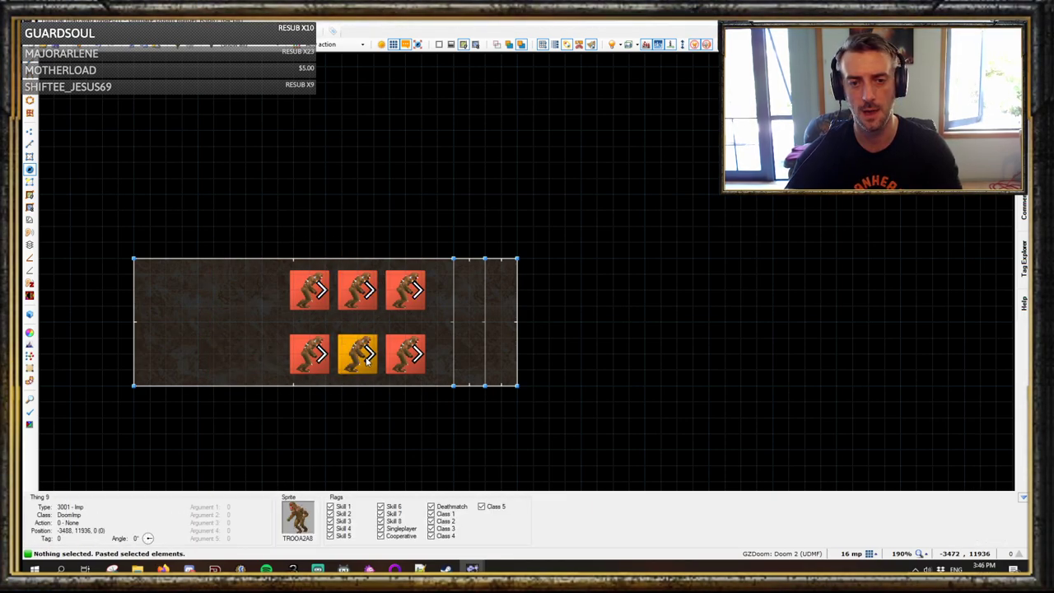
# Step: Paste the copied dividing line midway in each half of the upper sector's narrow section, spacing the lines 16 units apart
pyautogui.scroll(2, 396, 341)
pyautogui.press('l')
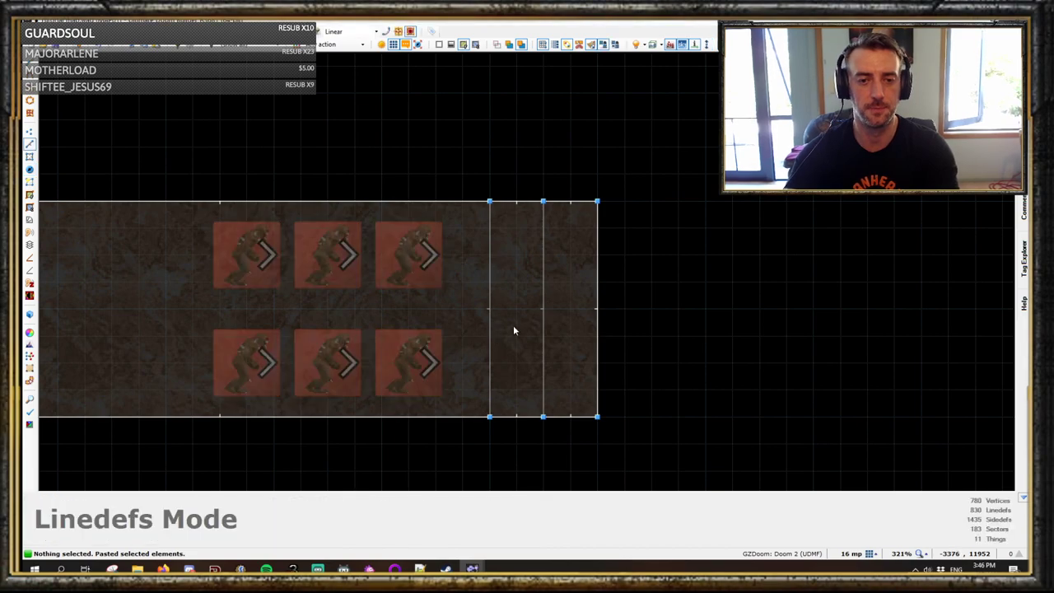
pyautogui.hotkey('ctrl', 'v')
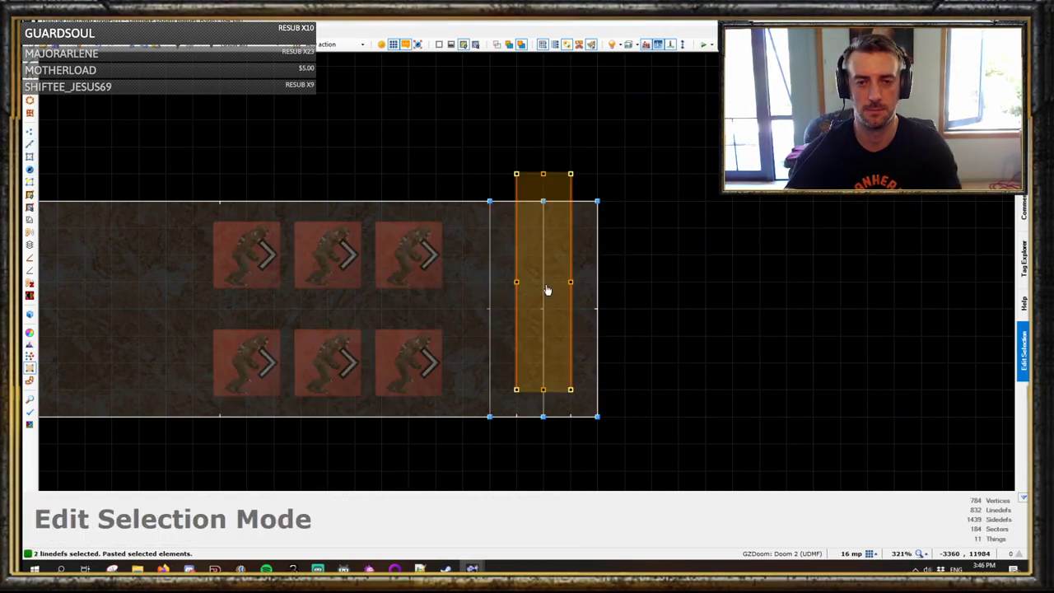
pyautogui.click(694, 334)
pyautogui.scroll(-2, 584, 362)
pyautogui.moveTo(583, 362); pyautogui.dragTo(494, 312, button='middle')
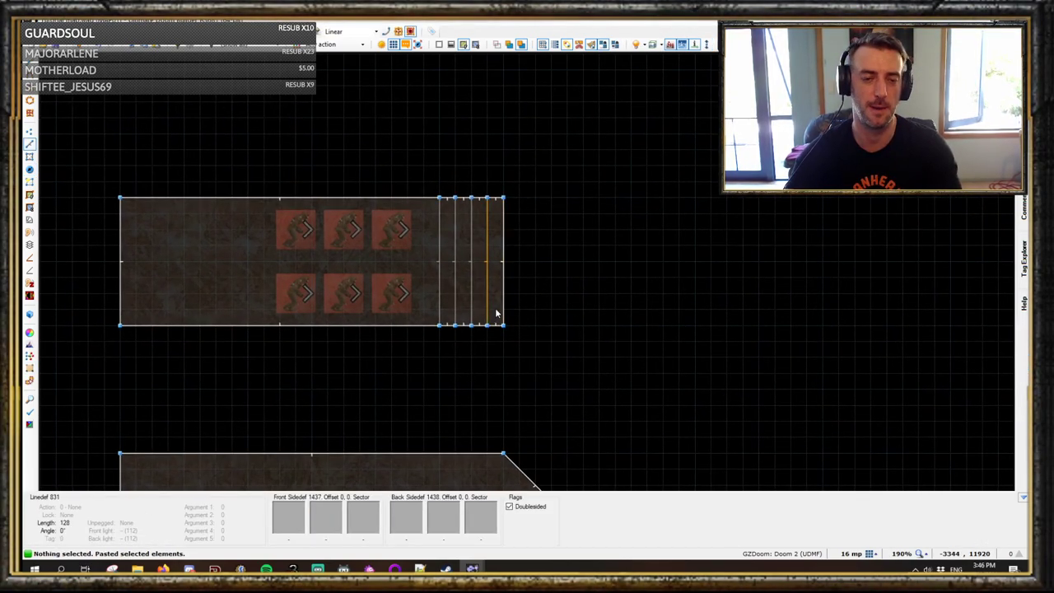
pyautogui.scroll(1, 449, 311)
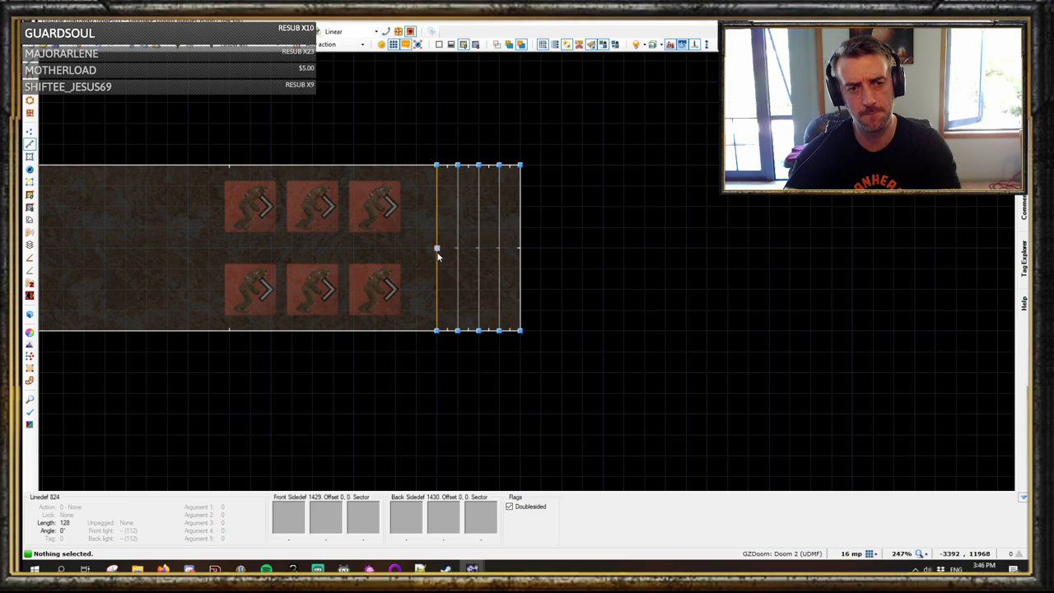
# Step: Move the two leading imps across the dividing lines and bring the middle pair up onto the westernmost line, off the grid
pyautogui.rightClick(375, 207)
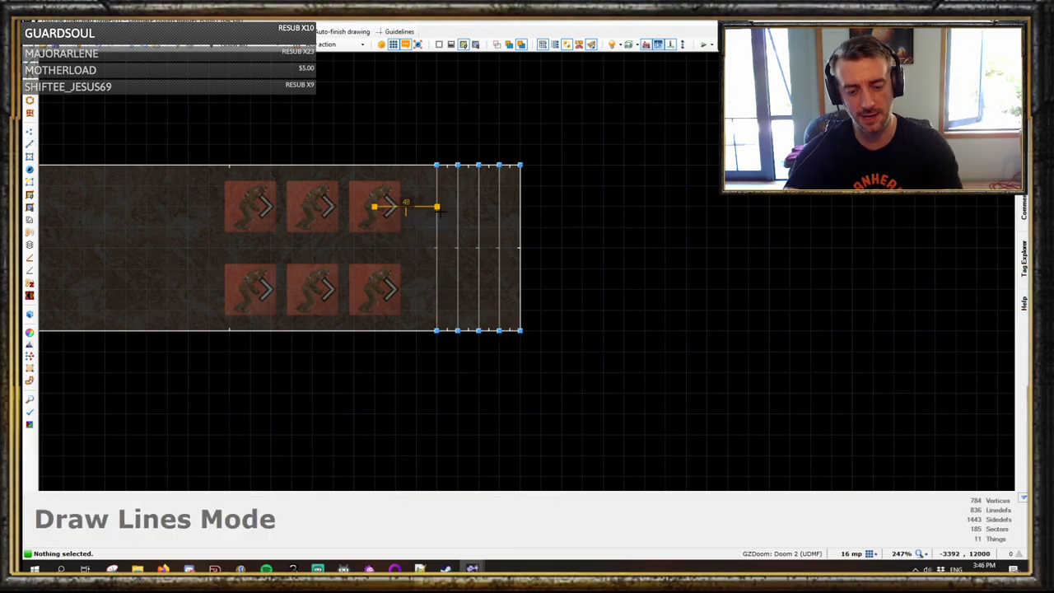
pyautogui.press('t')
pyautogui.moveTo(383, 212); pyautogui.dragTo(484, 200, button='right')
pyautogui.moveTo(486, 197); pyautogui.dragTo(495, 210)
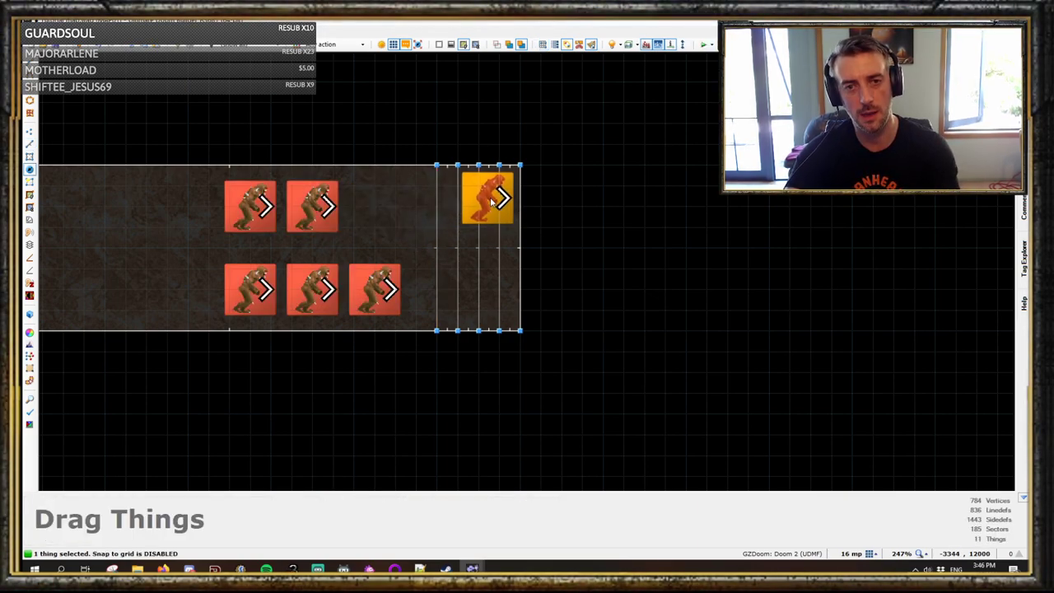
pyautogui.moveTo(372, 300); pyautogui.dragTo(482, 308)
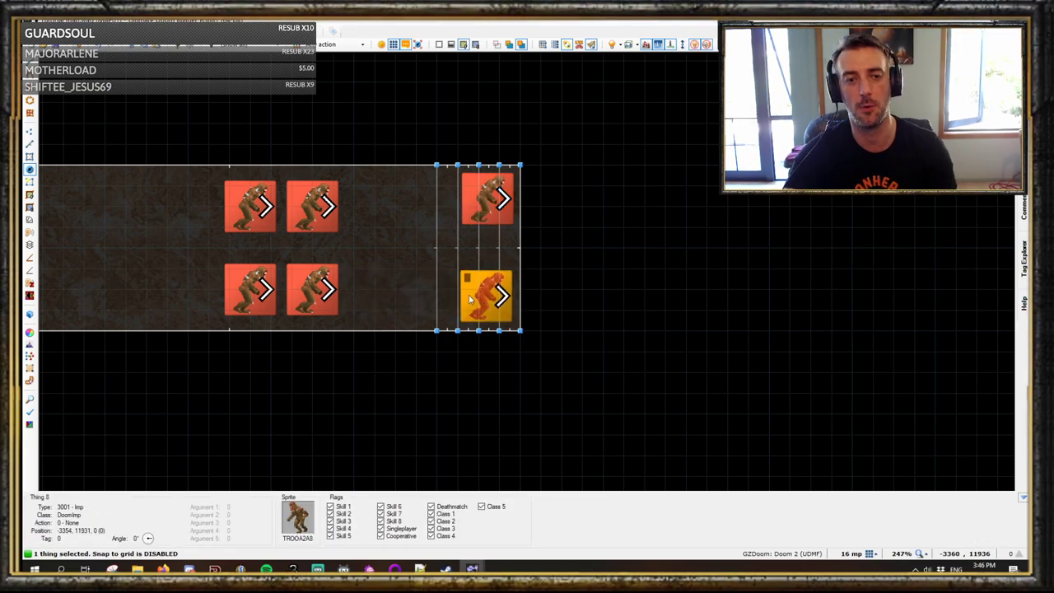
pyautogui.moveTo(313, 291); pyautogui.dragTo(428, 303)
pyautogui.moveTo(312, 207); pyautogui.dragTo(428, 206)
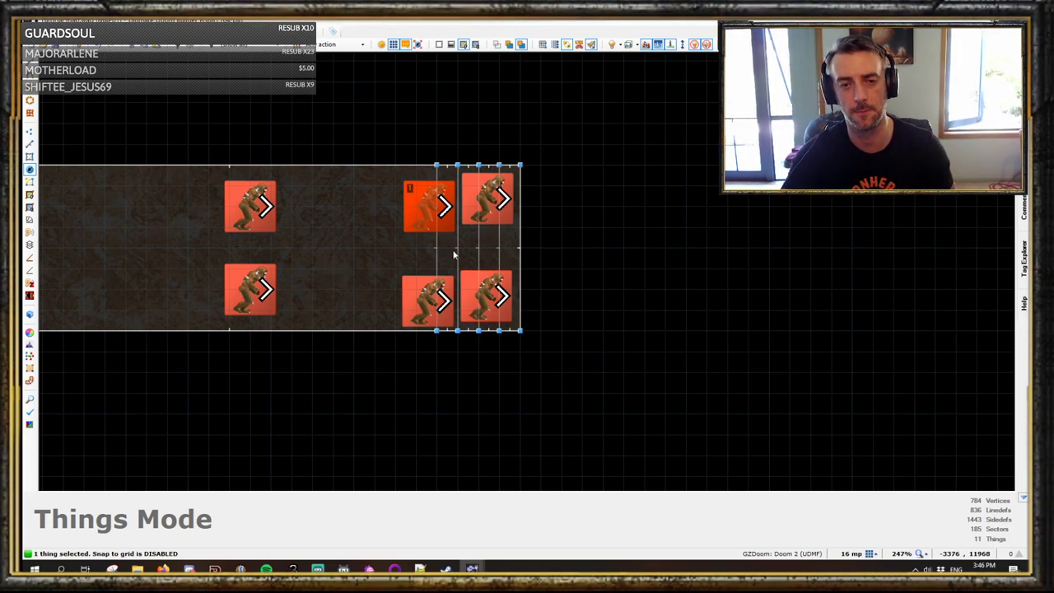
# Step: Return the four advanced imps west of the dividing lines, snapped to the grid in two even rows of three spaced 48 units apart
pyautogui.moveTo(428, 208); pyautogui.dragTo(333, 207)
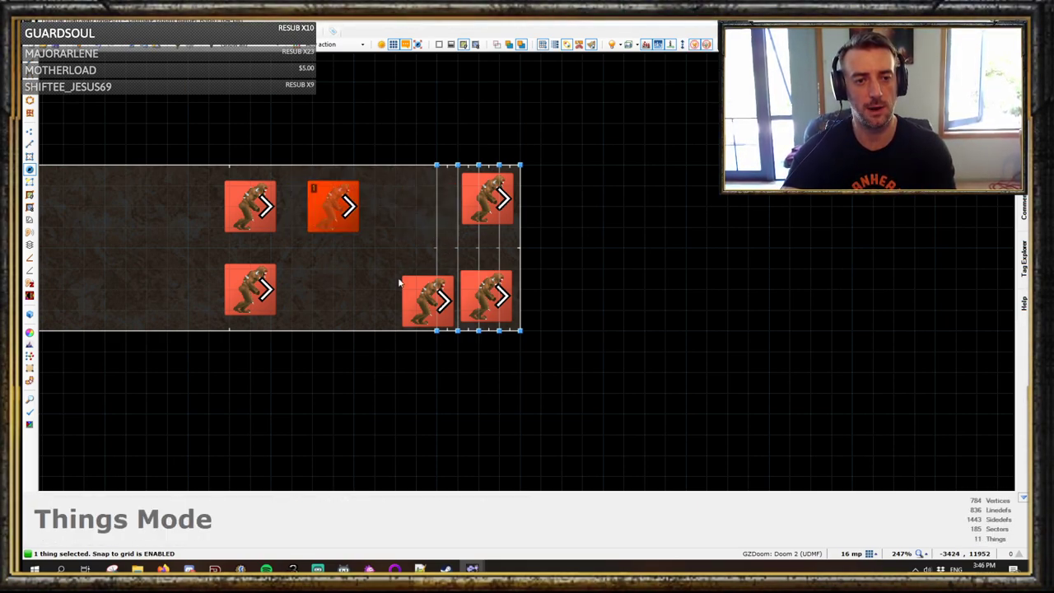
pyautogui.moveTo(420, 294); pyautogui.dragTo(329, 285, button='right')
pyautogui.moveTo(453, 170); pyautogui.dragTo(501, 334)
pyautogui.moveTo(489, 305); pyautogui.dragTo(425, 292, button='right')
pyautogui.hotkey('shift', 's')
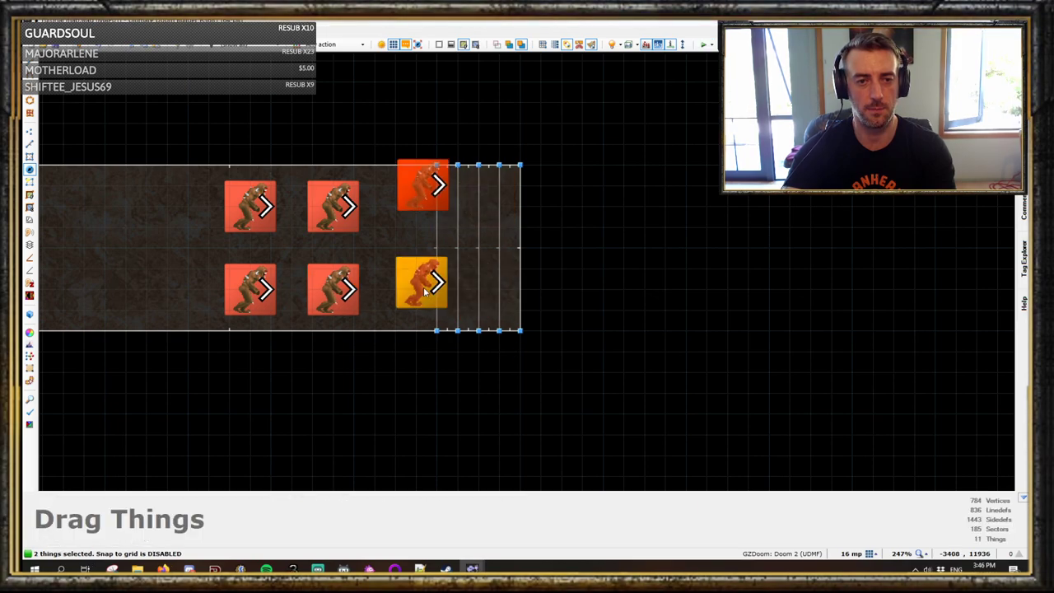
pyautogui.moveTo(425, 292); pyautogui.dragTo(400, 290)
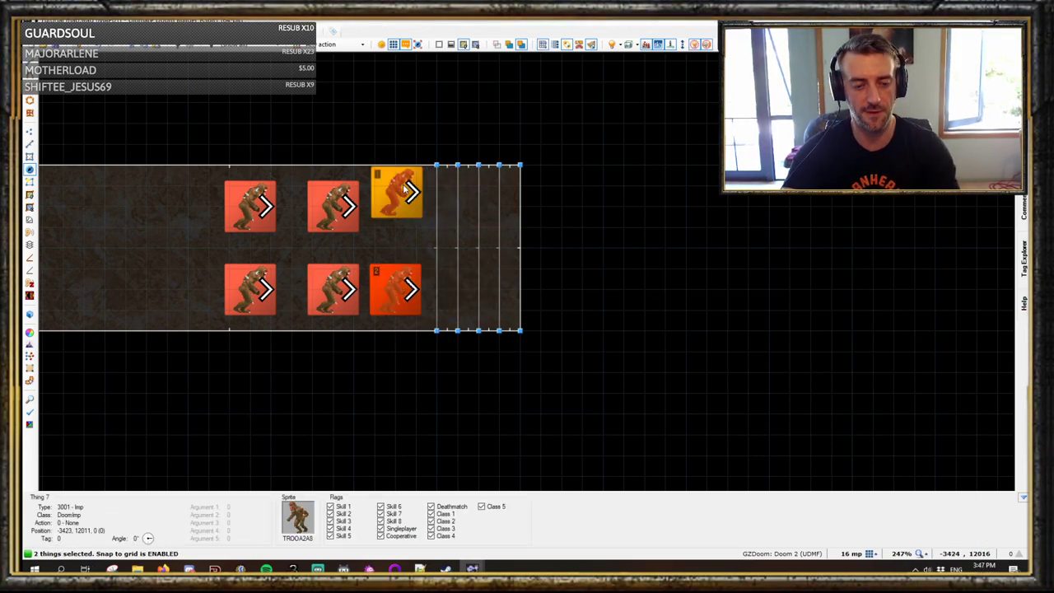
pyautogui.press('c')
pyautogui.moveTo(404, 188); pyautogui.dragTo(395, 202, button='right')
pyautogui.moveTo(301, 172); pyautogui.dragTo(424, 316)
pyautogui.moveTo(412, 307); pyautogui.dragTo(392, 305, button='right')
pyautogui.press('c')
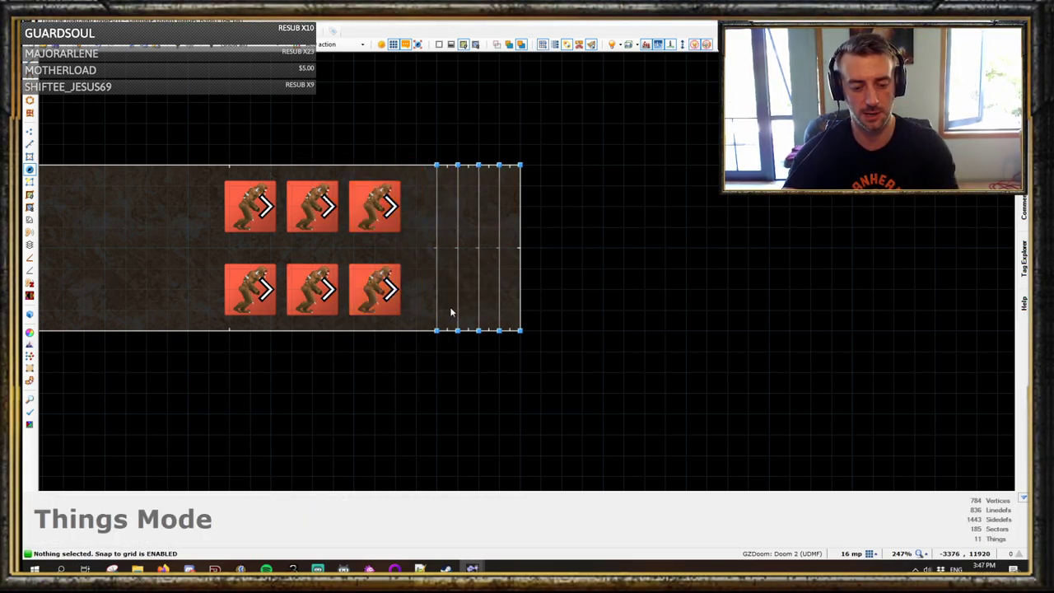
# Step: Add midpoint vertices to the dividing lines and east wall of the upper sector, and pull all five 48 units east into chevrons
pyautogui.press('d')
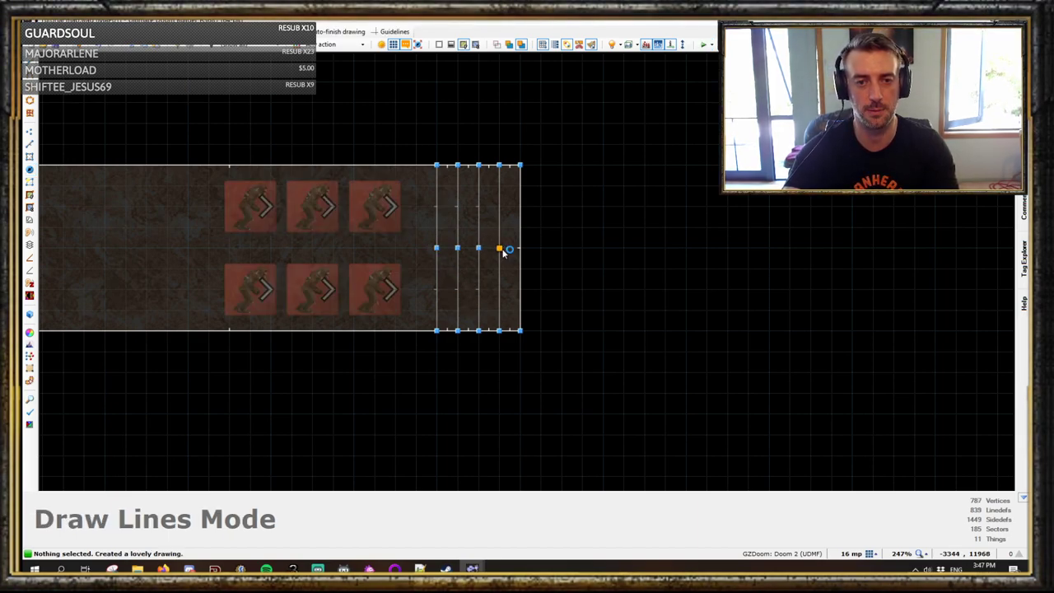
pyautogui.press('v')
pyautogui.moveTo(425, 240); pyautogui.dragTo(585, 258)
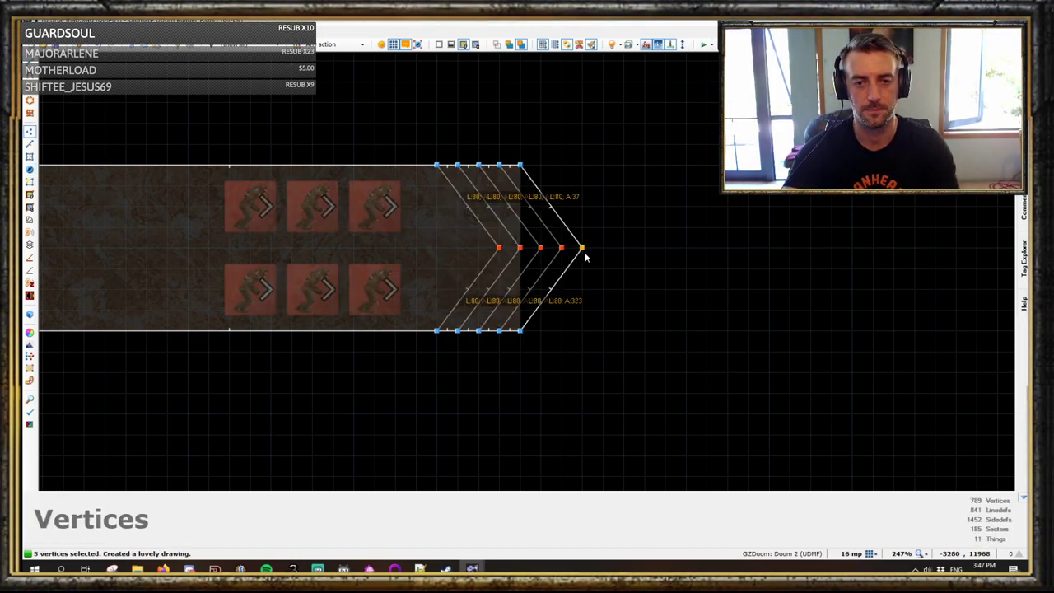
pyautogui.click(665, 295)
# Step: Move the leading upper-row imp into the chevron tip, and bring two more imps up to the chevron lines behind it
pyautogui.press('t')
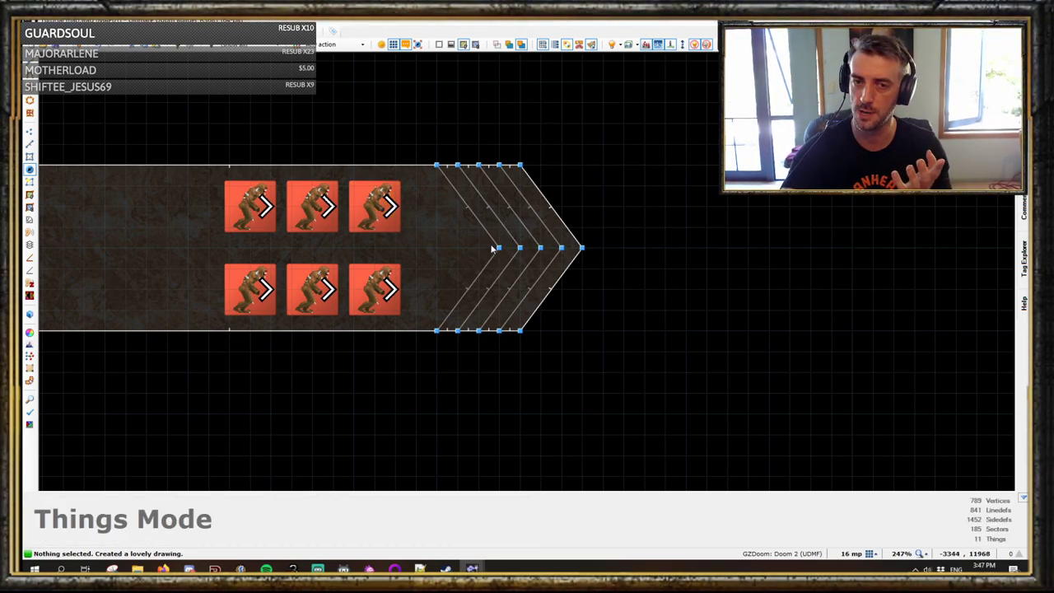
pyautogui.moveTo(390, 207); pyautogui.dragTo(540, 248)
pyautogui.moveTo(379, 292); pyautogui.dragTo(462, 297)
pyautogui.moveTo(330, 216); pyautogui.dragTo(483, 234)
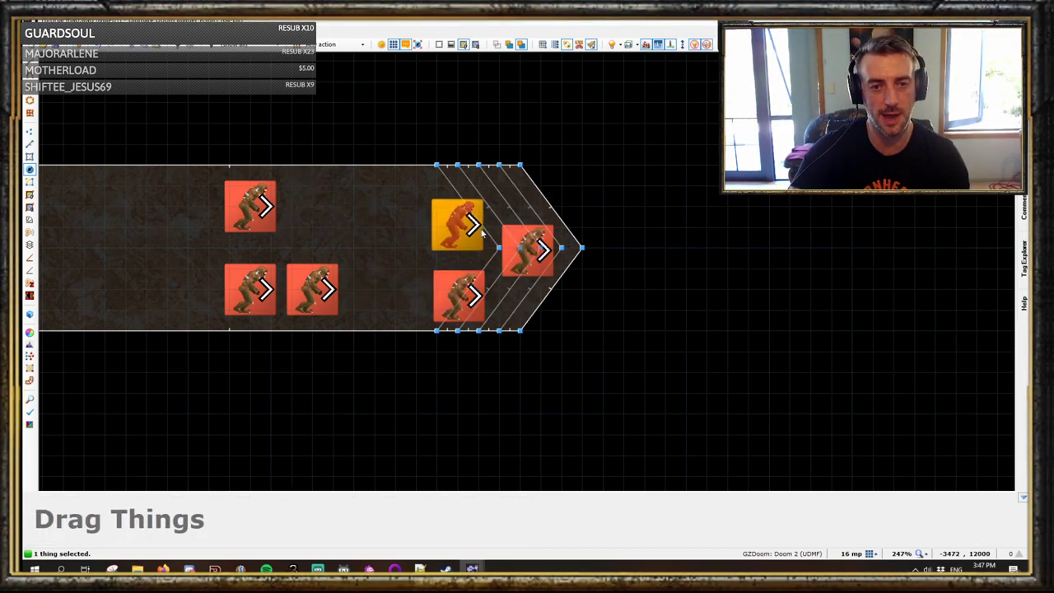
# Step: Return the three advanced imps to their two rows of three west of the chevron lines, snapped to the grid
pyautogui.moveTo(537, 255); pyautogui.dragTo(321, 210)
pyautogui.moveTo(472, 226); pyautogui.dragTo(385, 210)
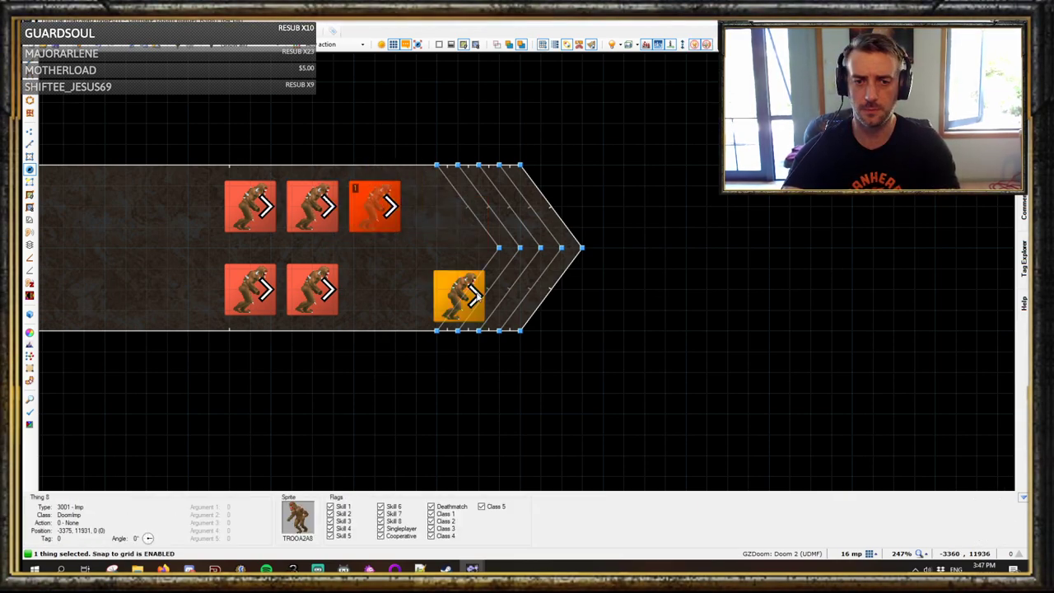
pyautogui.moveTo(475, 298); pyautogui.dragTo(392, 288)
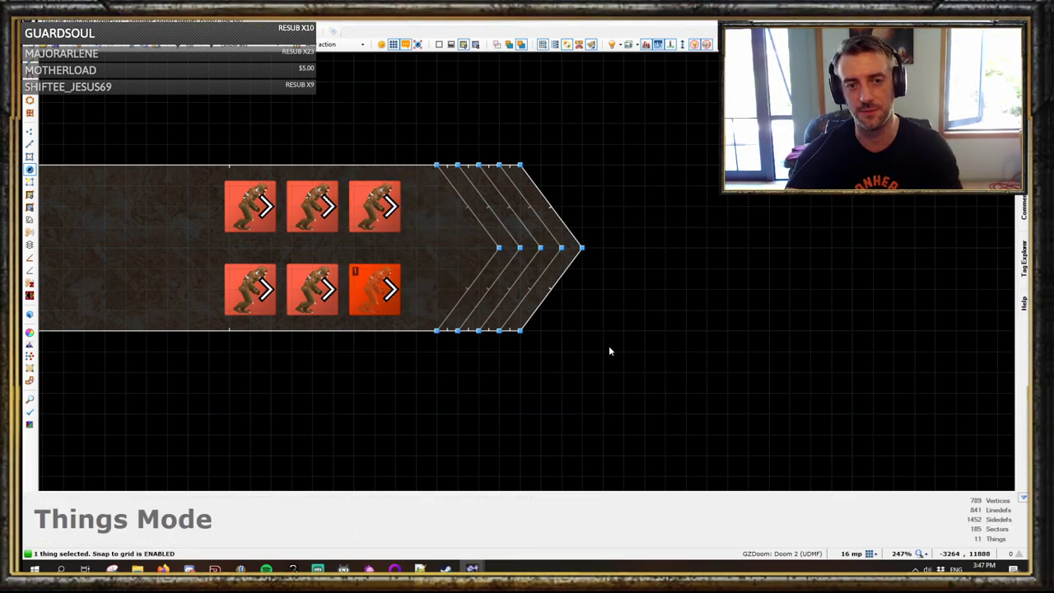
pyautogui.press('c')
# Step: Copy the six imps and paste them west to form two rows of six spaced 48 units apart, starting 16 units further east
pyautogui.scroll(-4, 539, 254)
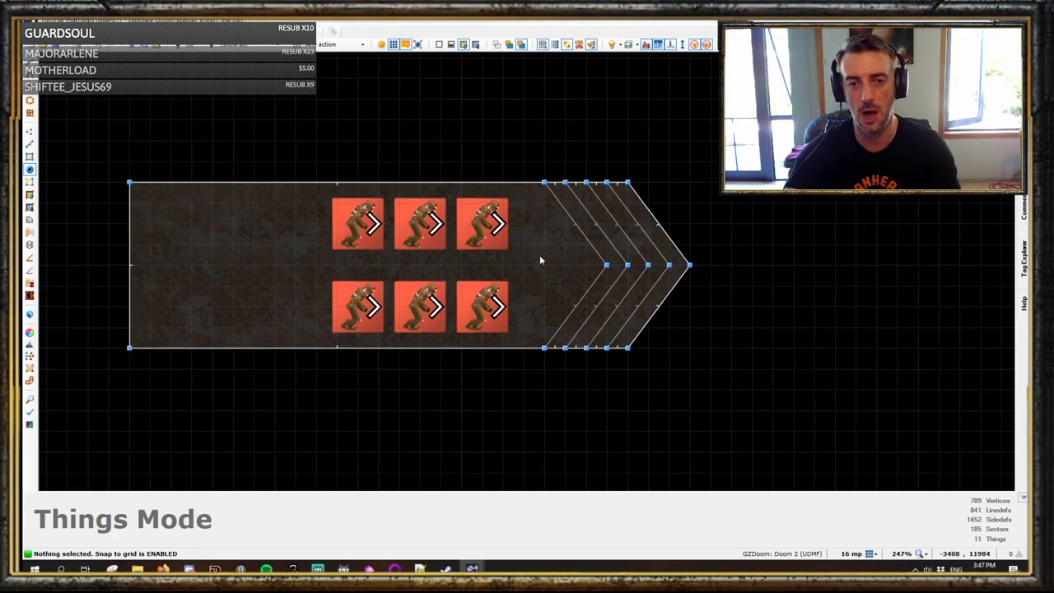
pyautogui.scroll(1, 539, 284)
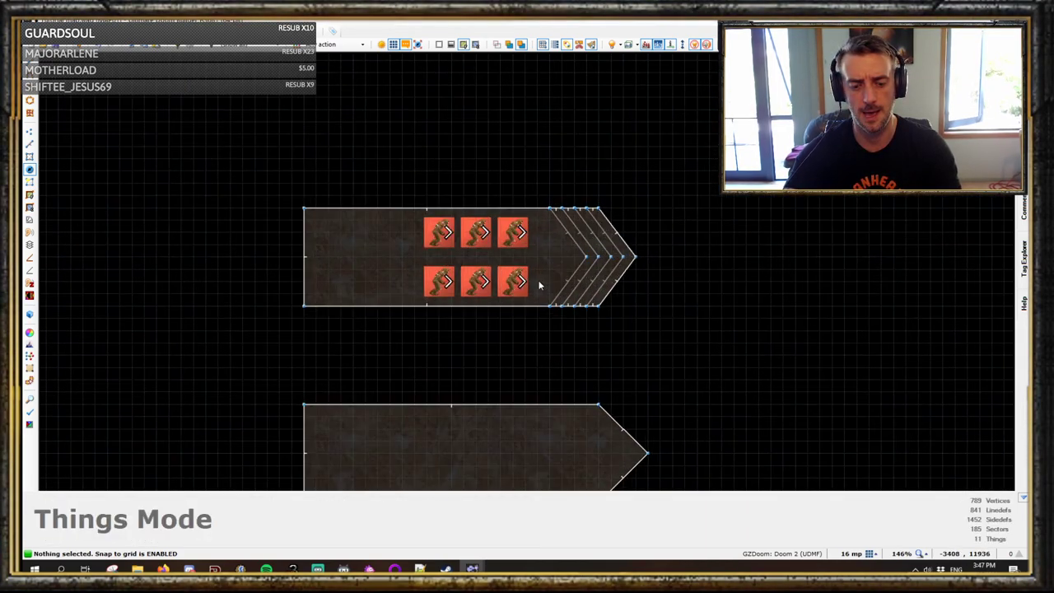
pyautogui.moveTo(398, 214); pyautogui.dragTo(566, 332)
pyautogui.hotkey('ctrl', 'c')
pyautogui.hotkey('ctrl', 'v')
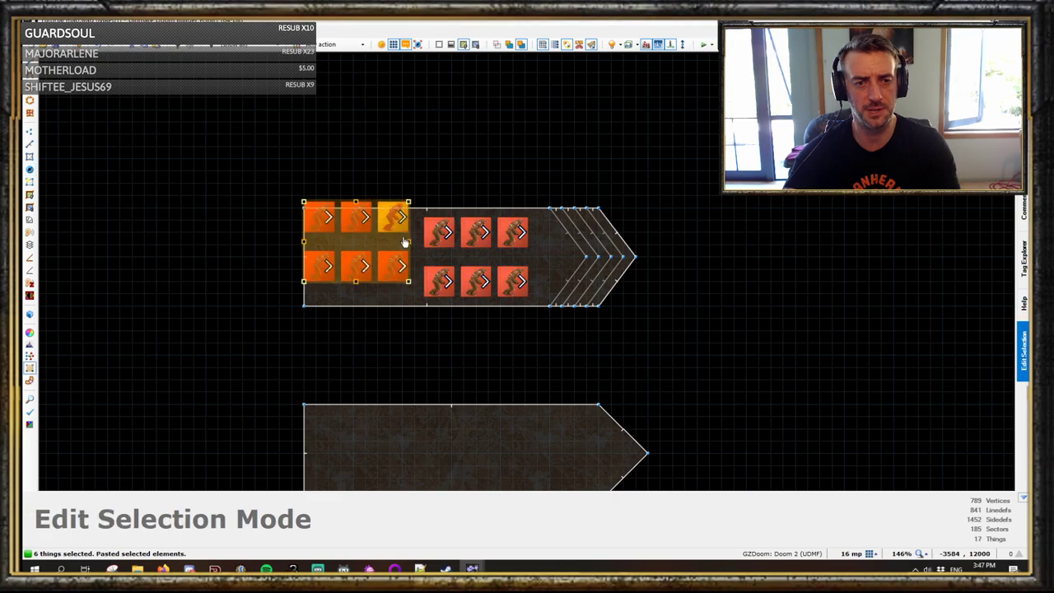
pyautogui.click(413, 214)
pyautogui.moveTo(499, 294); pyautogui.dragTo(535, 301)
pyautogui.moveTo(517, 282); pyautogui.dragTo(532, 282, button='right')
pyautogui.press('c')
pyautogui.scroll(-3, 600, 301)
pyautogui.moveTo(611, 304); pyautogui.dragTo(442, 270, button='middle')
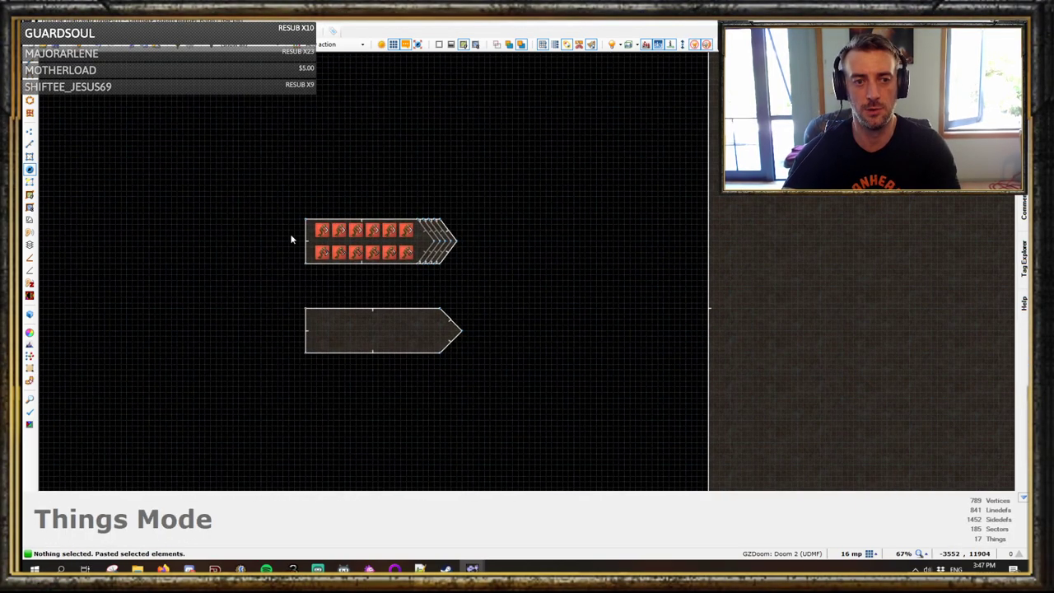
# Step: Move the west wall of the upper imp sector 16 units east, closer to the last imps
pyautogui.scroll(2, 296, 239)
pyautogui.press('l')
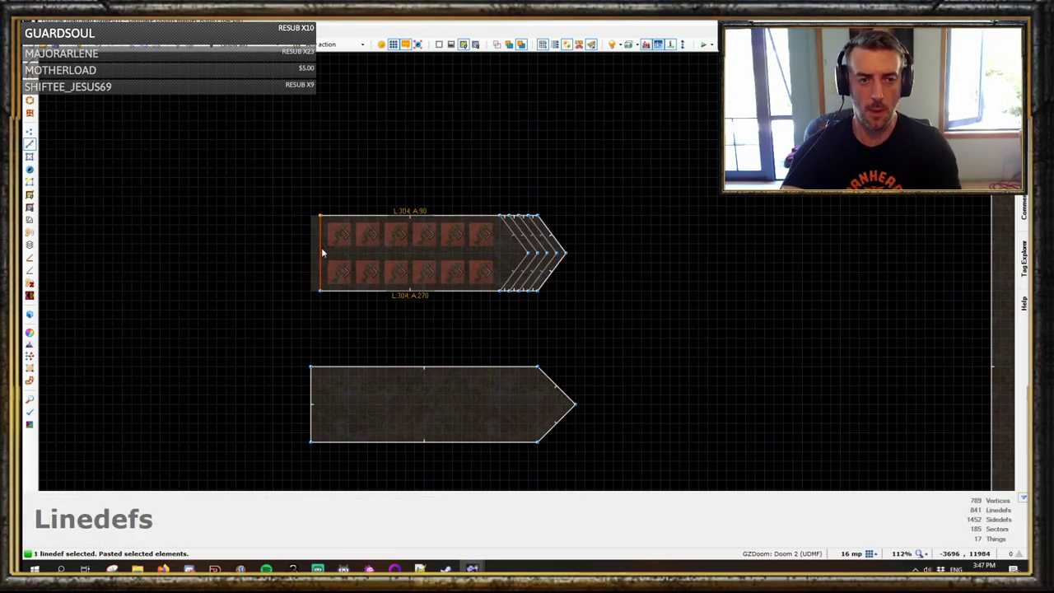
pyautogui.press('t')
pyautogui.moveTo(292, 194); pyautogui.dragTo(547, 306)
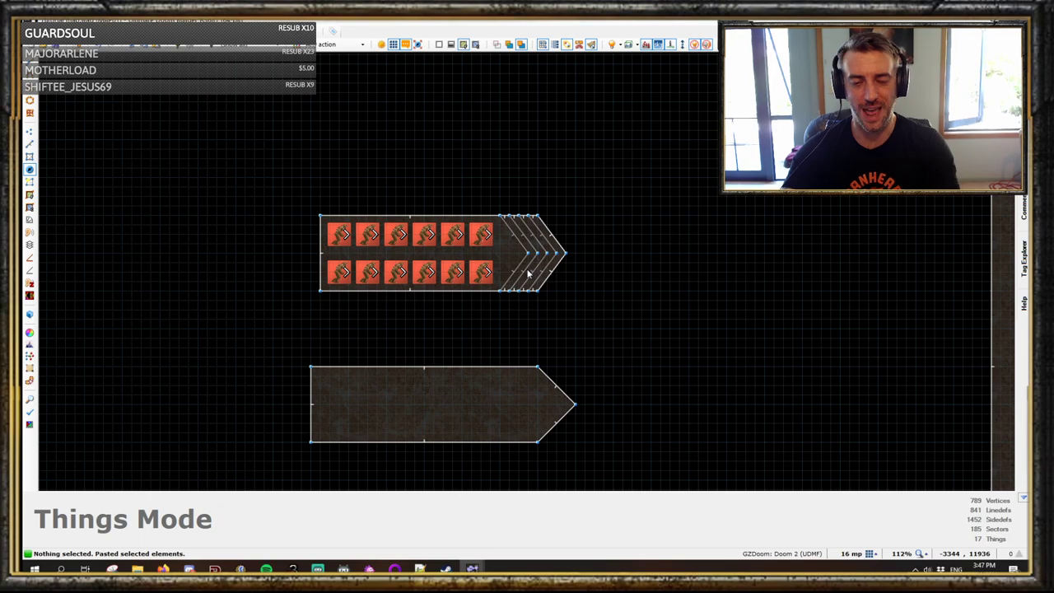
# Step: Make all twelve imps in the upper sector dormant and give them the unused tag 3
pyautogui.scroll(-4, 643, 327)
pyautogui.moveTo(729, 365); pyautogui.dragTo(346, 229, button='middle')
pyautogui.scroll(4, 194, 214)
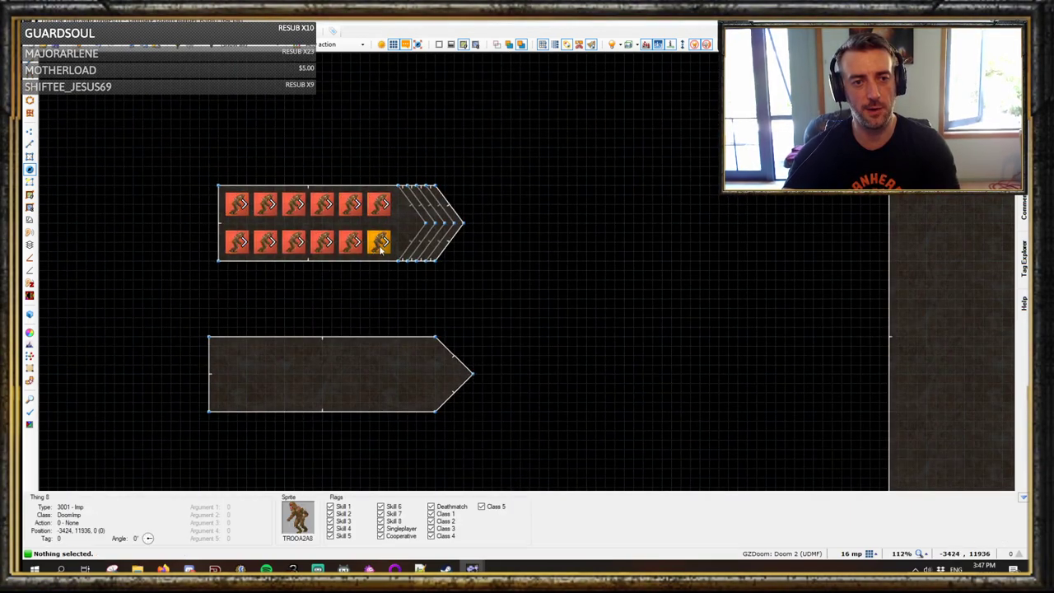
pyautogui.scroll(-5, 638, 238)
pyautogui.moveTo(705, 258); pyautogui.dragTo(402, 243, button='middle')
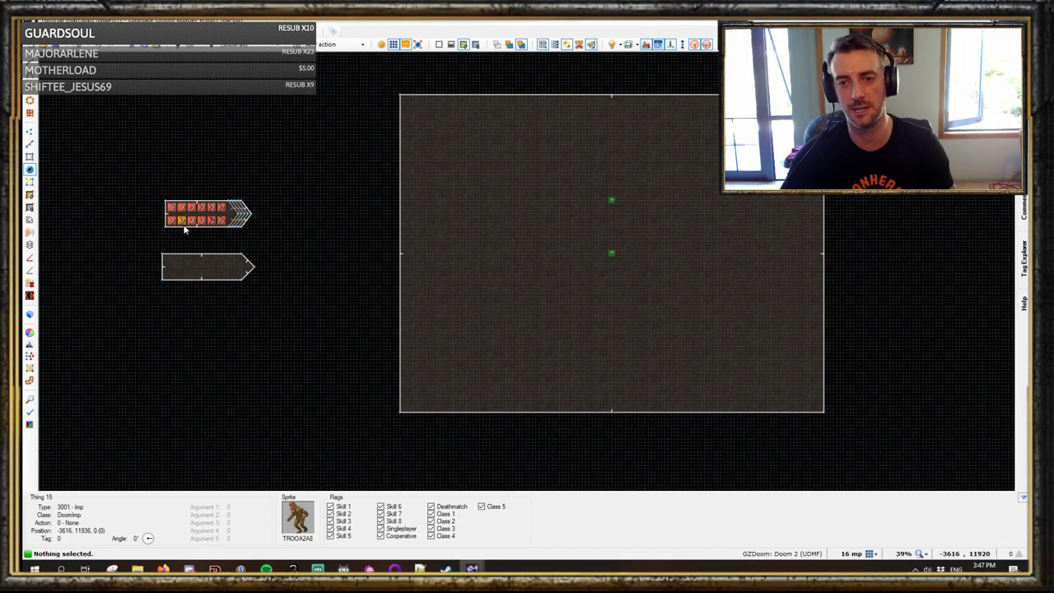
pyautogui.scroll(4, 181, 232)
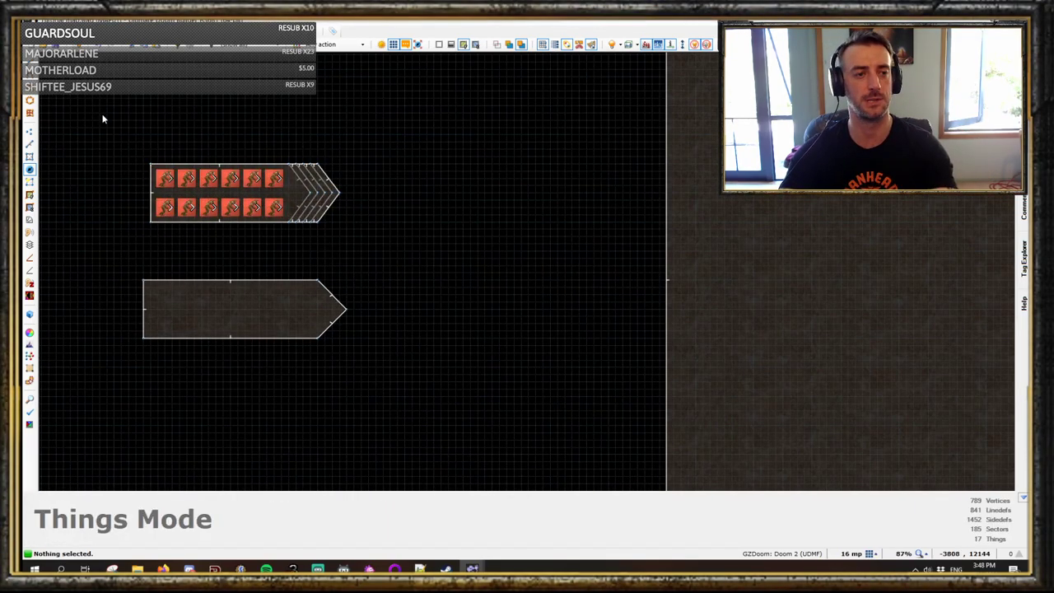
pyautogui.moveTo(101, 112); pyautogui.dragTo(278, 216)
pyautogui.rightClick(278, 216)
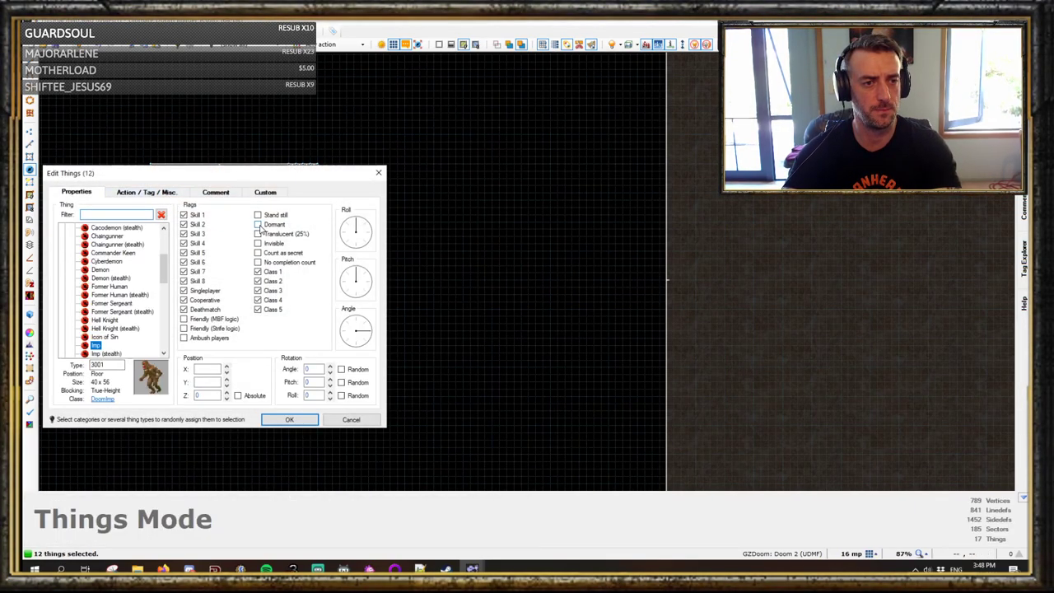
pyautogui.click(257, 225)
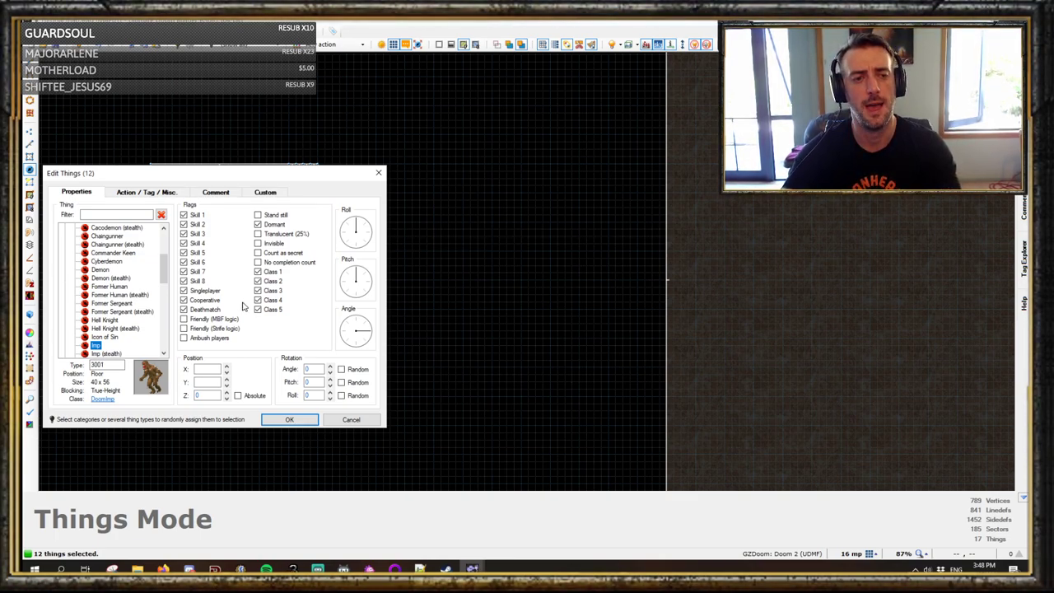
pyautogui.click(146, 192)
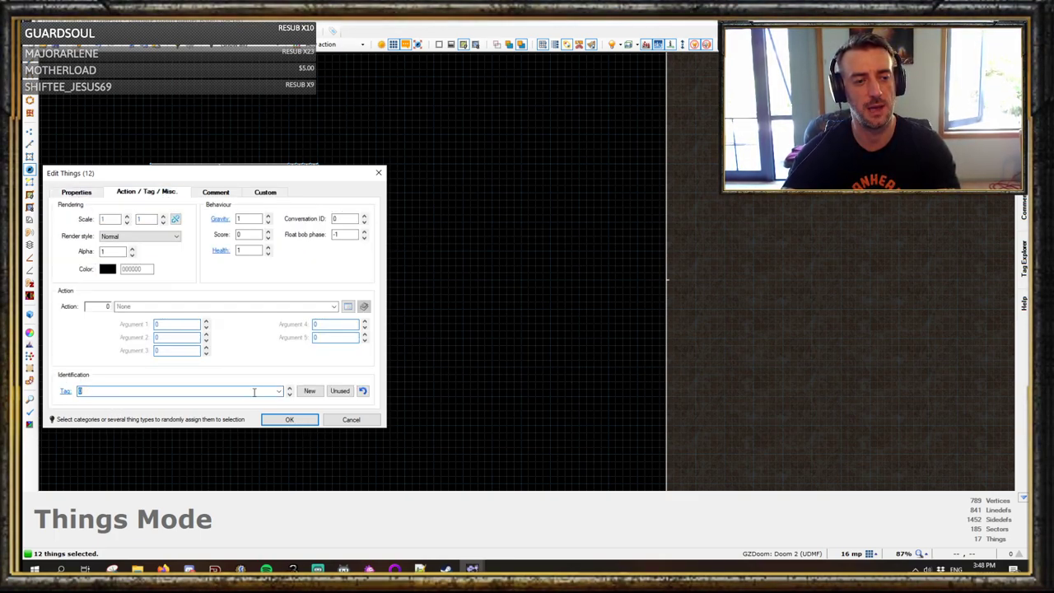
pyautogui.click(339, 390)
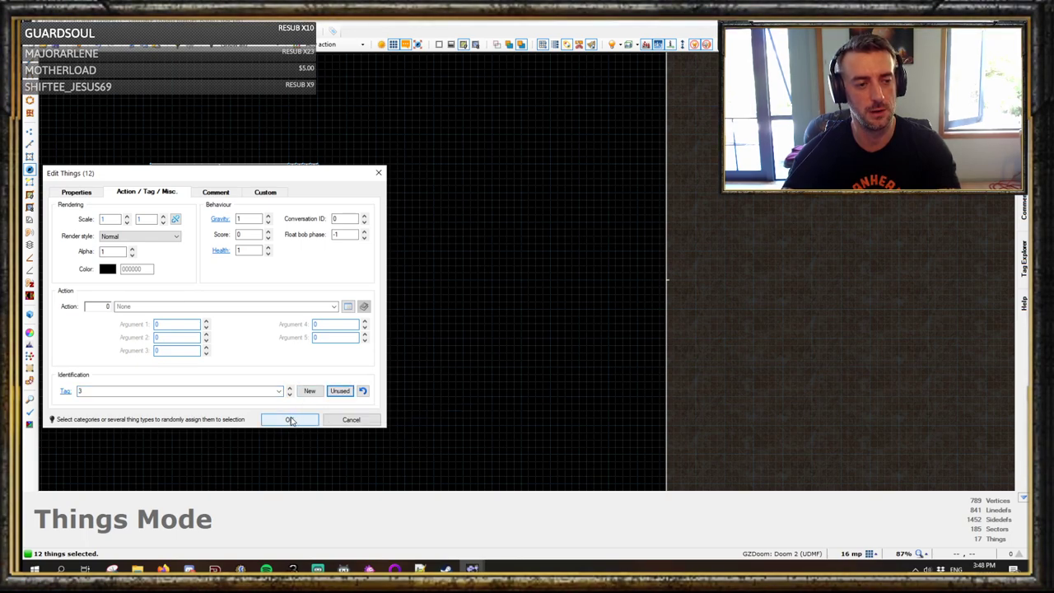
pyautogui.click(290, 419)
pyautogui.press('c')
# Step: Join the large destination room and the imp-holding part of the upper closet into one sector
pyautogui.moveTo(229, 205); pyautogui.dragTo(312, 225, button='middle')
pyautogui.scroll(-5, 615, 270)
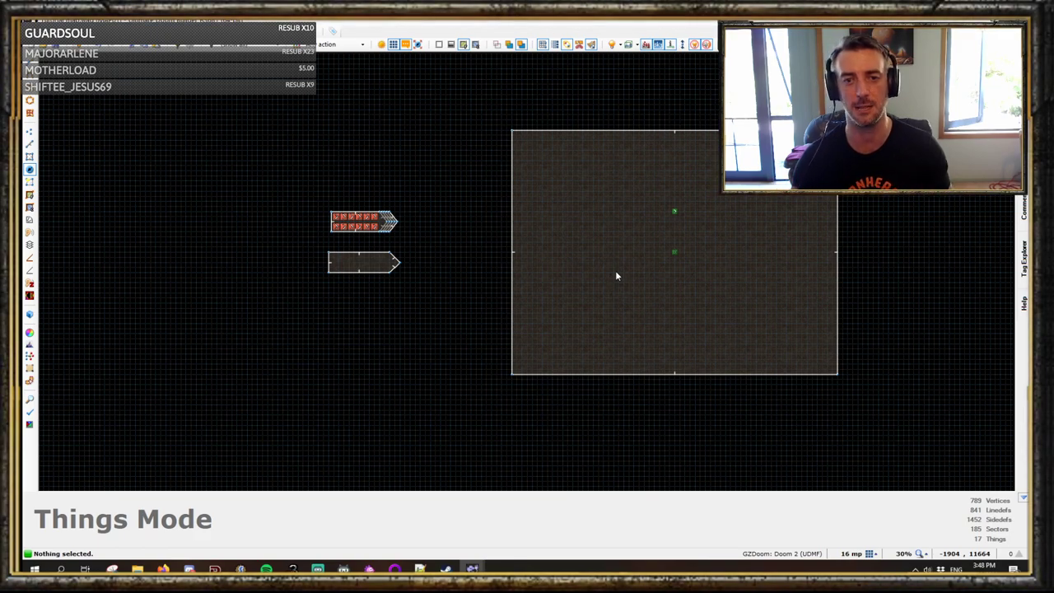
pyautogui.press('s')
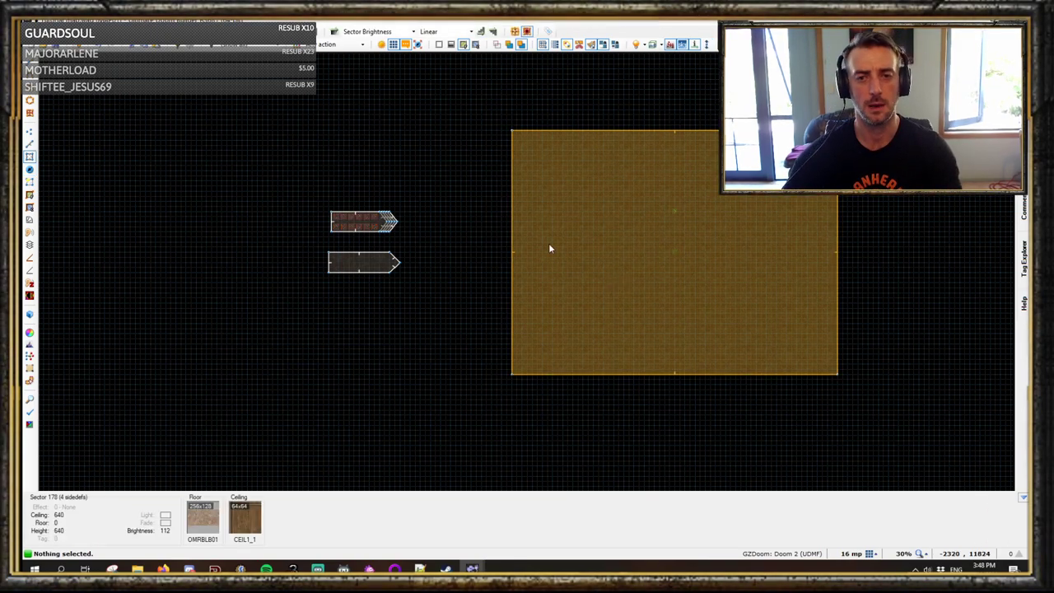
pyautogui.click(545, 233)
pyautogui.scroll(3, 372, 215)
pyautogui.scroll(1, 373, 214)
pyautogui.click(378, 249)
pyautogui.moveTo(550, 321); pyautogui.dragTo(412, 228, button='middle')
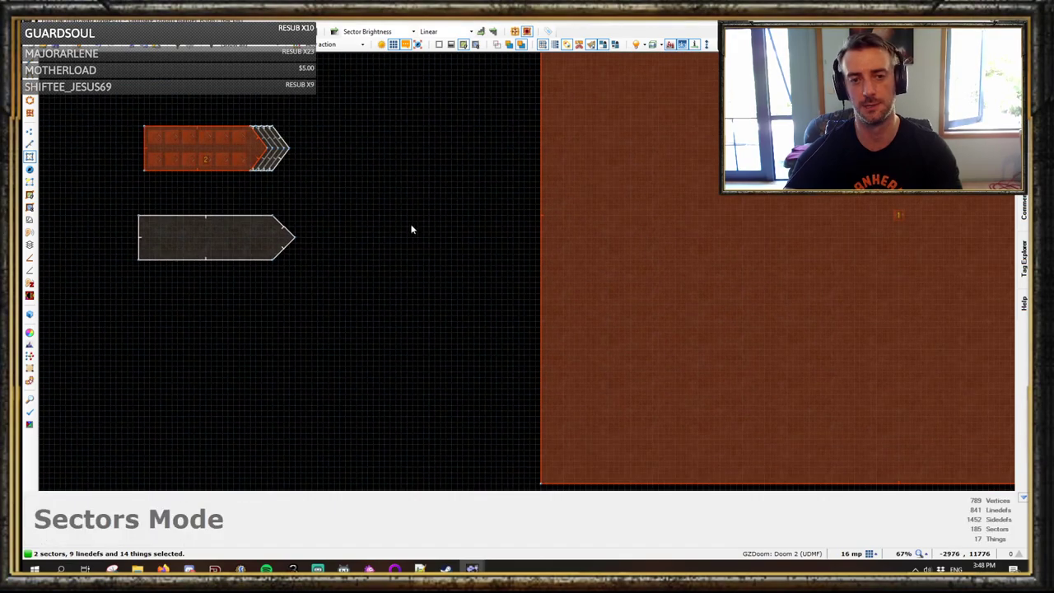
pyautogui.press('j')
pyautogui.scroll(-4, 652, 260)
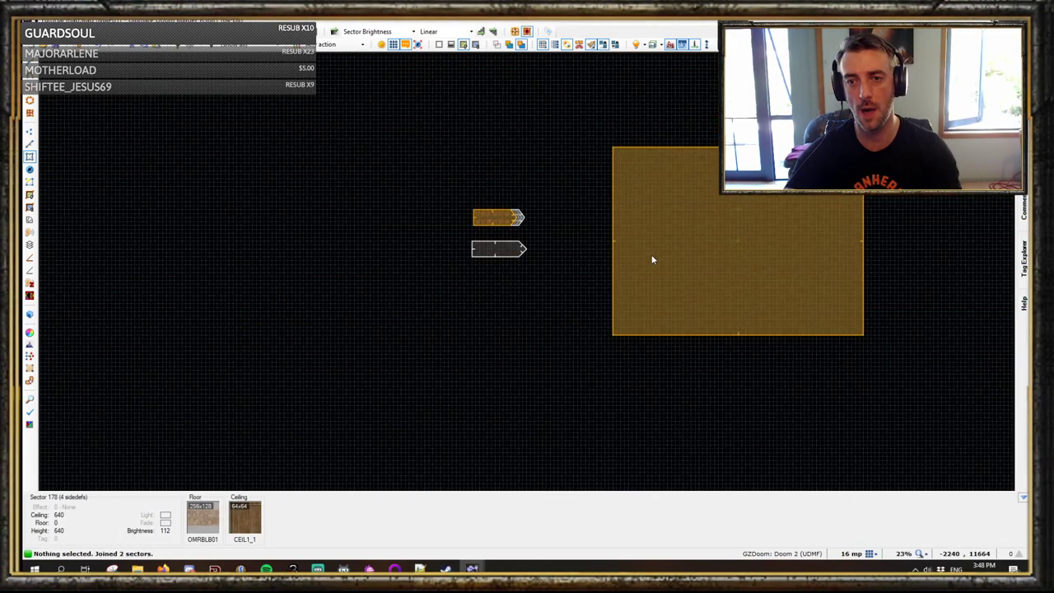
# Step: Examine the dormant flag and tag of the twelve imps in the upper closet
pyautogui.scroll(1, 650, 254)
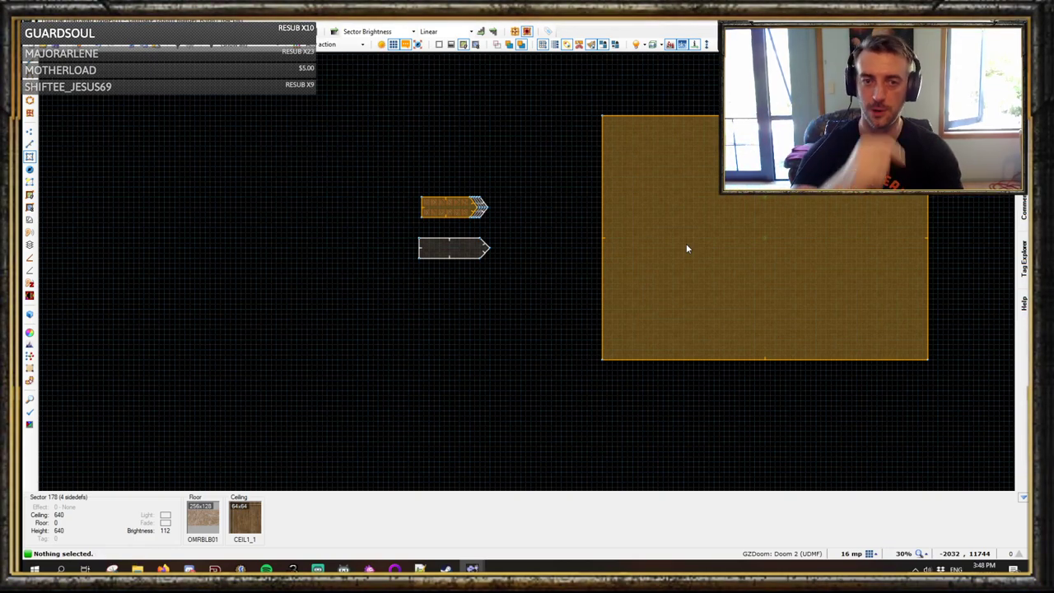
pyautogui.scroll(2, 667, 243)
pyautogui.press('t')
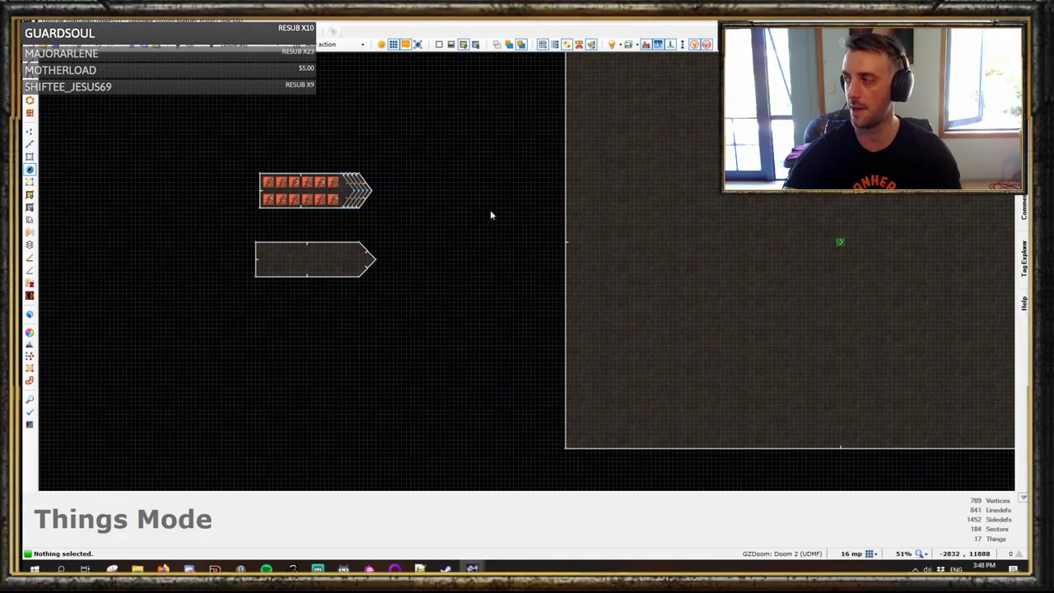
pyautogui.scroll(-4, 496, 214)
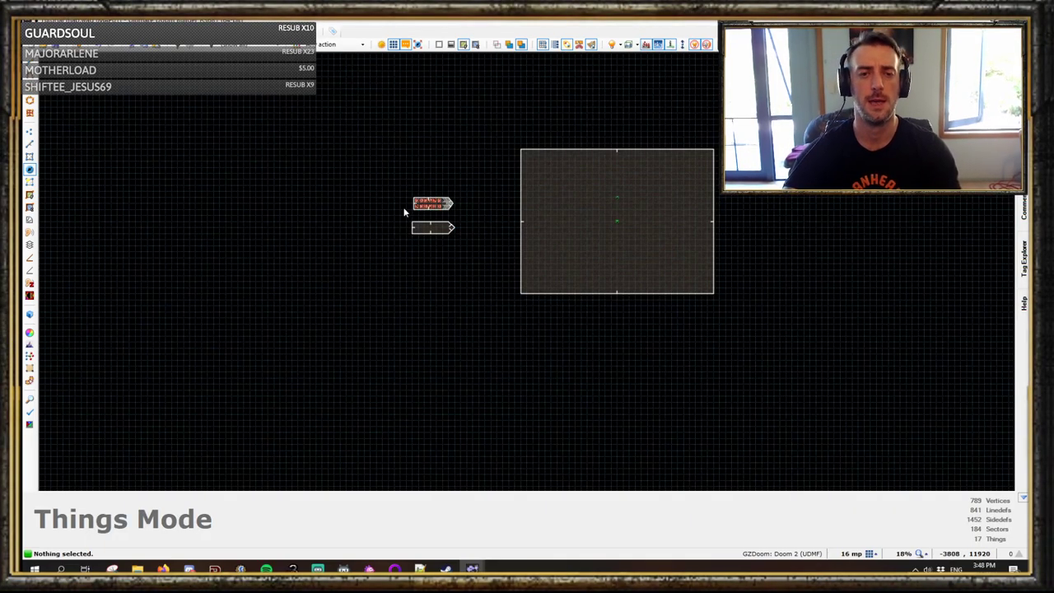
pyautogui.scroll(3, 405, 211)
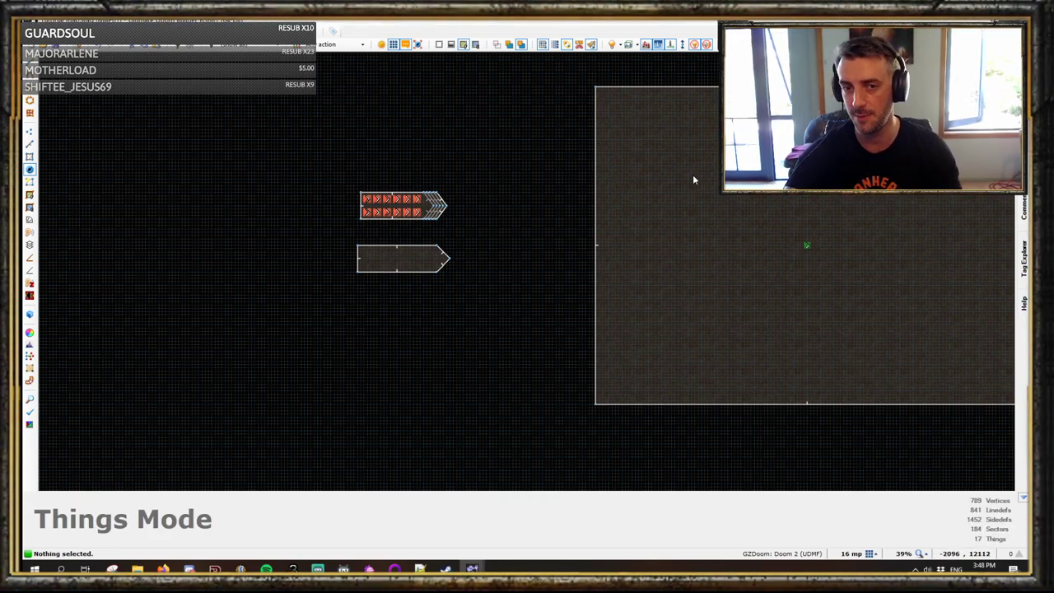
pyautogui.scroll(1, 503, 218)
pyautogui.moveTo(253, 177); pyautogui.dragTo(411, 256)
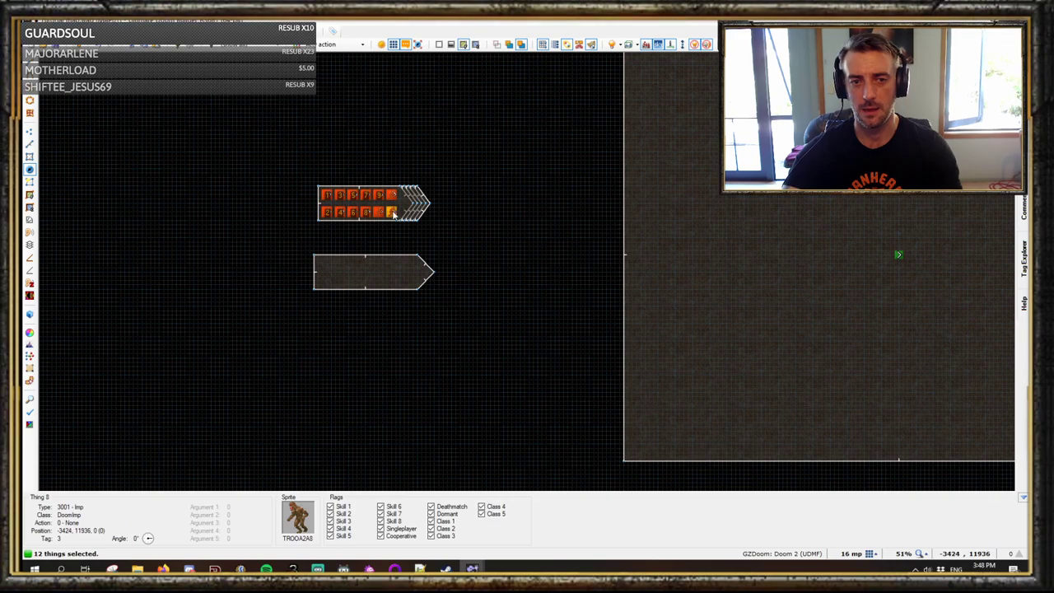
pyautogui.rightClick(393, 214)
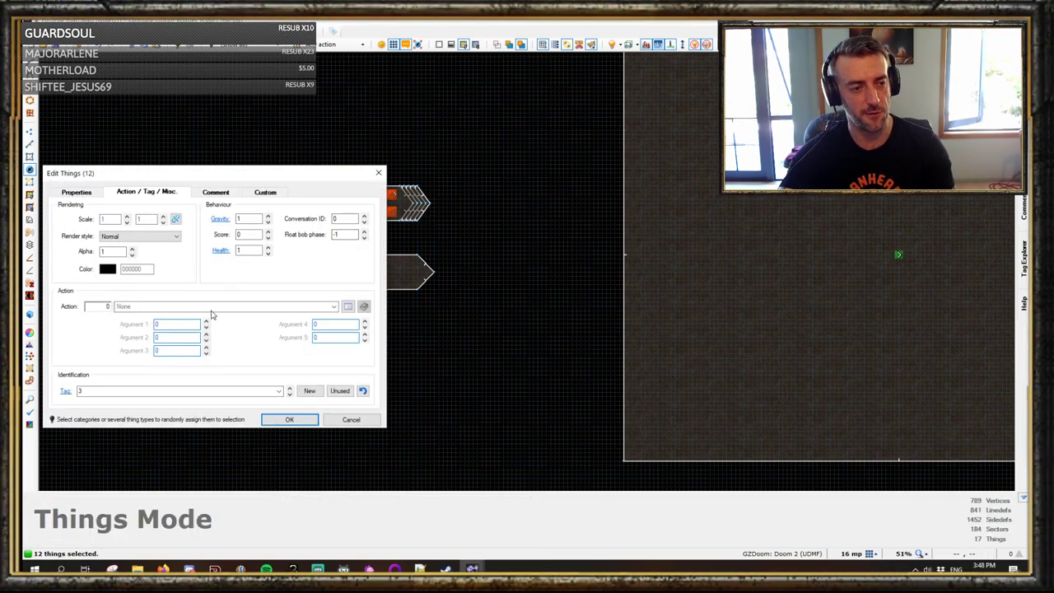
pyautogui.click(76, 192)
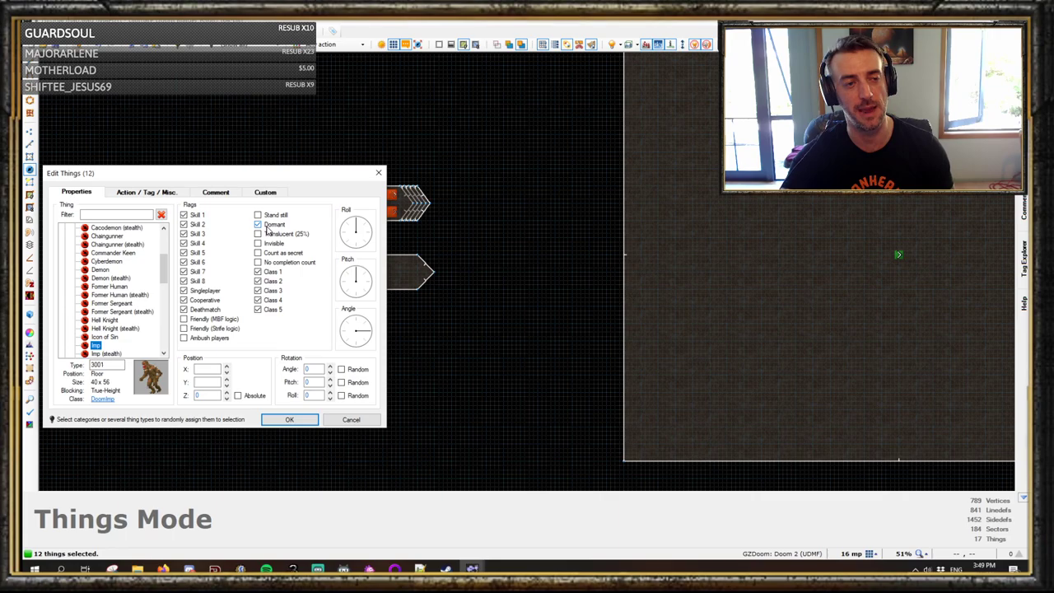
pyautogui.click(161, 192)
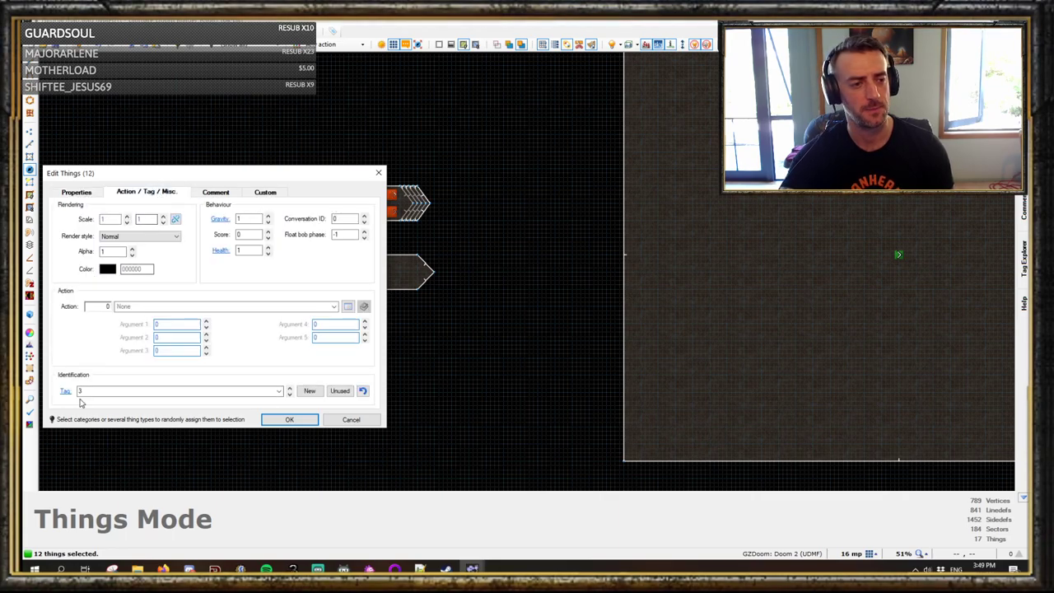
pyautogui.click(352, 419)
pyautogui.scroll(-2, 399, 328)
pyautogui.press('c')
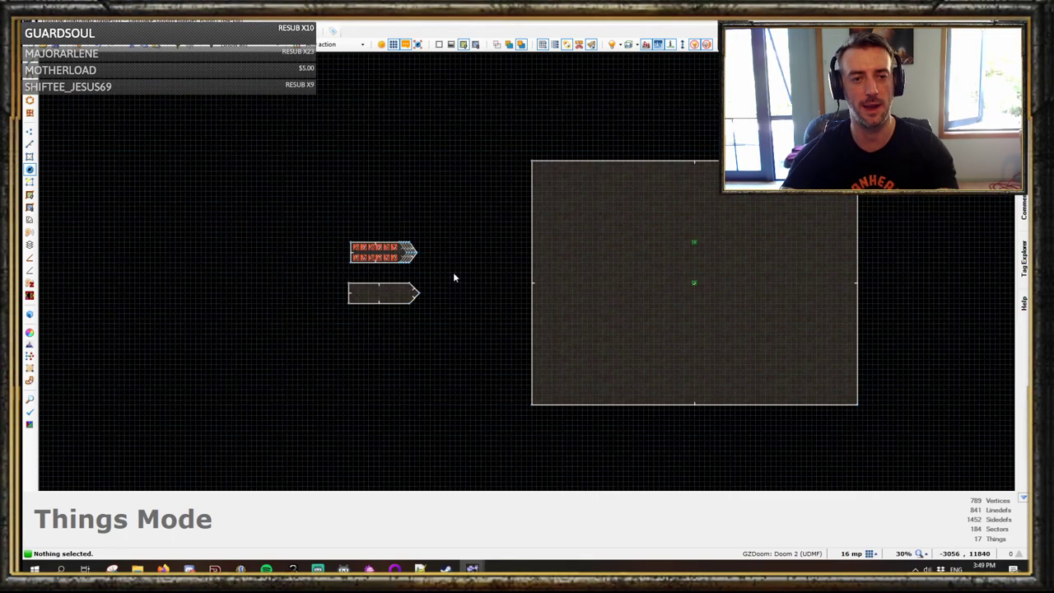
# Step: Give the eight chevron linedefs in the upper closet action 70 Teleport with teleport destination tag 1
pyautogui.scroll(2, 383, 272)
pyautogui.scroll(8, 383, 270)
pyautogui.press('l')
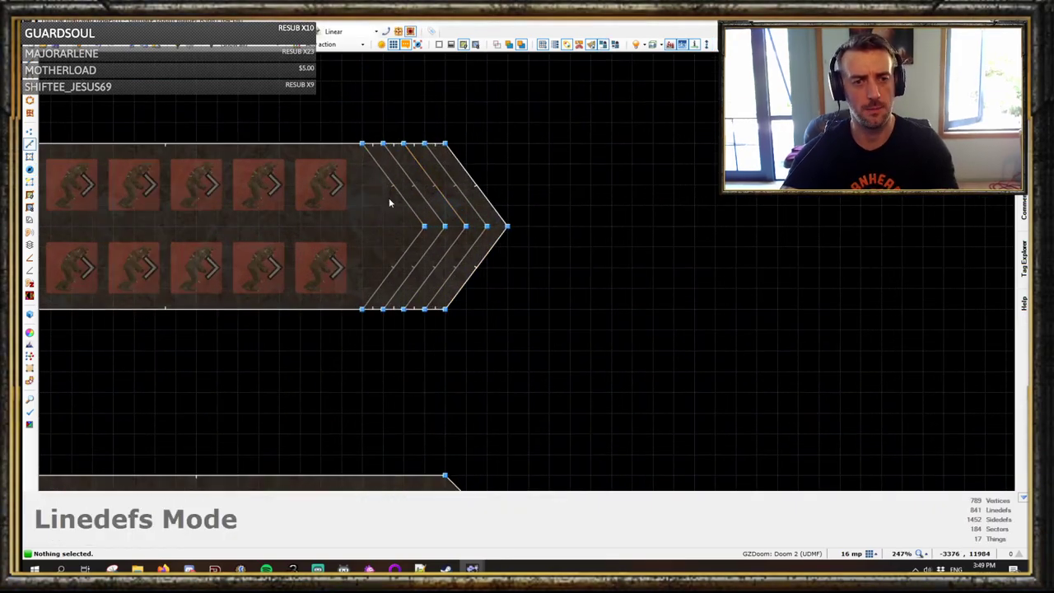
pyautogui.moveTo(472, 200); pyautogui.dragTo(413, 255, button='middle')
pyautogui.scroll(-7, 415, 256)
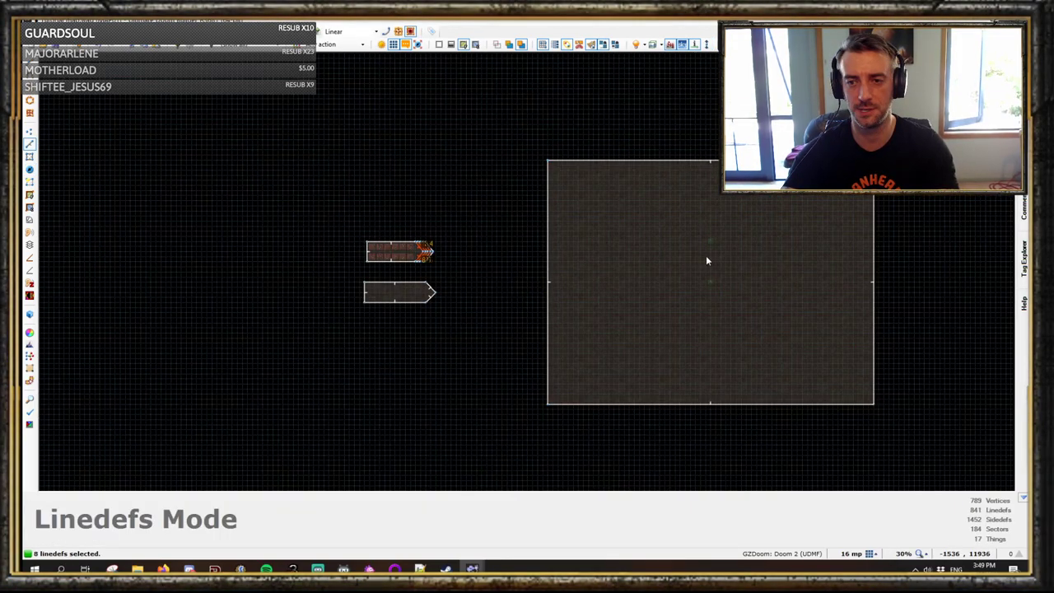
pyautogui.scroll(4, 773, 230)
pyautogui.press('t')
pyautogui.moveTo(386, 330); pyautogui.dragTo(951, 257, button='middle')
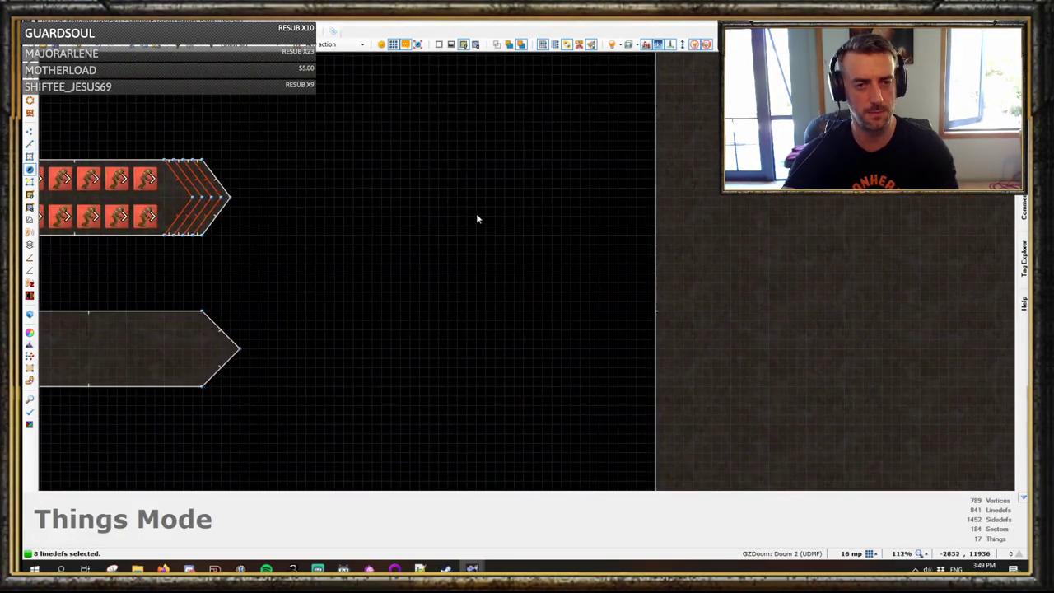
pyautogui.press('l')
pyautogui.scroll(3, 184, 209)
pyautogui.rightClick(182, 207)
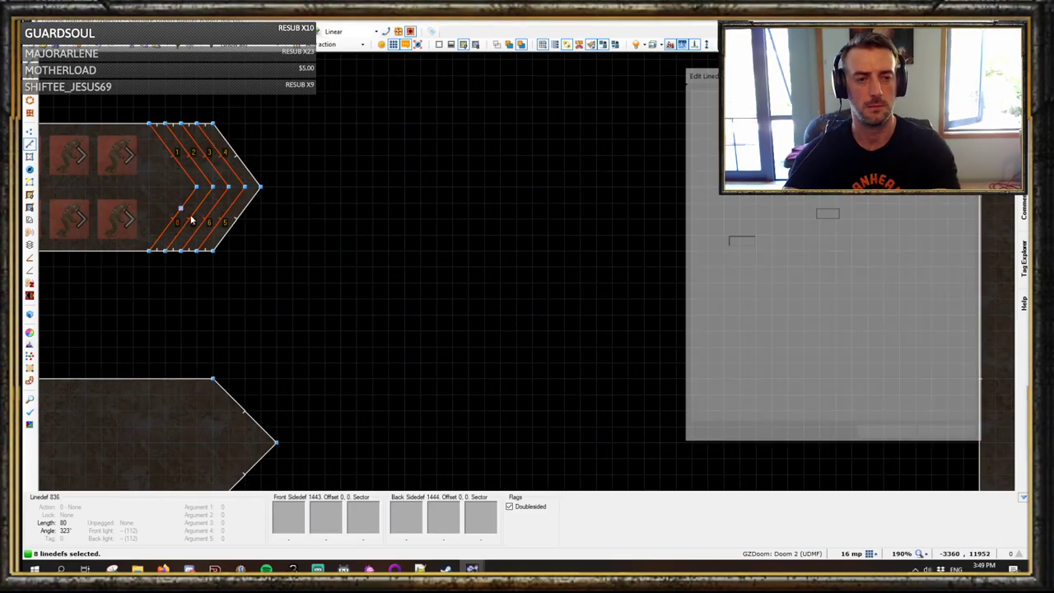
pyautogui.write('70')
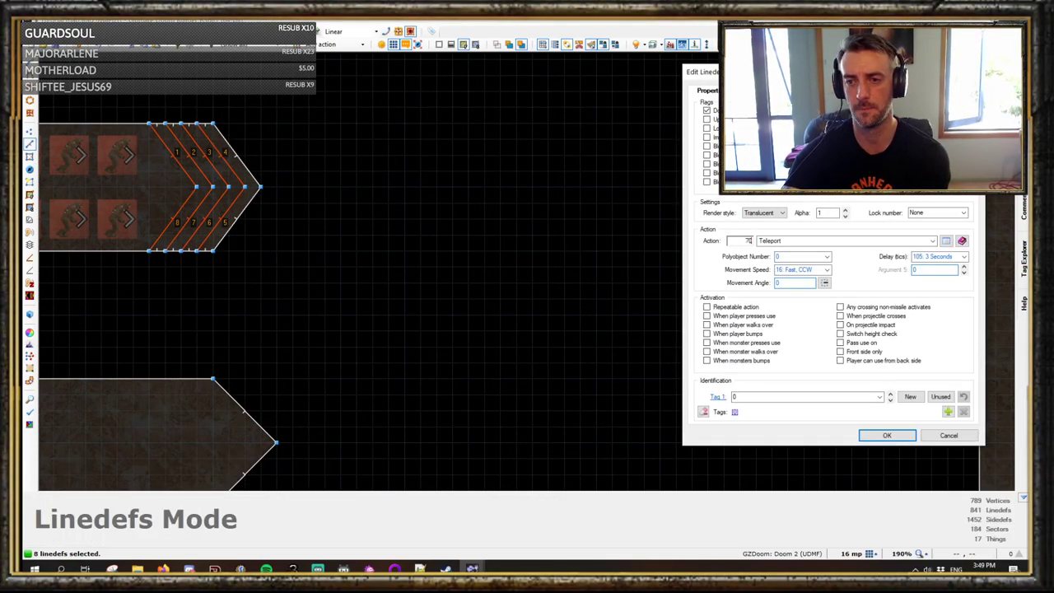
pyautogui.press('Tab')
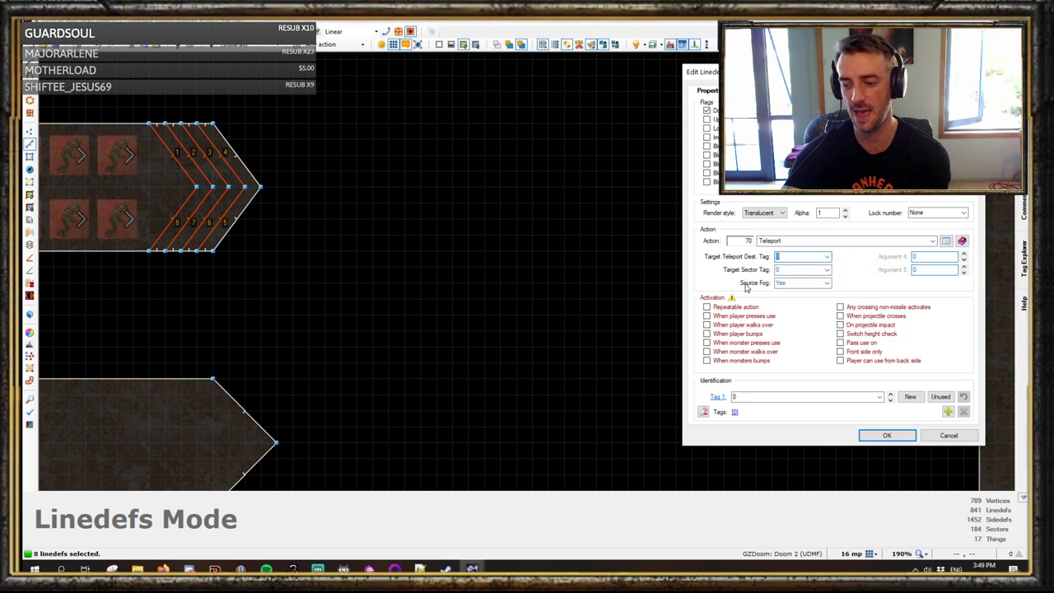
pyautogui.write('1')
pyautogui.press('Tab')
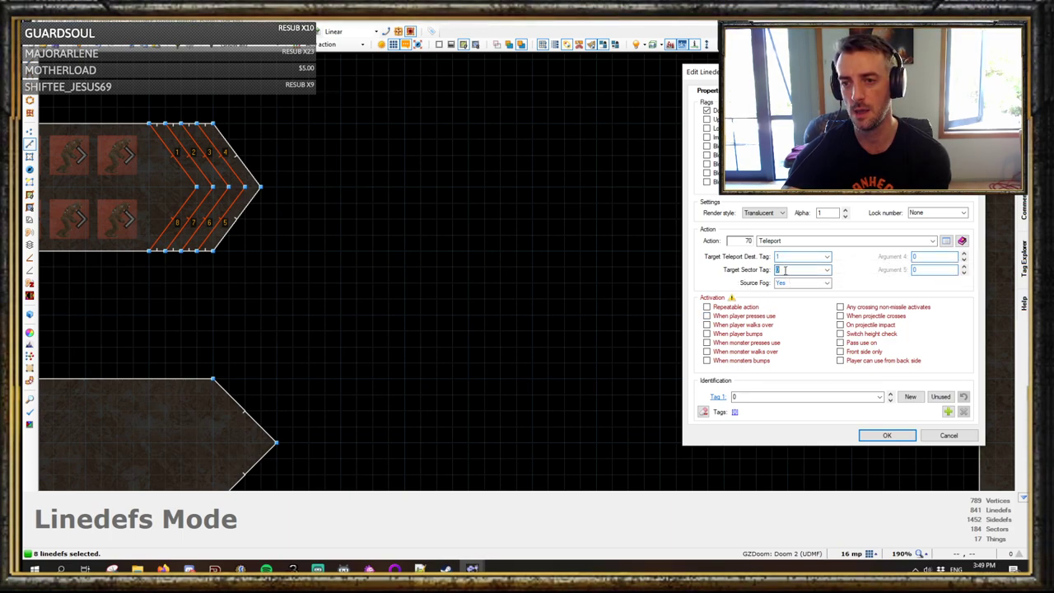
# Step: Make the chevron teleport lines repeatable and activated when a monster walks over them
pyautogui.click(731, 308)
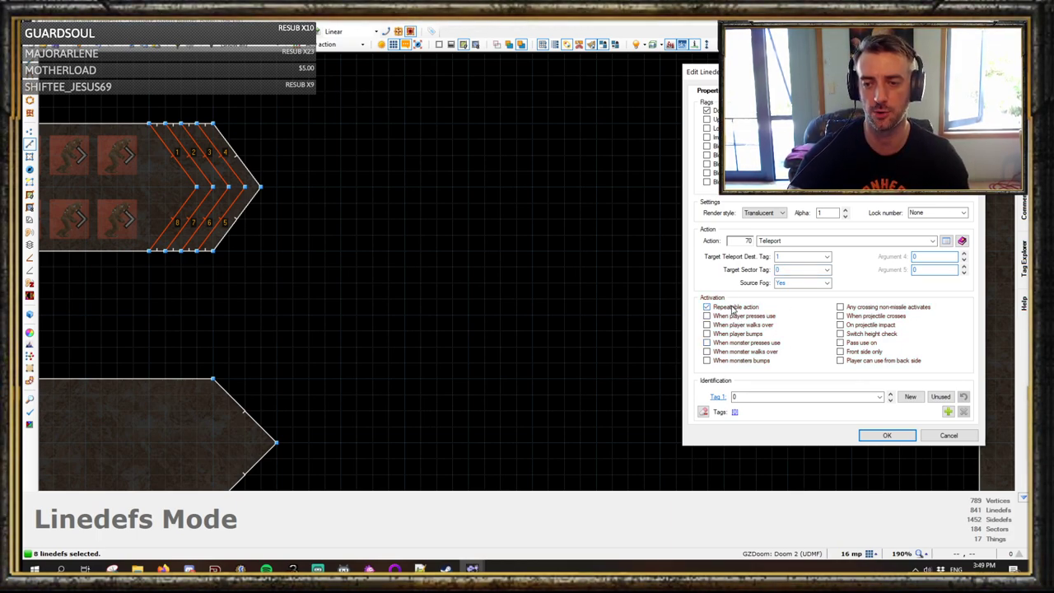
pyautogui.click(741, 352)
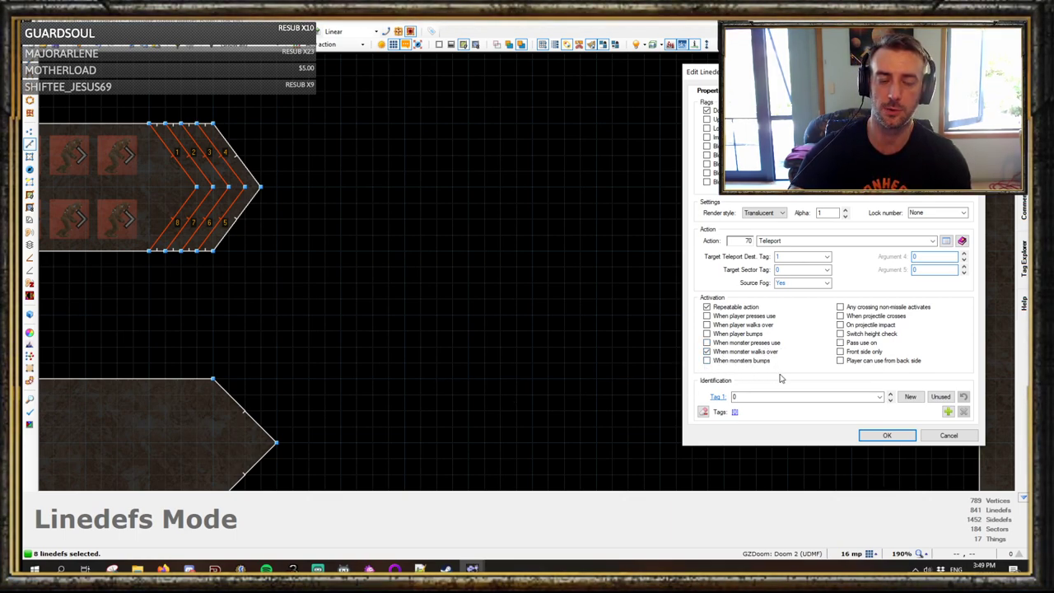
pyautogui.click(886, 435)
# Step: Copy the upper closet with its imps and teleport lines and paste it directly against the closet's north side
pyautogui.scroll(-4, 527, 278)
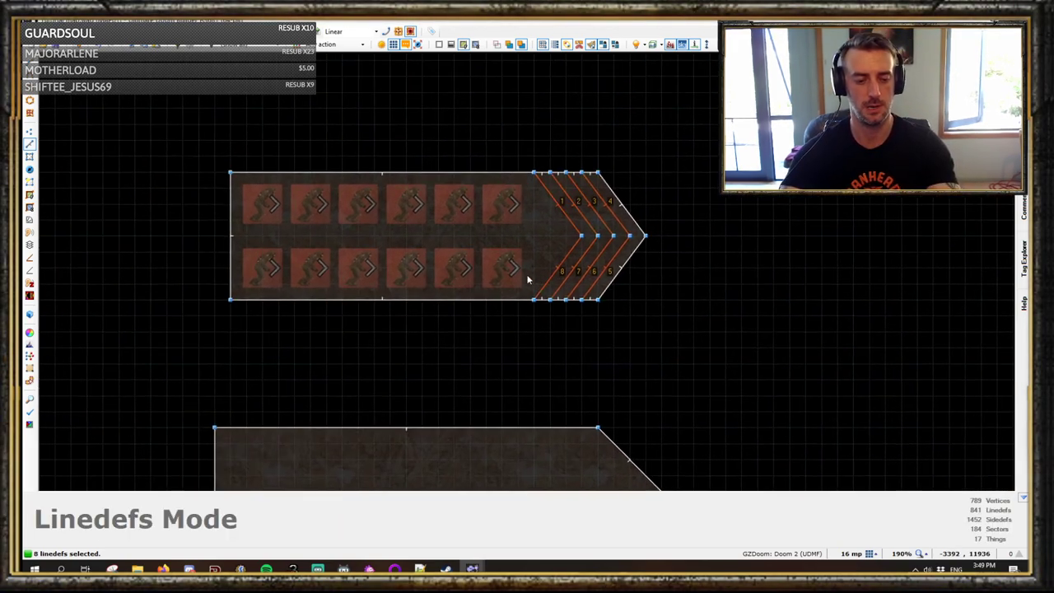
pyautogui.moveTo(330, 190); pyautogui.dragTo(586, 322)
pyautogui.hotkey('ctrl', 'c')
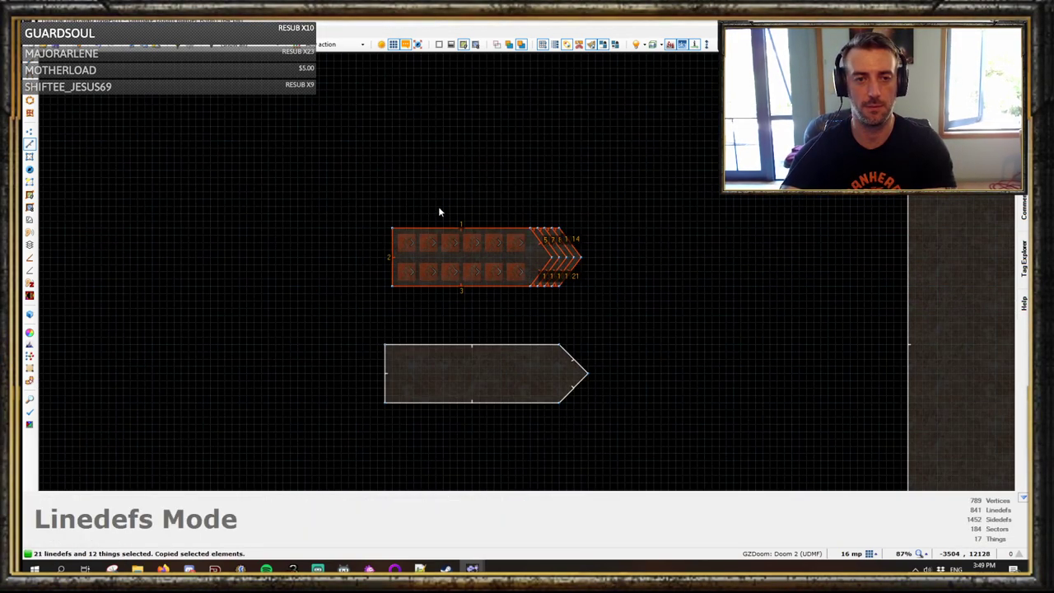
pyautogui.hotkey('ctrl', 'v')
pyautogui.moveTo(429, 211); pyautogui.dragTo(432, 221)
pyautogui.click(351, 240)
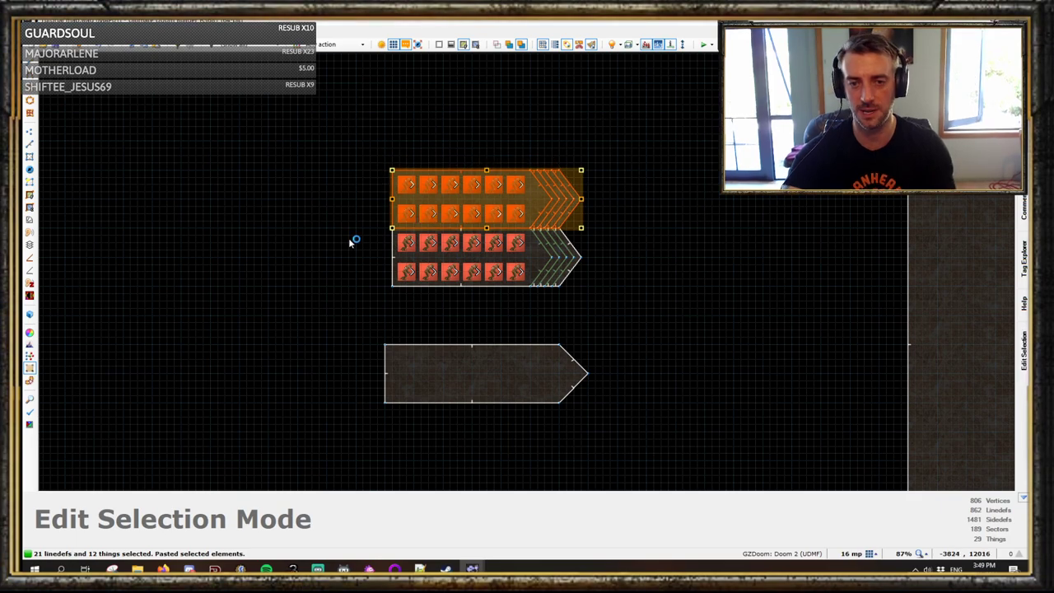
# Step: Make the five linedefs shared by the two adjoining monster closets impassable
pyautogui.scroll(4, 486, 215)
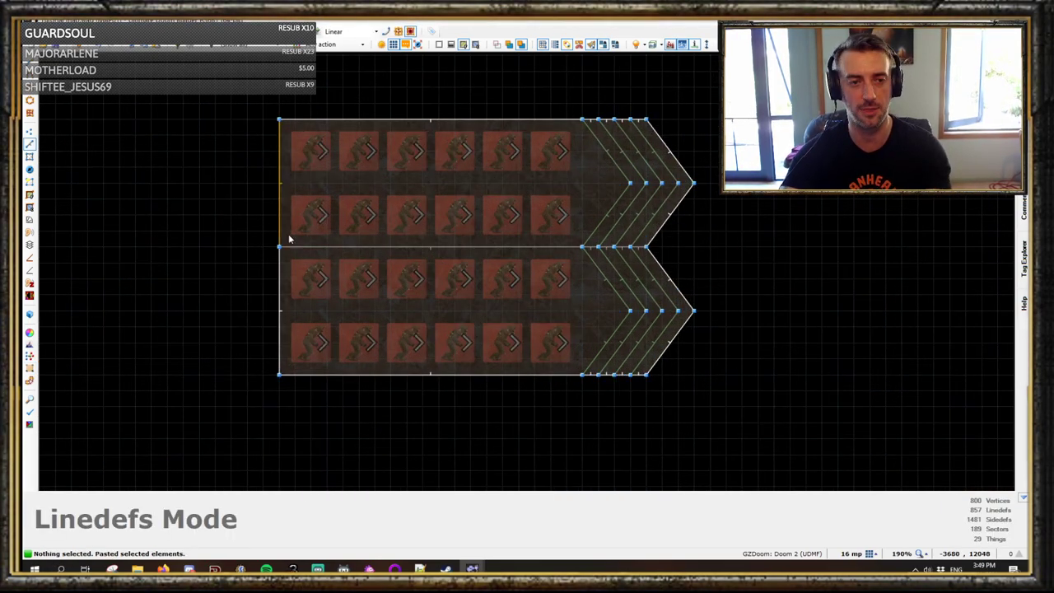
pyautogui.moveTo(681, 277); pyautogui.dragTo(680, 275)
pyautogui.rightClick(547, 250)
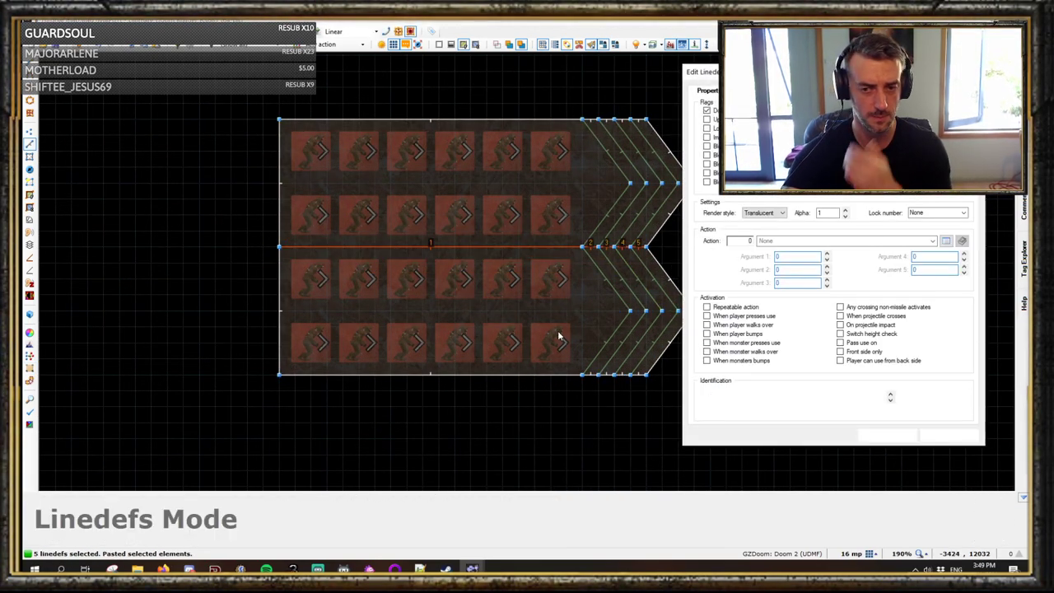
pyautogui.click(707, 137)
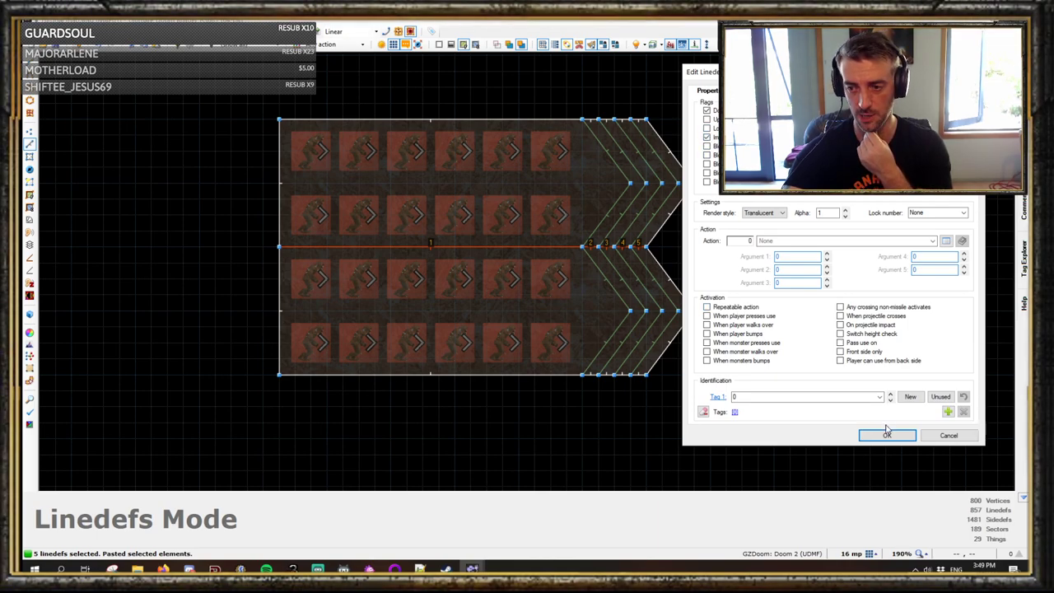
pyautogui.click(886, 433)
pyautogui.press('c')
# Step: Change the twelve imps in the northern copied closet to Lost Souls
pyautogui.press('t')
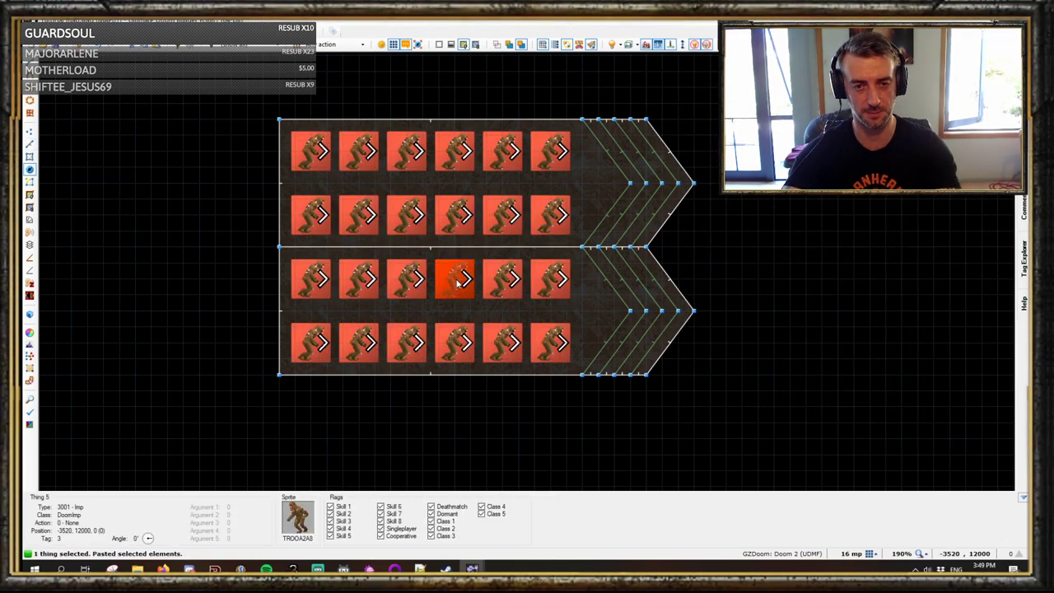
pyautogui.moveTo(455, 288)
pyautogui.mouseDown()
pyautogui.moveTo(487, 254)
pyautogui.moveTo(455, 288)
pyautogui.mouseUp()
pyautogui.click(259, 104)
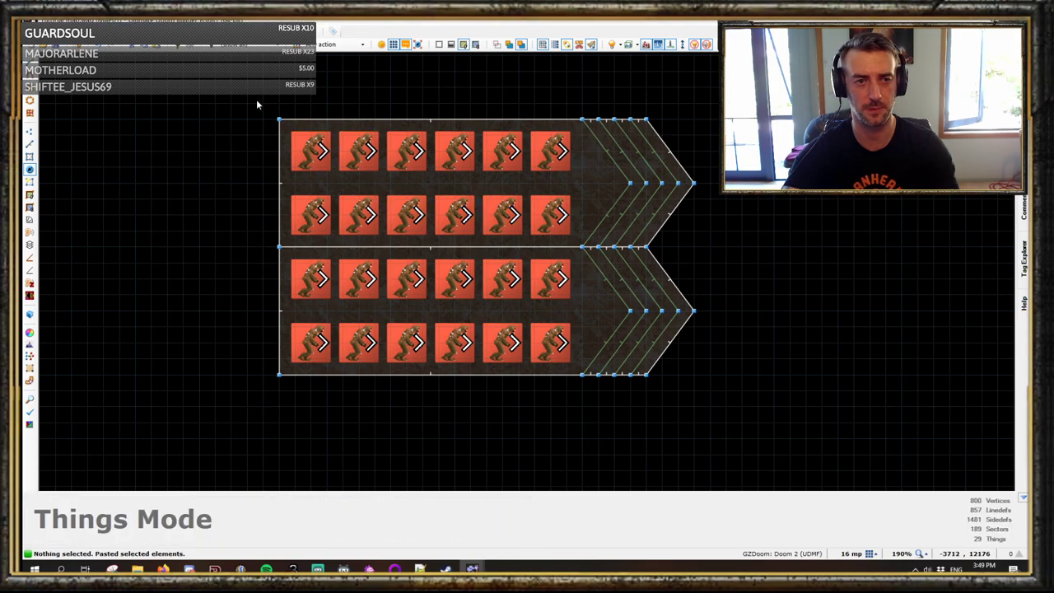
pyautogui.moveTo(258, 104); pyautogui.dragTo(574, 252)
pyautogui.rightClick(551, 215)
pyautogui.click(77, 191)
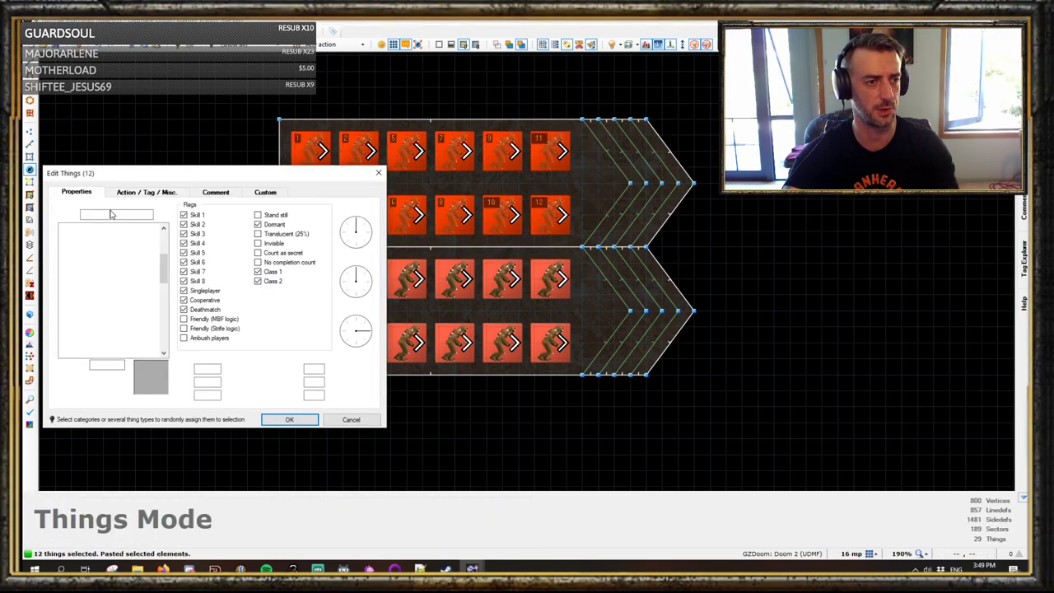
pyautogui.write('lost')
pyautogui.click(95, 228)
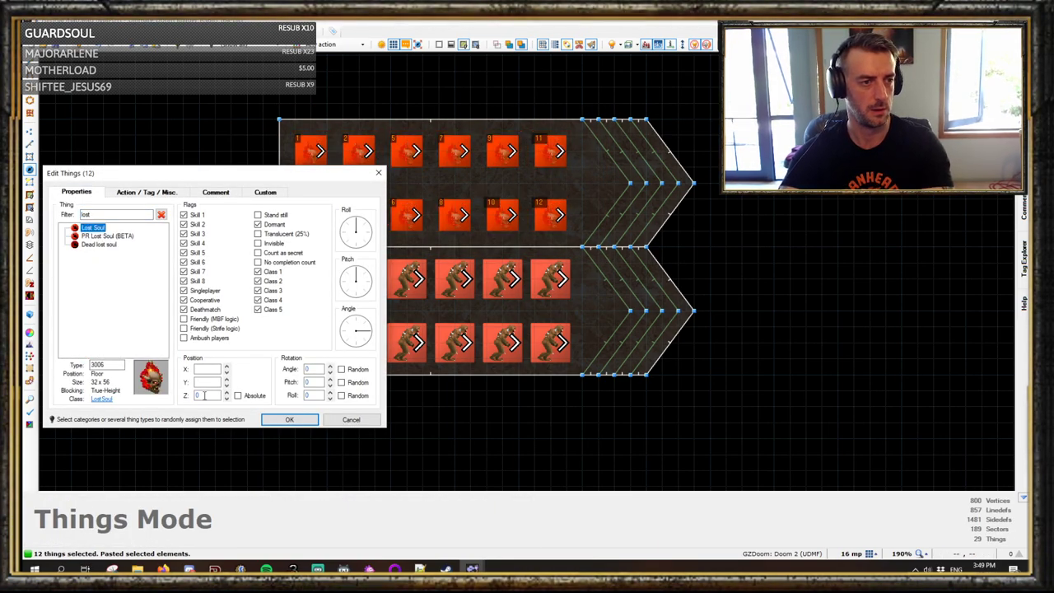
pyautogui.click(287, 419)
# Step: Flip two of the chevron teleport linedefs in the Lost Soul closet
pyautogui.scroll(2, 621, 169)
pyautogui.press('l')
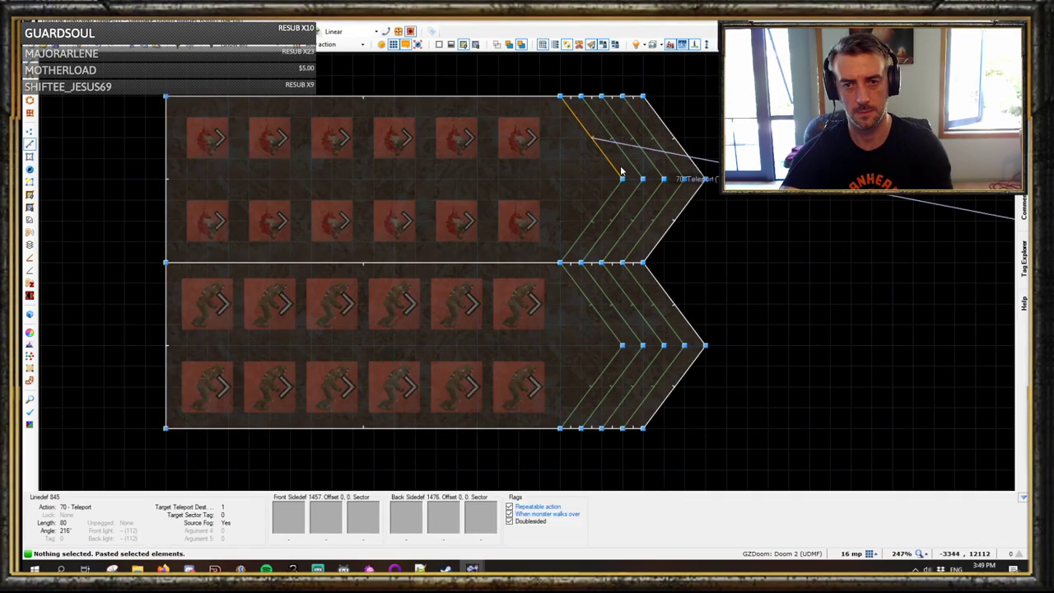
pyautogui.press('f')
pyautogui.press('c')
pyautogui.moveTo(625, 245); pyautogui.dragTo(520, 221, button='middle')
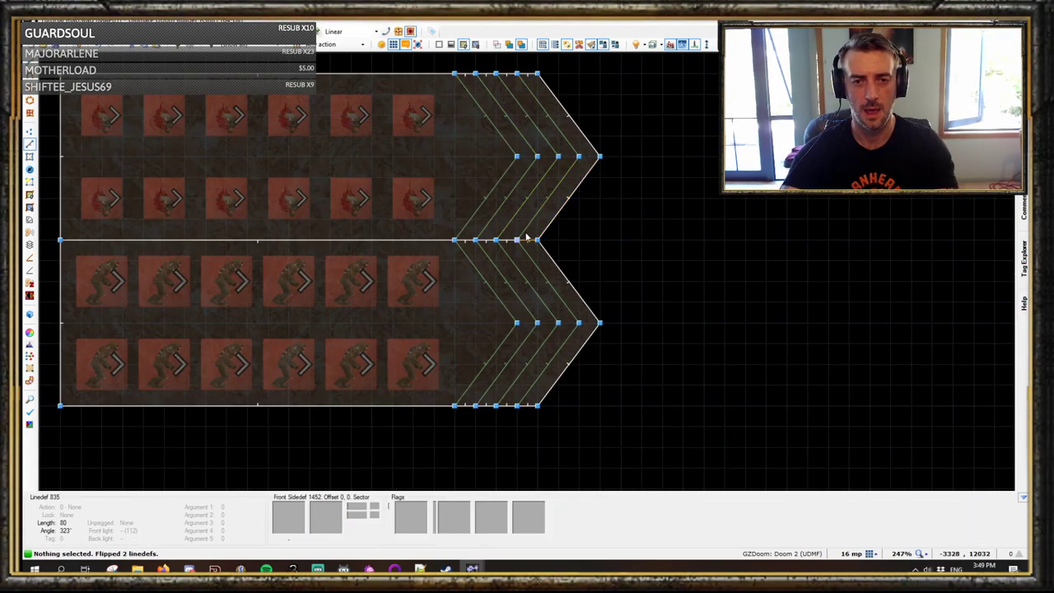
pyautogui.press('t')
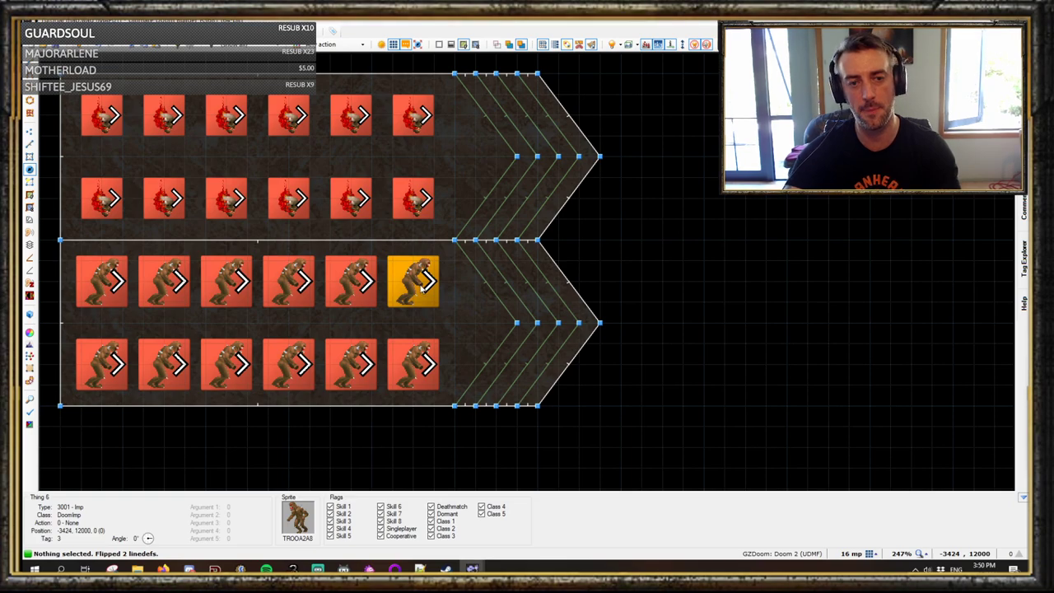
pyautogui.moveTo(409, 288)
pyautogui.mouseDown()
pyautogui.moveTo(522, 274)
pyautogui.moveTo(504, 275)
pyautogui.moveTo(527, 272)
pyautogui.moveTo(549, 228)
pyautogui.moveTo(445, 291)
pyautogui.moveTo(424, 292)
pyautogui.mouseUp()
pyautogui.scroll(-4, 511, 296)
pyautogui.scroll(5, 512, 298)
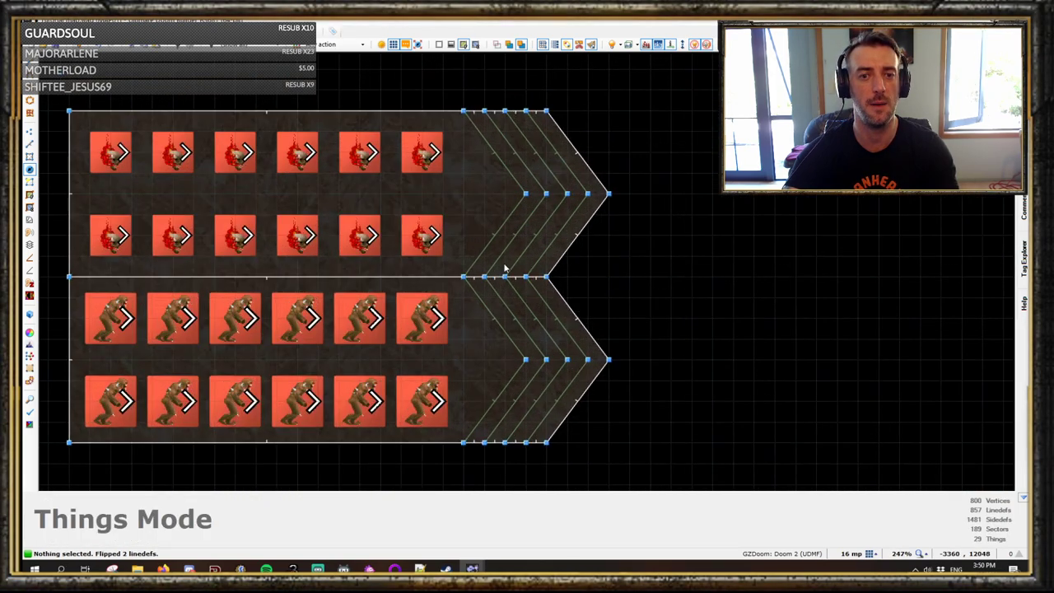
pyautogui.scroll(-4, 508, 305)
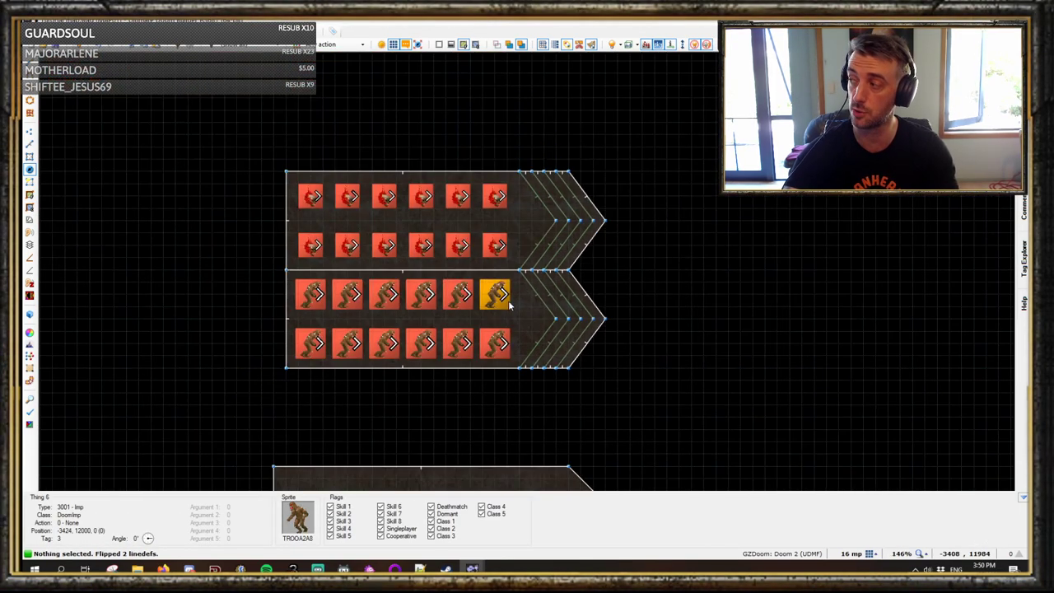
pyautogui.press('t')
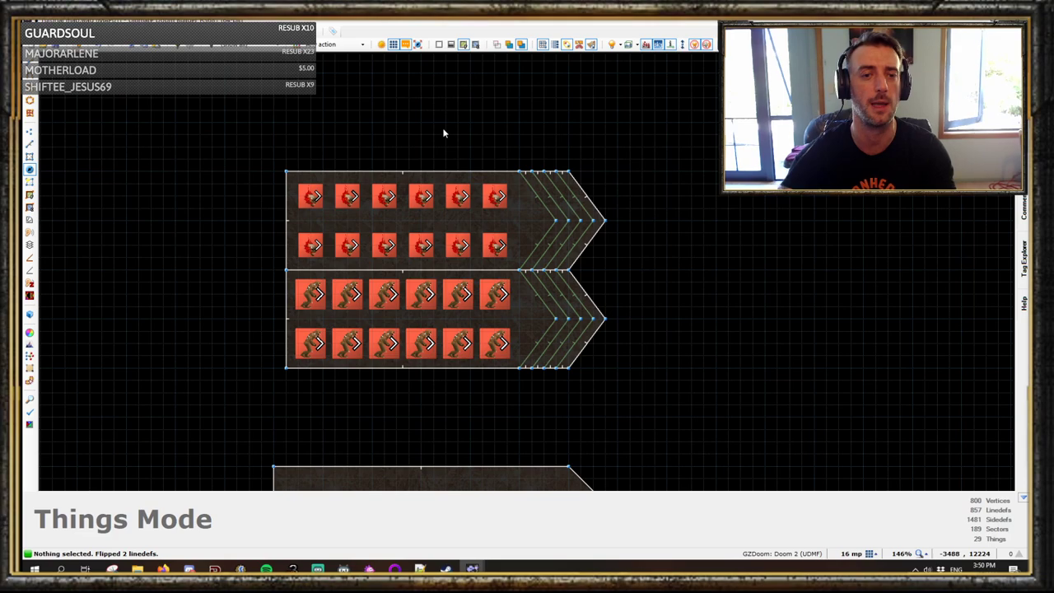
# Step: Review the action, tag and property settings of the twelve Lost Souls in the northern closet without changing them
pyautogui.scroll(2, 338, 186)
pyautogui.moveTo(242, 142); pyautogui.dragTo(542, 261)
pyautogui.click(146, 192)
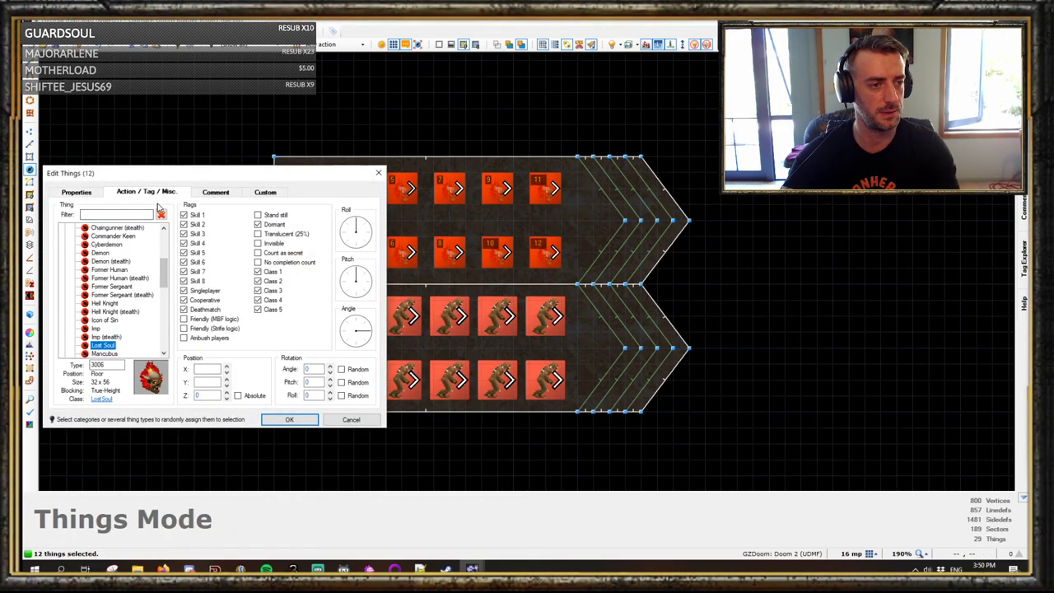
pyautogui.click(74, 191)
pyautogui.click(338, 421)
pyautogui.press('c')
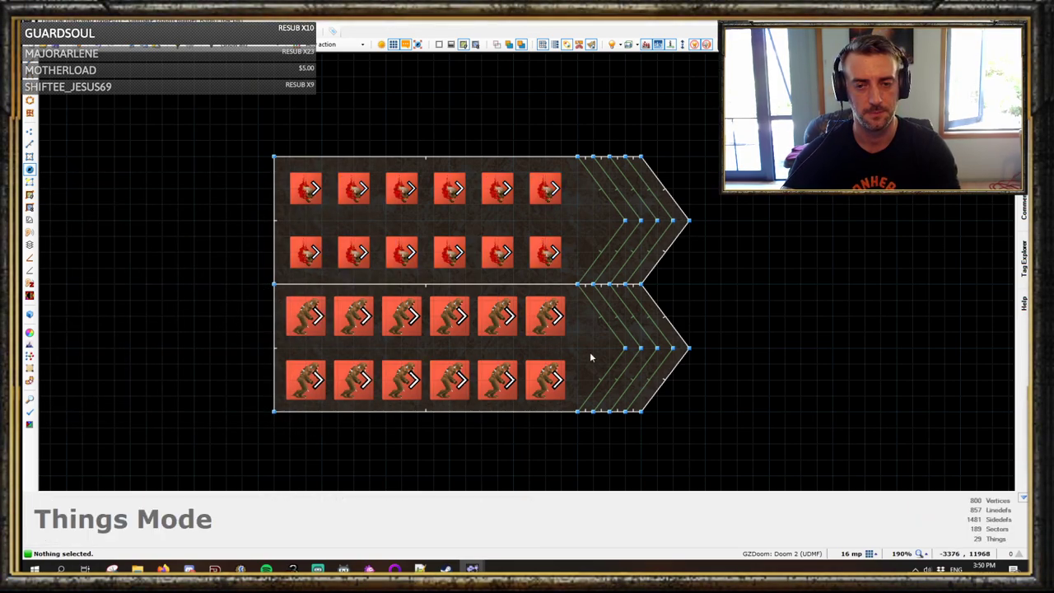
# Step: Examine how sound propagates between the joined closets and the destination room in Sound Propagation Mode
pyautogui.press('s')
pyautogui.moveTo(589, 352); pyautogui.dragTo(435, 350, button='middle')
pyautogui.scroll(-1, 435, 350)
pyautogui.scroll(-10, 434, 350)
pyautogui.scroll(3, 264, 327)
pyautogui.moveTo(560, 472); pyautogui.dragTo(416, 315, button='middle')
pyautogui.click(30, 233)
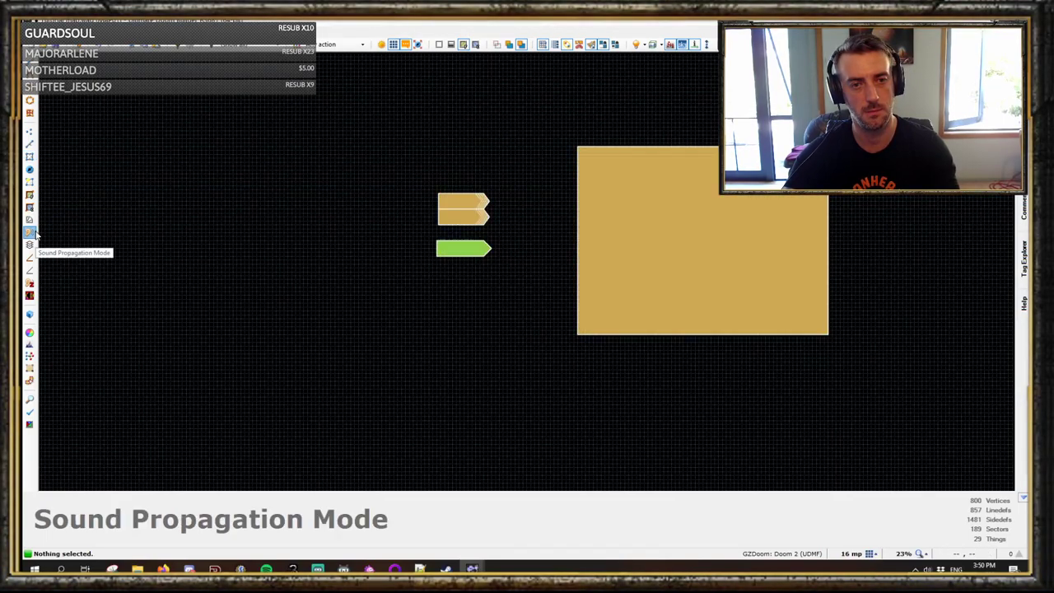
pyautogui.scroll(4, 654, 275)
pyautogui.scroll(3, 900, 349)
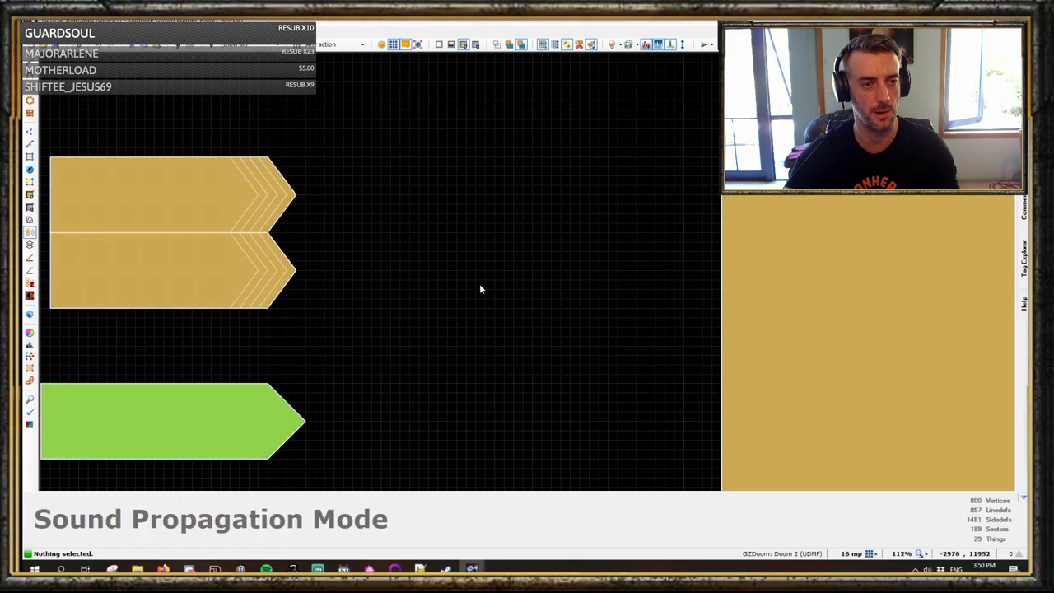
# Step: Trace where the Lost Soul closet's teleport linedefs lead and inspect the teleport destinations in the large room
pyautogui.press('s')
pyautogui.moveTo(295, 292); pyautogui.dragTo(479, 241, button='middle')
pyautogui.scroll(-4, 422, 303)
pyautogui.scroll(5, 369, 293)
pyautogui.moveTo(384, 155); pyautogui.dragTo(313, 214, button='middle')
pyautogui.press('l')
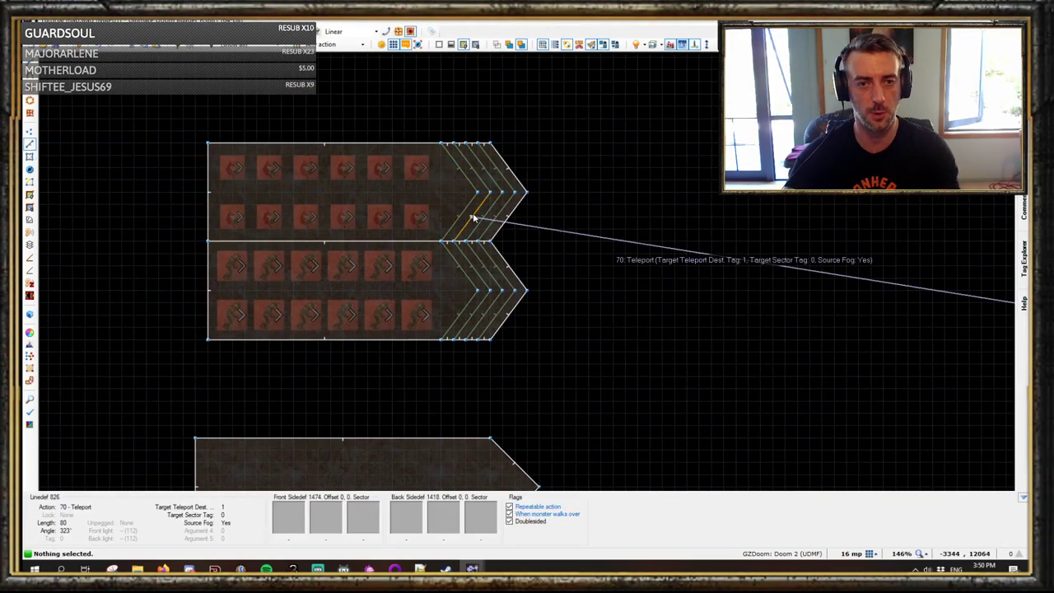
pyautogui.scroll(-4, 470, 213)
pyautogui.moveTo(906, 247); pyautogui.dragTo(699, 228, button='middle')
pyautogui.scroll(3, 774, 218)
pyautogui.press('t')
pyautogui.moveTo(245, 208); pyautogui.dragTo(825, 239, button='middle')
pyautogui.moveTo(264, 231); pyautogui.dragTo(605, 251, button='middle')
# Step: Set the target teleport destination tag to 2 on the eight chevron teleport linedefs of the Lost Soul closet
pyautogui.press('l')
pyautogui.scroll(3, 578, 220)
pyautogui.moveTo(550, 221); pyautogui.dragTo(606, 203)
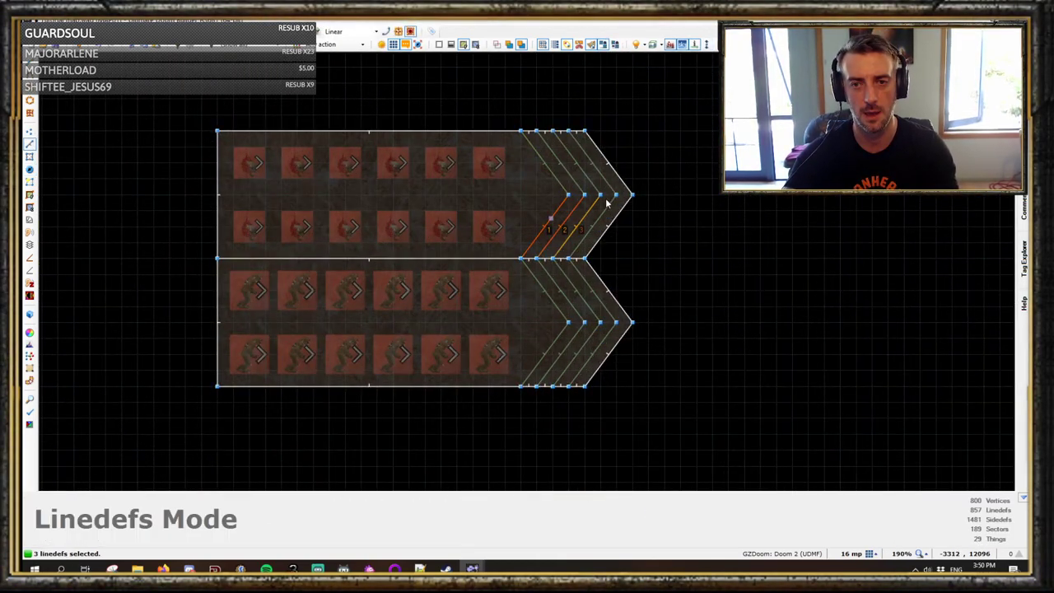
pyautogui.click(543, 165)
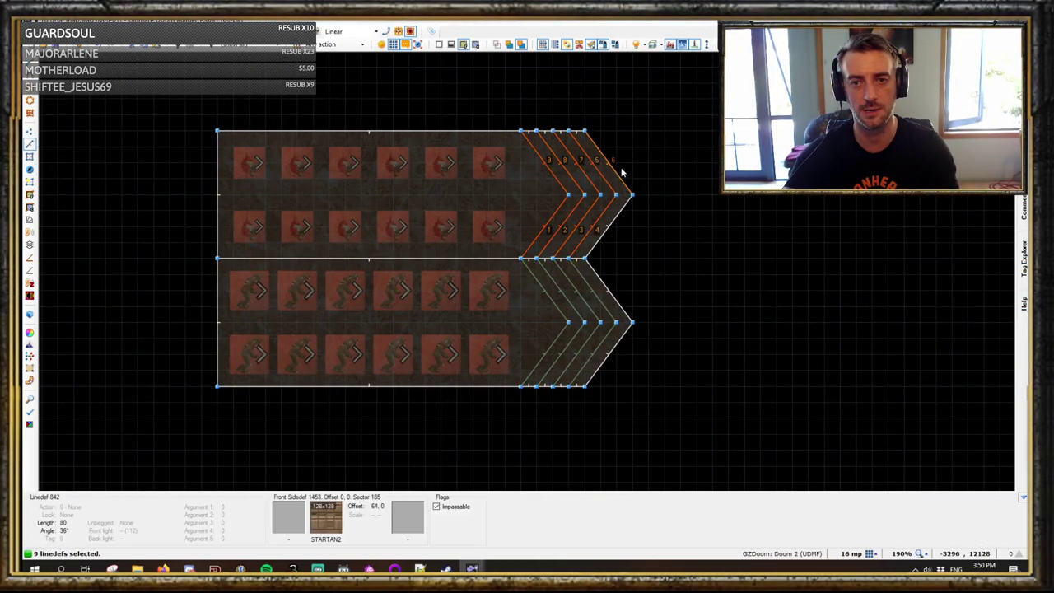
pyautogui.rightClick(469, 276)
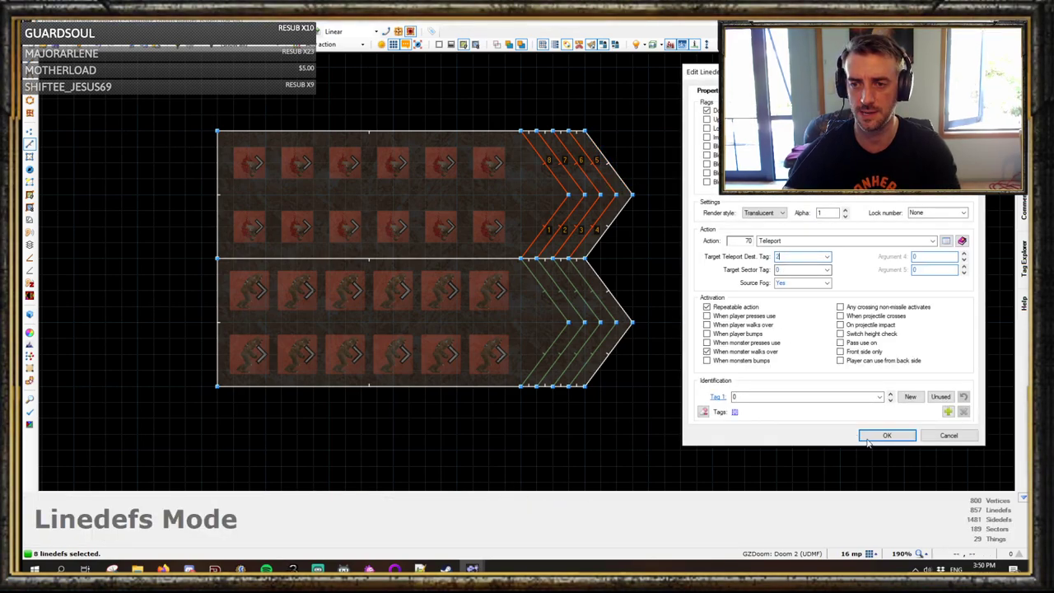
pyautogui.click(884, 436)
# Step: Compare the teleport links from the Lost Soul and imp closets' chevron linedefs to the destination room
pyautogui.scroll(-8, 530, 267)
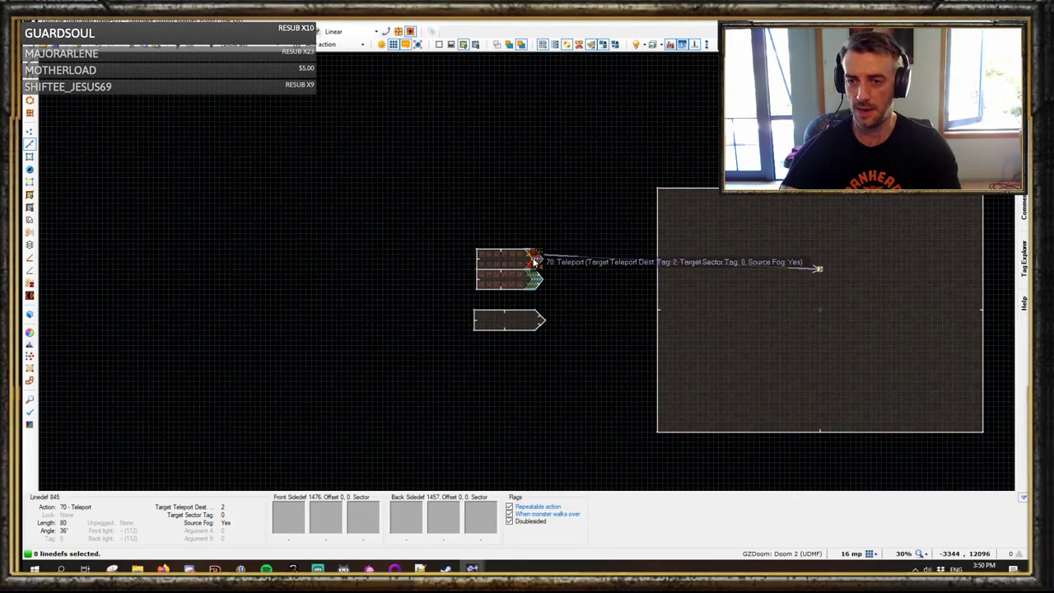
pyautogui.moveTo(535, 263); pyautogui.dragTo(296, 183, button='middle')
pyautogui.scroll(2, 297, 182)
pyautogui.press('c')
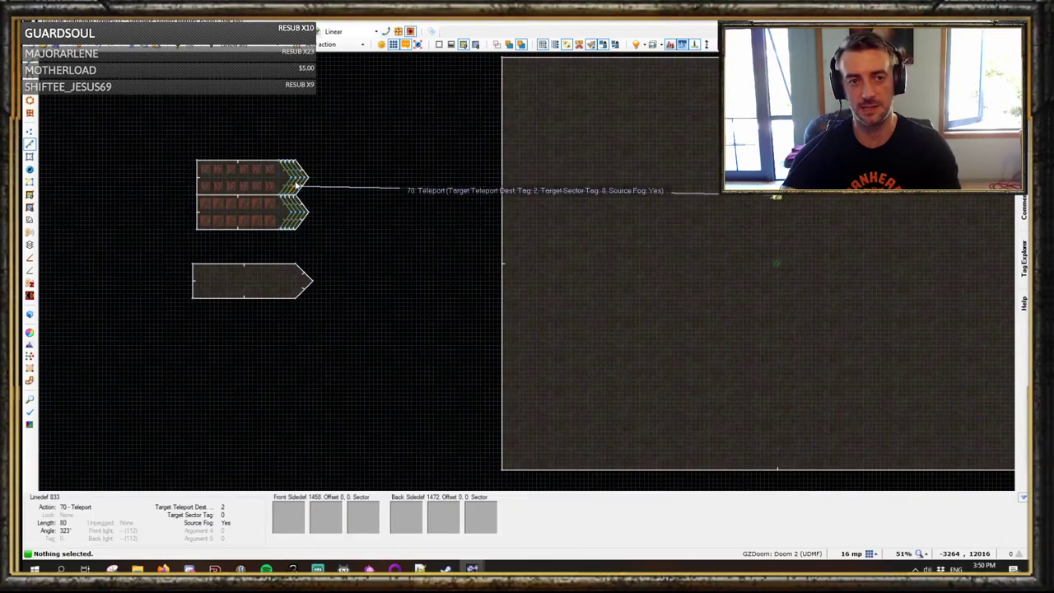
pyautogui.scroll(2, 294, 186)
pyautogui.moveTo(283, 183); pyautogui.dragTo(211, 158, button='middle')
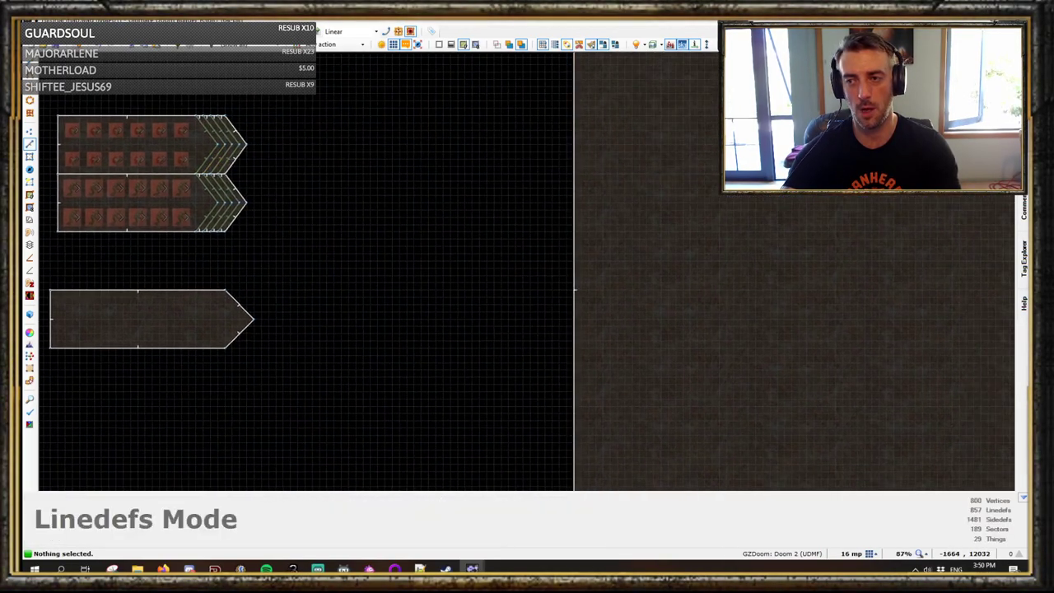
pyautogui.moveTo(1006, 185); pyautogui.dragTo(976, 171, button='middle')
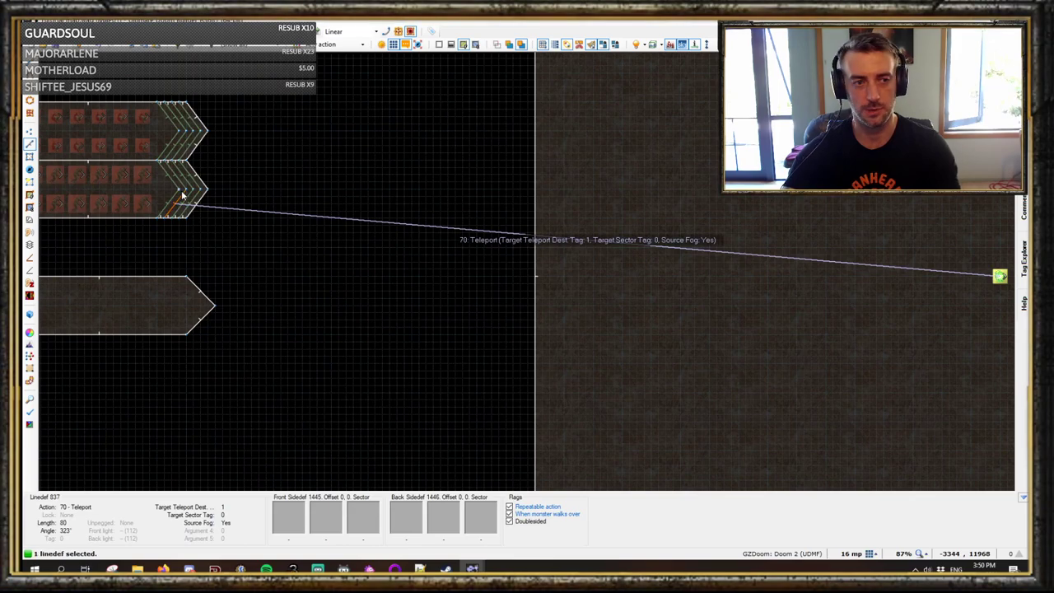
# Step: Check one imp closet linedef's teleport settings against the tag of the Teleport Destination thing in the large room
pyautogui.rightClick(304, 337)
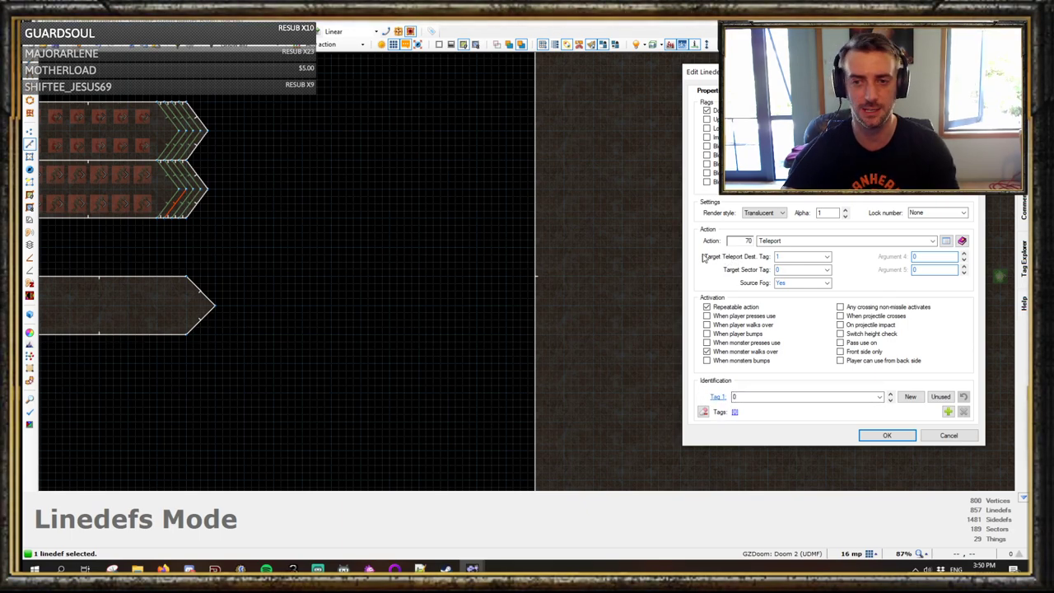
pyautogui.click(925, 435)
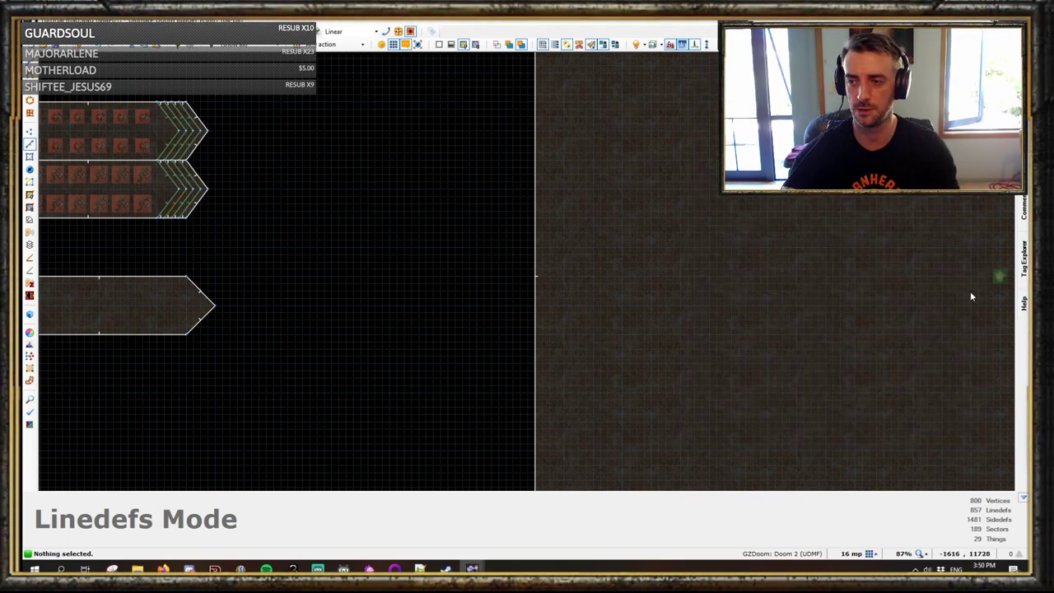
pyautogui.press('t')
pyautogui.rightClick(998, 277)
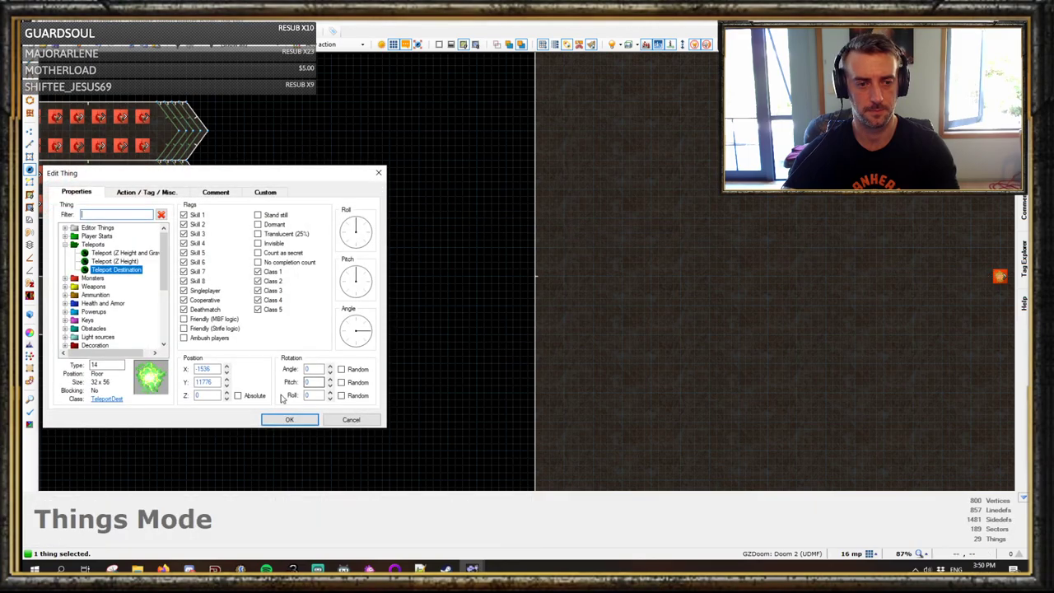
pyautogui.click(178, 191)
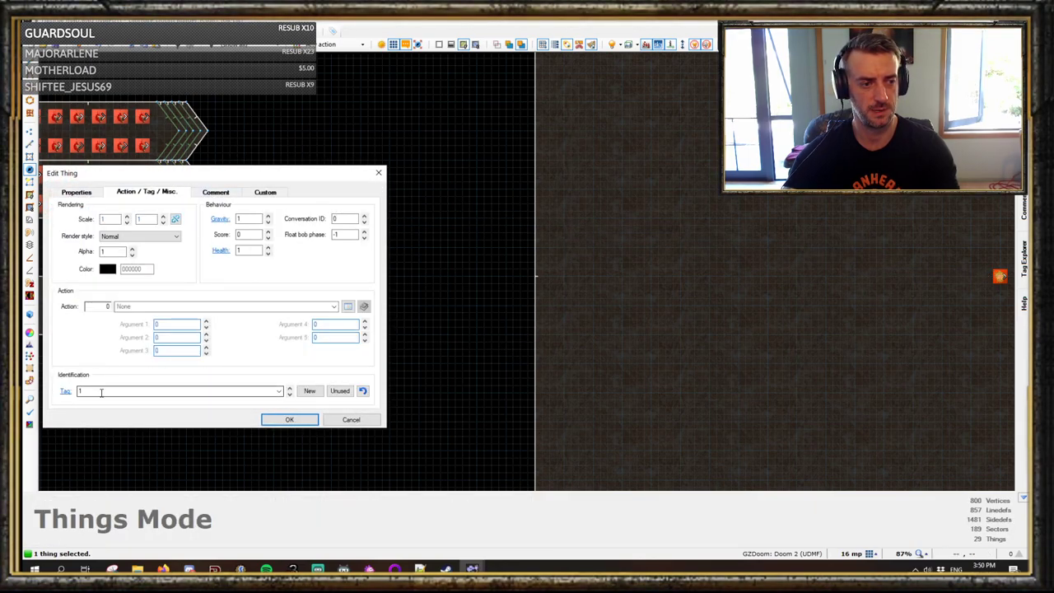
pyautogui.click(350, 420)
# Step: Paste two copies of the Teleport Destination south of the original, 128 map units apart on a 32 mp grid
pyautogui.scroll(-2, 287, 212)
pyautogui.scroll(4, 287, 212)
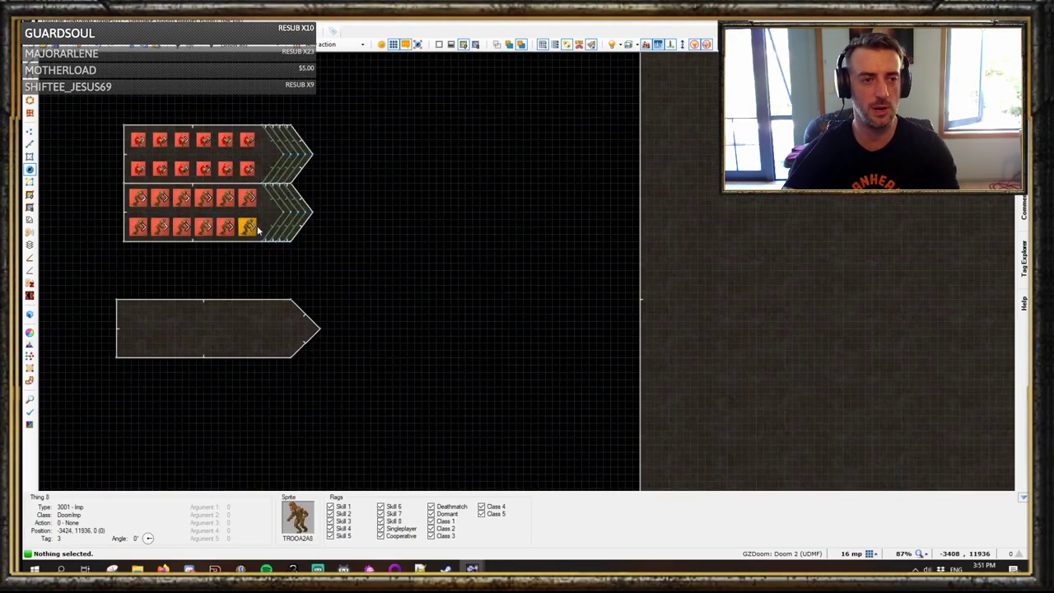
pyautogui.scroll(-5, 288, 212)
pyautogui.moveTo(806, 257); pyautogui.dragTo(500, 173, button='middle')
pyautogui.scroll(1, 501, 174)
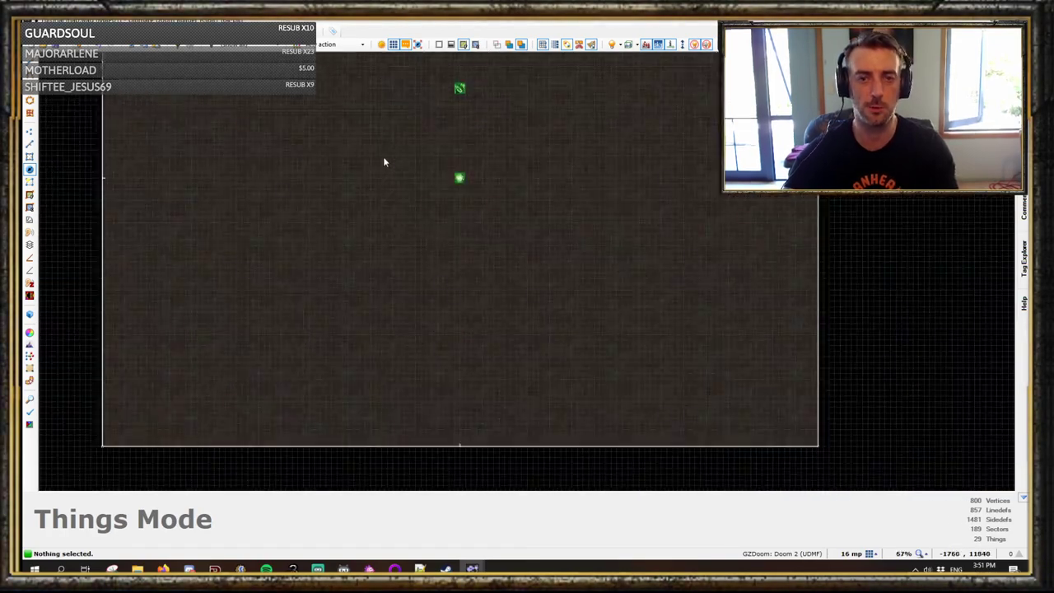
pyautogui.scroll(1, 380, 152)
pyautogui.click(482, 184)
pyautogui.hotkey('ctrl', 'c')
pyautogui.hotkey('ctrl', 'v')
pyautogui.press('[')
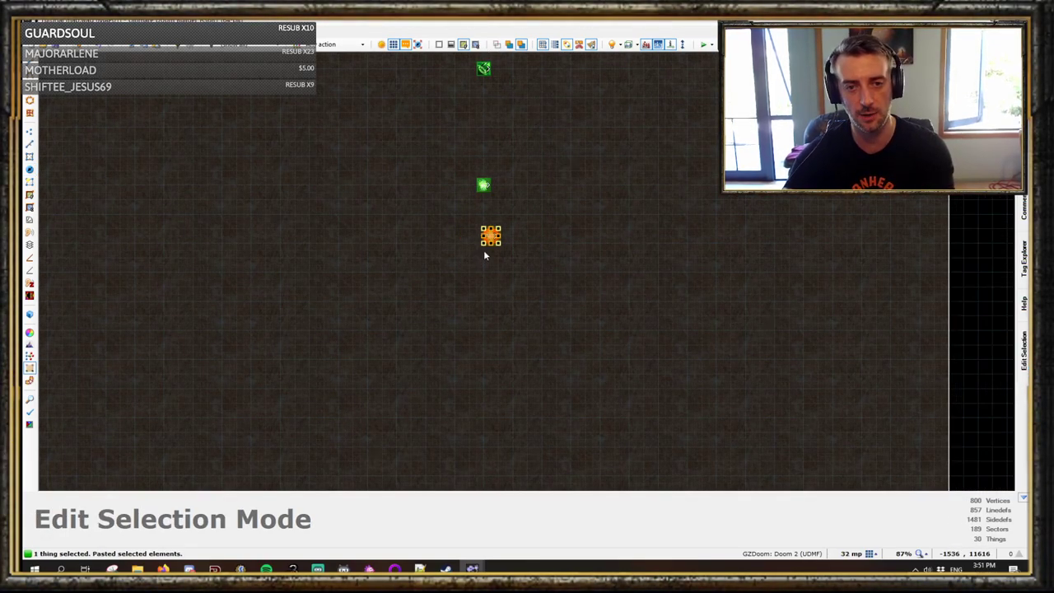
pyautogui.click(491, 237)
pyautogui.hotkey('ctrl', 'v')
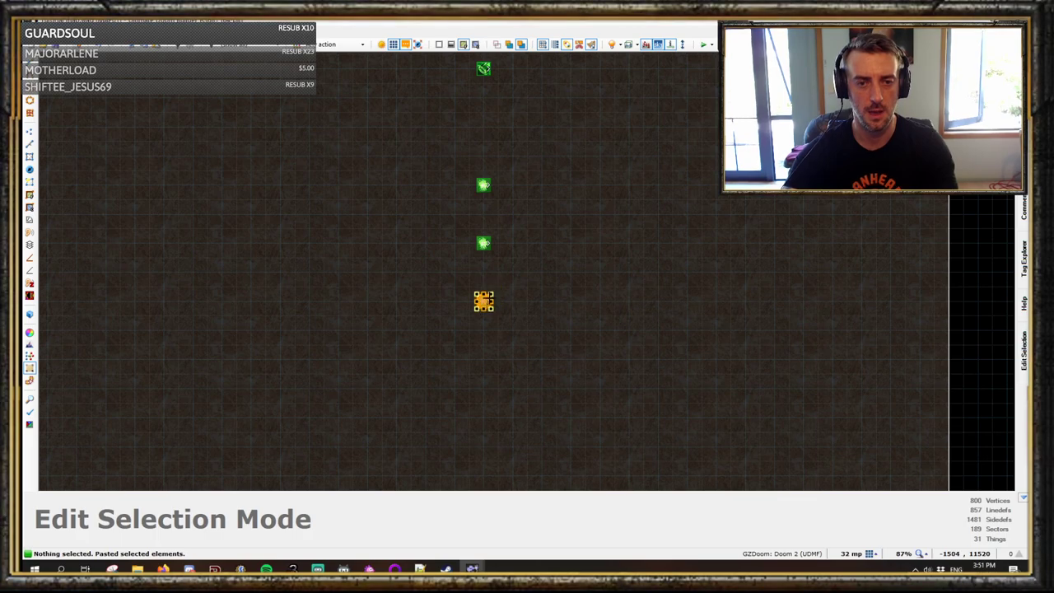
pyautogui.click(483, 302)
# Step: Move the two copied Teleport Destinations north so the three destinations are spaced about 96 map units apart
pyautogui.scroll(-5, 424, 310)
pyautogui.scroll(2, 383, 268)
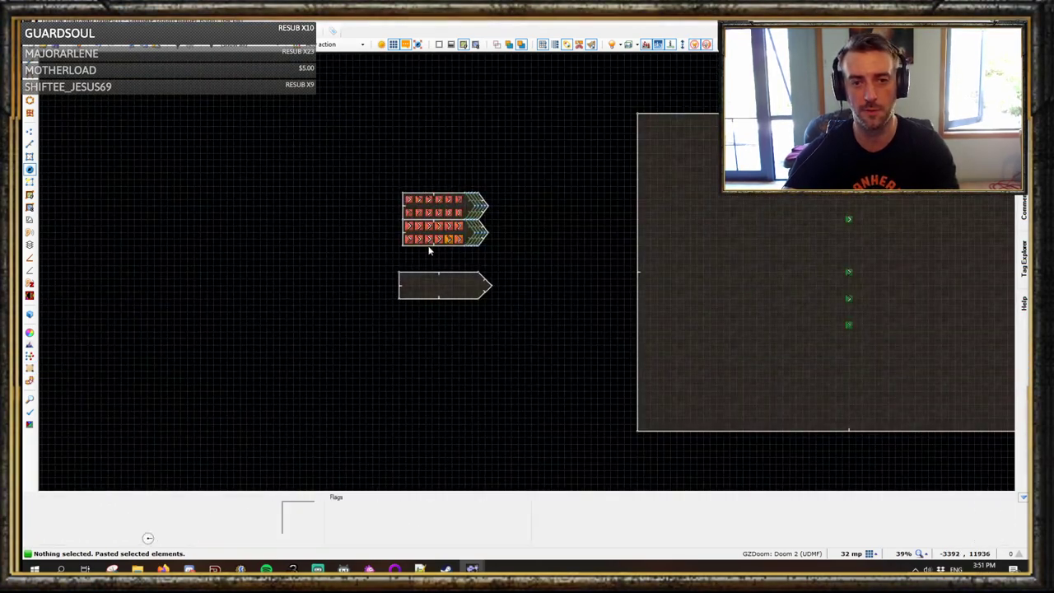
pyautogui.moveTo(871, 306); pyautogui.dragTo(634, 284, button='middle')
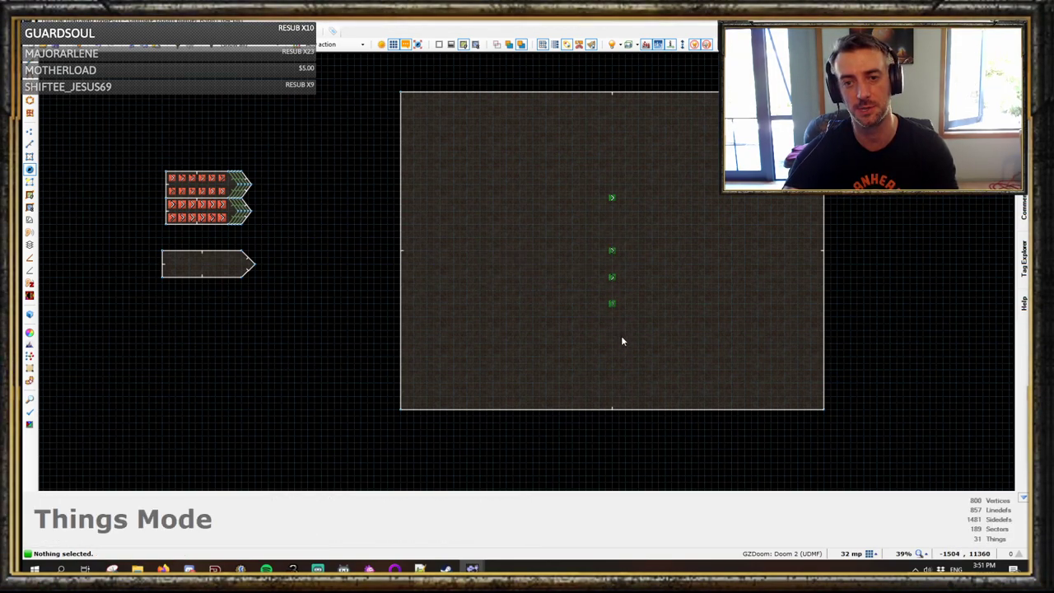
pyautogui.scroll(3, 654, 268)
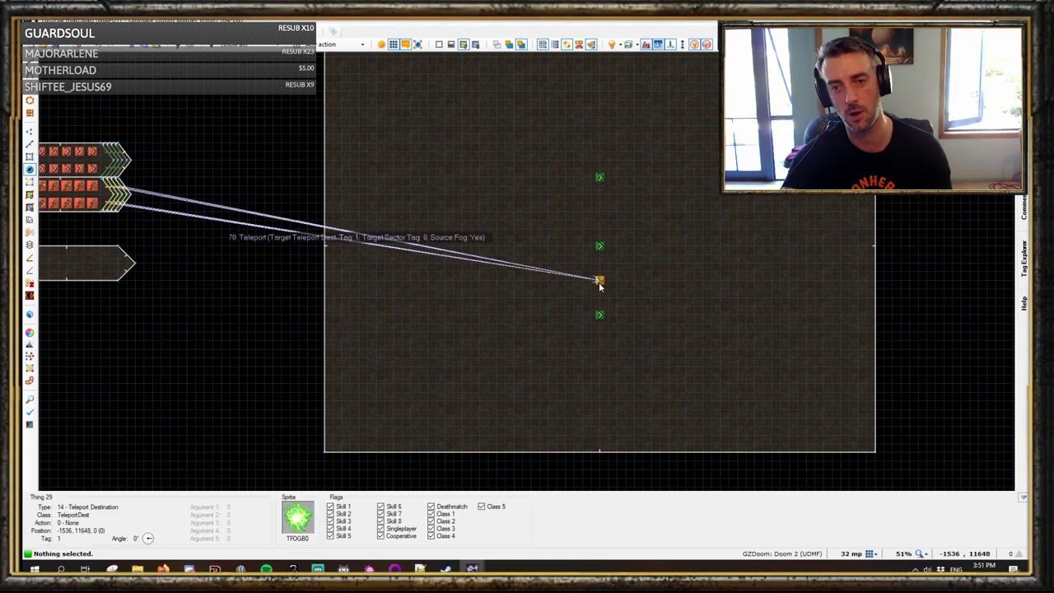
pyautogui.scroll(1, 598, 278)
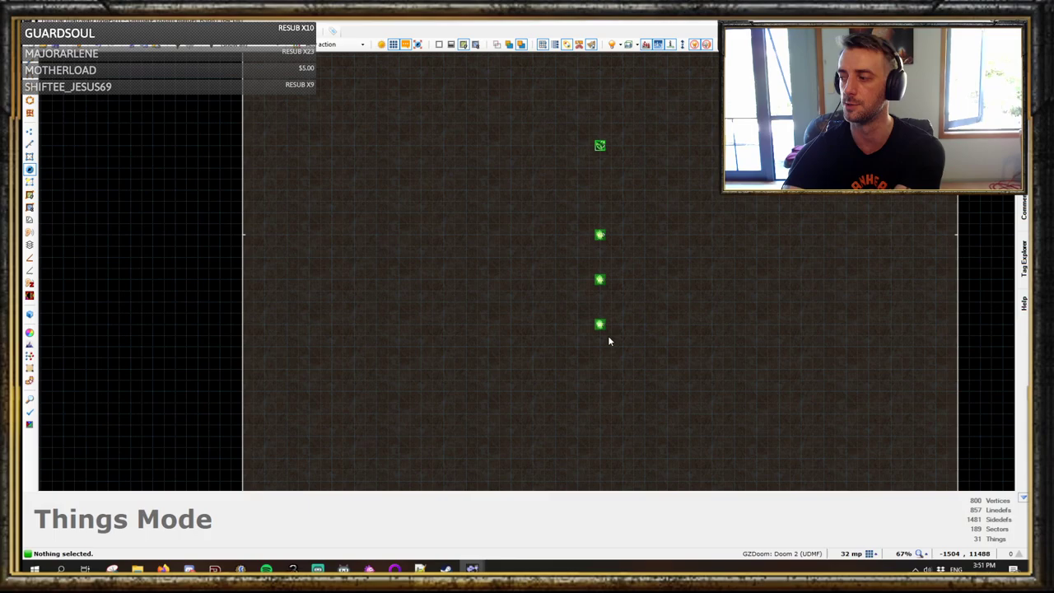
pyautogui.moveTo(325, 252); pyautogui.dragTo(537, 277, button='middle')
pyautogui.scroll(-4, 538, 277)
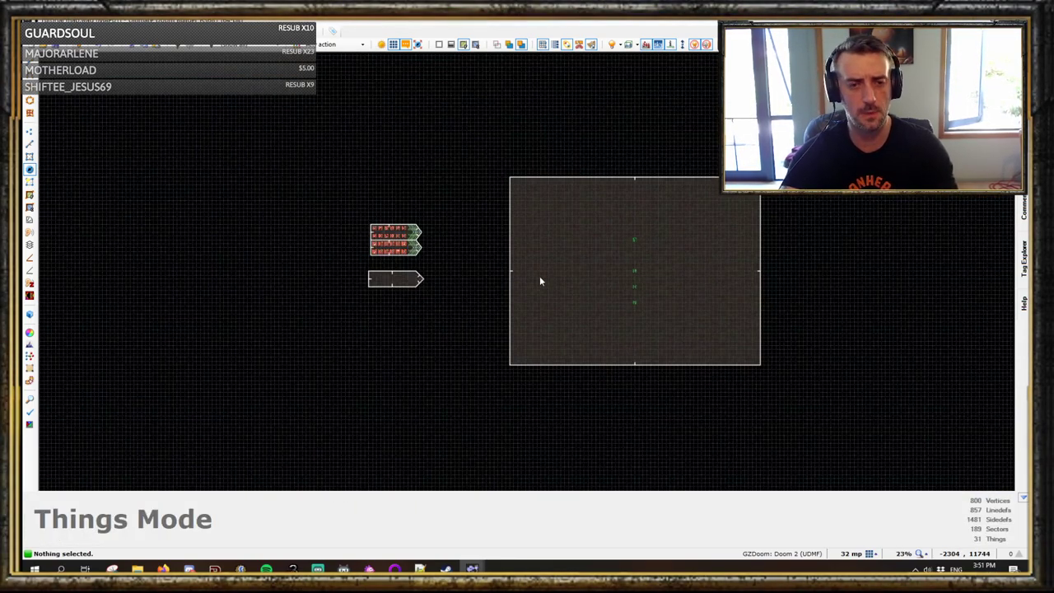
pyautogui.scroll(3, 641, 302)
pyautogui.moveTo(627, 267); pyautogui.dragTo(628, 259, button='right')
pyautogui.moveTo(627, 303); pyautogui.dragTo(627, 285, button='right')
# Step: Inspect which destinations the imp closet's teleport linedefs target and look over the monsters in the closets
pyautogui.moveTo(169, 244); pyautogui.dragTo(533, 257, button='middle')
pyautogui.press('l')
pyautogui.scroll(1, 533, 232)
pyautogui.moveTo(549, 184); pyautogui.dragTo(434, 260, button='middle')
pyautogui.scroll(-2, 377, 261)
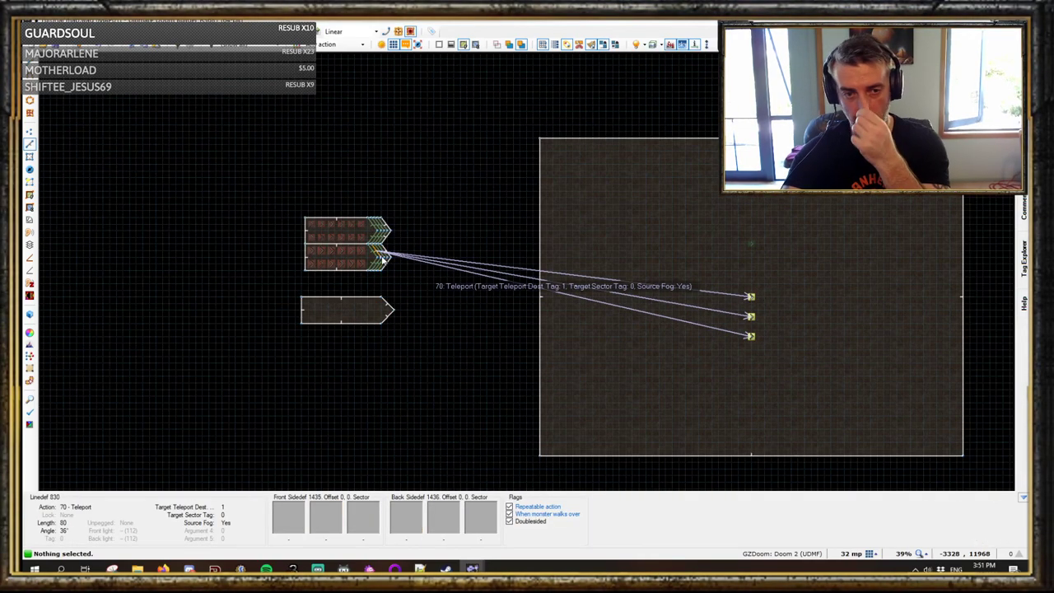
pyautogui.press('t')
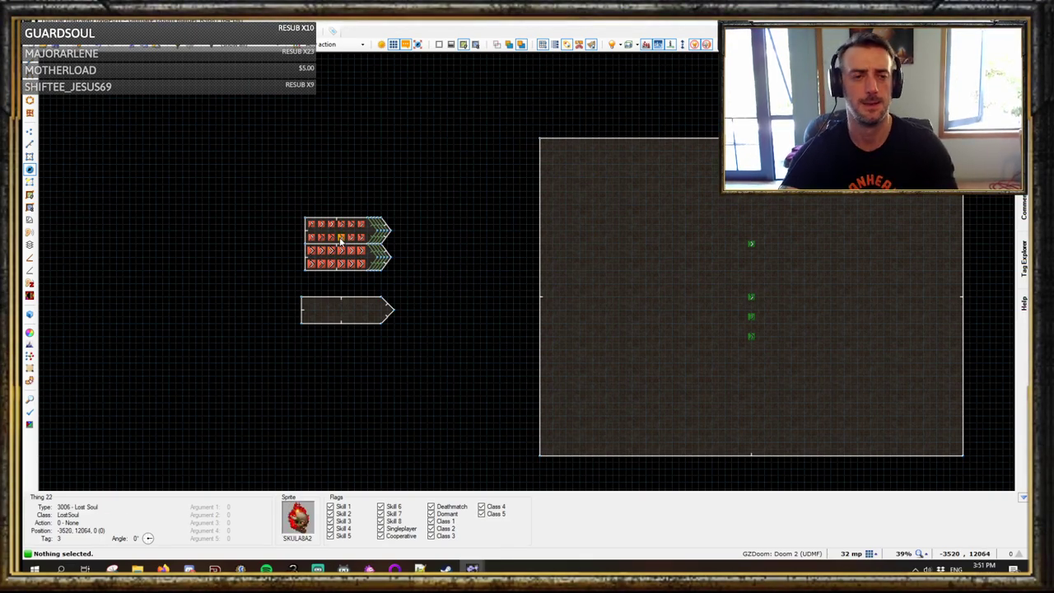
pyautogui.scroll(4, 330, 252)
pyautogui.scroll(-3, 680, 285)
# Step: Examine the joined closet and destination room sector and the link to the Teleport (Z Height) destination
pyautogui.press('s')
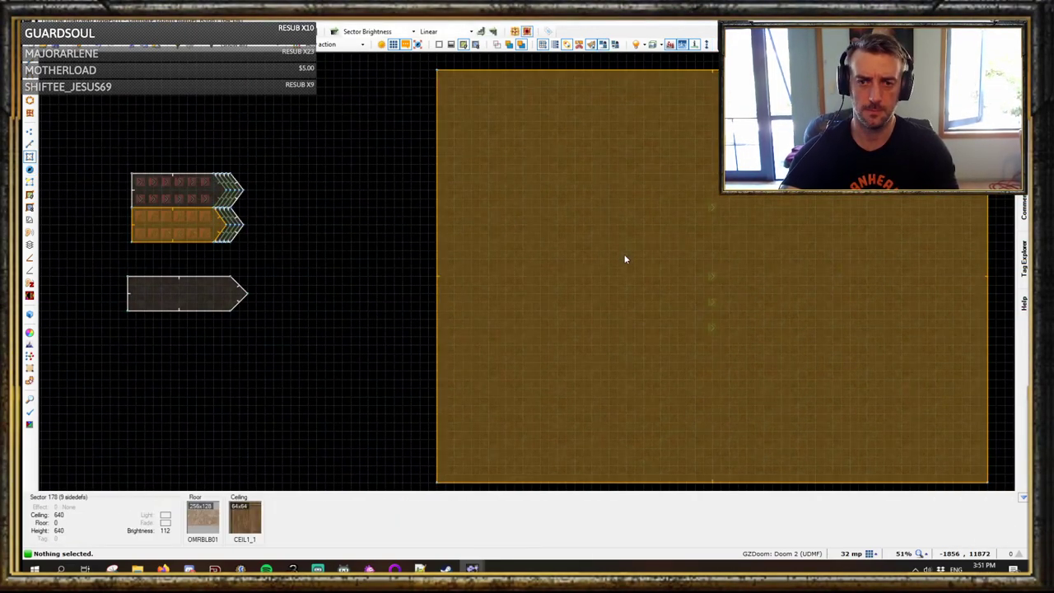
pyautogui.scroll(-5, 625, 259)
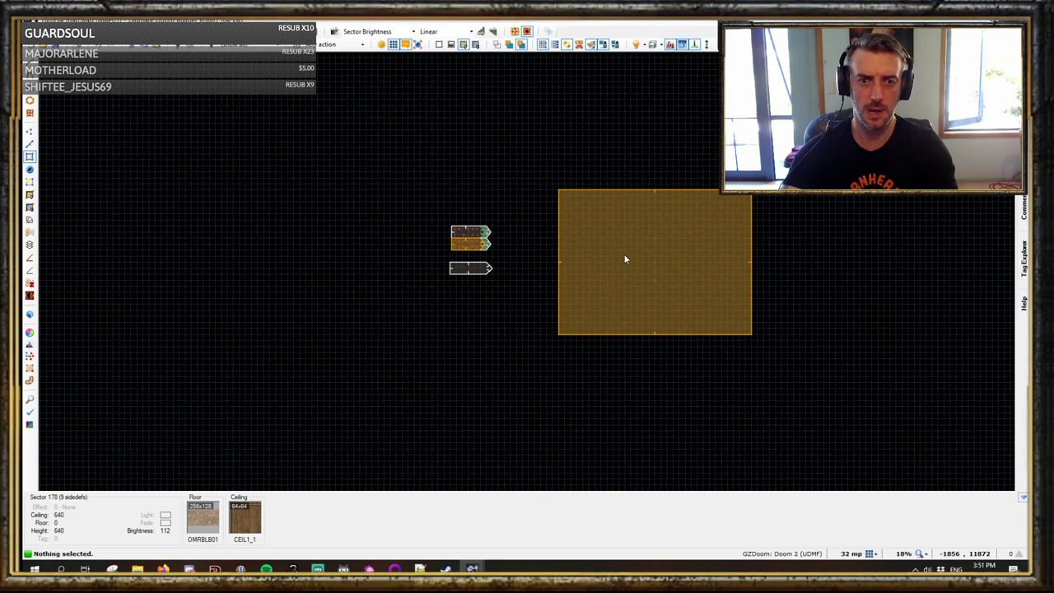
pyautogui.scroll(3, 590, 261)
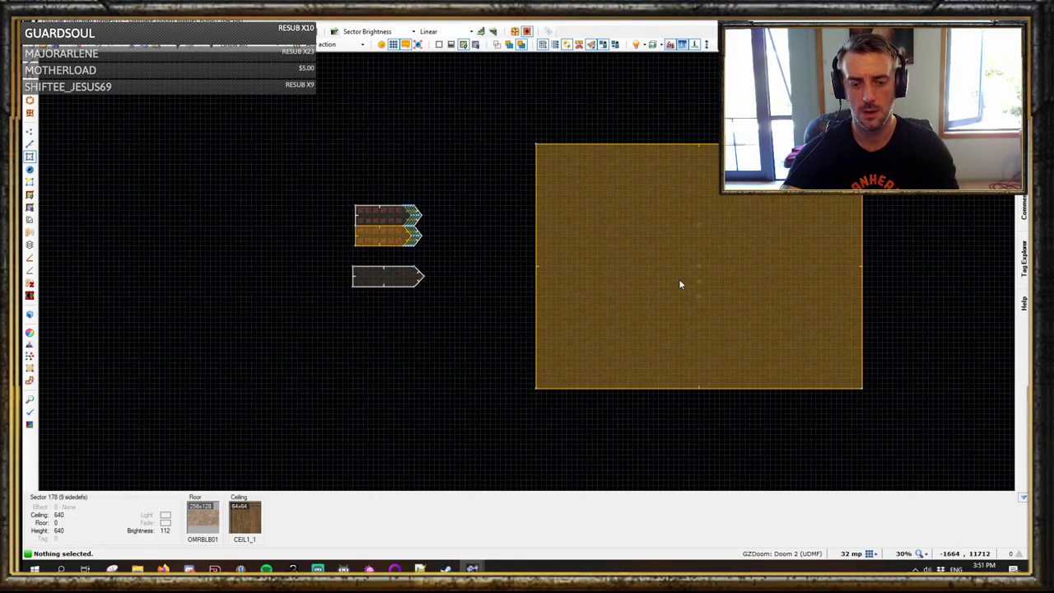
pyautogui.press('t')
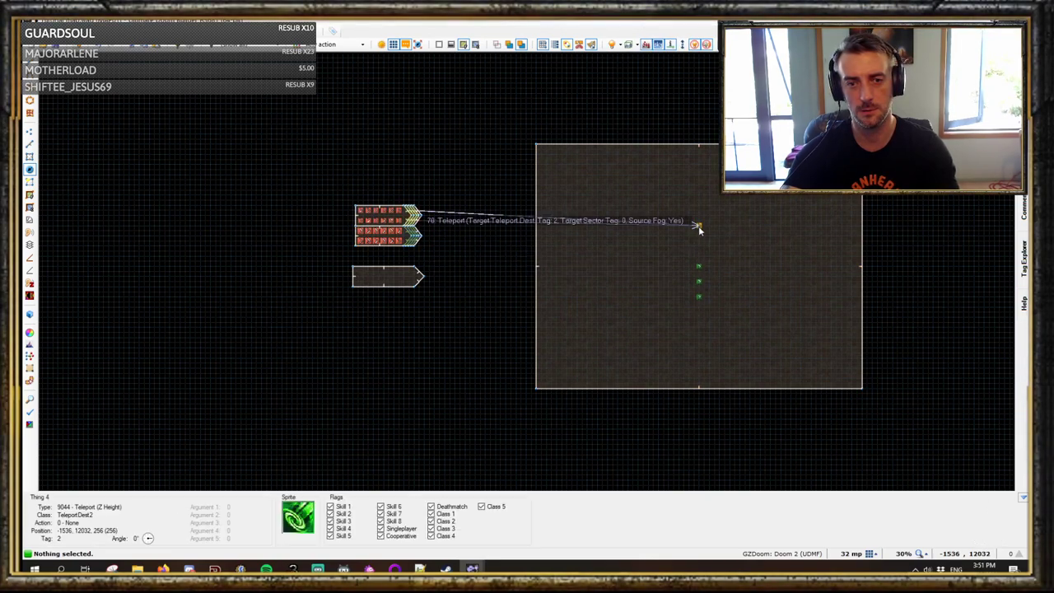
pyautogui.scroll(3, 395, 216)
pyautogui.press('s')
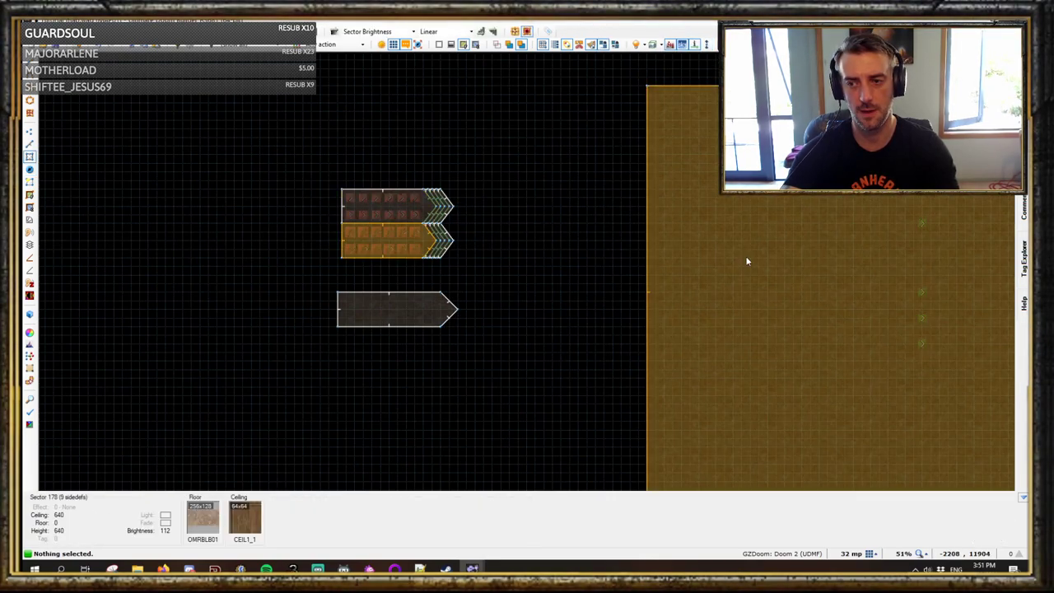
pyautogui.moveTo(748, 263); pyautogui.dragTo(596, 239, button='middle')
pyautogui.press('s')
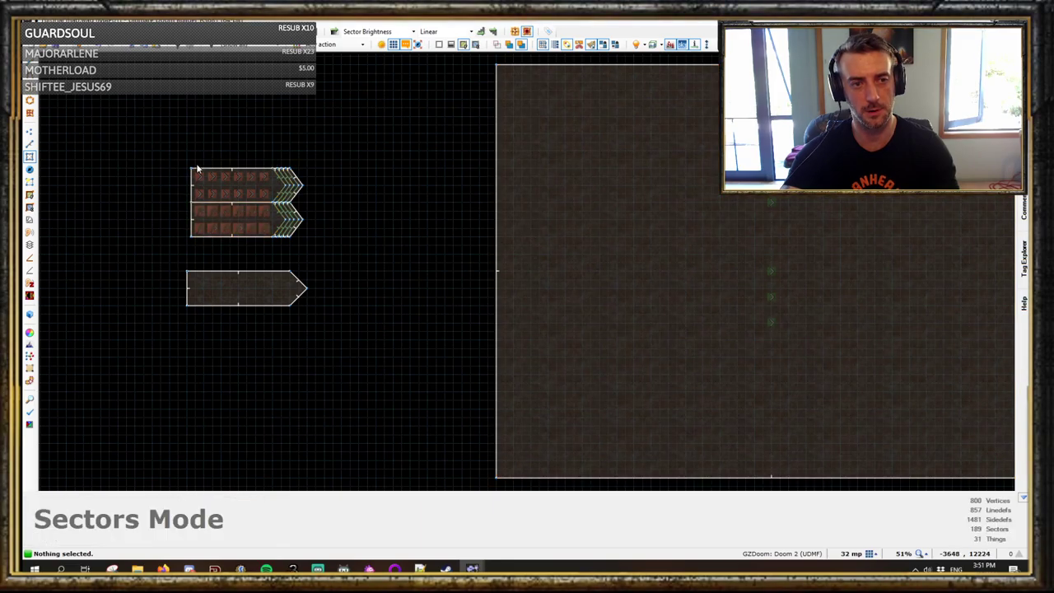
# Step: Draw a 32 by 64 map unit rectangular sector in the large room east of the teleport destinations and flip its east linedef
pyautogui.scroll(-2, 689, 252)
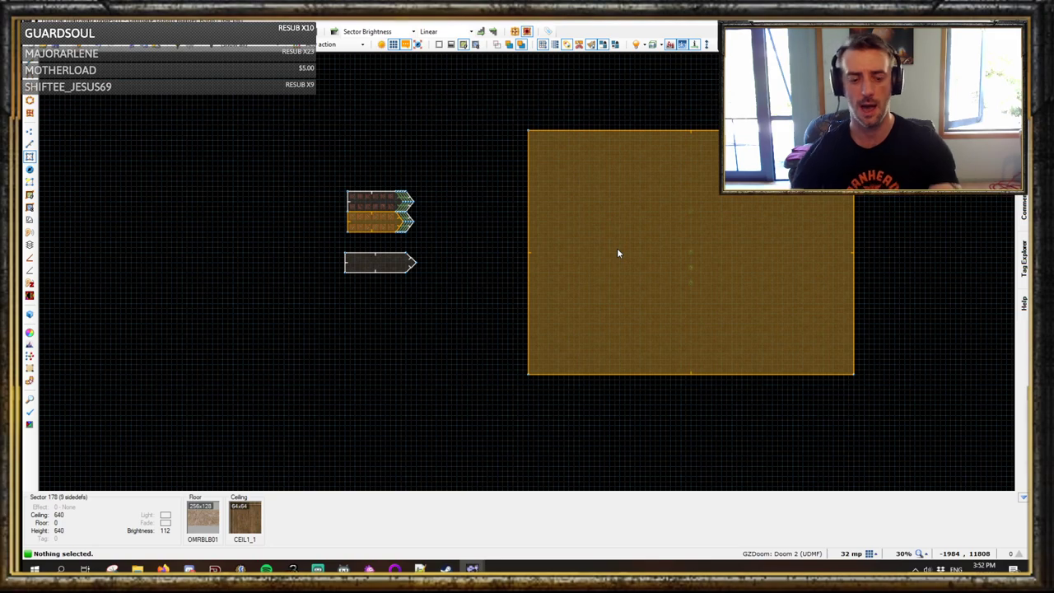
pyautogui.scroll(5, 617, 253)
pyautogui.hotkey('ctrl', 'd')
pyautogui.scroll(-3, 494, 261)
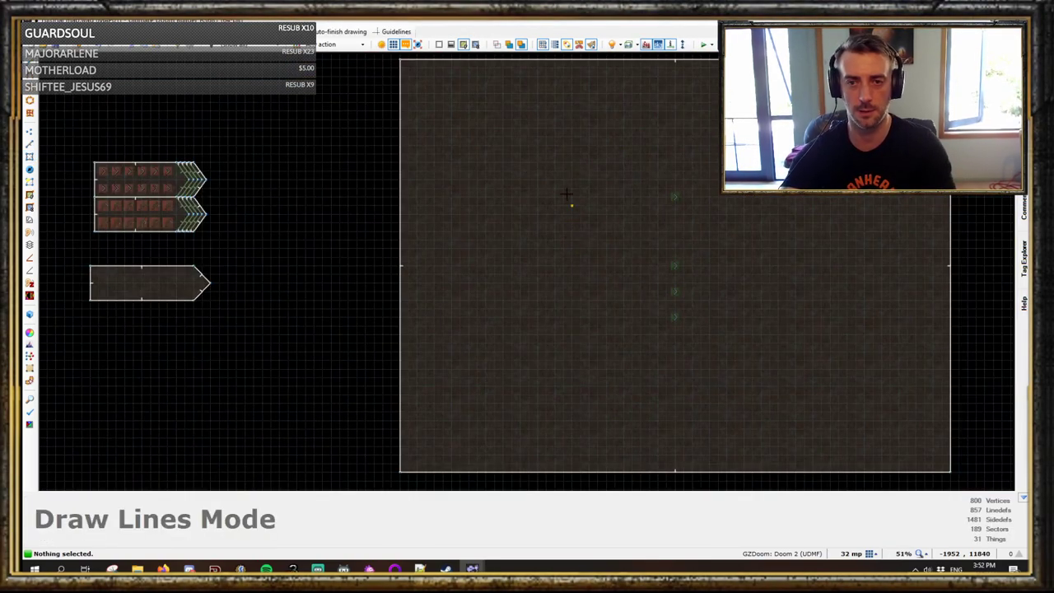
pyautogui.scroll(3, 664, 231)
pyautogui.moveTo(929, 230); pyautogui.dragTo(428, 290, button='middle')
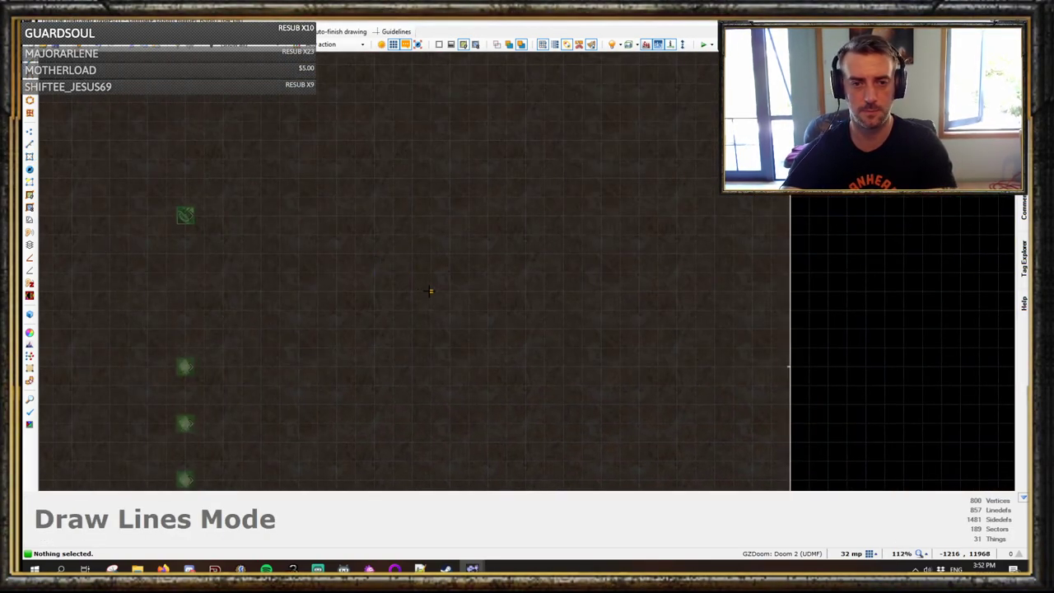
pyautogui.click(374, 253)
pyautogui.click(394, 253)
pyautogui.scroll(4, 427, 295)
pyautogui.press('l')
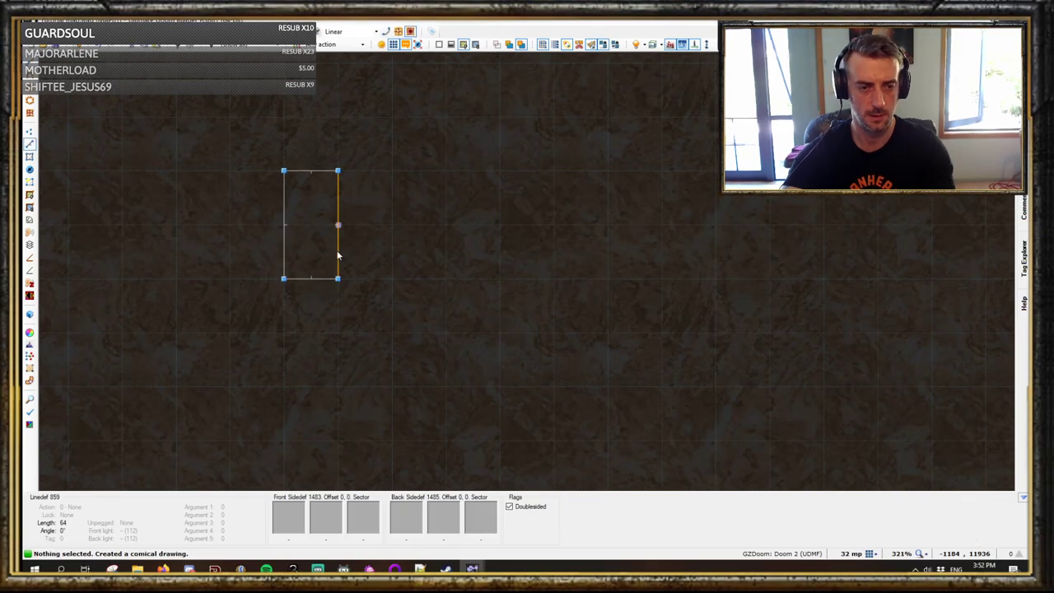
pyautogui.press('f')
# Step: Raise the small rectangular sector's floor to a height of 64 in the 3D view
pyautogui.press('q')
pyautogui.click(527, 270)
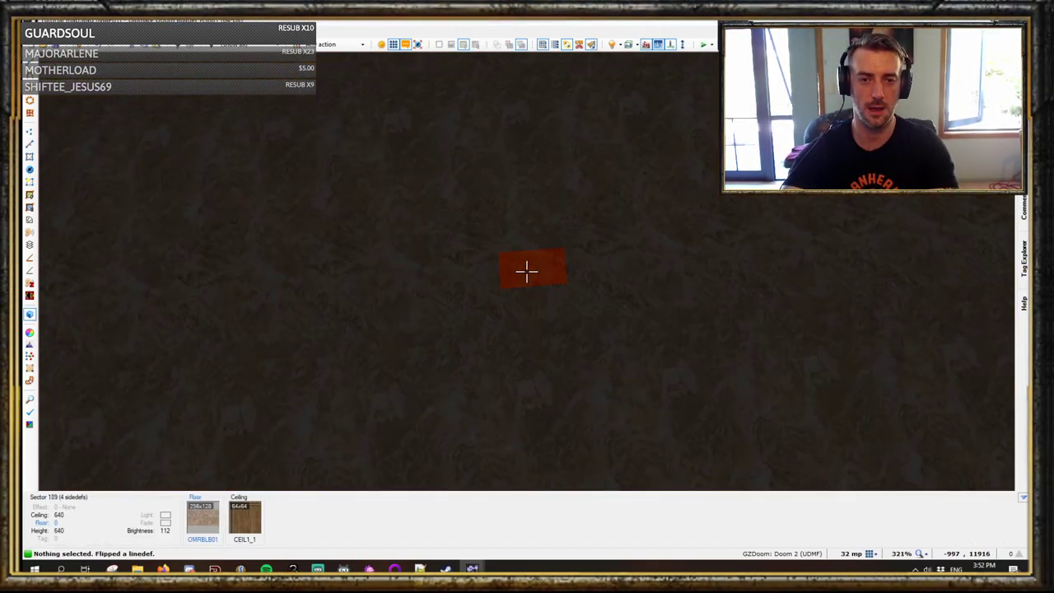
pyautogui.scroll(8, 527, 271)
pyautogui.press('c')
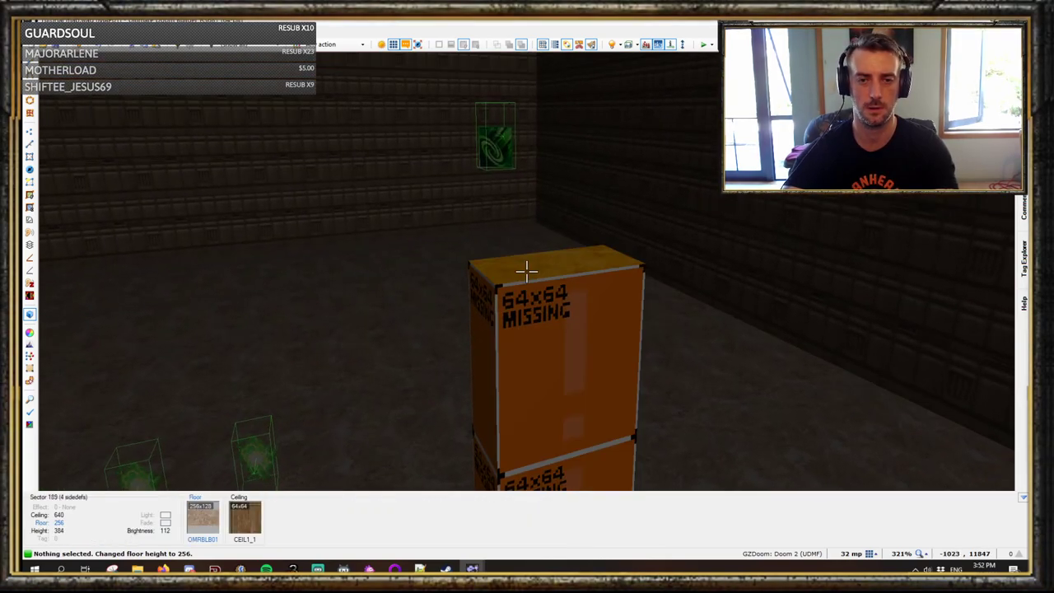
pyautogui.click(527, 271)
pyautogui.press('d')
pyautogui.scroll(-20, 526, 270)
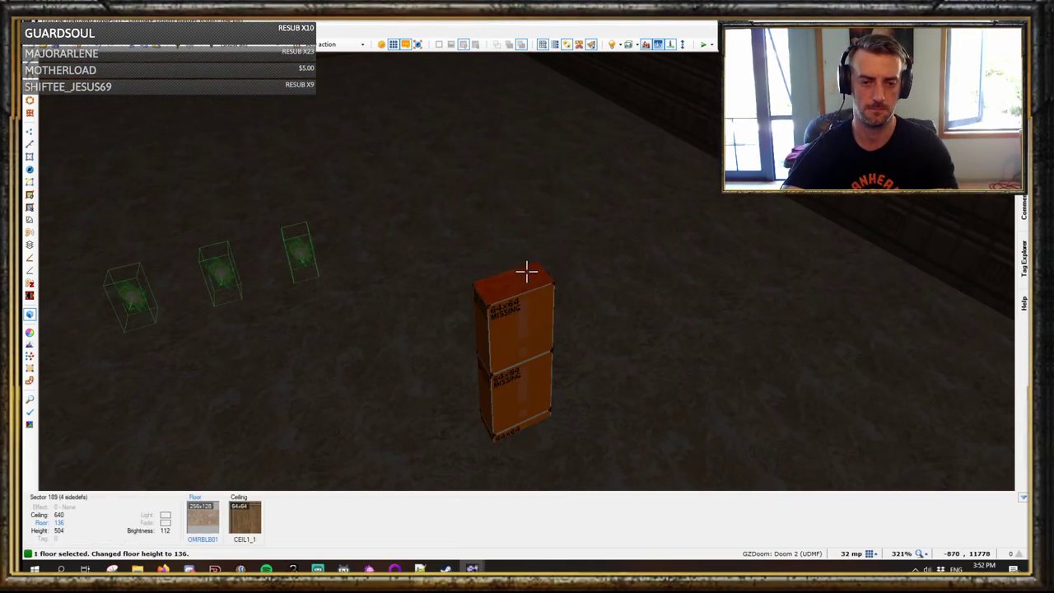
pyautogui.scroll(-1, 527, 271)
pyautogui.press('c')
pyautogui.press('e')
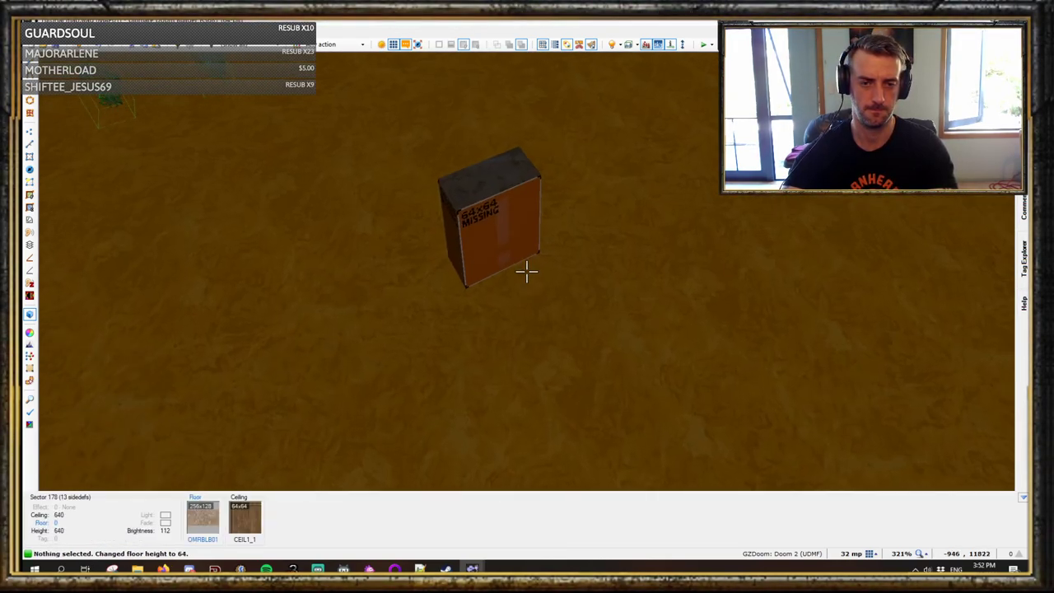
# Step: Apply the OSWTCHA2 switch texture to the lower part of the raised block's east face
pyautogui.rightClick(527, 270)
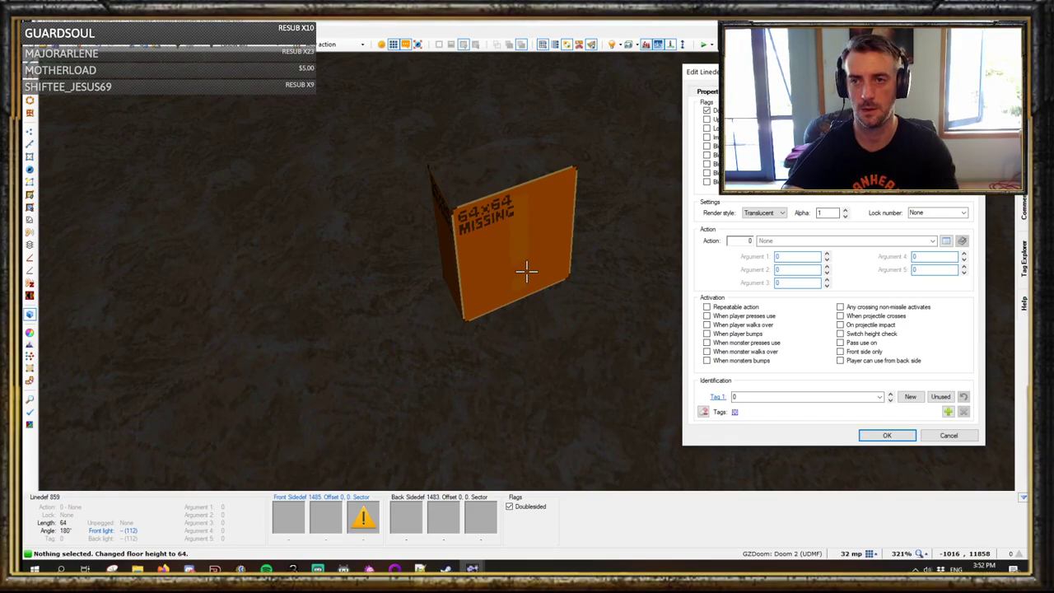
pyautogui.click(747, 92)
pyautogui.click(913, 360)
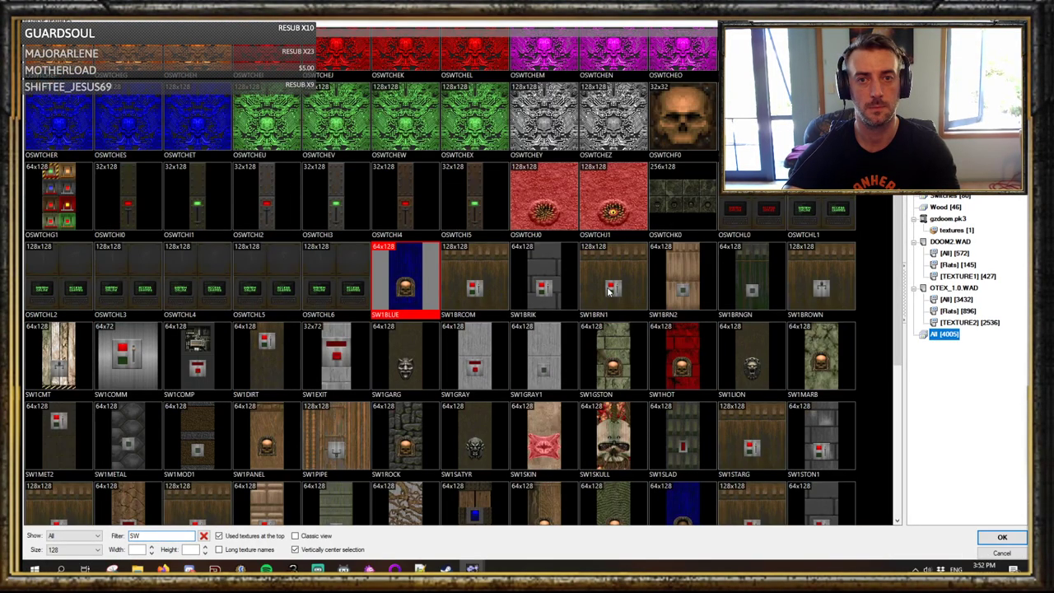
pyautogui.scroll(3, 574, 398)
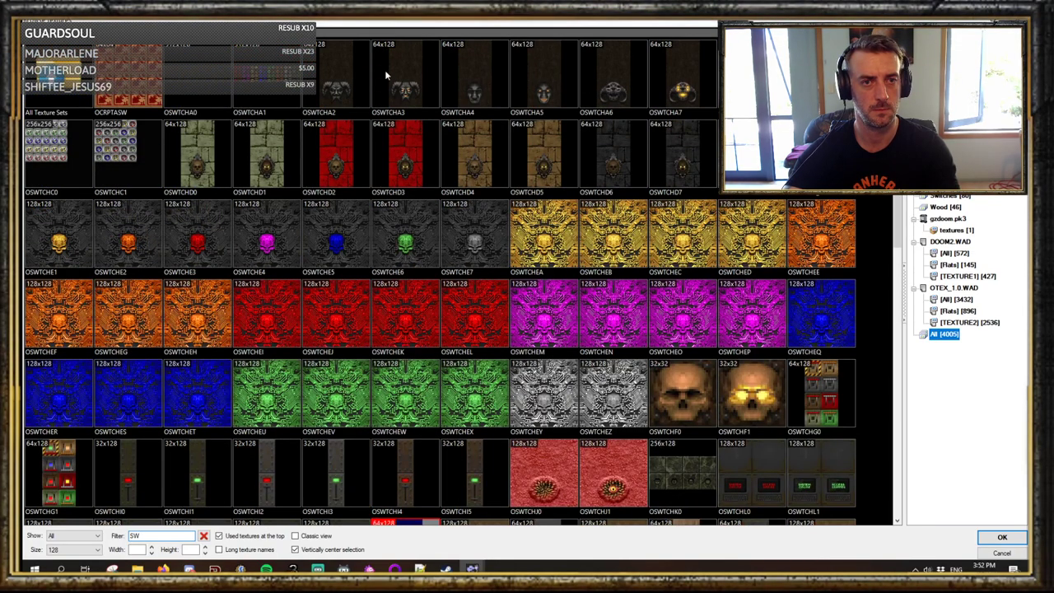
pyautogui.doubleClick(345, 99)
pyautogui.click(885, 435)
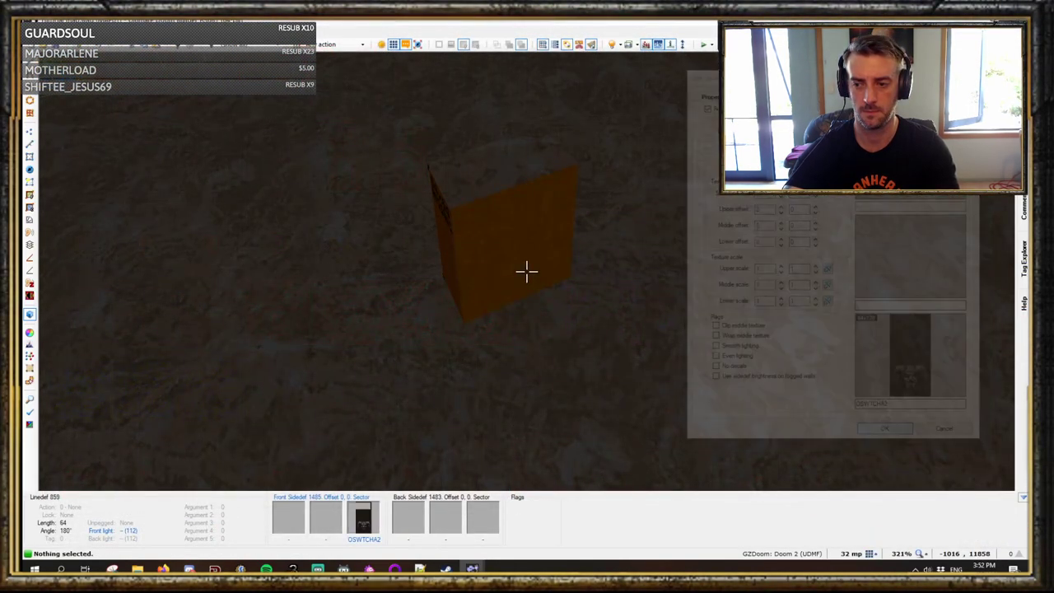
# Step: Set the switch texture's vertical offset to 64 on the block's east face
pyautogui.hotkey('shift', 'Up')
pyautogui.hotkey('shift', 'Up')
pyautogui.hotkey('shift', 'Up')
pyautogui.hotkey('shift', 'Up')
pyautogui.hotkey('shift', 'Up')
pyautogui.hotkey('shift', 'Up')
pyautogui.hotkey('shift', 'Up')
pyautogui.hotkey('shift', 'Up')
pyautogui.hotkey('shift', 'Up')
pyautogui.hotkey('shift', 'Down')
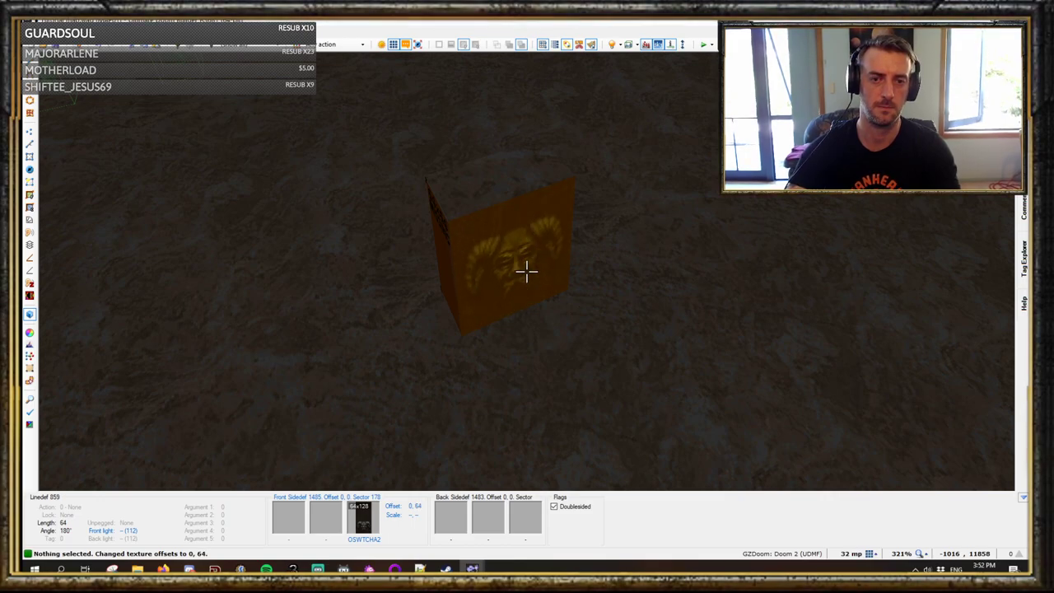
# Step: Flood-fill the block's remaining sides and top with OSWTCHA2 and return to the 2D map
pyautogui.press('s')
pyautogui.press('b')
pyautogui.hotkey('ctrl', 'v')
pyautogui.hotkey('shift', 'v')
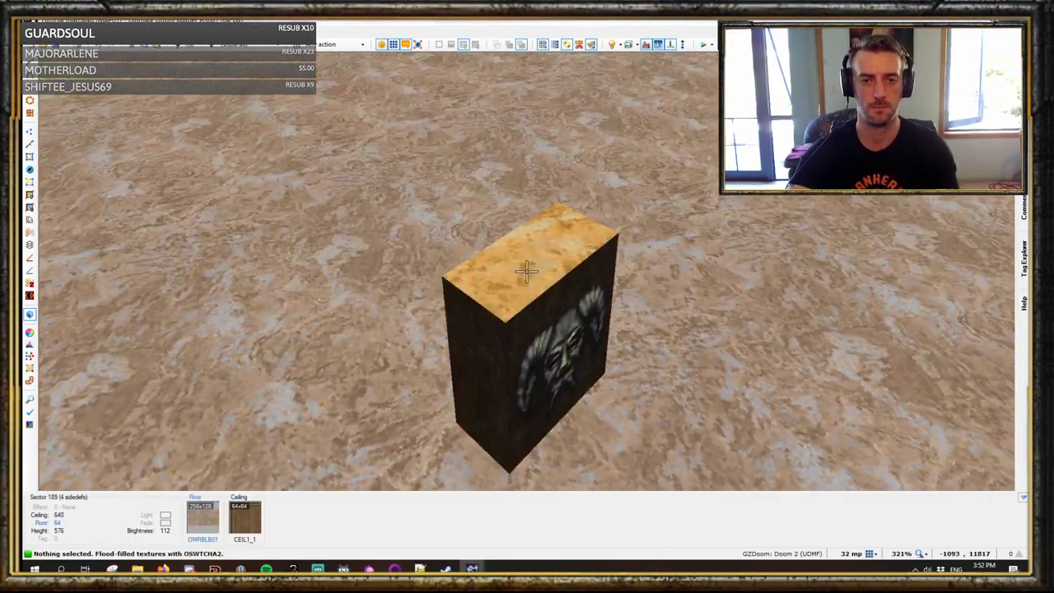
pyautogui.hotkey('ctrl', 'v')
pyautogui.hotkey('ctrl', 'a')
pyautogui.press('f')
pyautogui.press('b')
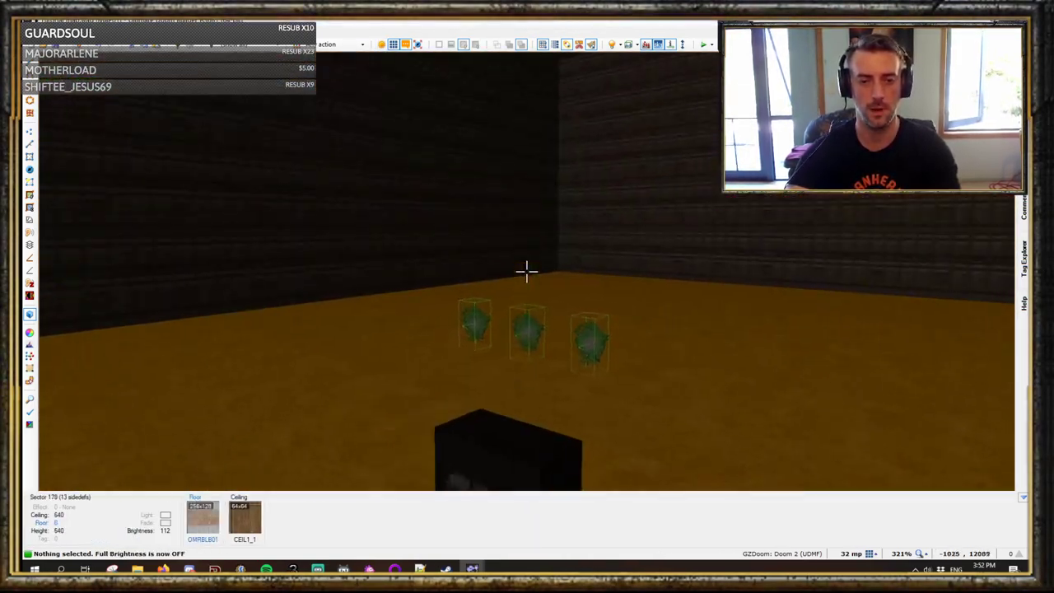
pyautogui.press('s')
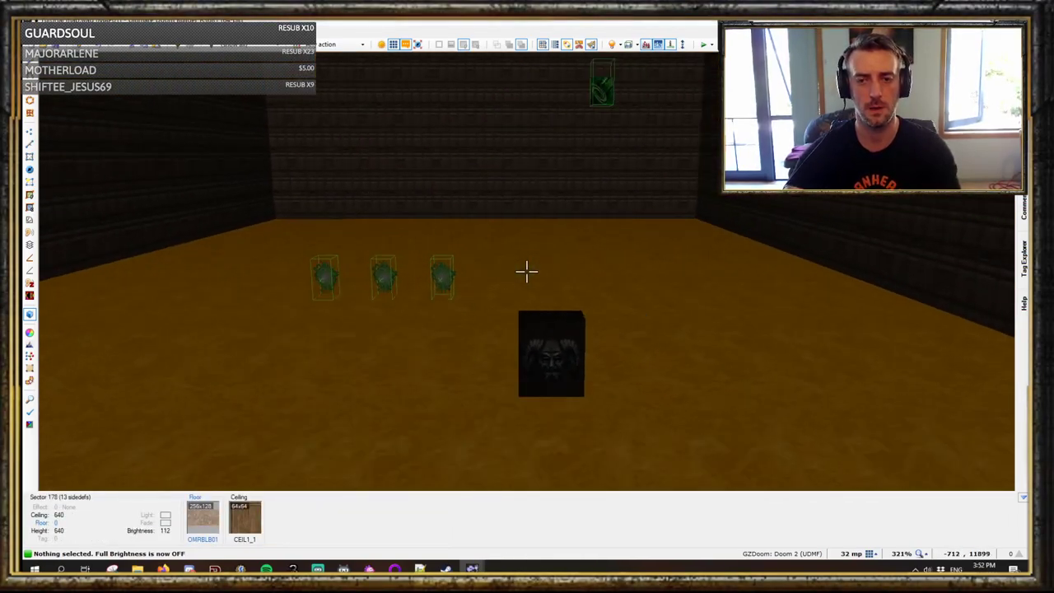
pyautogui.press('q')
pyautogui.scroll(5, 494, 288)
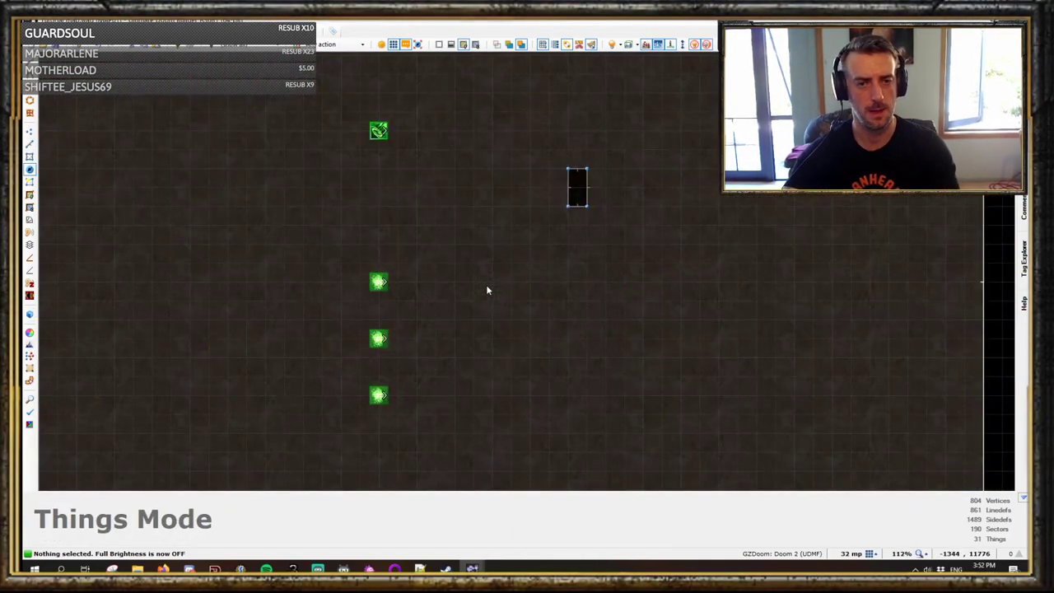
# Step: Assign action 130 Activate Thing with thing tag 3 to the switch block's east linedef
pyautogui.scroll(-5, 537, 230)
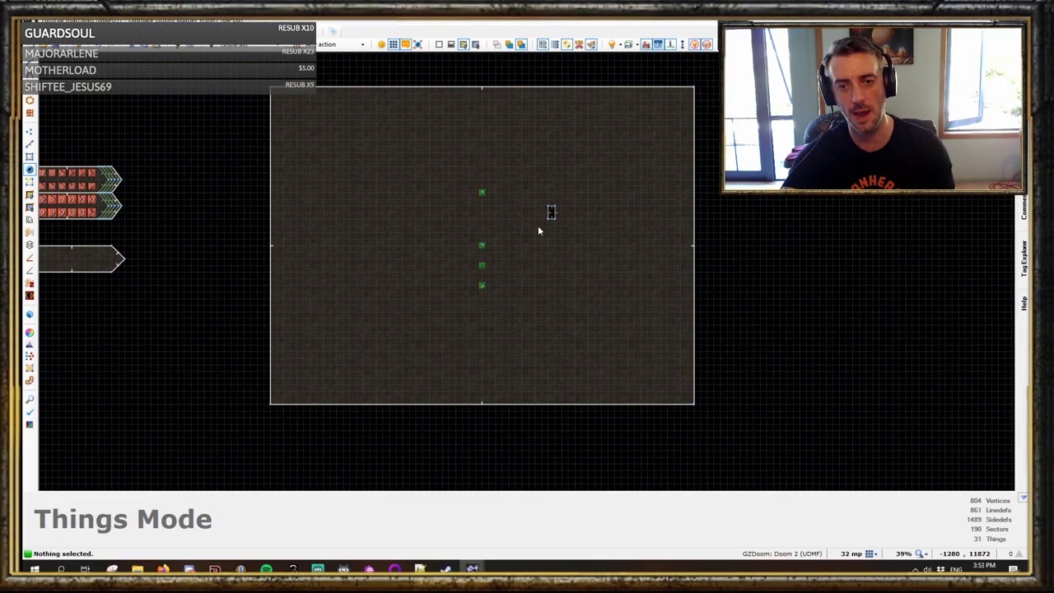
pyautogui.scroll(3, 538, 224)
pyautogui.press('l')
pyautogui.click(557, 205)
pyautogui.rightClick(578, 237)
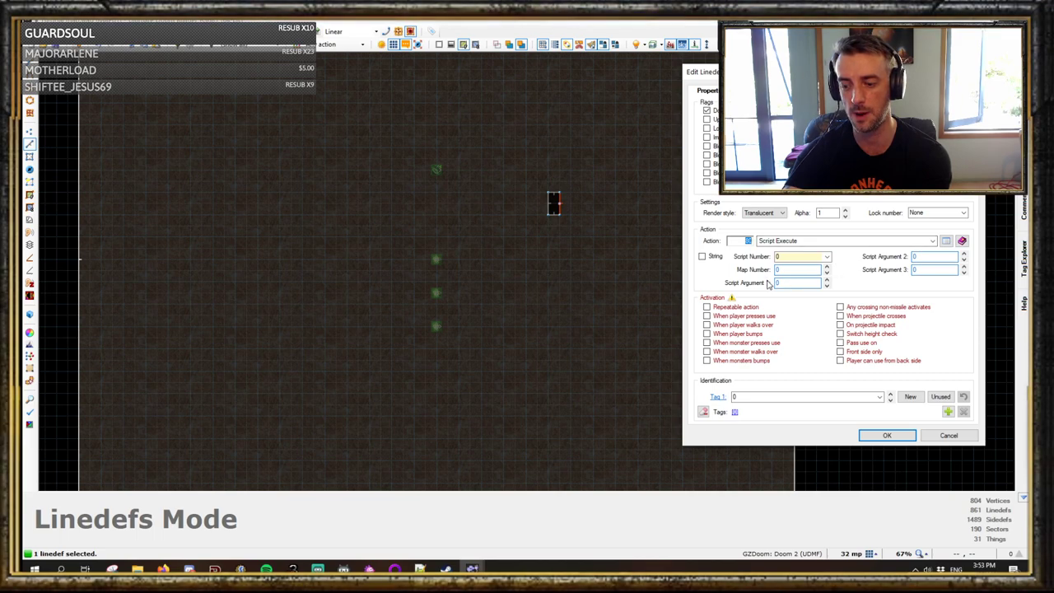
pyautogui.click(946, 240)
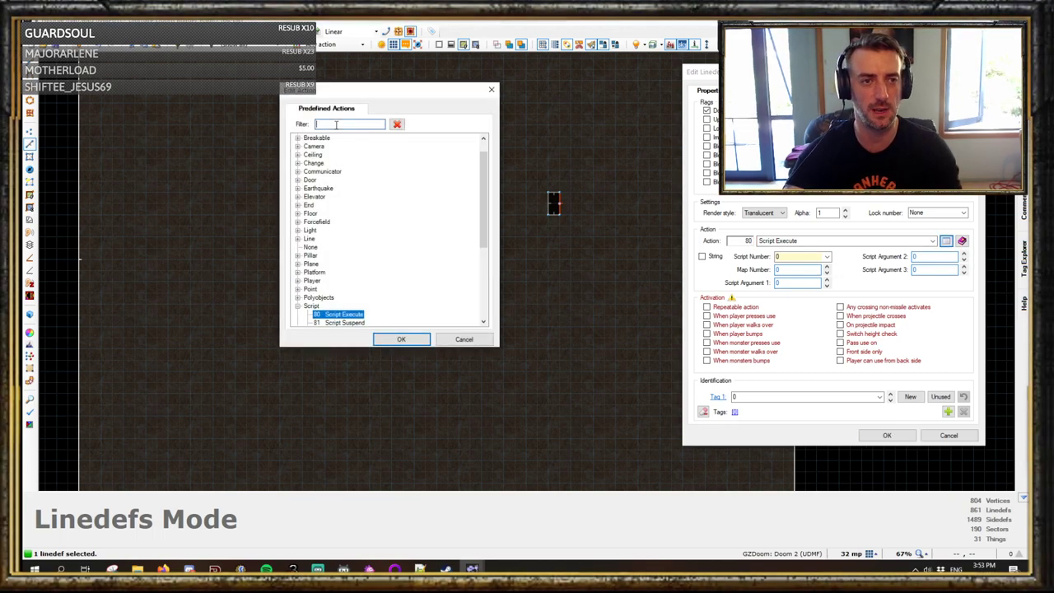
pyautogui.write('thing_a')
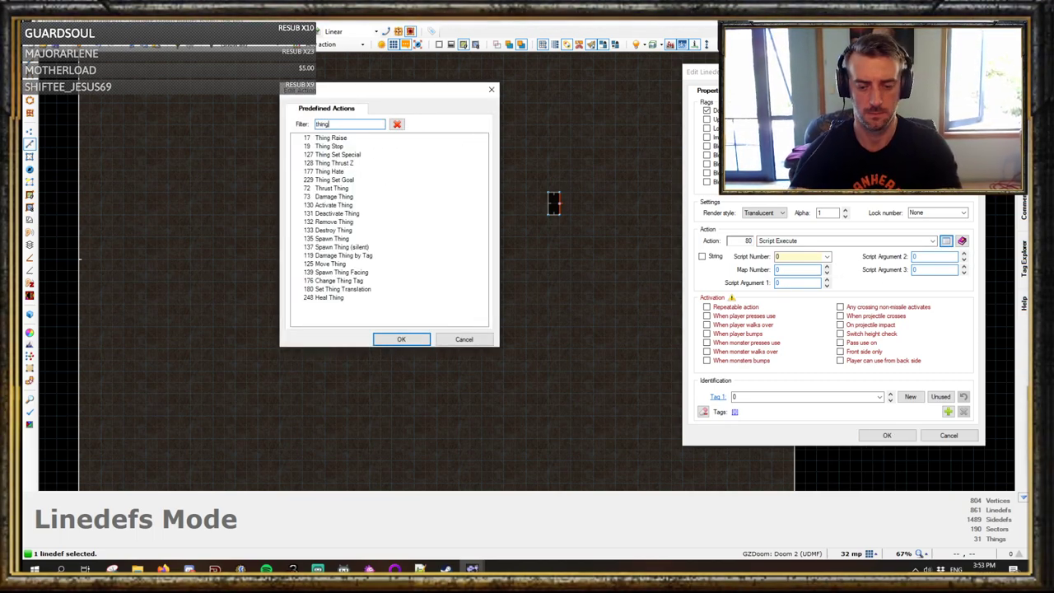
pyautogui.press('BackSpace')
pyautogui.press('BackSpace')
pyautogui.press('BackSpace')
pyautogui.press('BackSpace')
pyautogui.press('BackSpace')
pyautogui.press('BackSpace')
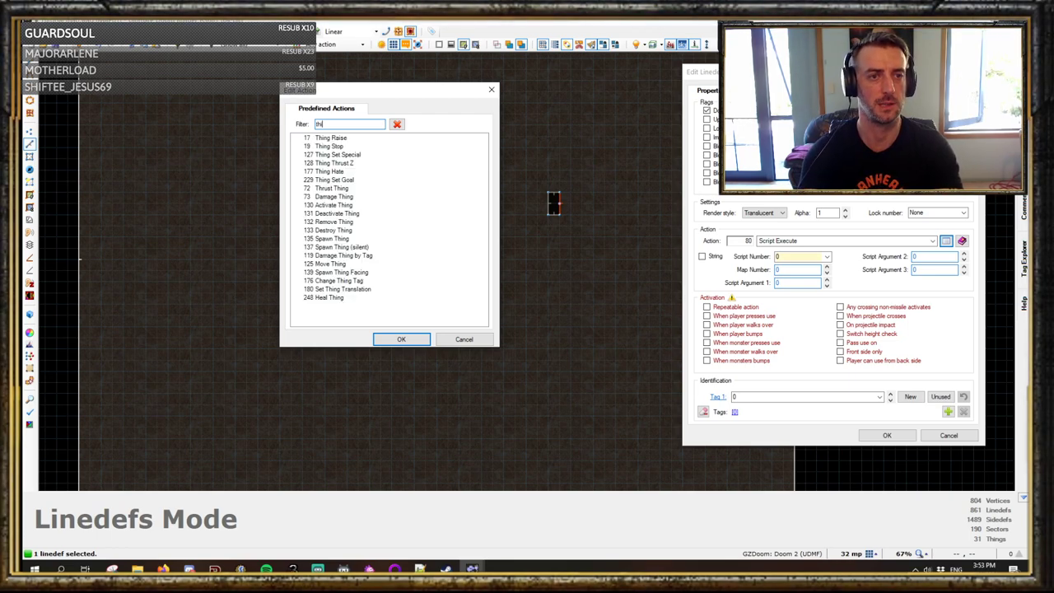
pyautogui.write('at')
pyautogui.press('BackSpace')
pyautogui.write('cti')
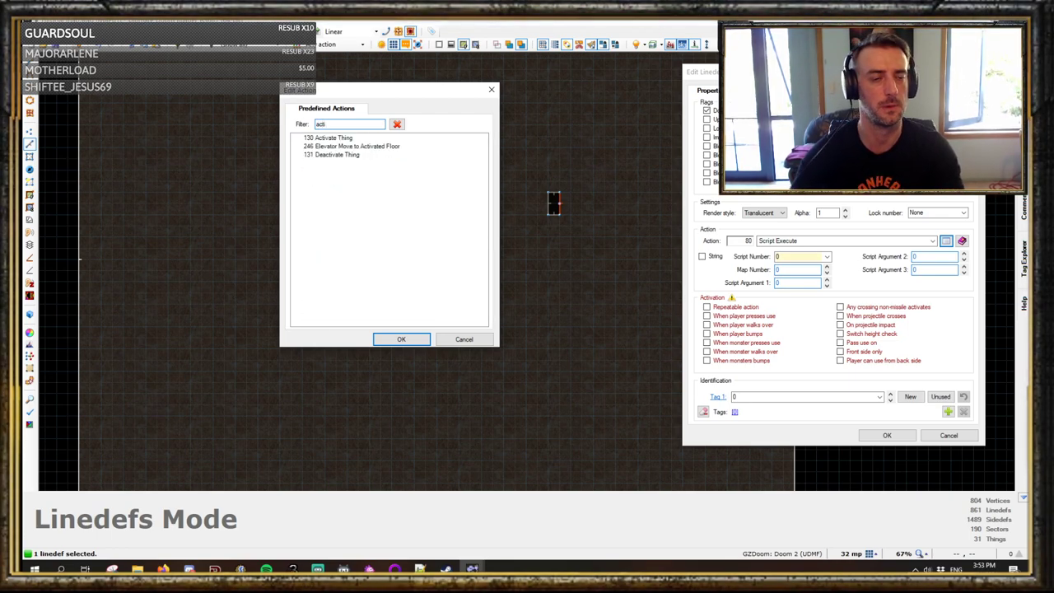
pyautogui.press('Down')
pyautogui.click(400, 339)
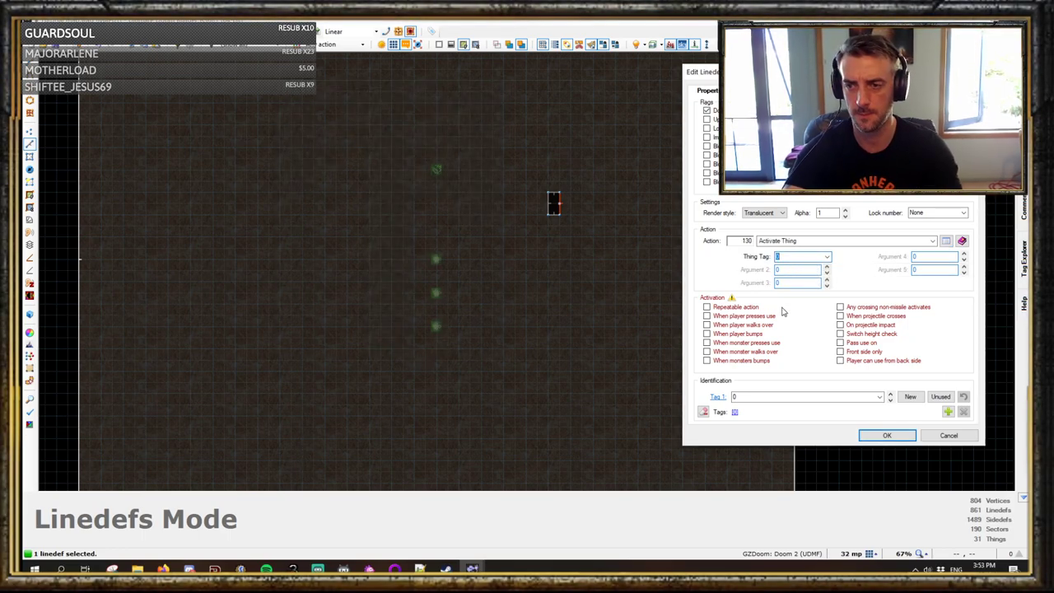
pyautogui.click(887, 435)
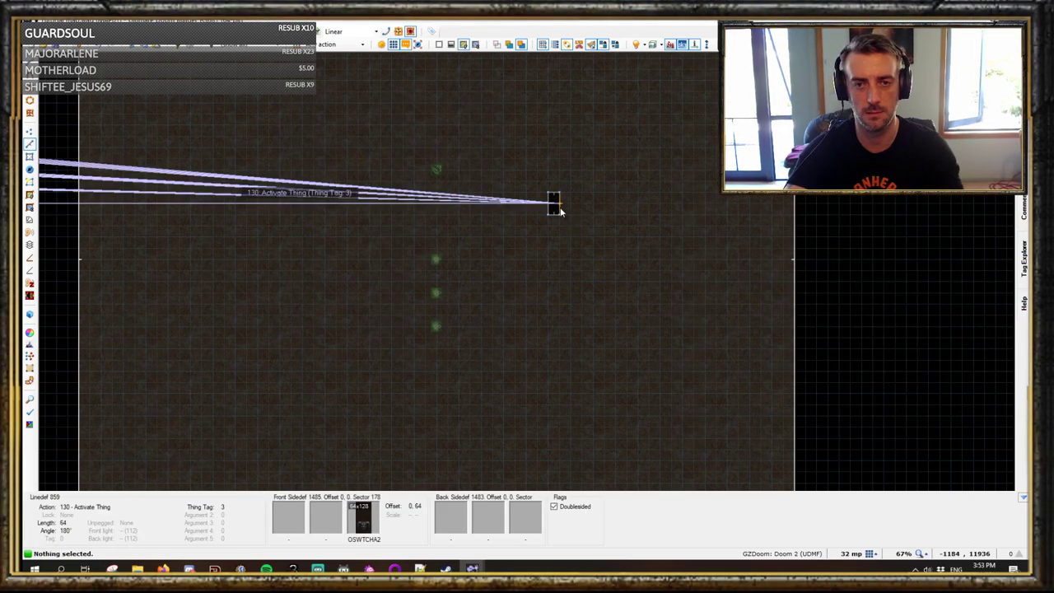
# Step: Check the switch linedef's link to the closet monsters and review its action and activation settings
pyautogui.scroll(-5, 559, 206)
pyautogui.scroll(2, 559, 206)
pyautogui.moveTo(558, 206); pyautogui.dragTo(879, 245, button='middle')
pyautogui.scroll(3, 800, 231)
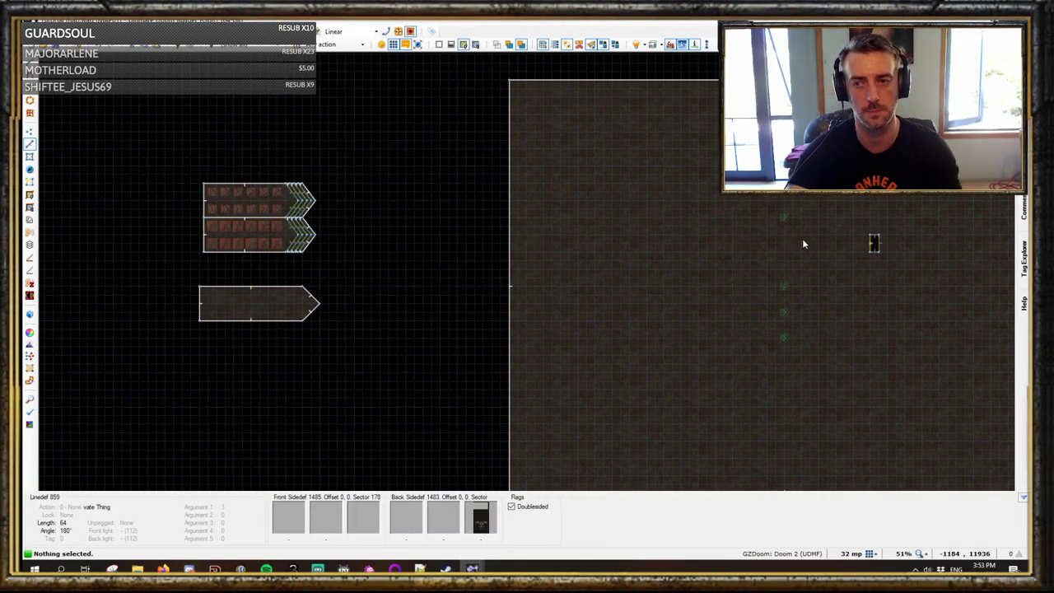
pyautogui.moveTo(804, 242); pyautogui.dragTo(635, 244, button='middle')
pyautogui.scroll(1, 708, 255)
pyautogui.click(712, 241)
pyautogui.rightClick(730, 237)
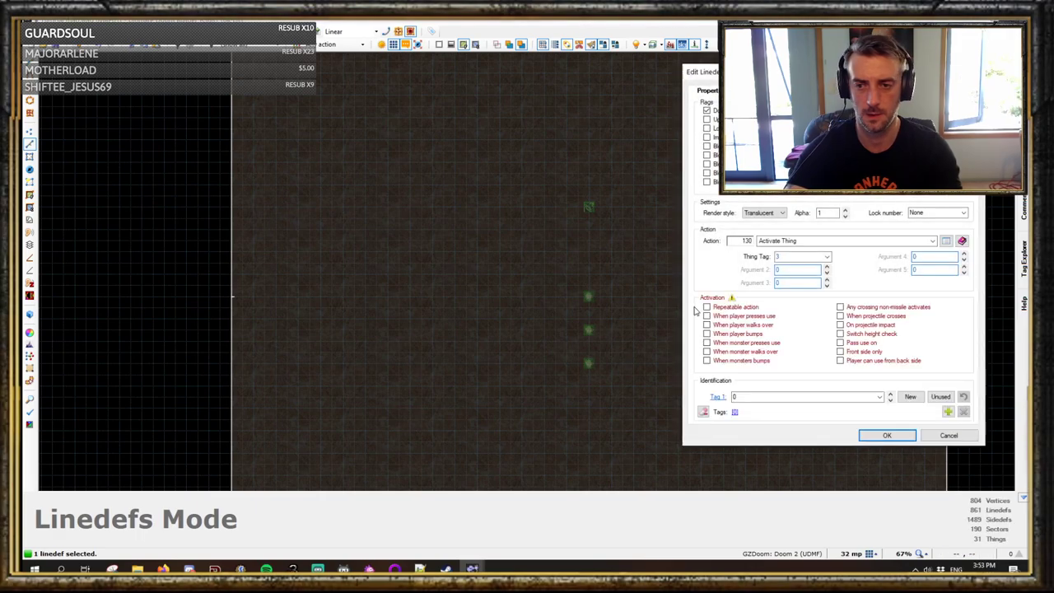
pyautogui.click(887, 435)
# Step: Examine the imps in the closets and their Activate Thing links to the switch in the large room
pyautogui.scroll(-5, 720, 239)
pyautogui.scroll(8, 485, 205)
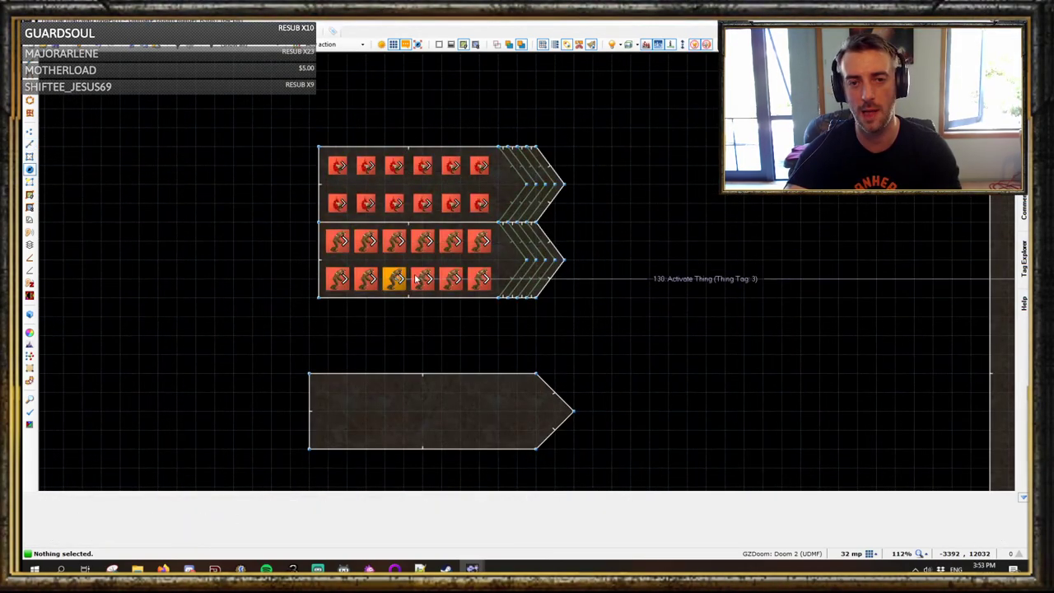
pyautogui.scroll(-4, 415, 280)
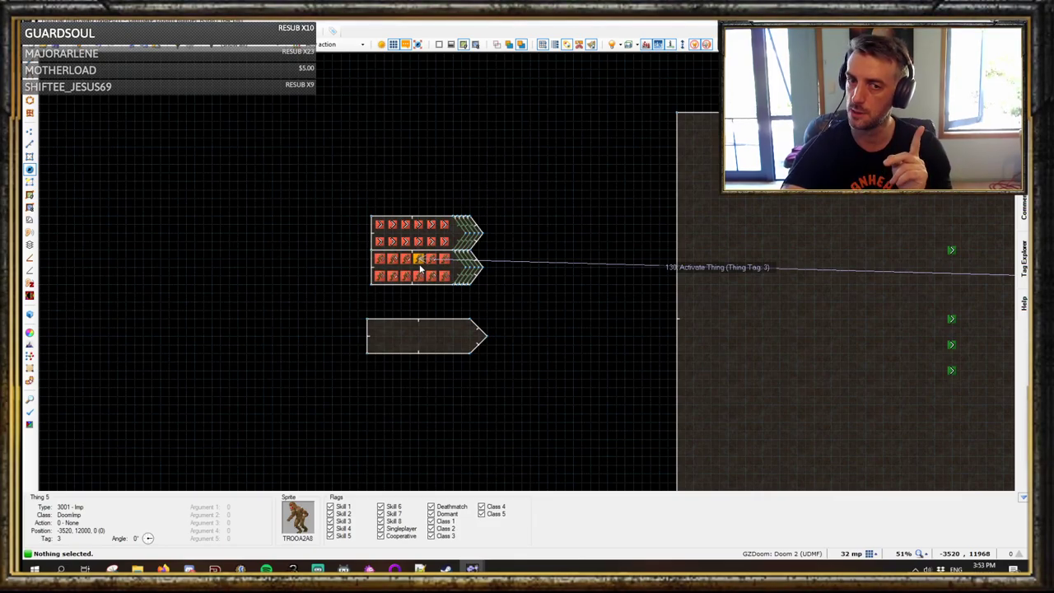
pyautogui.press('t')
pyautogui.scroll(-7, 671, 284)
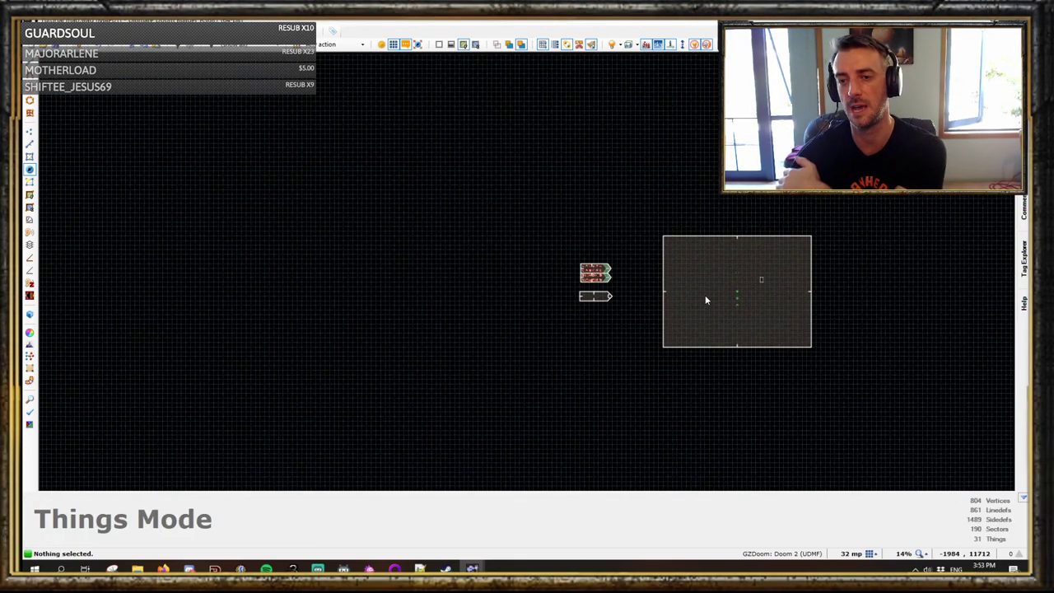
pyautogui.scroll(3, 682, 265)
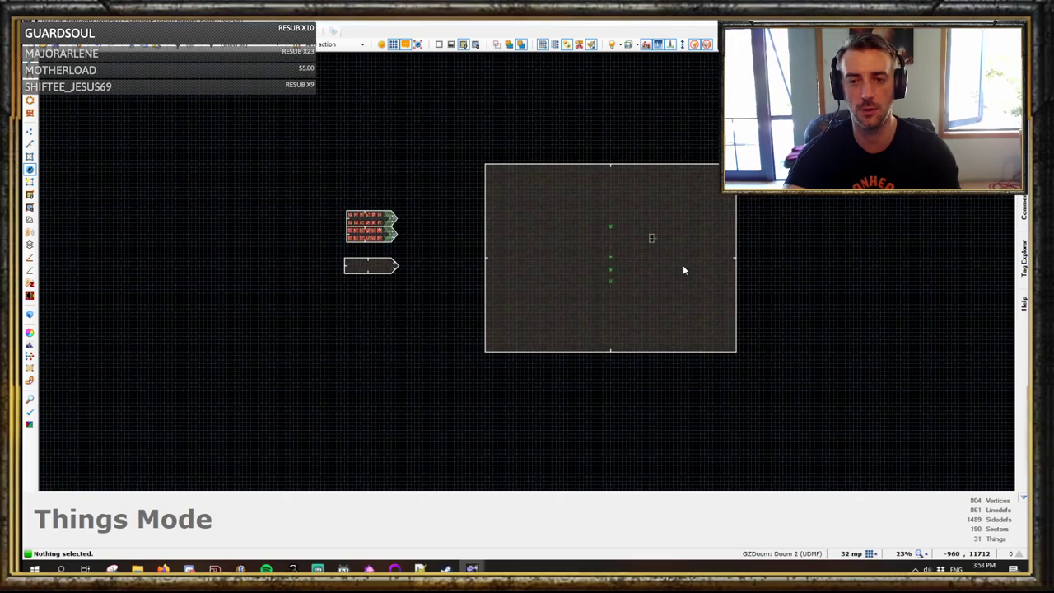
pyautogui.scroll(6, 626, 238)
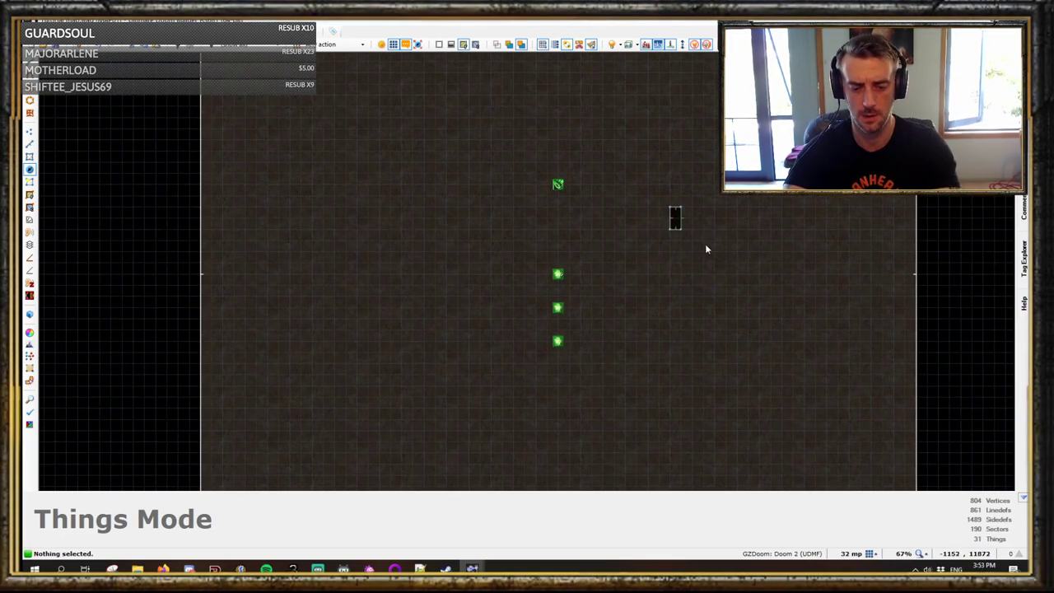
# Step: Delete the extra thing in the large room and move the Player 1 start into that room's southeast area
pyautogui.scroll(-12, 741, 337)
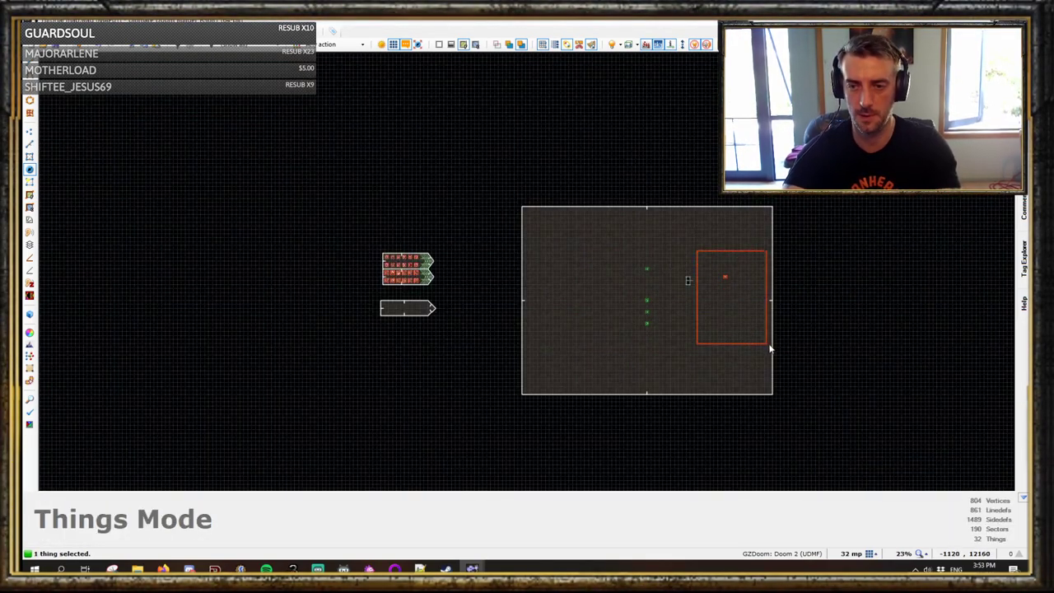
pyautogui.press('Delete')
pyautogui.scroll(-4, 724, 288)
pyautogui.scroll(10, 684, 281)
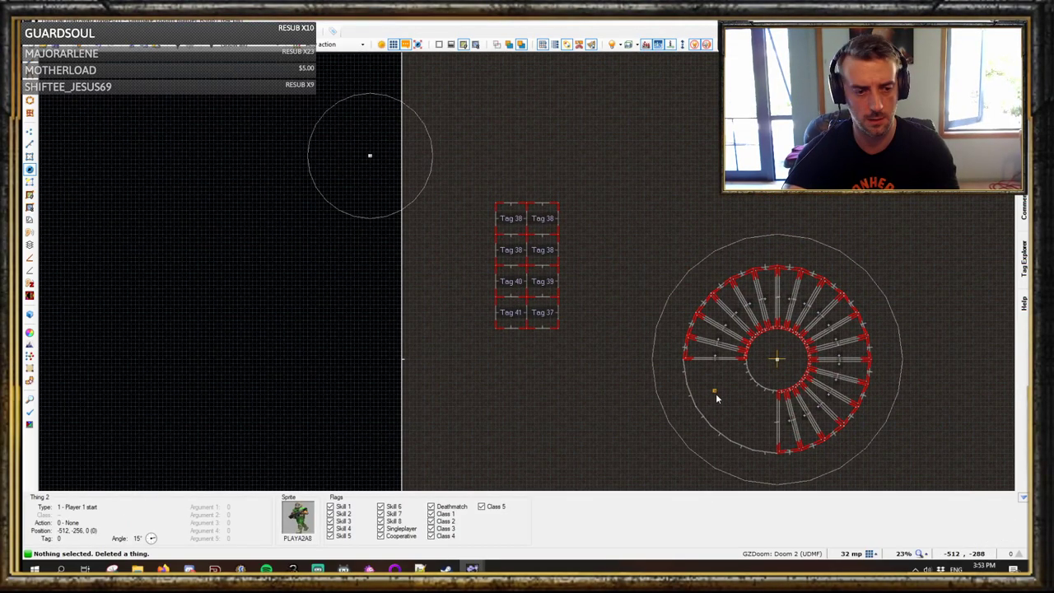
pyautogui.scroll(-8, 713, 392)
pyautogui.moveTo(715, 392); pyautogui.dragTo(690, 298, button='right')
pyautogui.scroll(6, 689, 292)
pyautogui.moveTo(688, 297); pyautogui.dragTo(684, 280)
pyautogui.scroll(6, 686, 284)
pyautogui.scroll(-3, 689, 297)
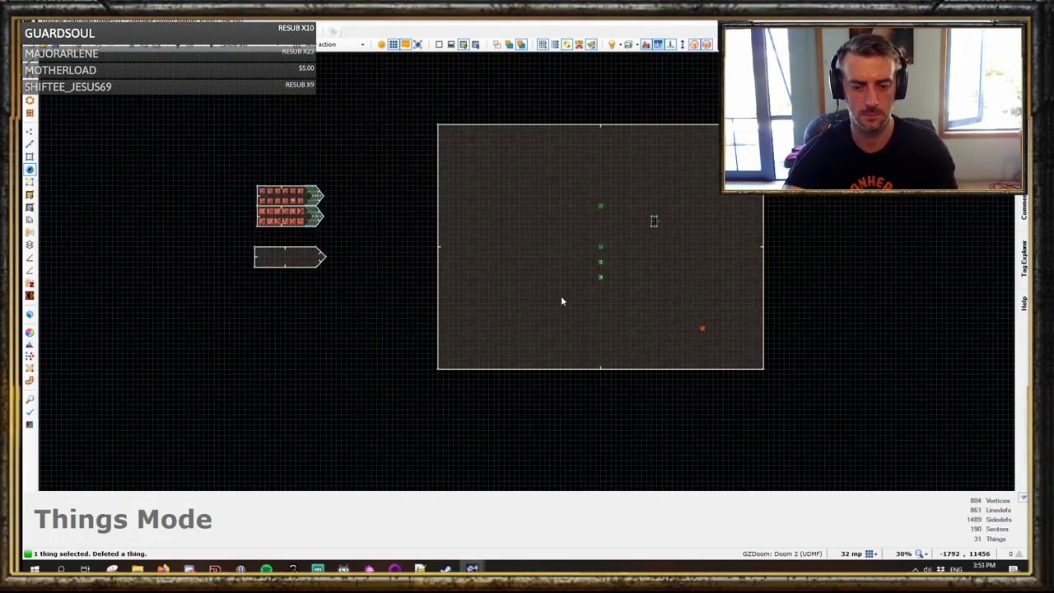
# Step: Move both monster closets, together with their monsters, slightly west of their current position
pyautogui.press('s')
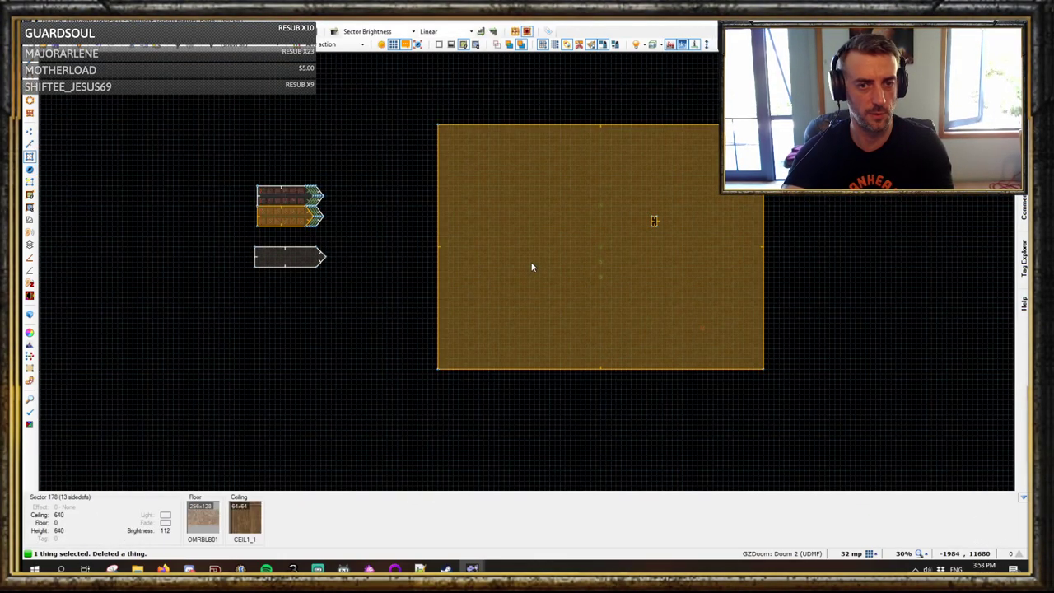
pyautogui.press('s')
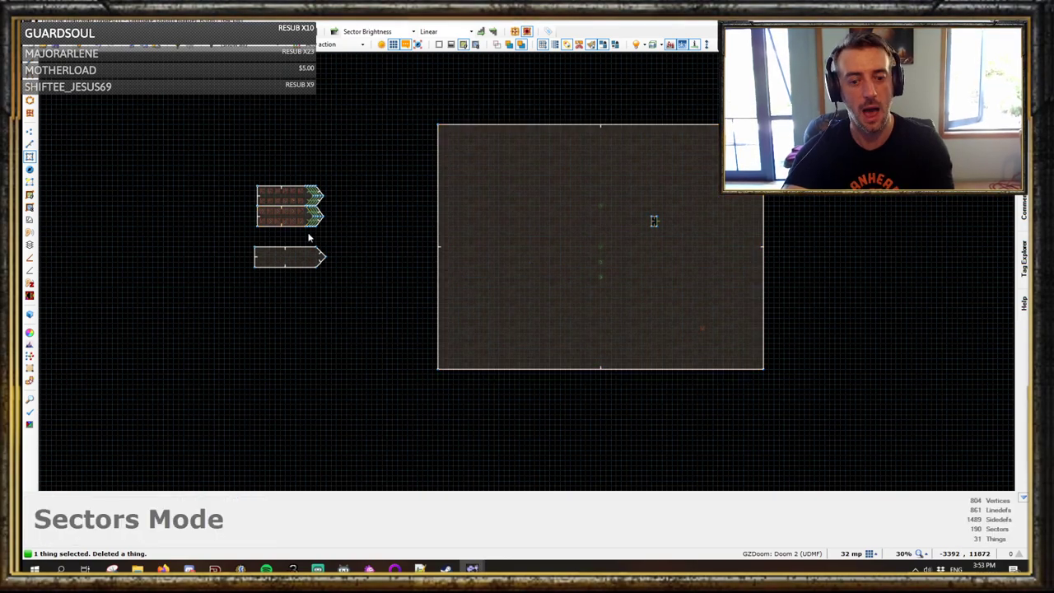
pyautogui.scroll(3, 302, 232)
pyautogui.press('l')
pyautogui.moveTo(168, 101); pyautogui.dragTo(337, 235)
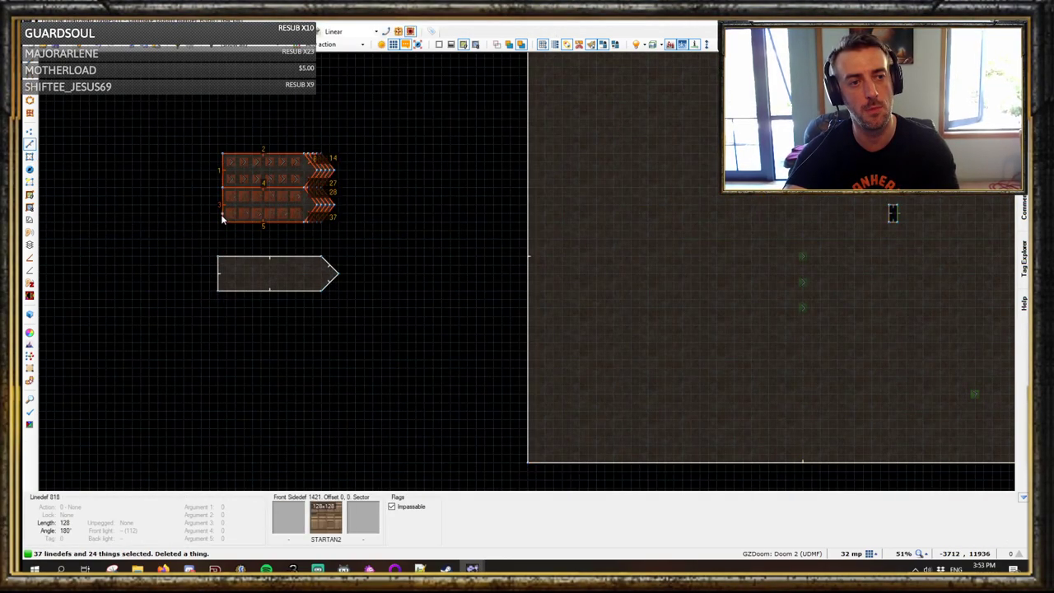
pyautogui.moveTo(221, 215); pyautogui.dragTo(200, 219, button='right')
# Step: Examine which sectors are joined by comparing the two monster closets and the empty closet with the large room
pyautogui.press('s')
pyautogui.moveTo(270, 214); pyautogui.dragTo(358, 243, button='middle')
pyautogui.scroll(1, 323, 250)
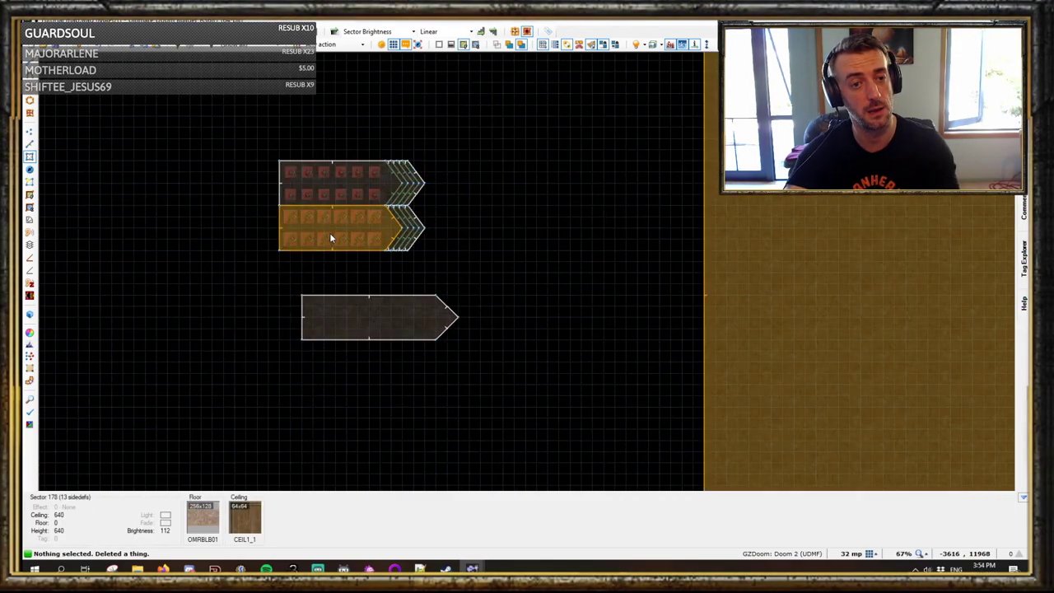
pyautogui.press('s')
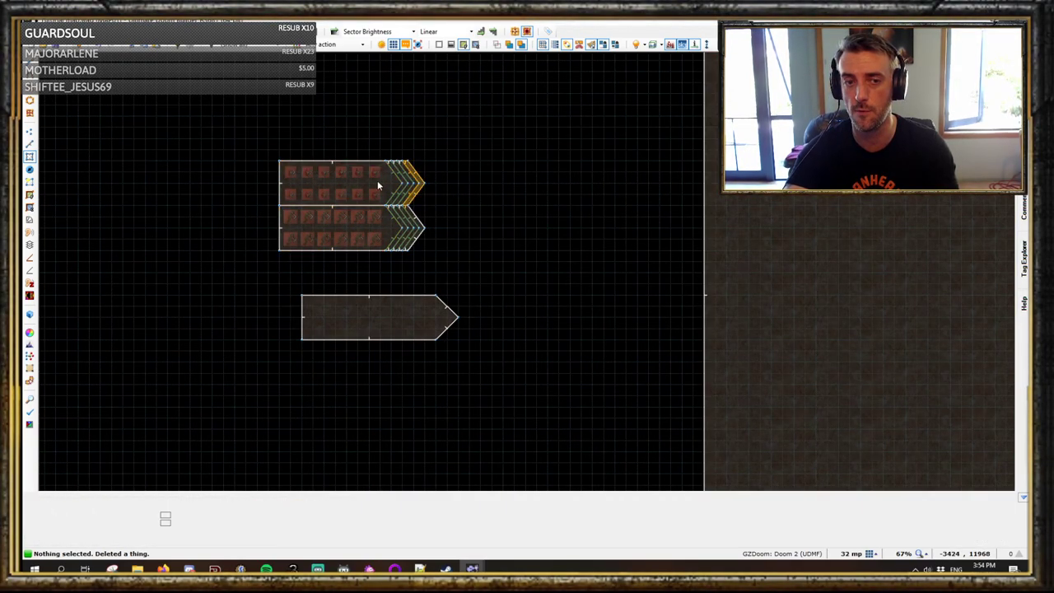
pyautogui.press('s')
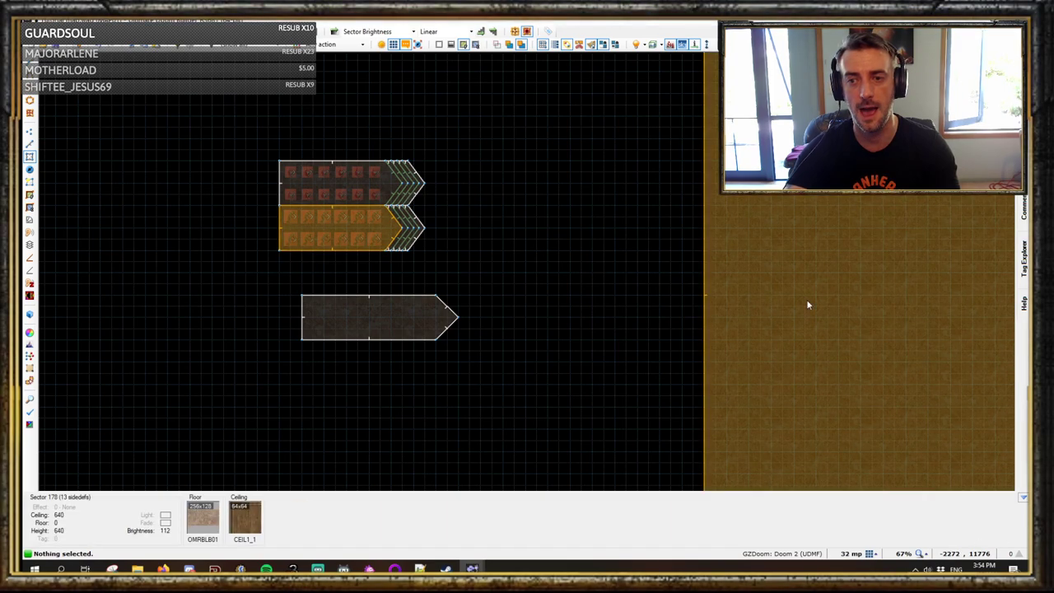
pyautogui.scroll(-2, 790, 301)
pyautogui.press('s')
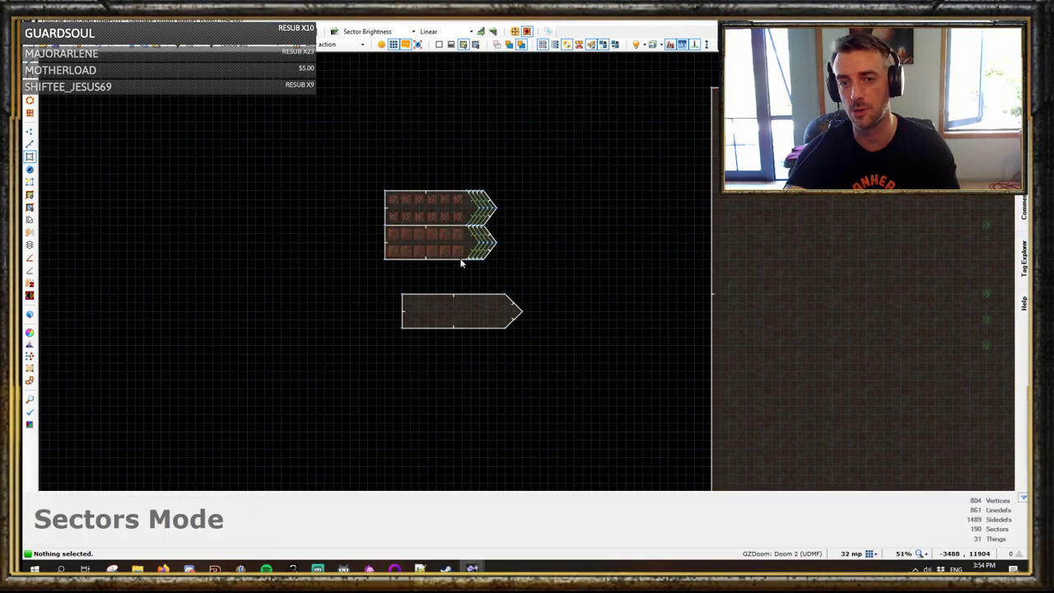
pyautogui.press('s')
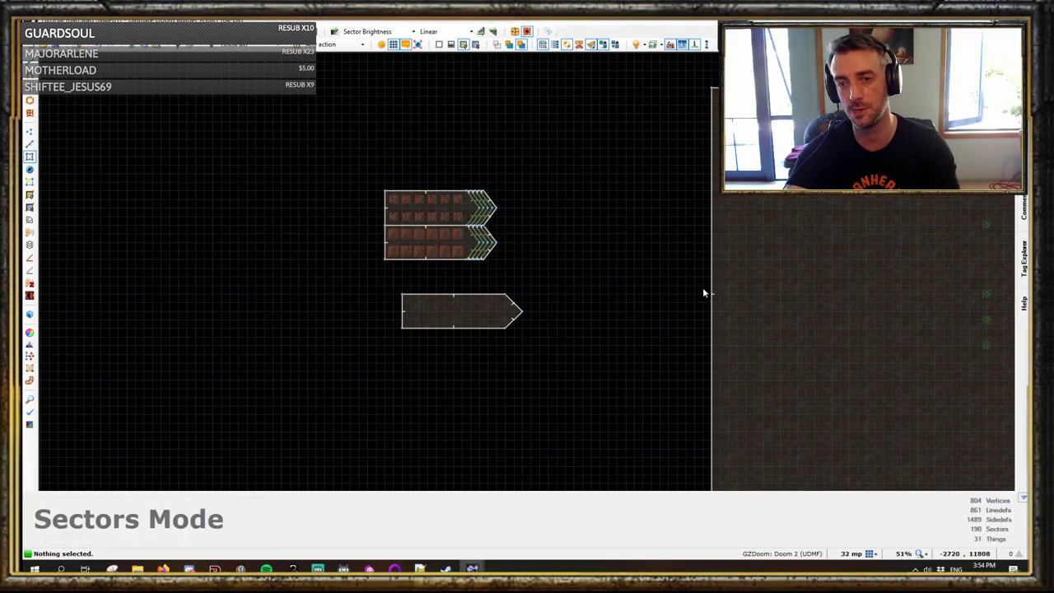
pyautogui.press('s')
pyautogui.scroll(-2, 785, 284)
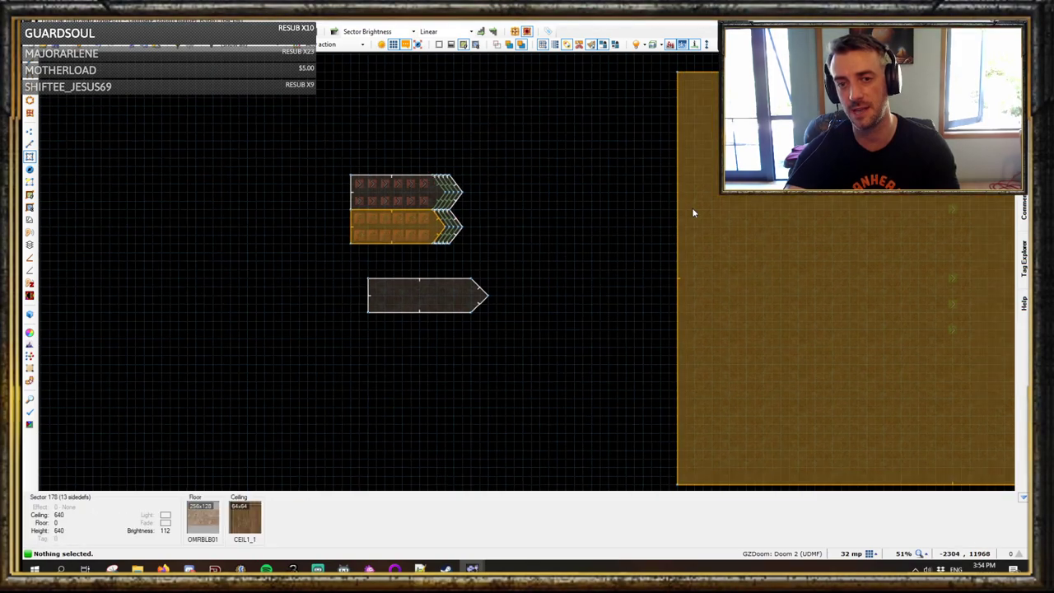
pyautogui.press('s')
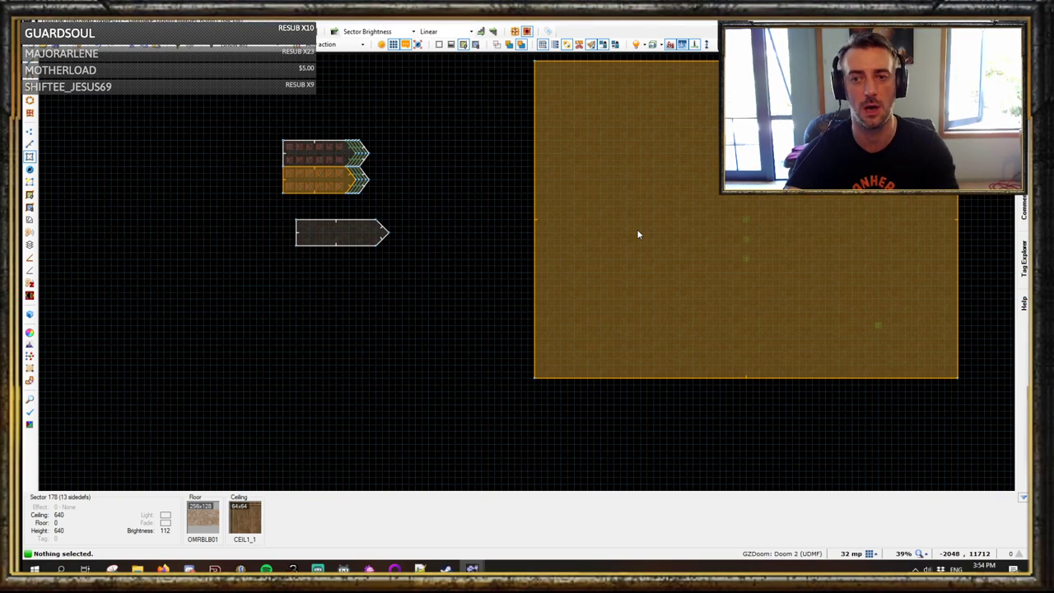
pyautogui.moveTo(665, 190); pyautogui.dragTo(588, 211, button='middle')
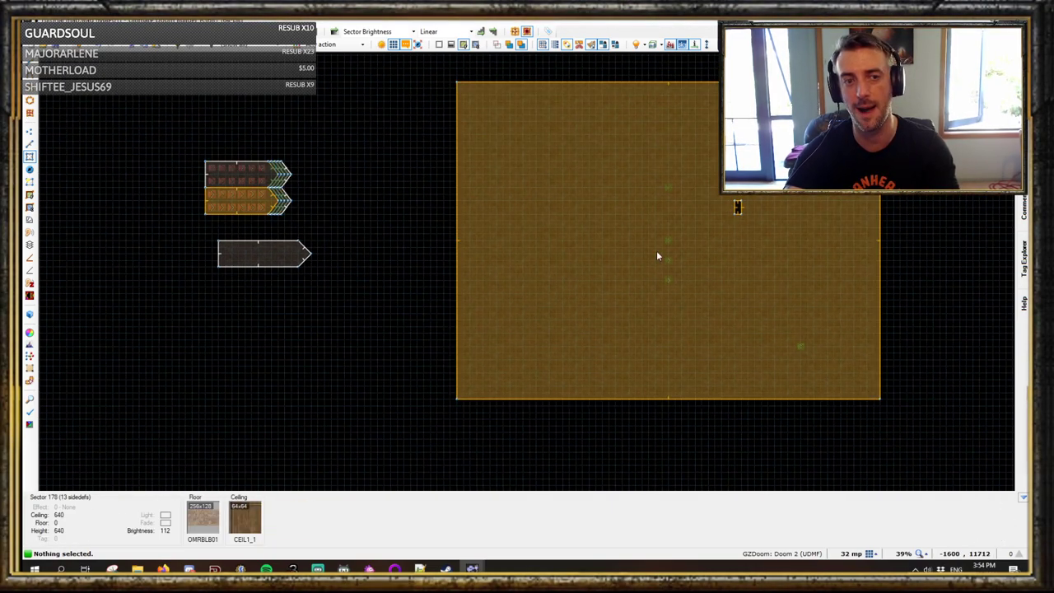
pyautogui.moveTo(194, 210); pyautogui.dragTo(256, 222, button='middle')
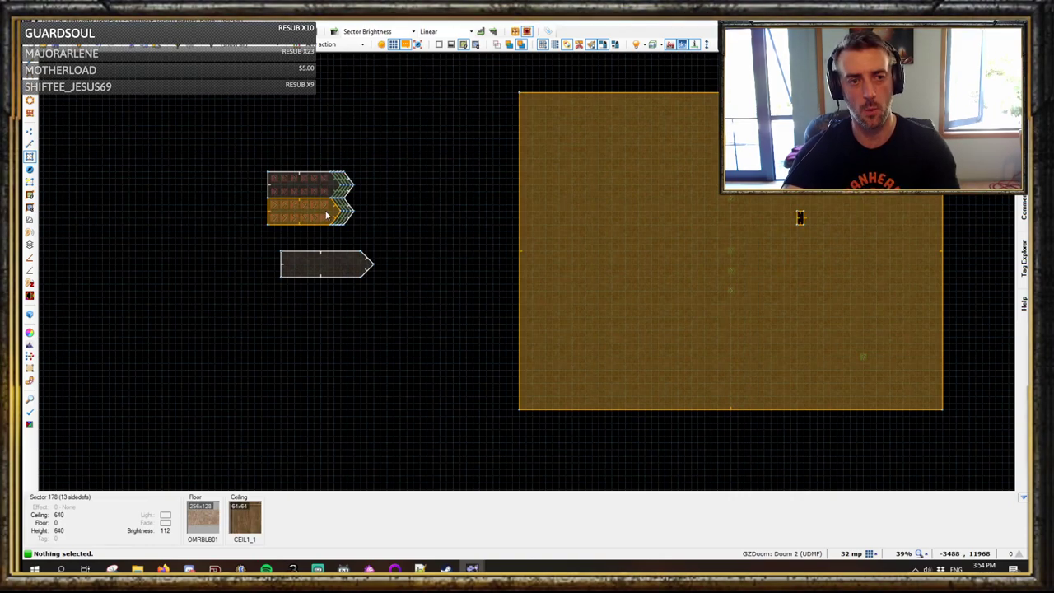
pyautogui.press('s')
pyautogui.press('Right')
pyautogui.press('Down')
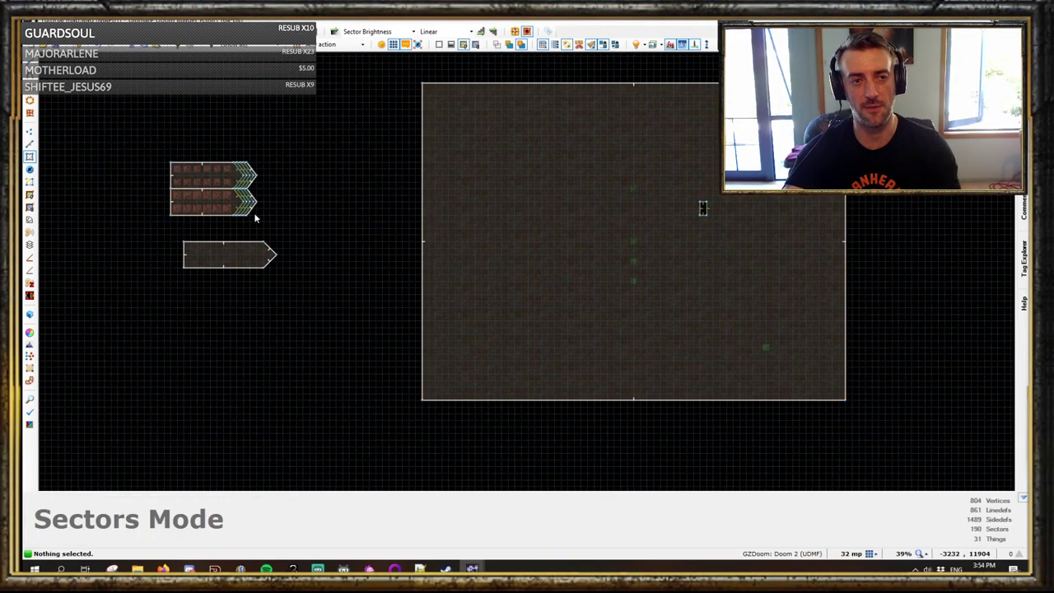
pyautogui.moveTo(293, 247); pyautogui.dragTo(393, 248, button='middle')
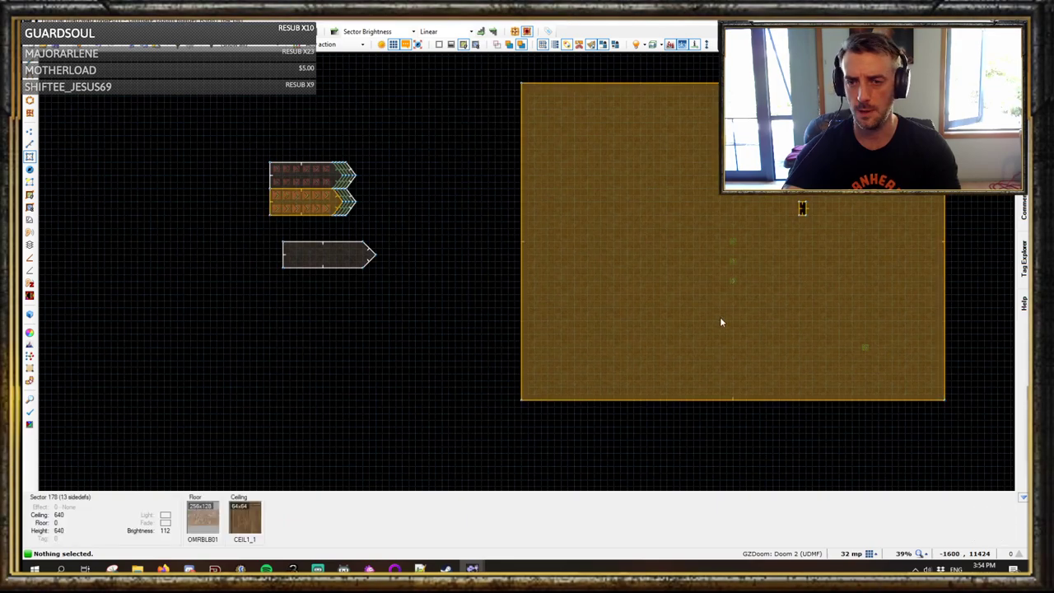
# Step: Set the brightness of the large room's sector to 192
pyautogui.moveTo(849, 340); pyautogui.dragTo(666, 303, button='middle')
pyautogui.scroll(1, 659, 266)
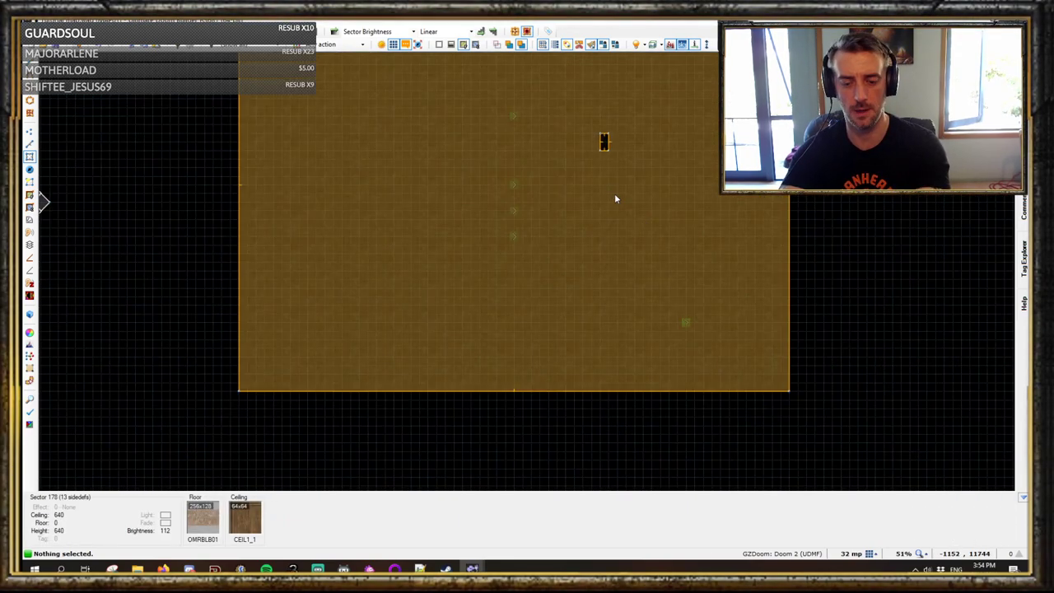
pyautogui.press('l')
pyautogui.press('s')
pyautogui.rightClick(536, 278)
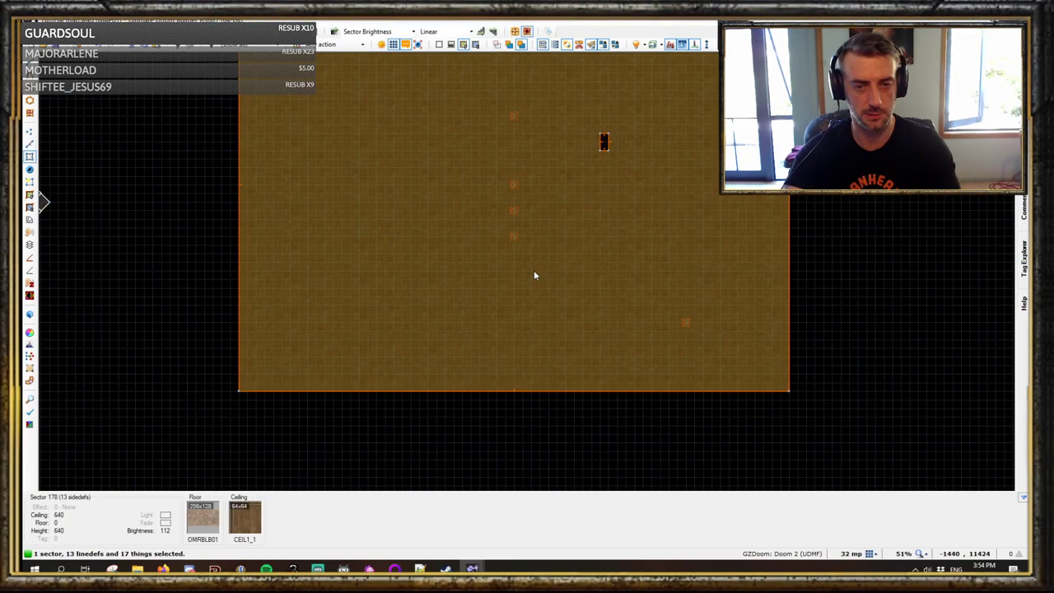
pyautogui.write('192')
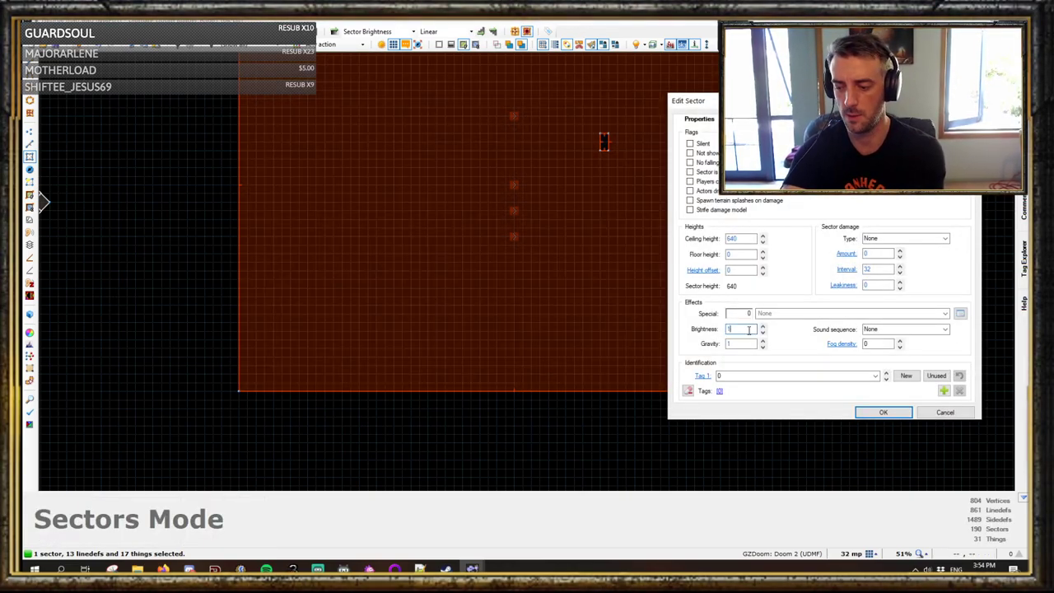
pyautogui.click(882, 412)
# Step: Check sound propagation between the large room, the monster closets and the separate empty closet
pyautogui.scroll(-3, 527, 287)
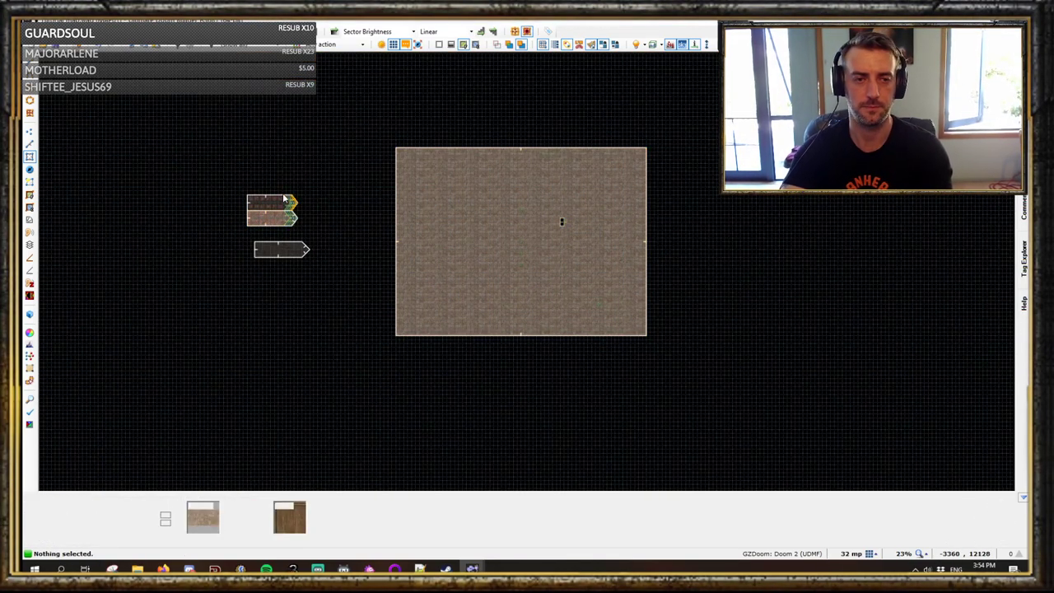
pyautogui.scroll(6, 192, 223)
pyautogui.scroll(-6, 617, 225)
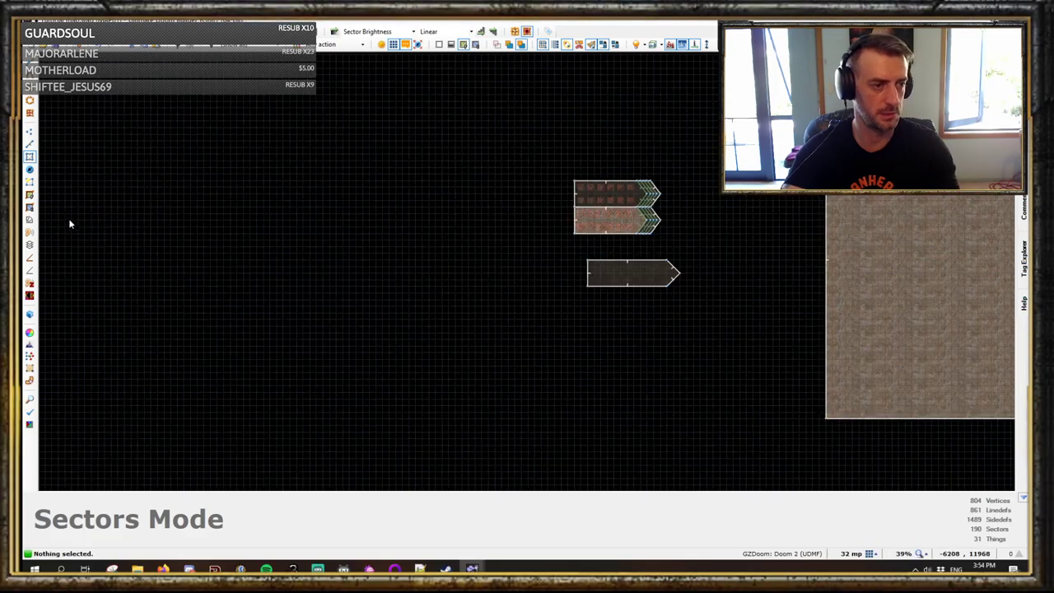
pyautogui.click(30, 232)
pyautogui.scroll(4, 910, 248)
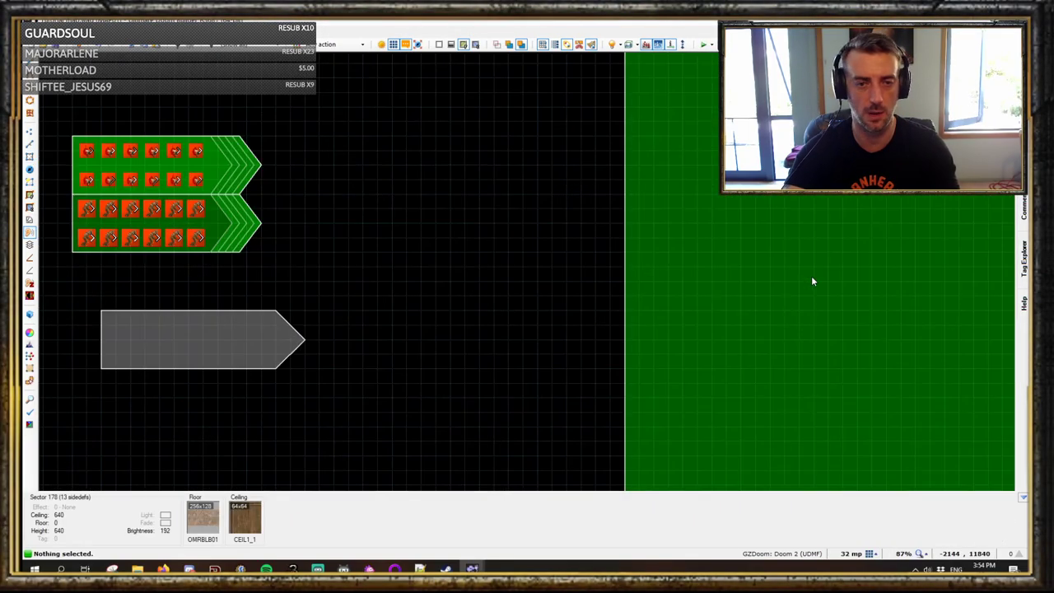
pyautogui.scroll(-4, 812, 280)
pyautogui.moveTo(524, 231); pyautogui.dragTo(361, 214, button='middle')
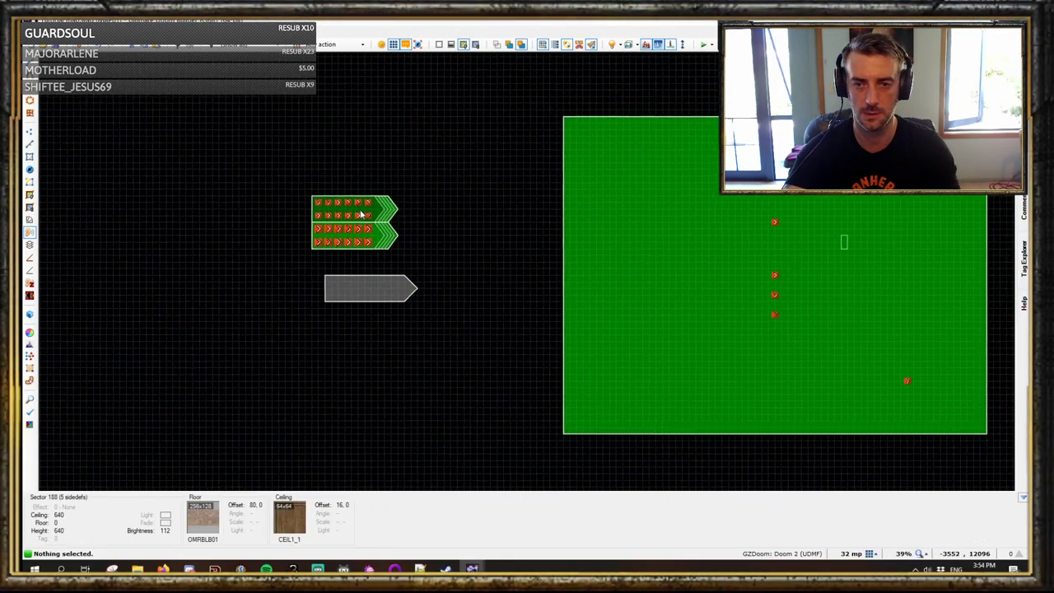
# Step: Play-test the map: fire a shot, activate the switch block and back away to watch for teleporting monsters
pyautogui.press('s')
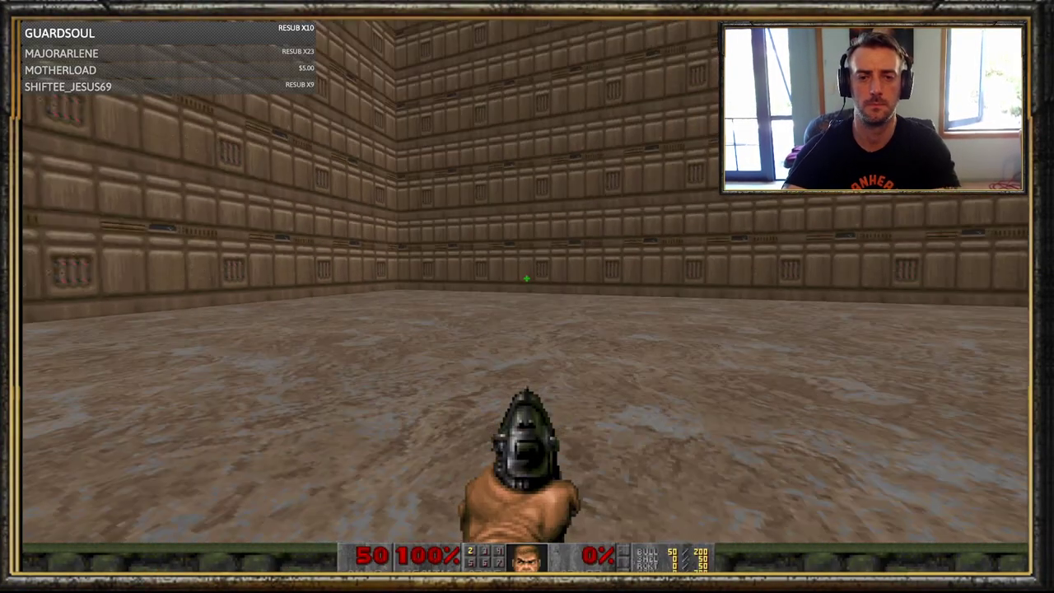
pyautogui.press('w')
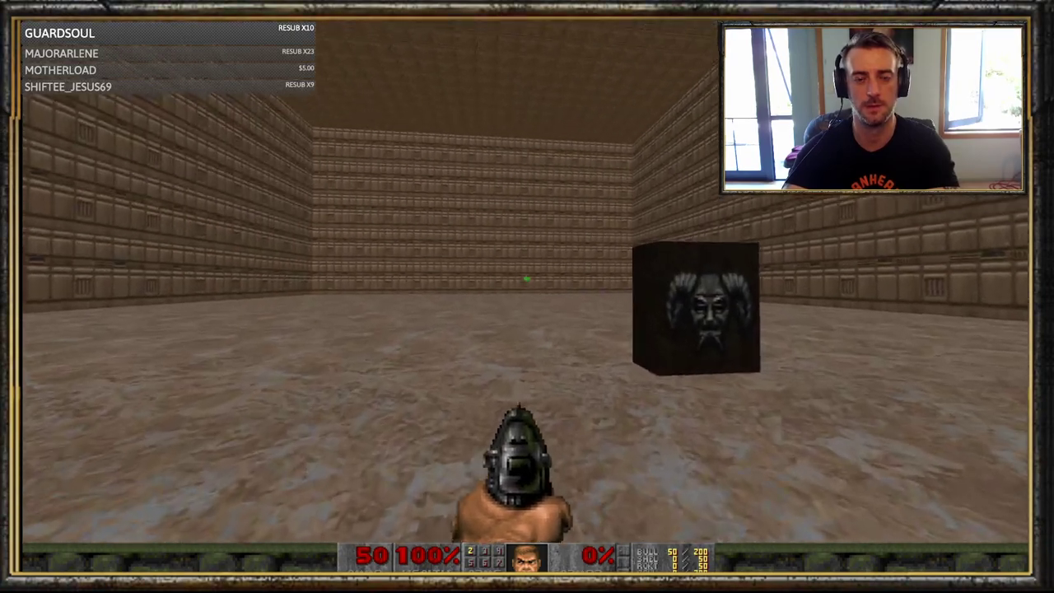
pyautogui.click(526, 278)
pyautogui.press('d')
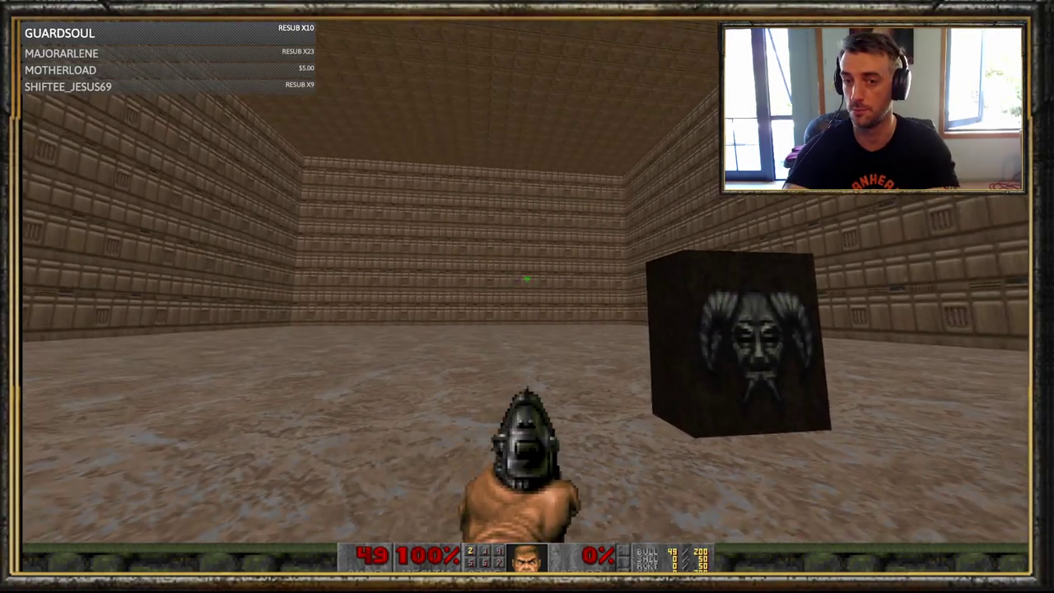
pyautogui.press('w')
pyautogui.press('e')
pyautogui.press('s')
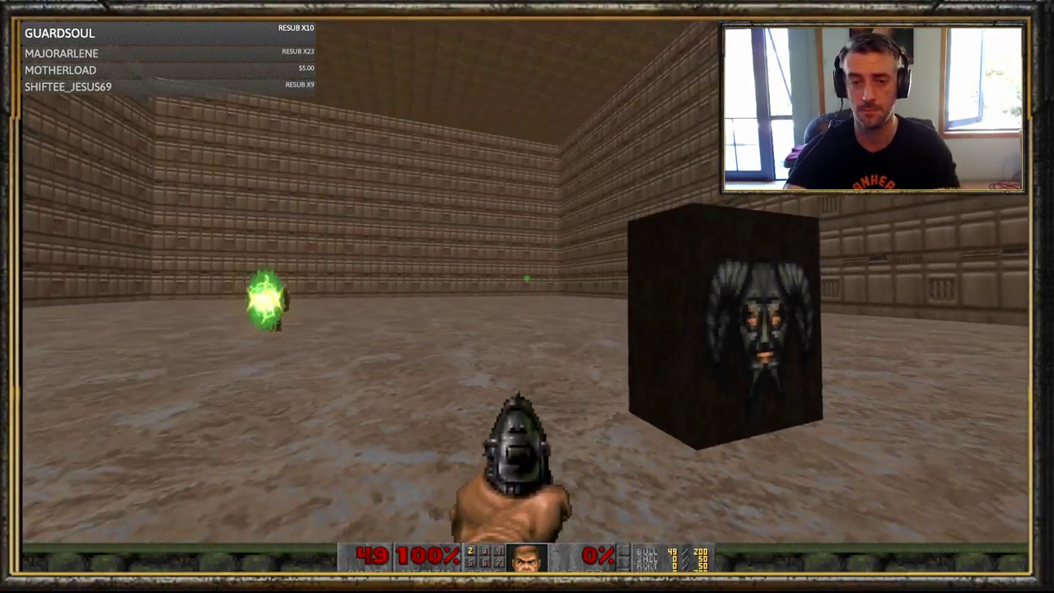
pyautogui.press('s')
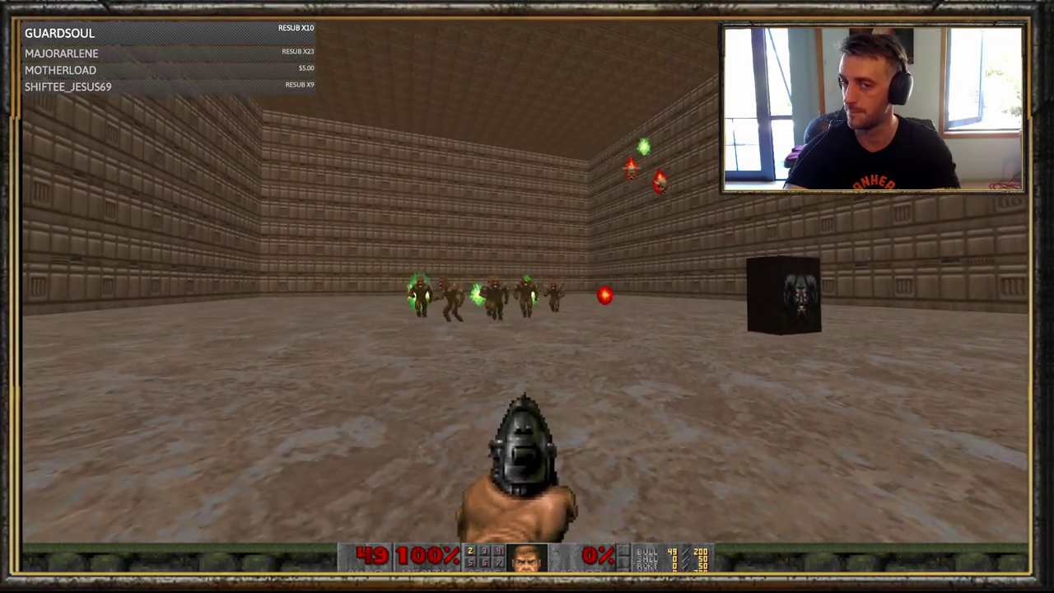
pyautogui.press('s')
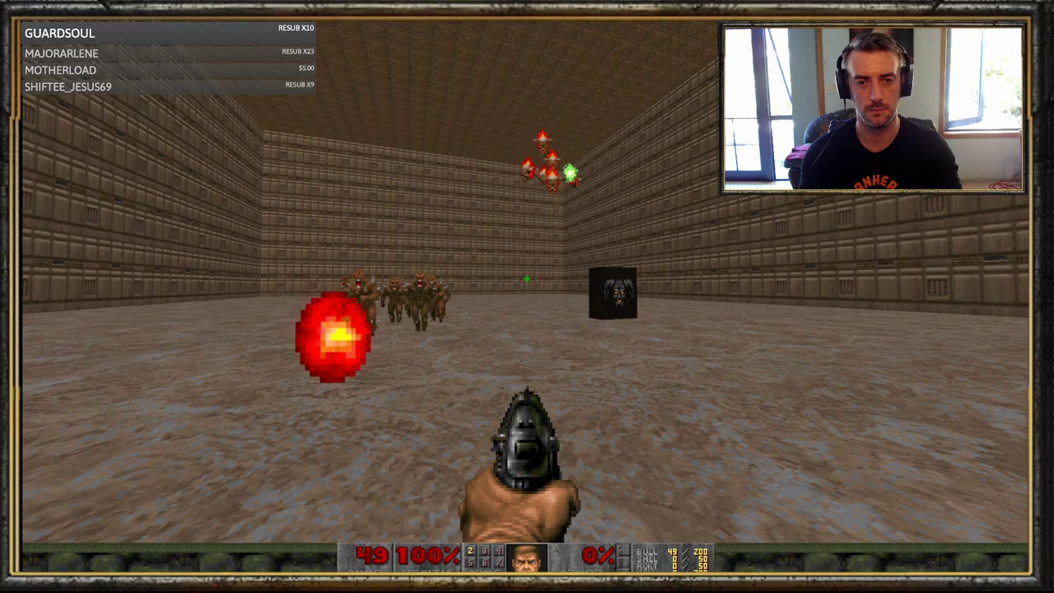
# Step: Restart the play-test, fire one shot, trigger the switch again and circle the room to observe the imps and Lost Souls
pyautogui.press('F9')
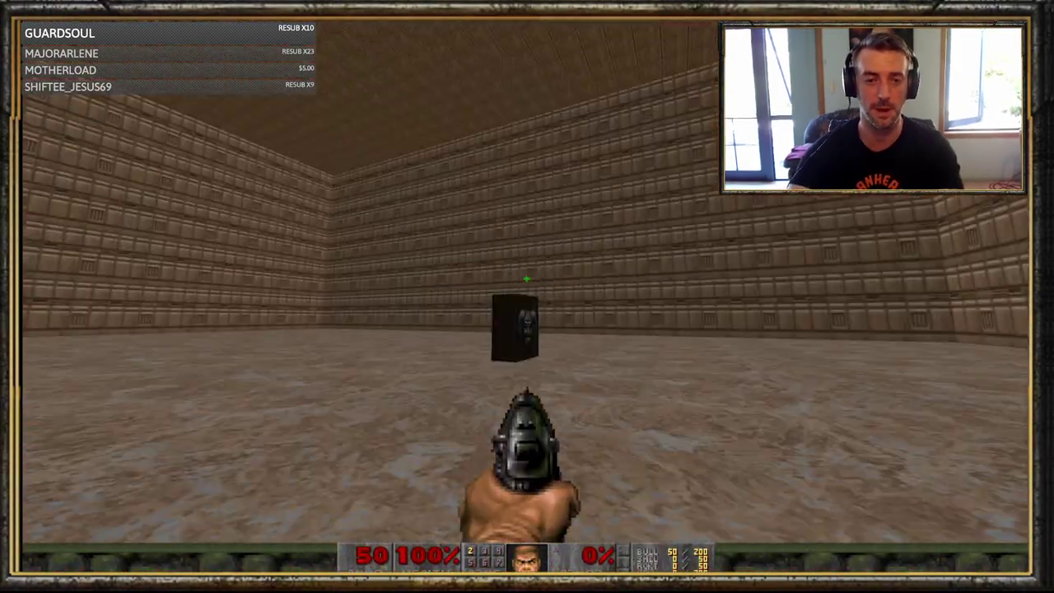
pyautogui.press('w')
pyautogui.press('w')
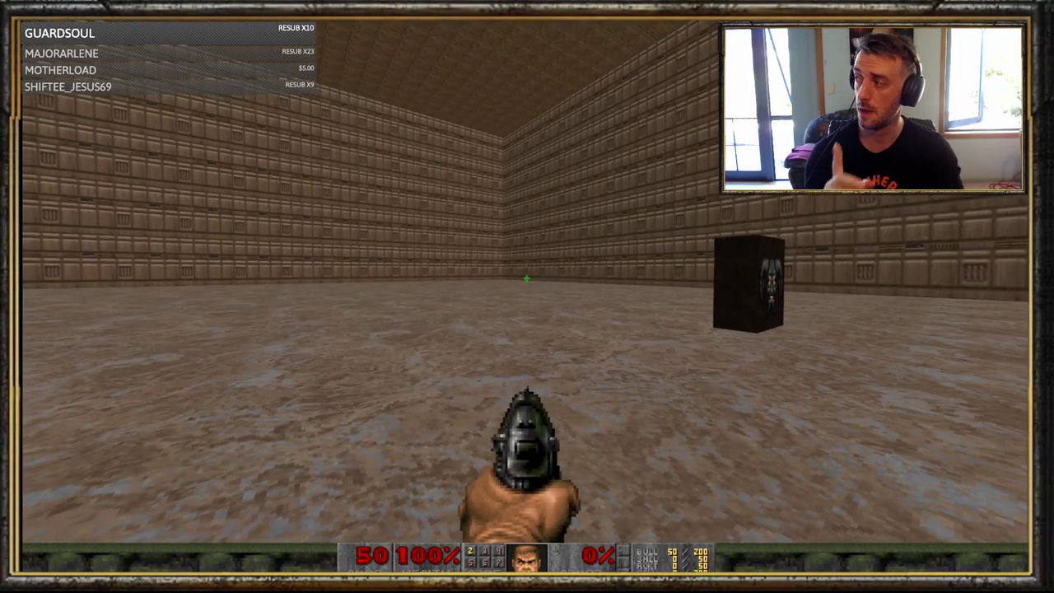
pyautogui.click(526, 279)
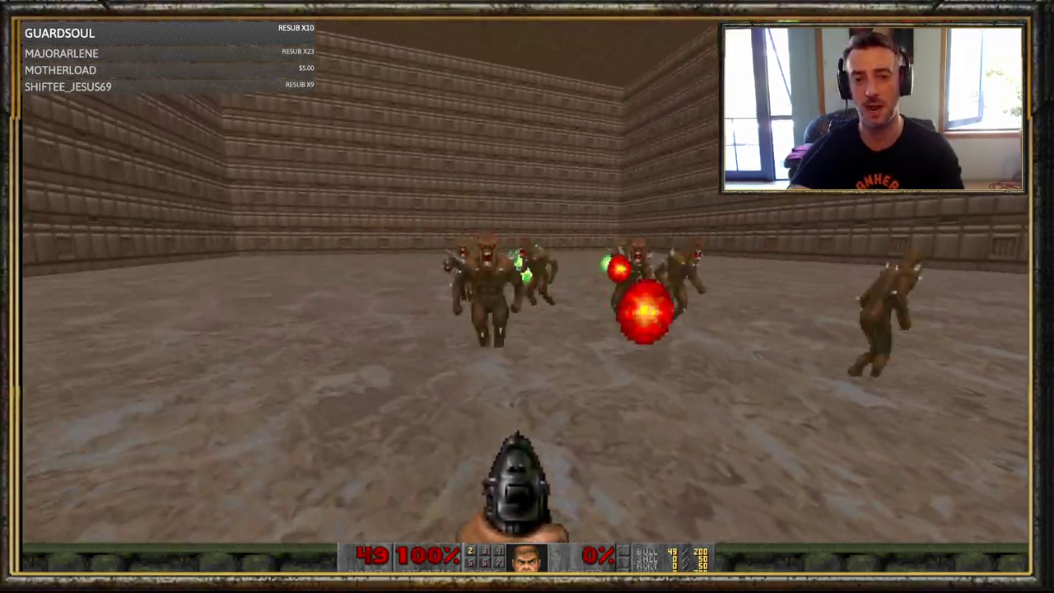
pyautogui.press('s')
pyautogui.press('d')
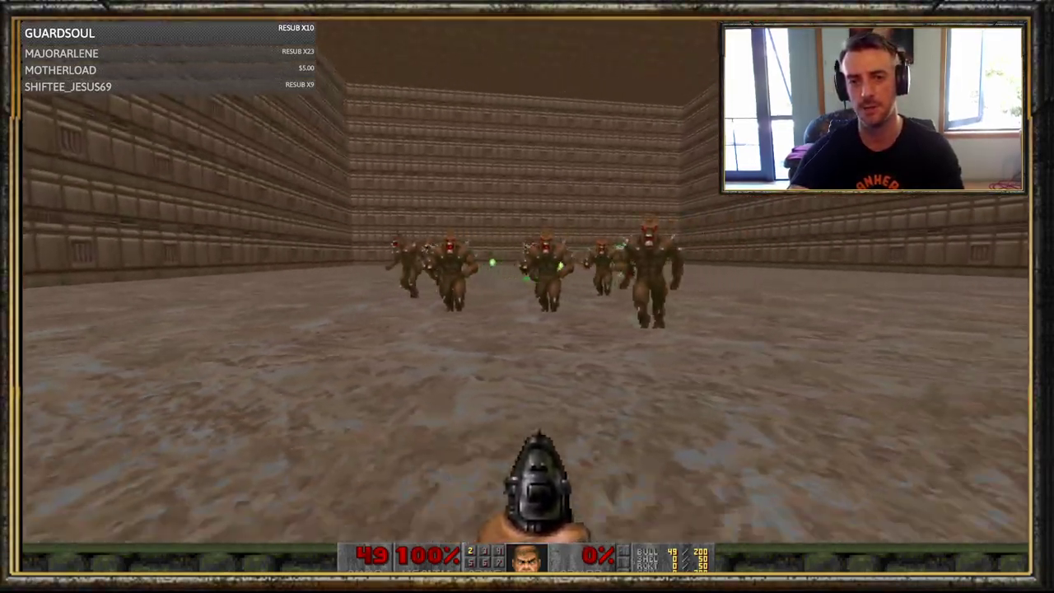
pyautogui.press('d')
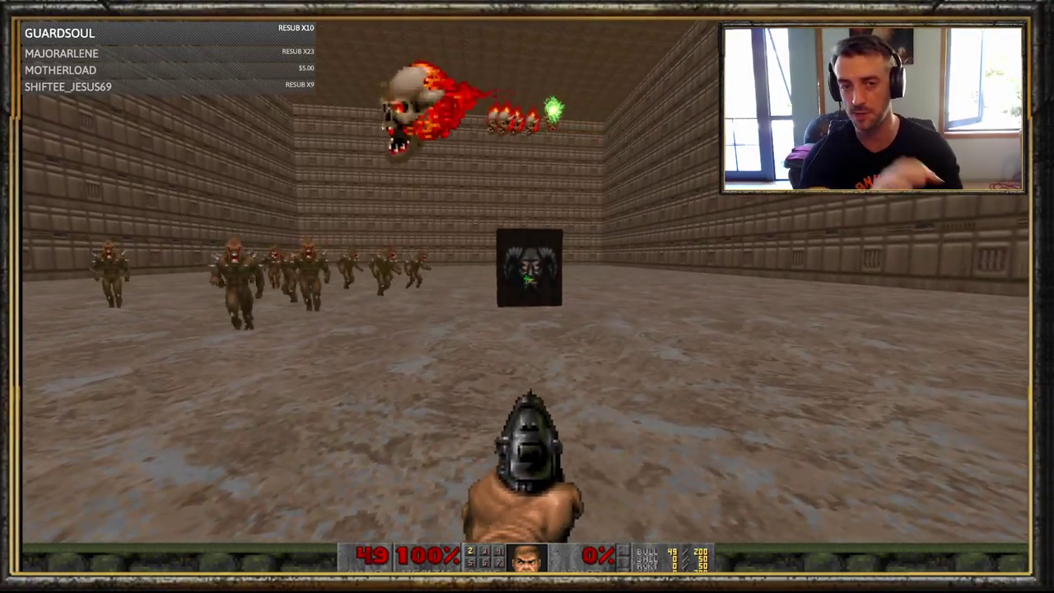
pyautogui.press('d')
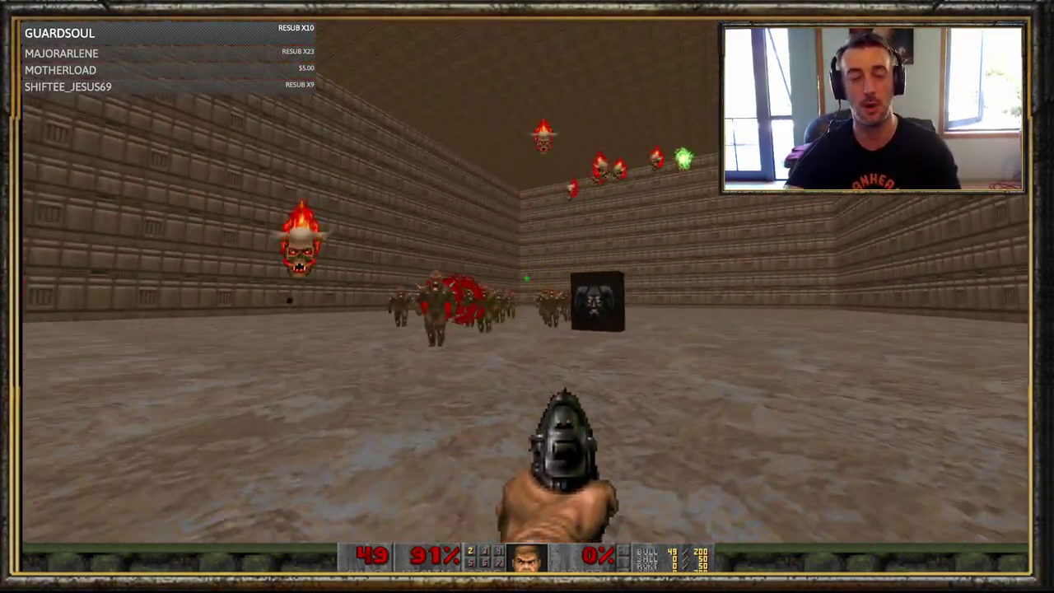
pyautogui.press('d')
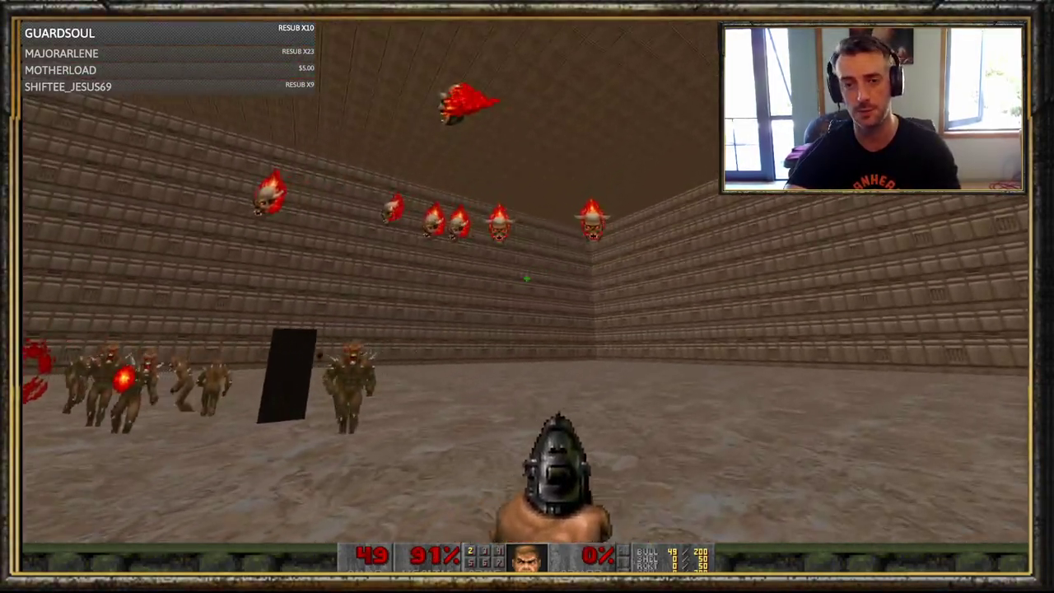
pyautogui.press('d')
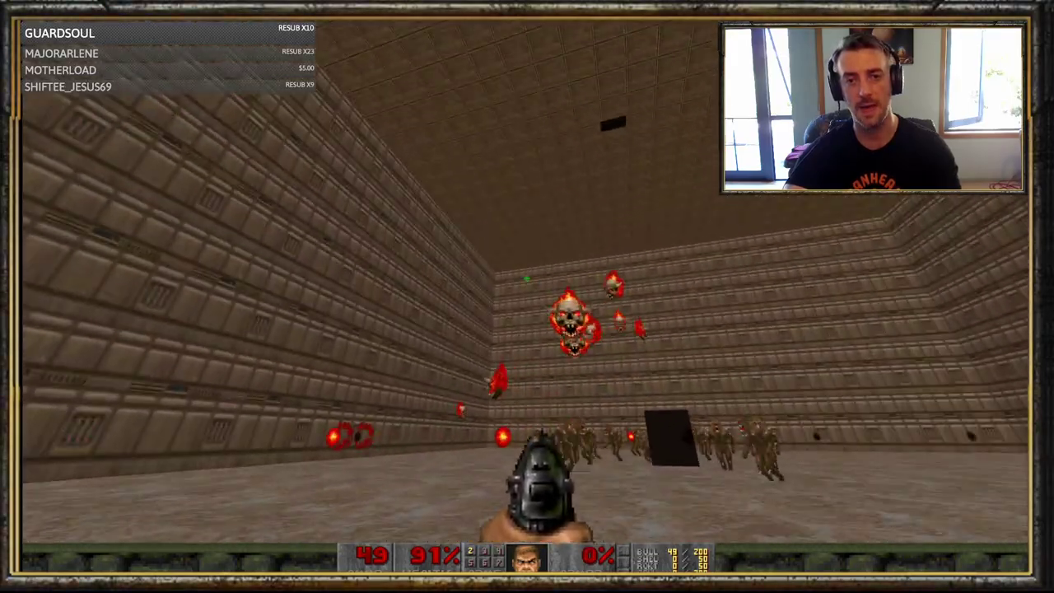
# Step: Circle the large room to observe the teleported imps and Lost Souls from different sides, and quit the play-test
pyautogui.press('d')
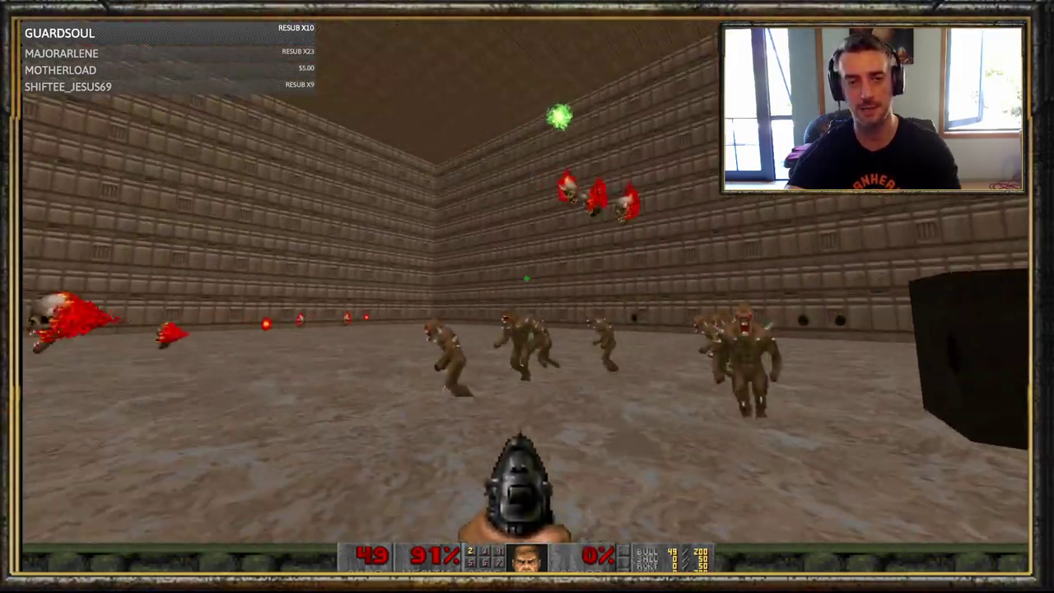
pyautogui.press('Tab')
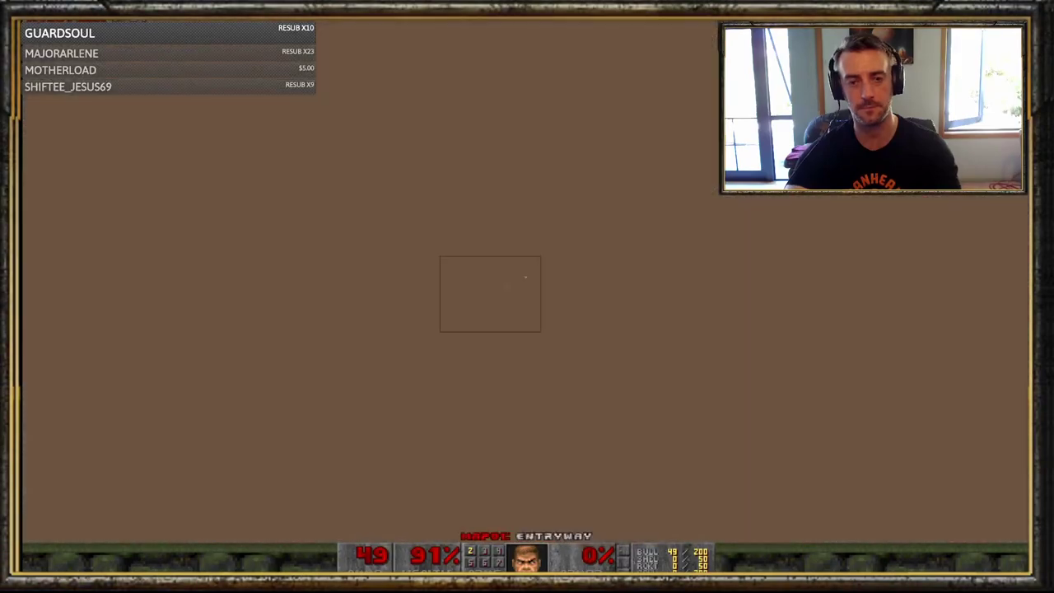
pyautogui.press('Tab')
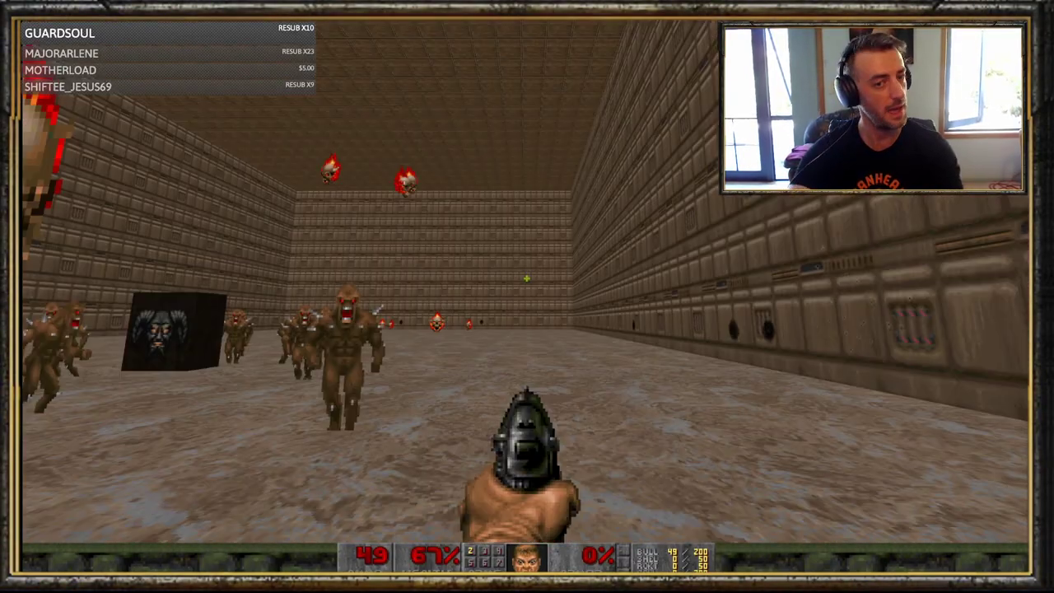
pyautogui.press('Tab')
pyautogui.press('Tab')
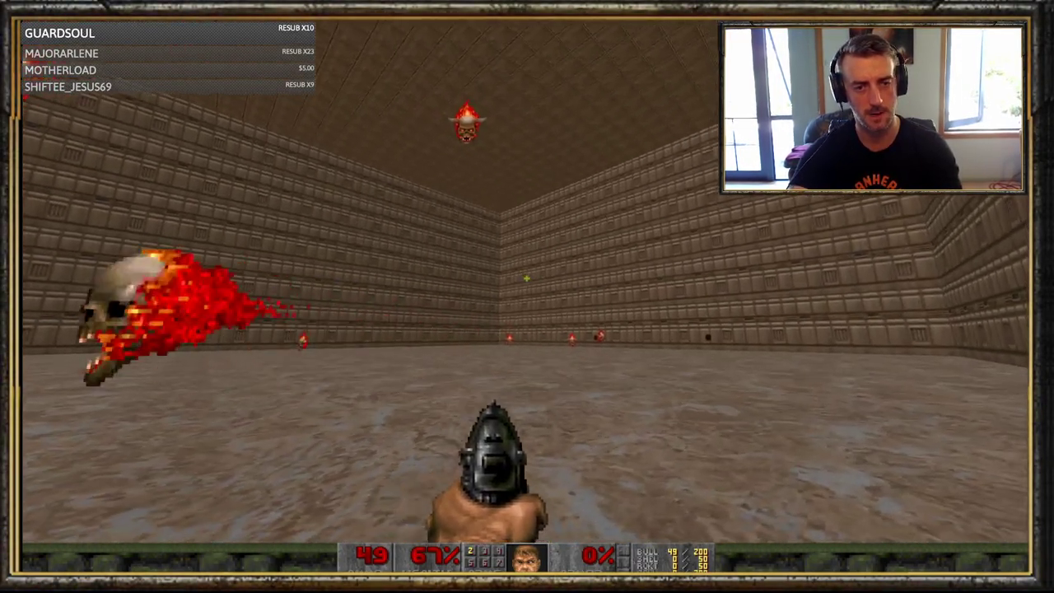
pyautogui.press('Left')
pyautogui.press('a')
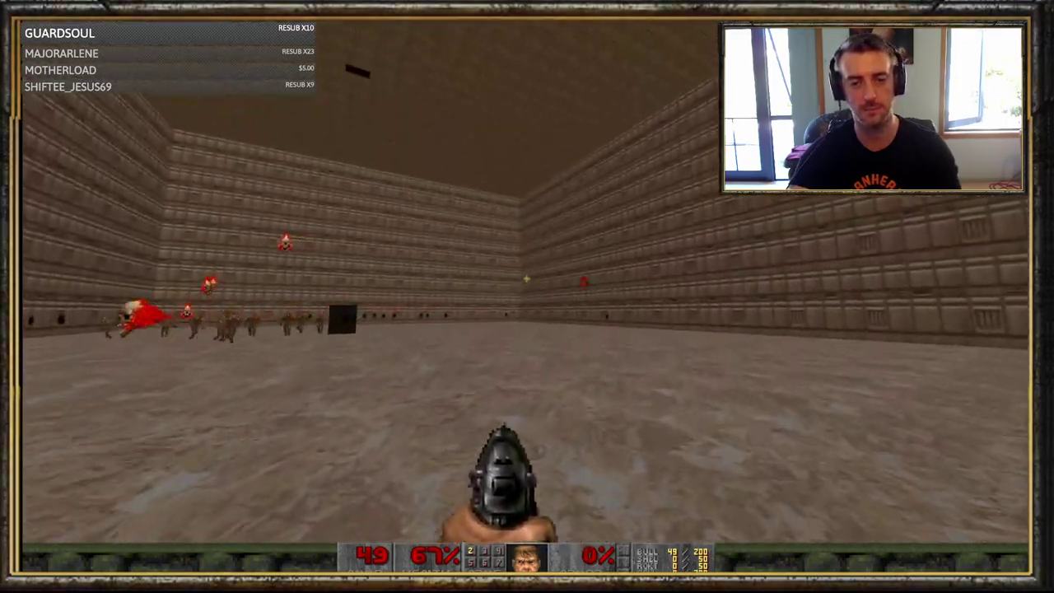
pyautogui.press('w')
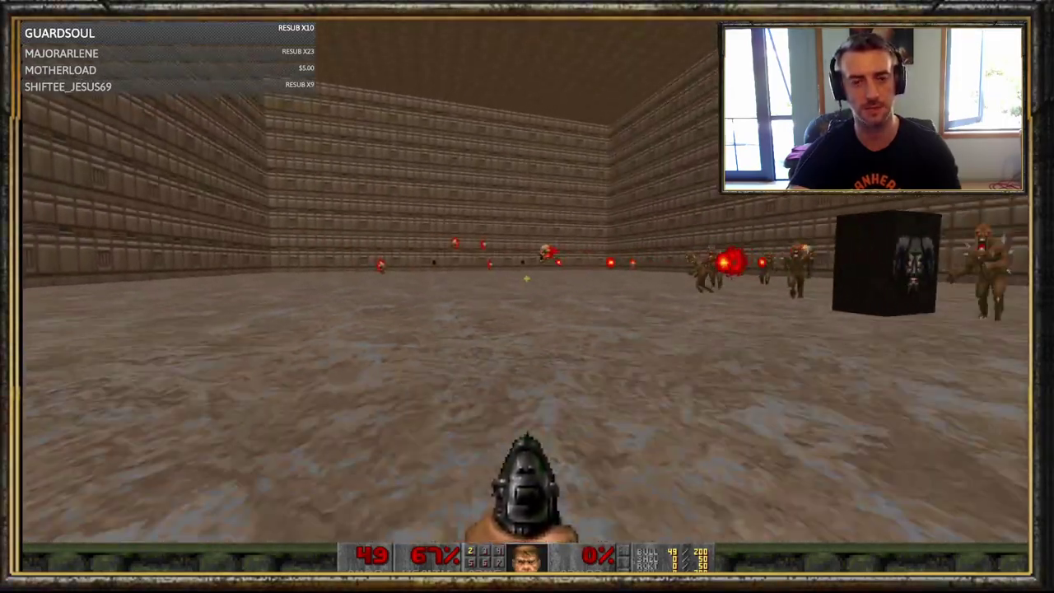
pyautogui.press('Escape')
pyautogui.press('Up')
pyautogui.press('Return')
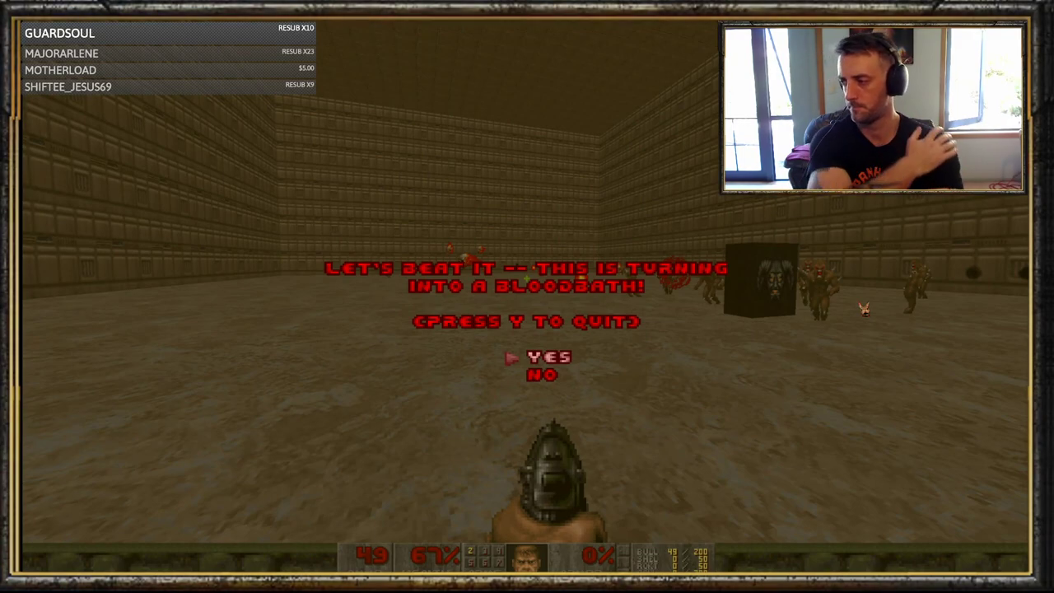
pyautogui.press('y')
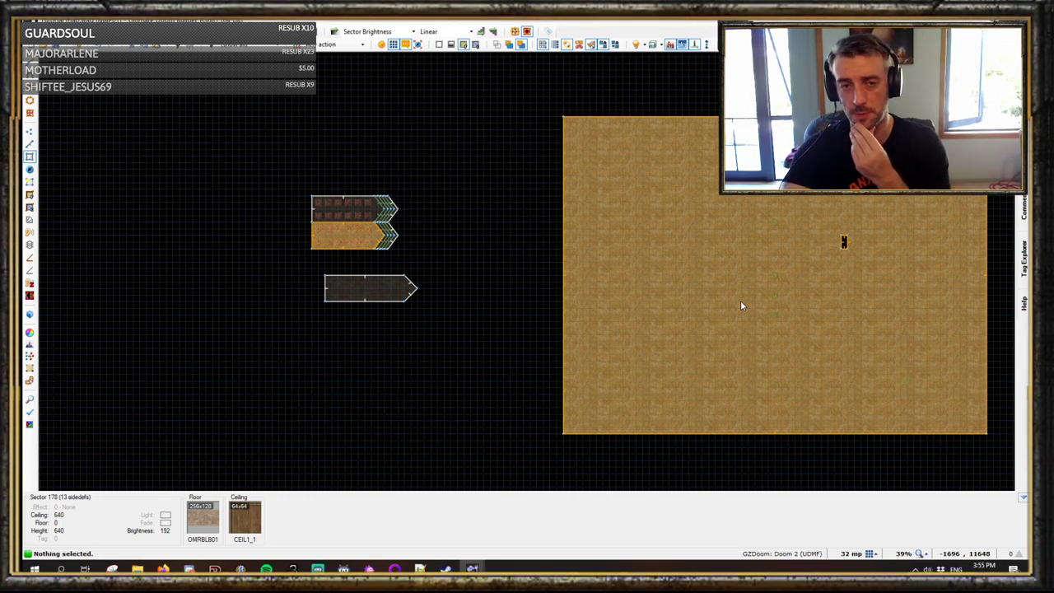
# Step: Start the map's ACS script with the line #include "zcommon.acs", followed by a blank line
pyautogui.press('F10')
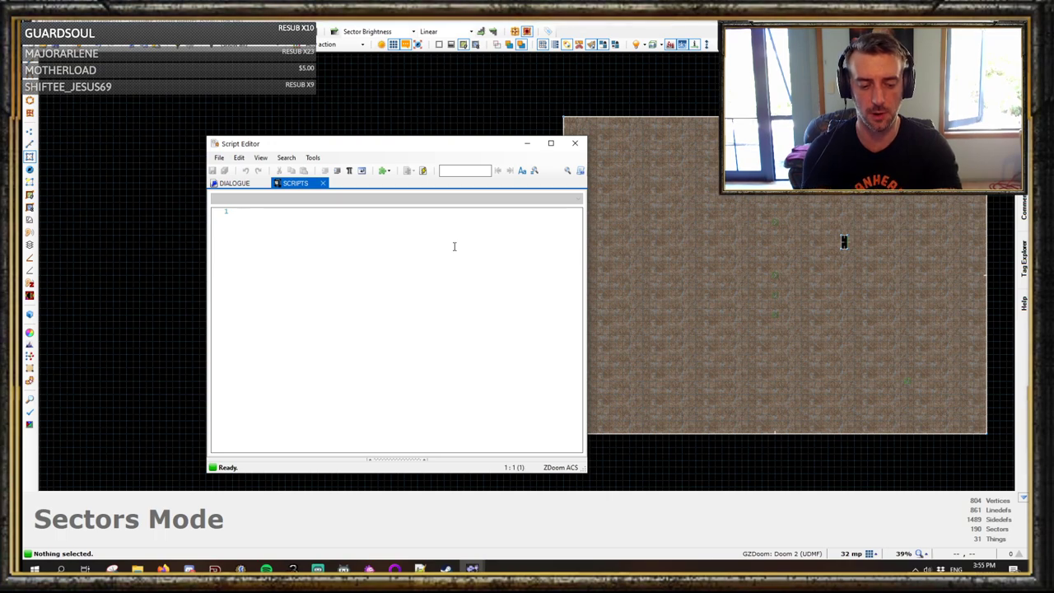
pyautogui.write('#include "')
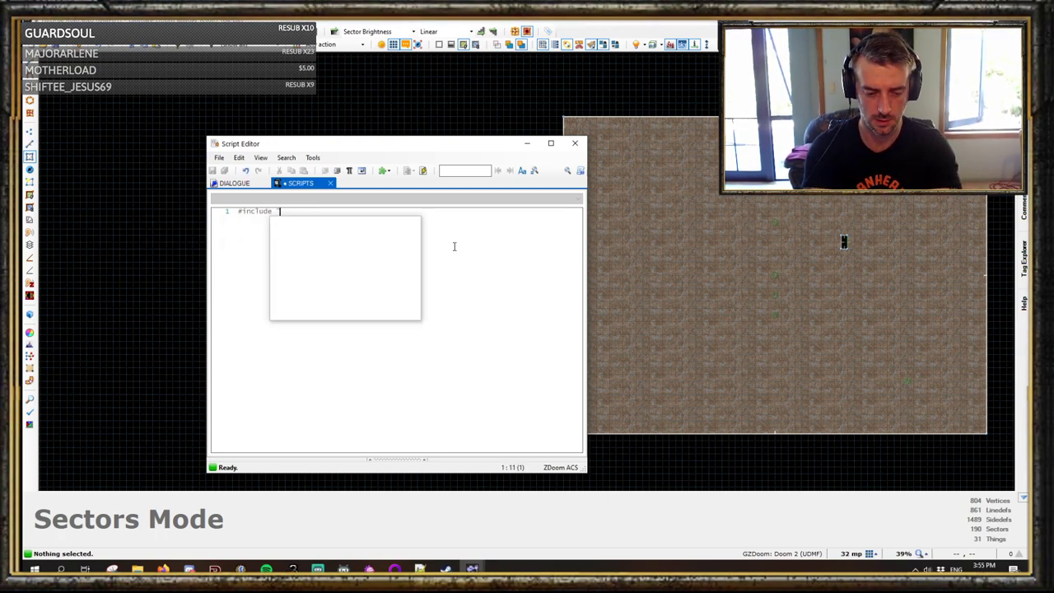
pyautogui.write('scom')
pyautogui.press('BackSpace')
pyautogui.press('BackSpace')
pyautogui.press('BackSpace')
pyautogui.press('BackSpace')
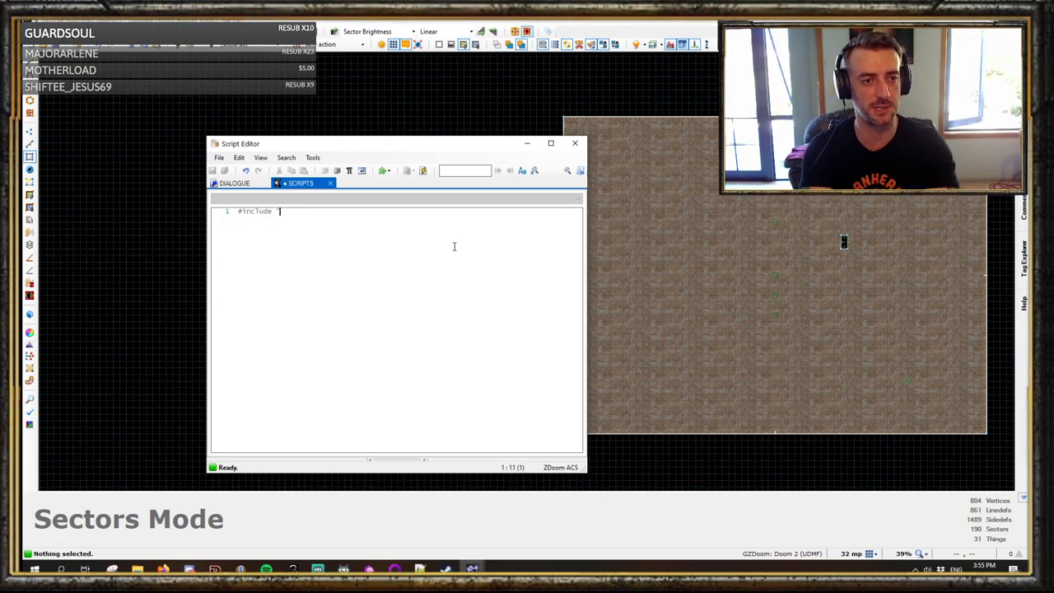
pyautogui.press('BackSpace')
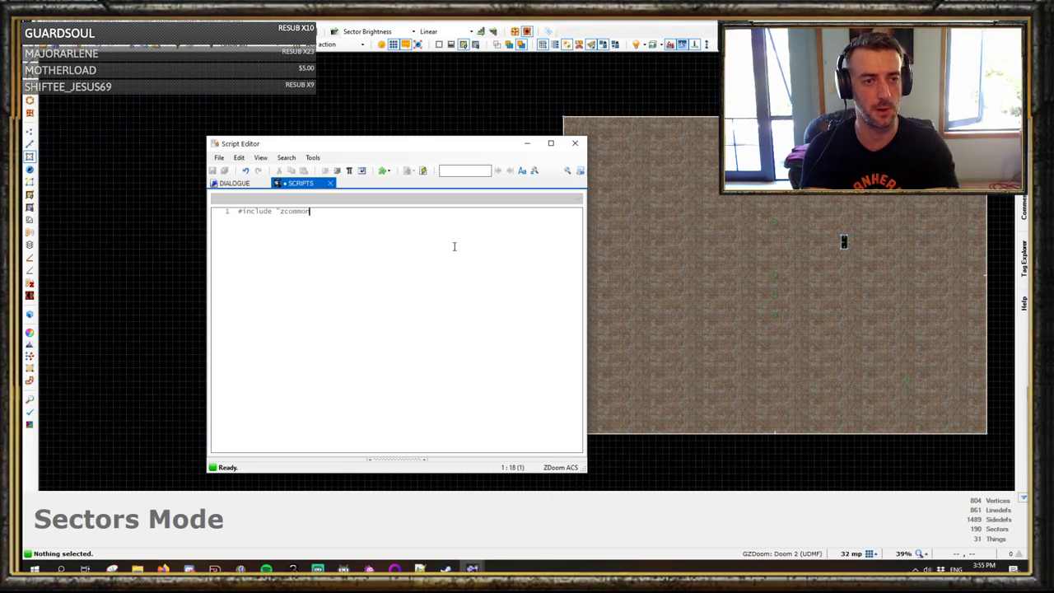
pyautogui.write('mon.acs"')
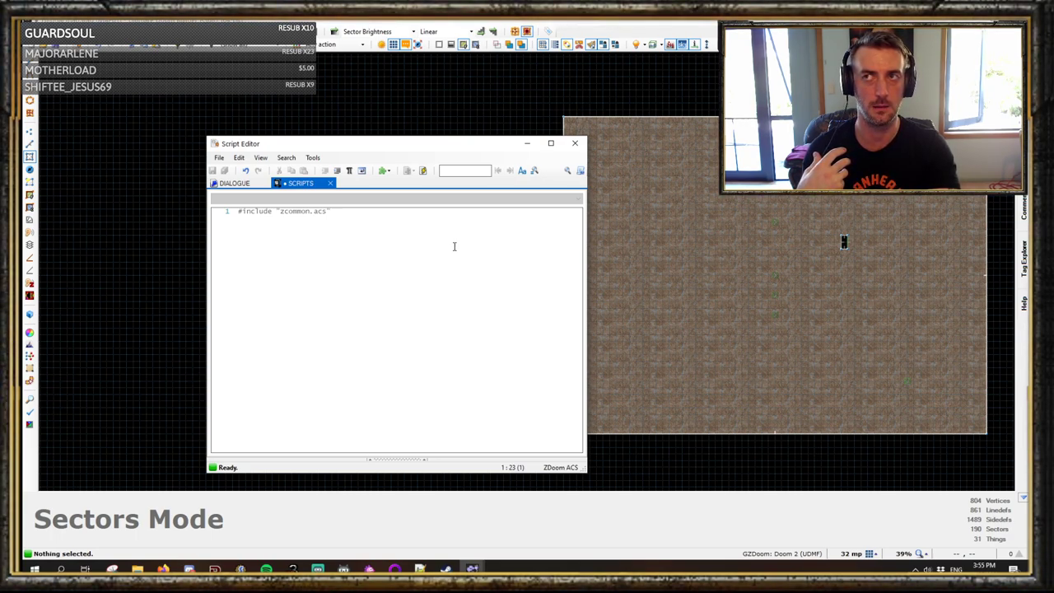
pyautogui.press('Return')
pyautogui.press('Return')
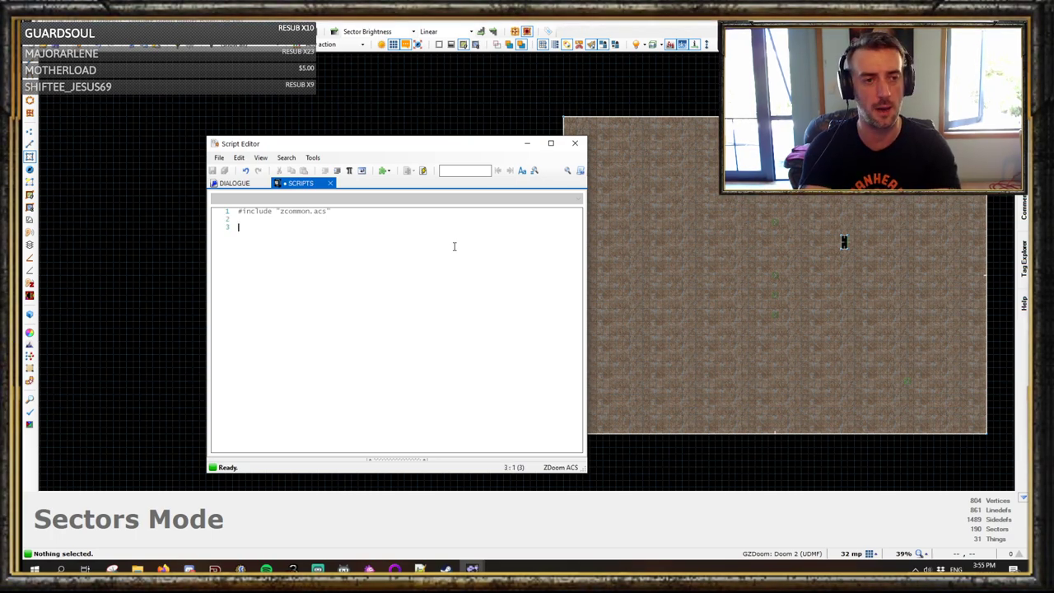
# Step: Add an empty script 1 (void) block below the include line and minimize the script editor
pyautogui.write('scri')
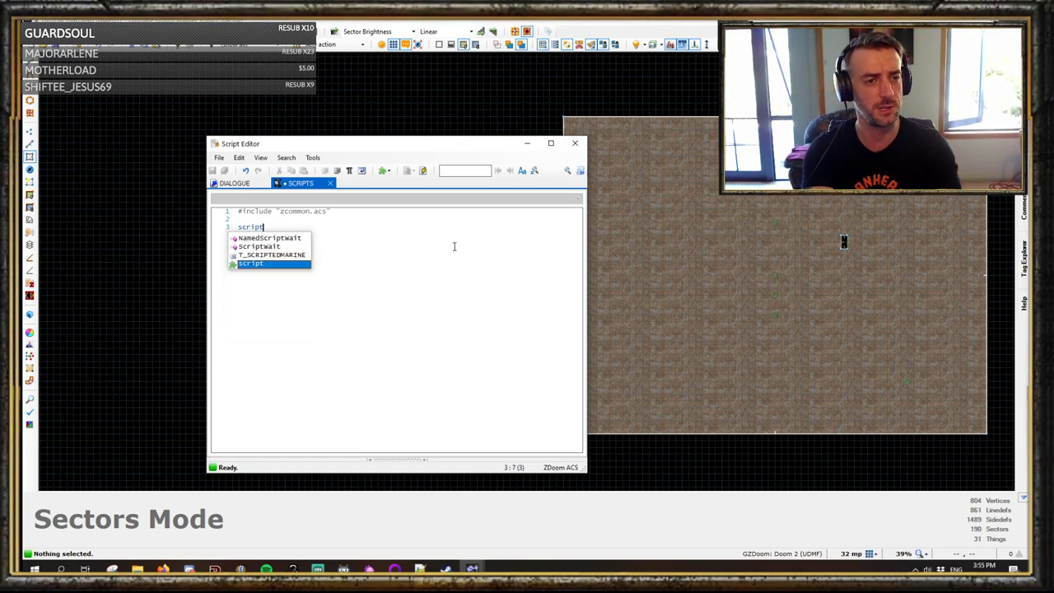
pyautogui.write('pt ')
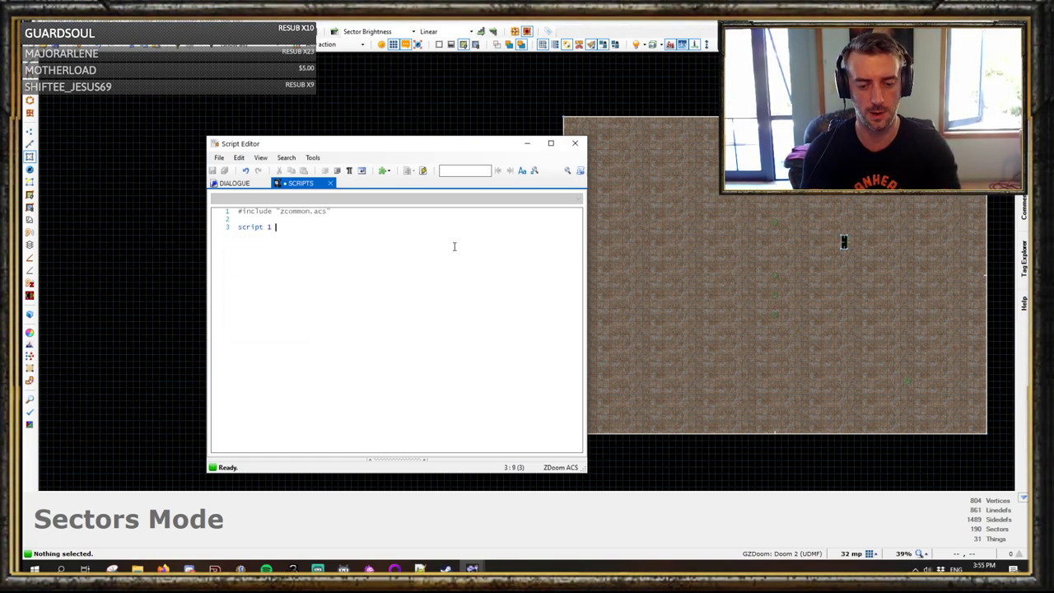
pyautogui.write('1 (void){')
pyautogui.press('Return')
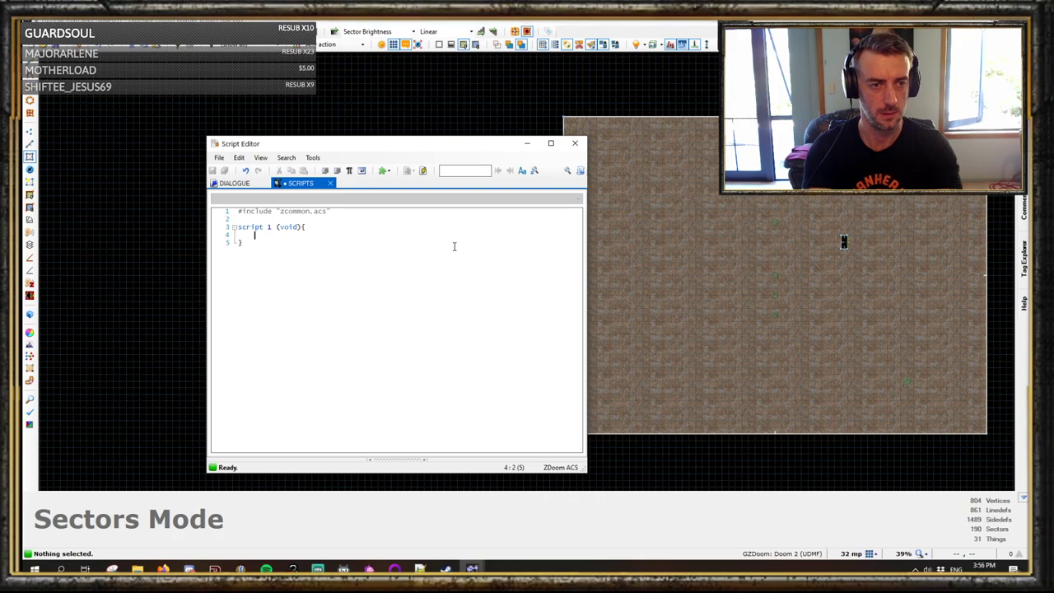
pyautogui.click(527, 142)
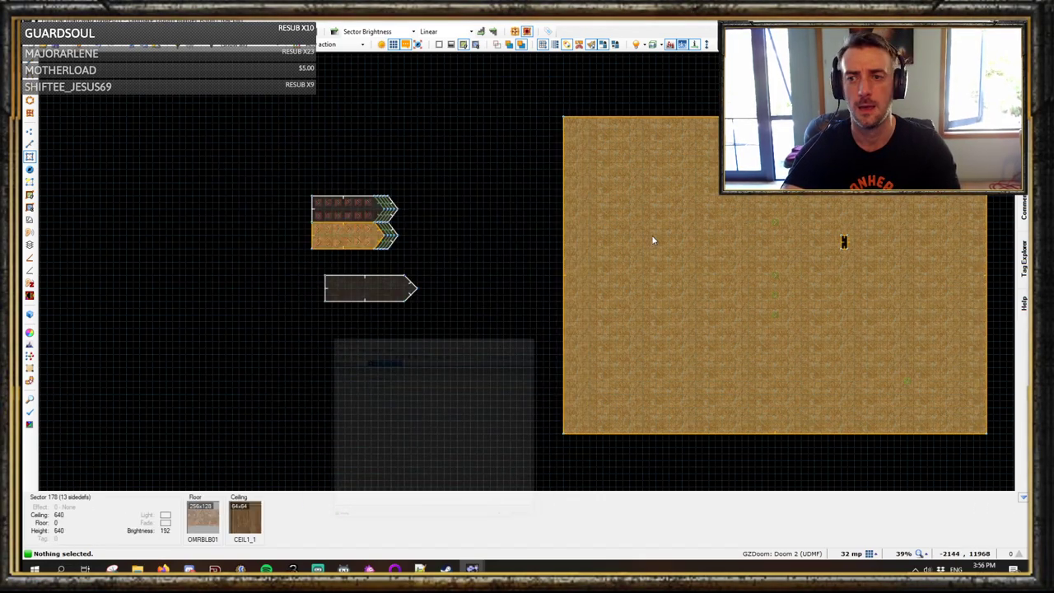
pyautogui.moveTo(654, 240); pyautogui.dragTo(564, 232, button='middle')
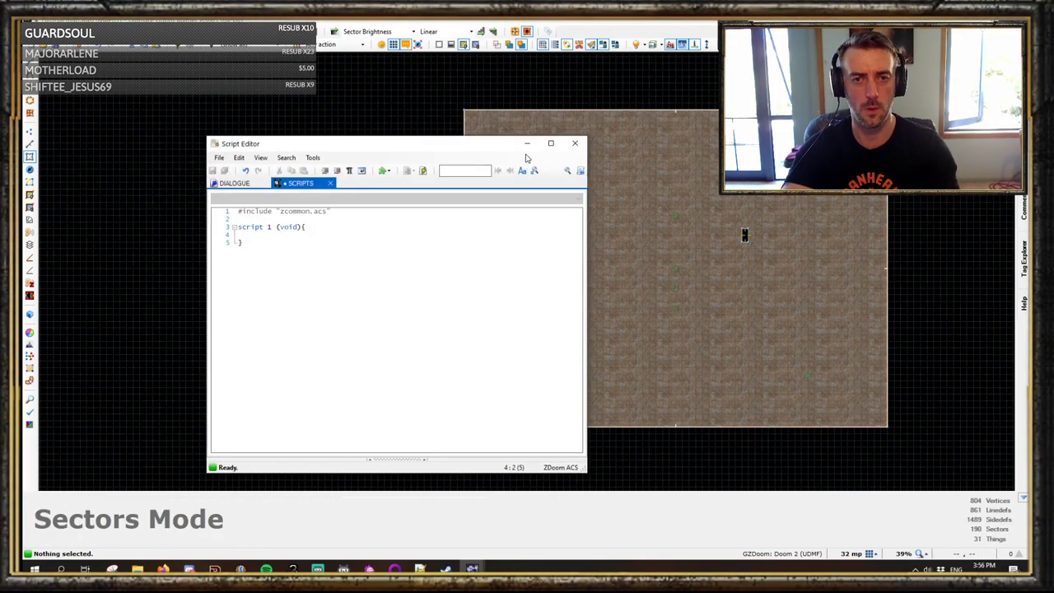
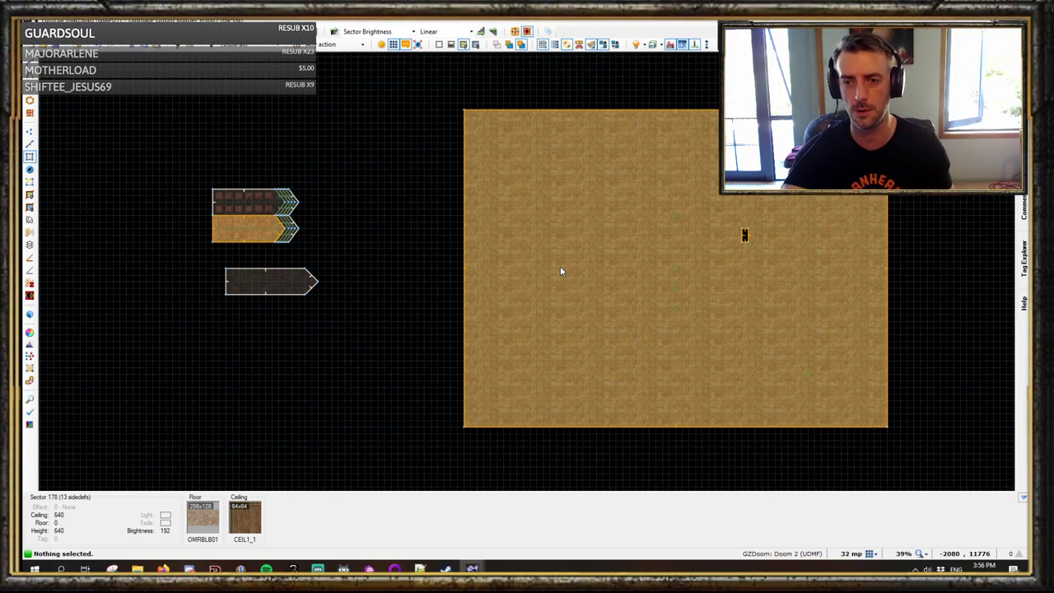
pyautogui.press('t')
pyautogui.press('s')
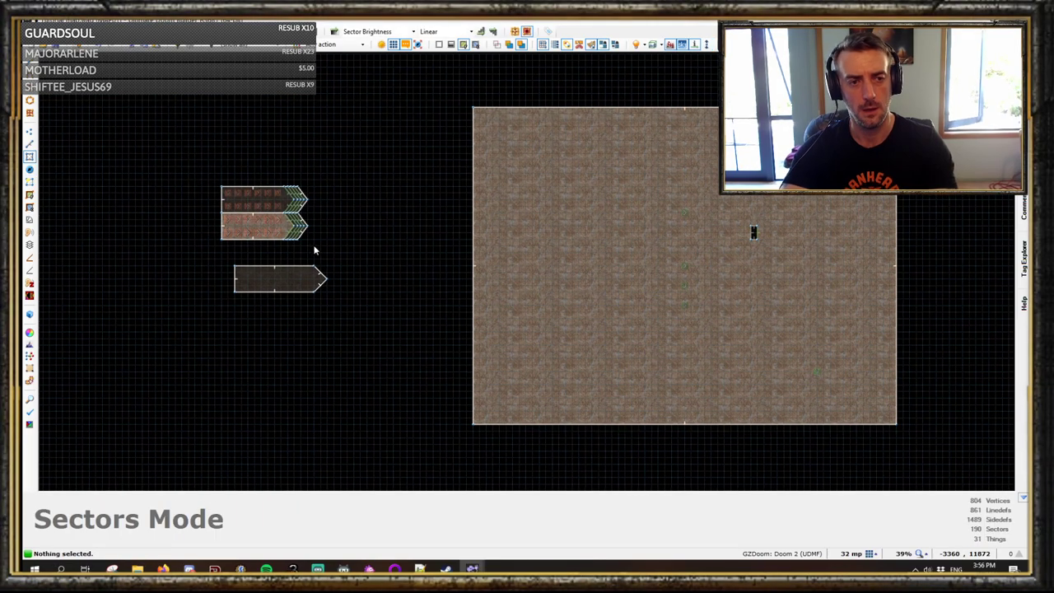
pyautogui.scroll(2, 313, 250)
pyautogui.press('m')
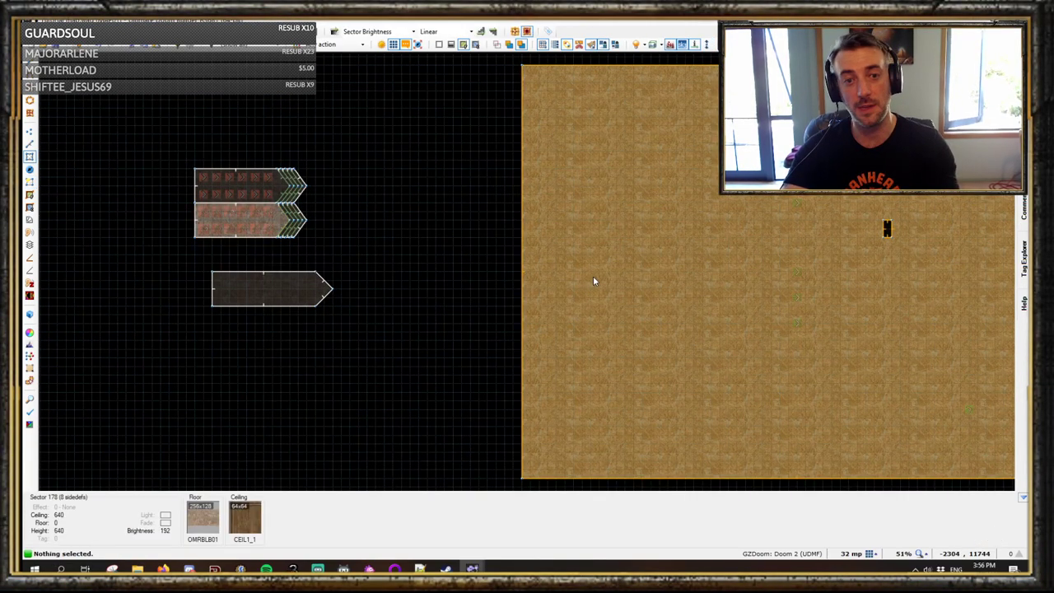
pyautogui.press('s')
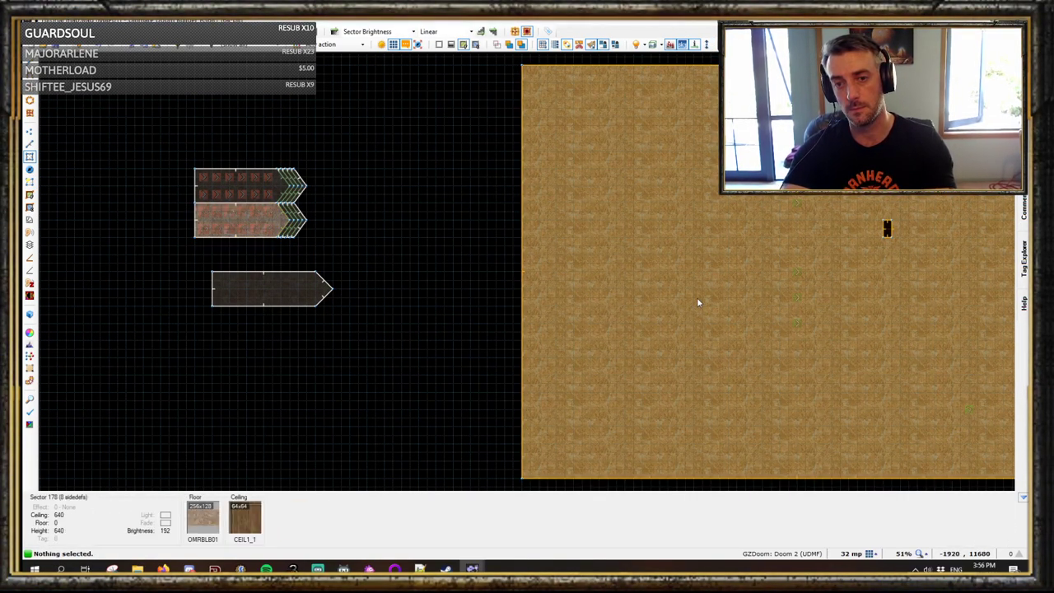
pyautogui.hotkey('ctrl', 'z')
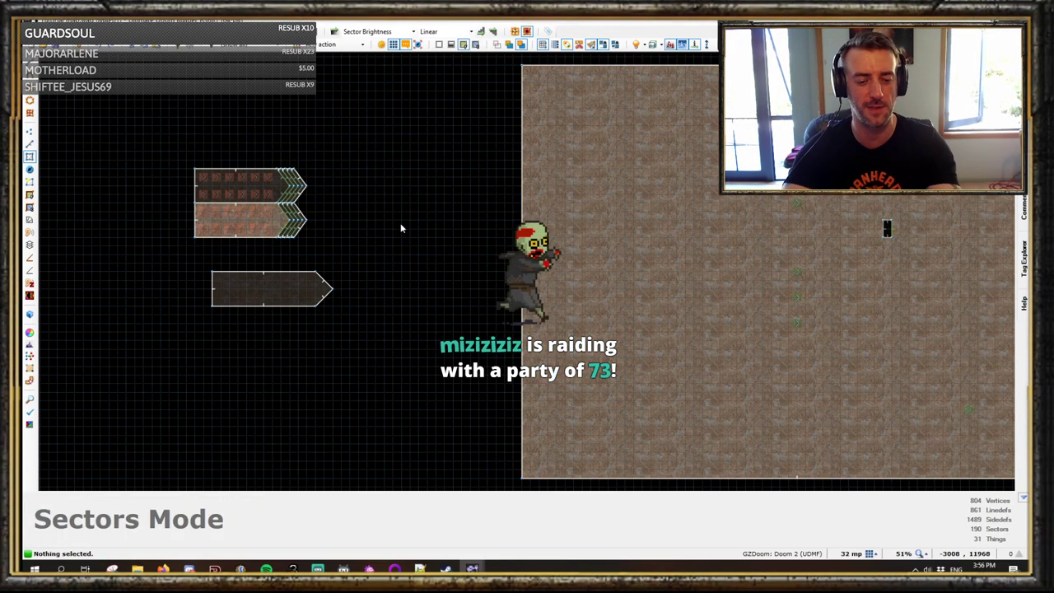
pyautogui.press('t')
pyautogui.press('space')
pyautogui.press('s')
pyautogui.scroll(2, 396, 230)
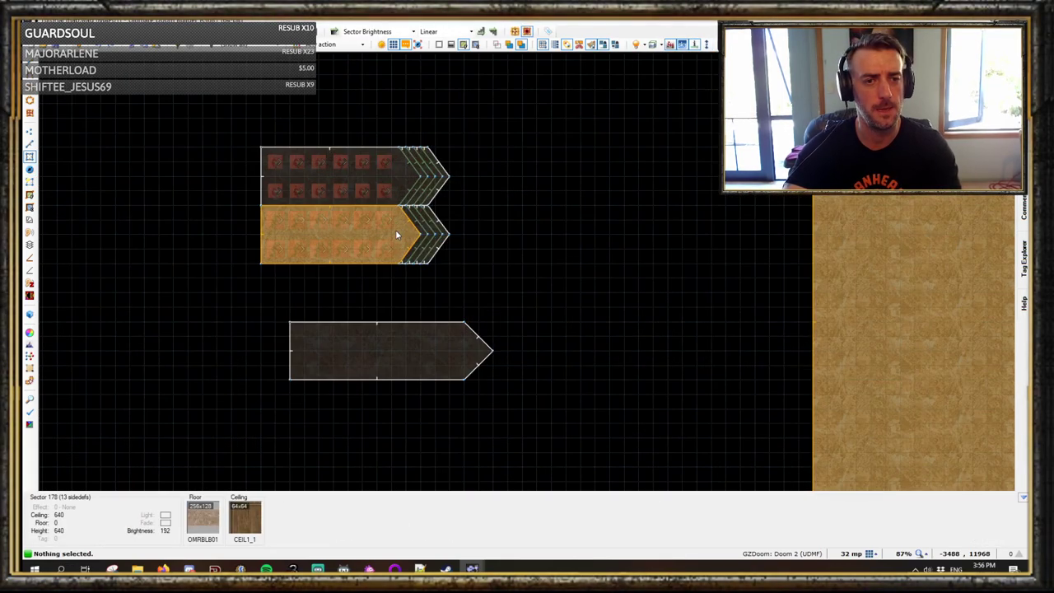
pyautogui.scroll(-3, 386, 230)
# Step: Insert a Map Spot thing just inside the large room's west wall, at about -2464, 11968
pyautogui.press('t')
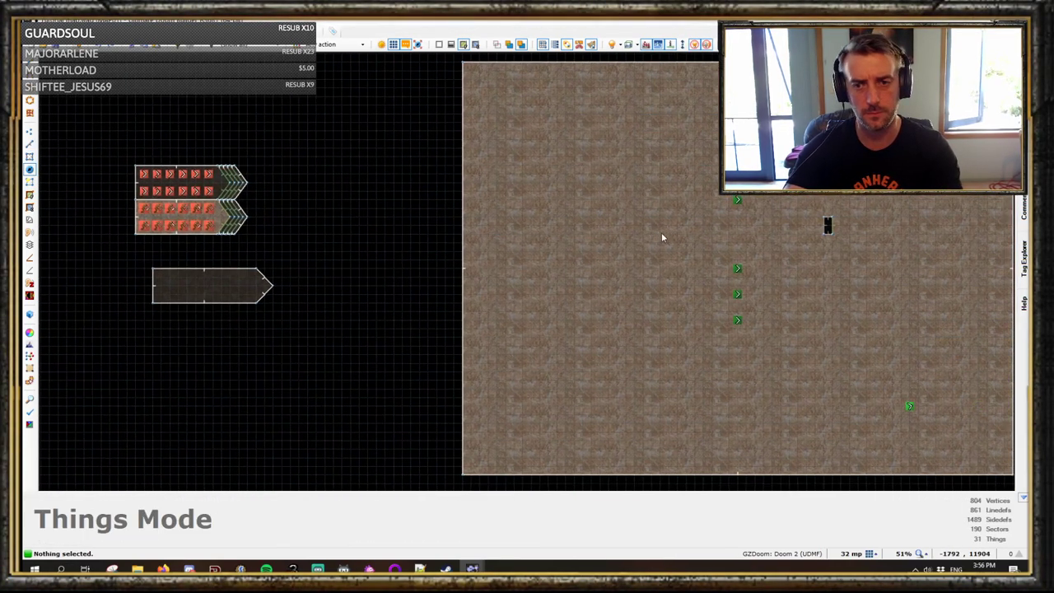
pyautogui.press('space')
pyautogui.press('Insert')
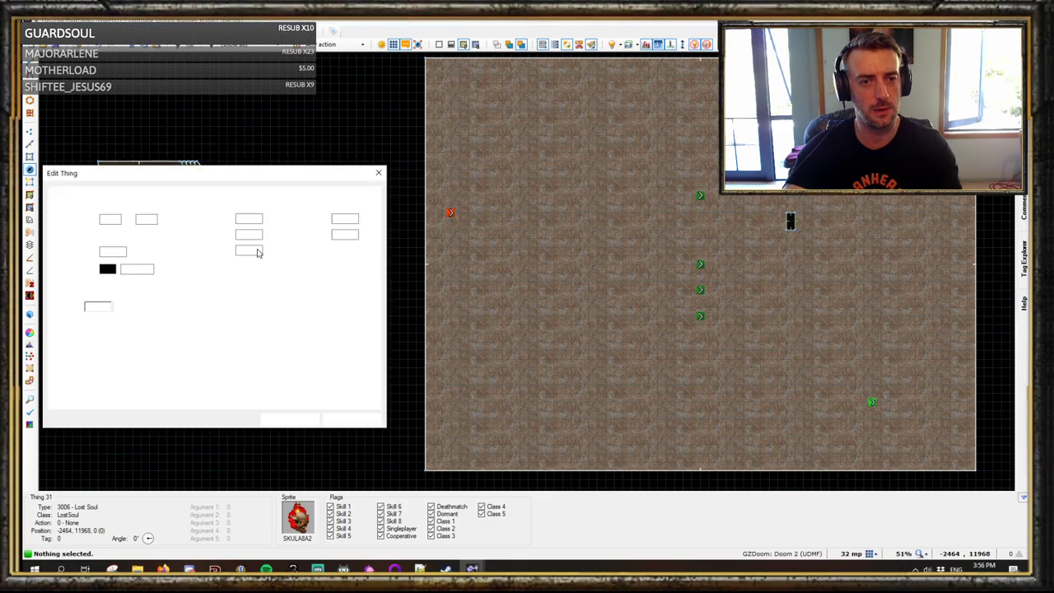
pyautogui.click(111, 213)
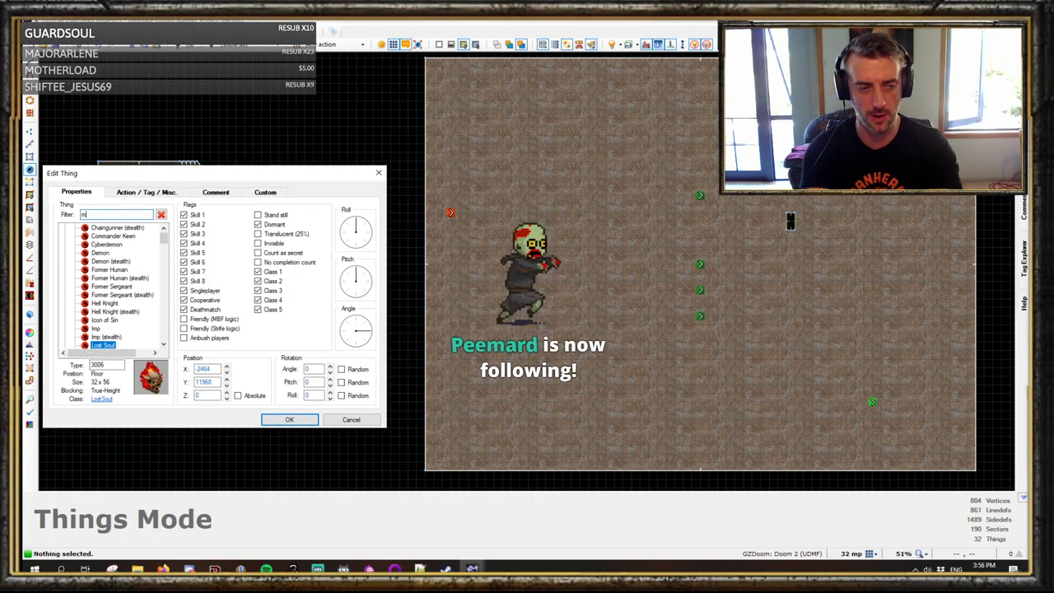
pyautogui.write('map sp')
pyautogui.click(94, 228)
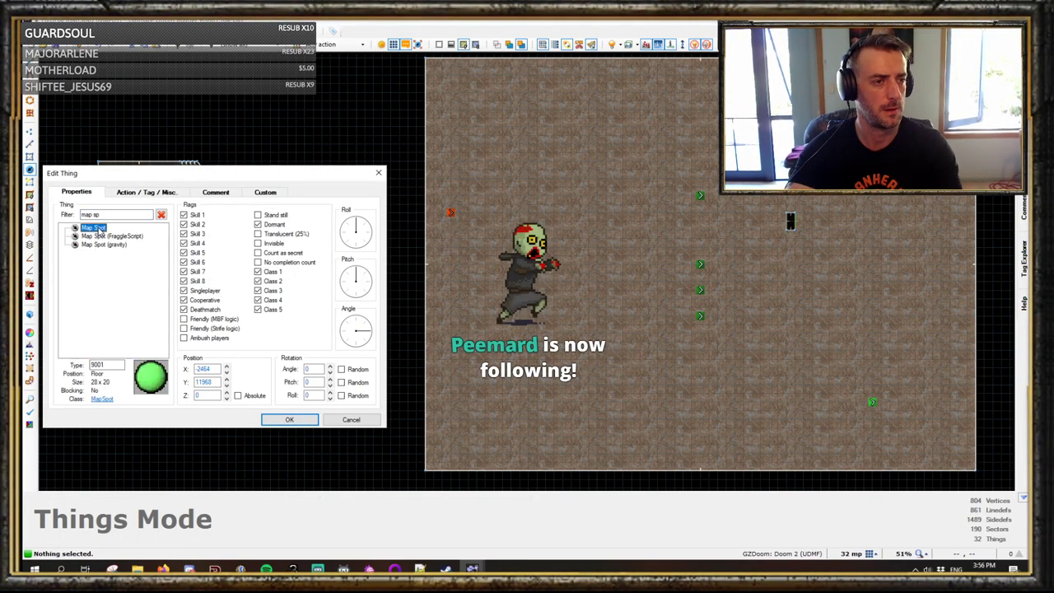
pyautogui.click(297, 419)
# Step: Assign the unused tag 4 to the Map Spot near the large room's west wall
pyautogui.scroll(-4, 576, 259)
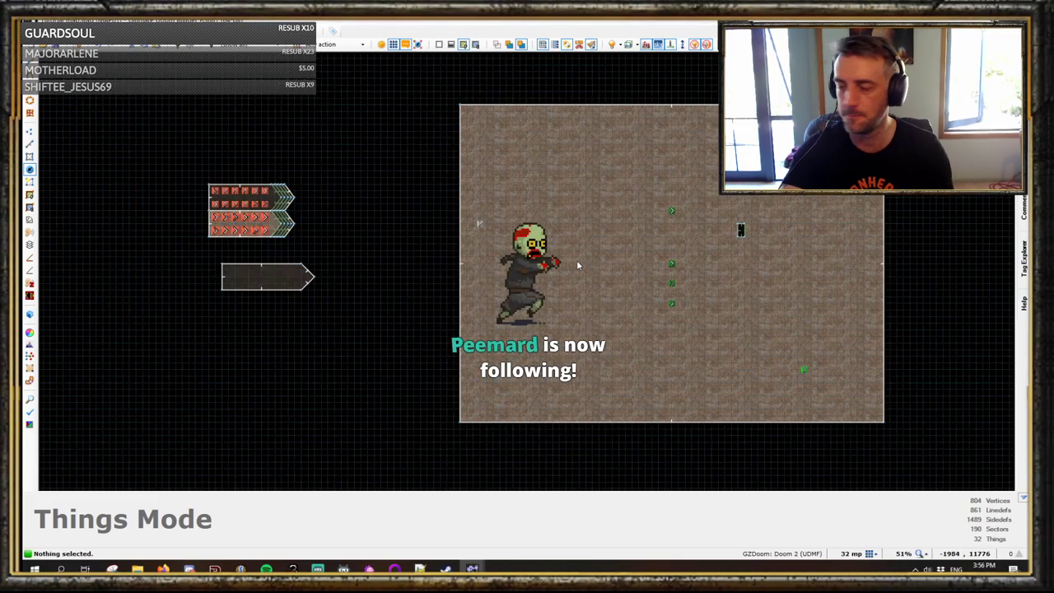
pyautogui.scroll(6, 843, 217)
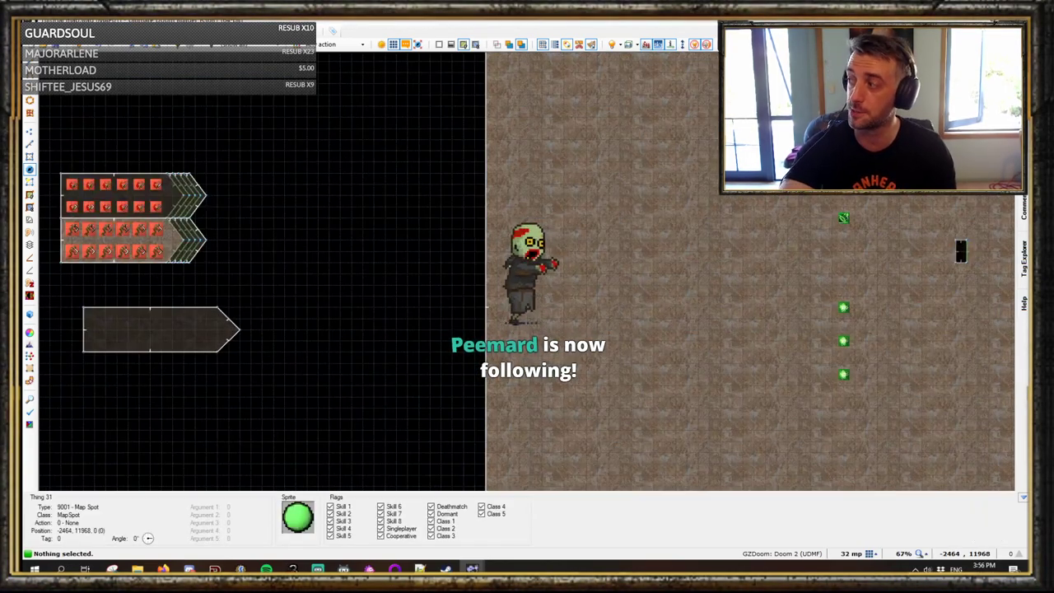
pyautogui.scroll(-4, 607, 217)
pyautogui.scroll(5, 540, 232)
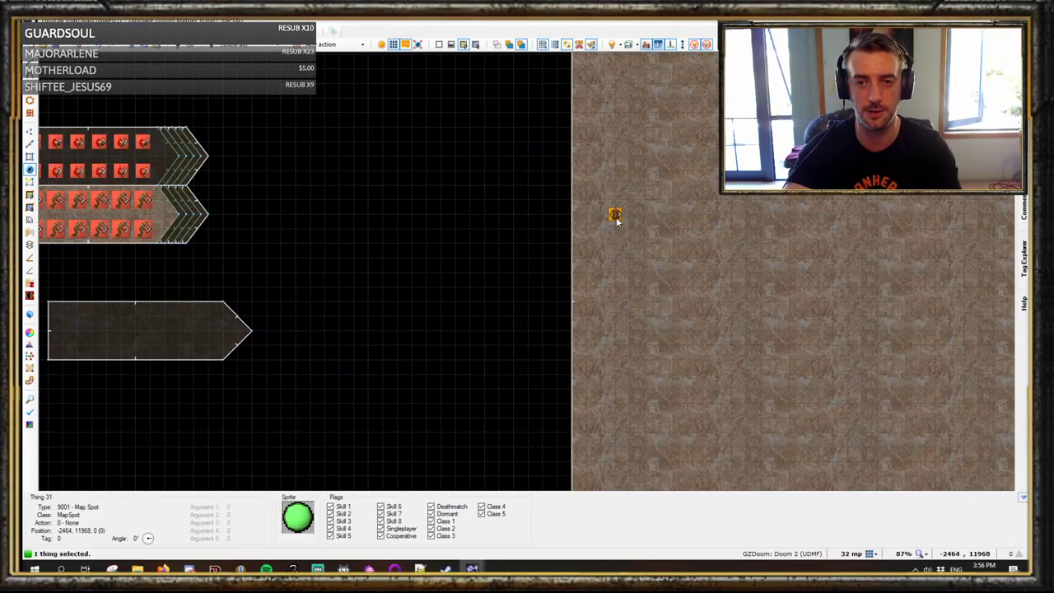
pyautogui.doubleClick(615, 214)
pyautogui.click(169, 193)
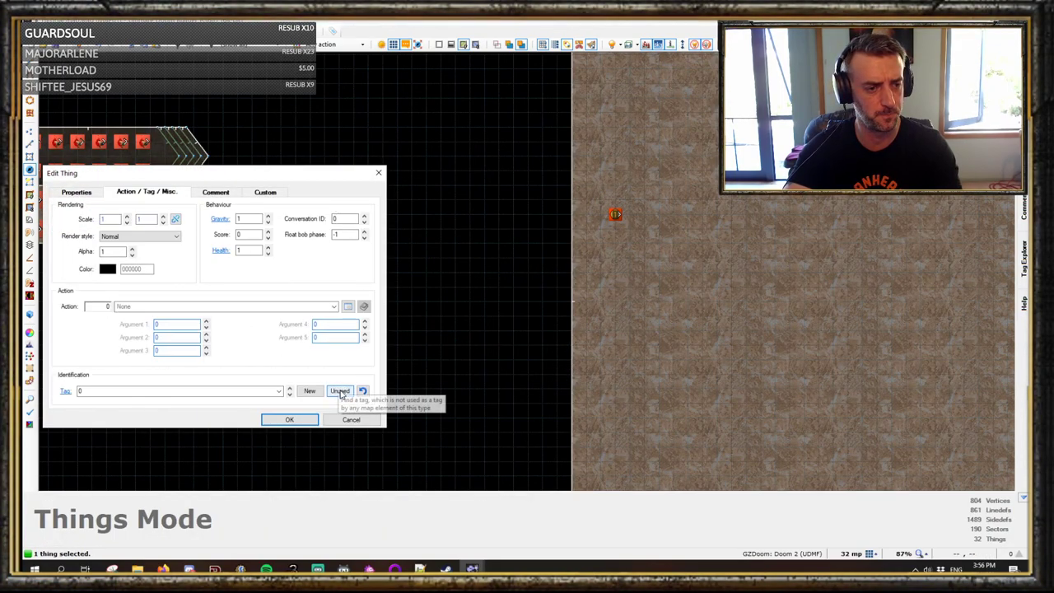
pyautogui.click(336, 388)
pyautogui.click(288, 417)
pyautogui.scroll(-3, 614, 216)
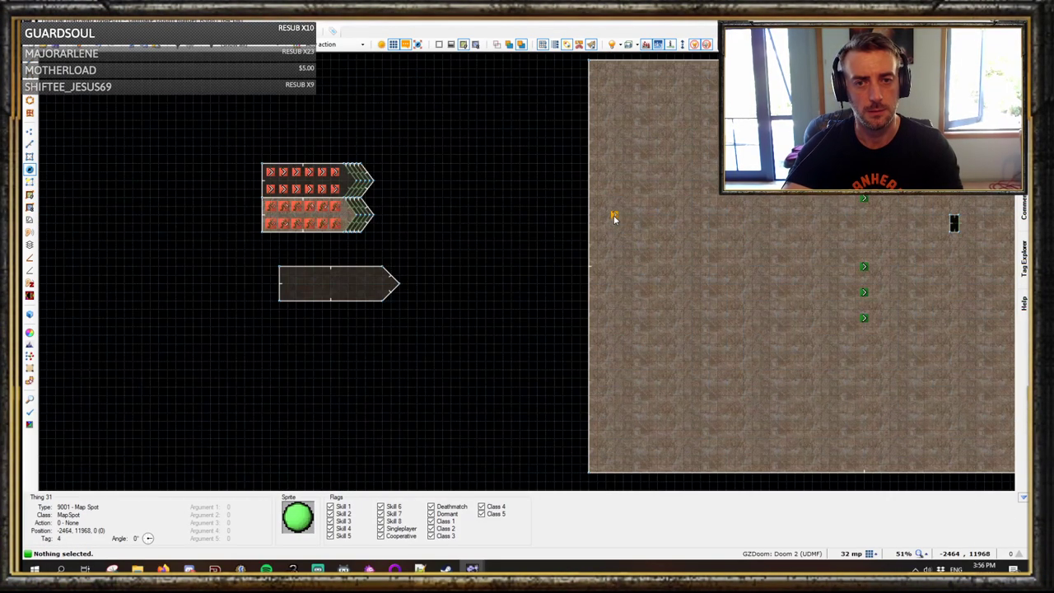
# Step: Add a NoiseAlert(0,0); call inside the body of script 1 in the map's ACS script
pyautogui.press('F10')
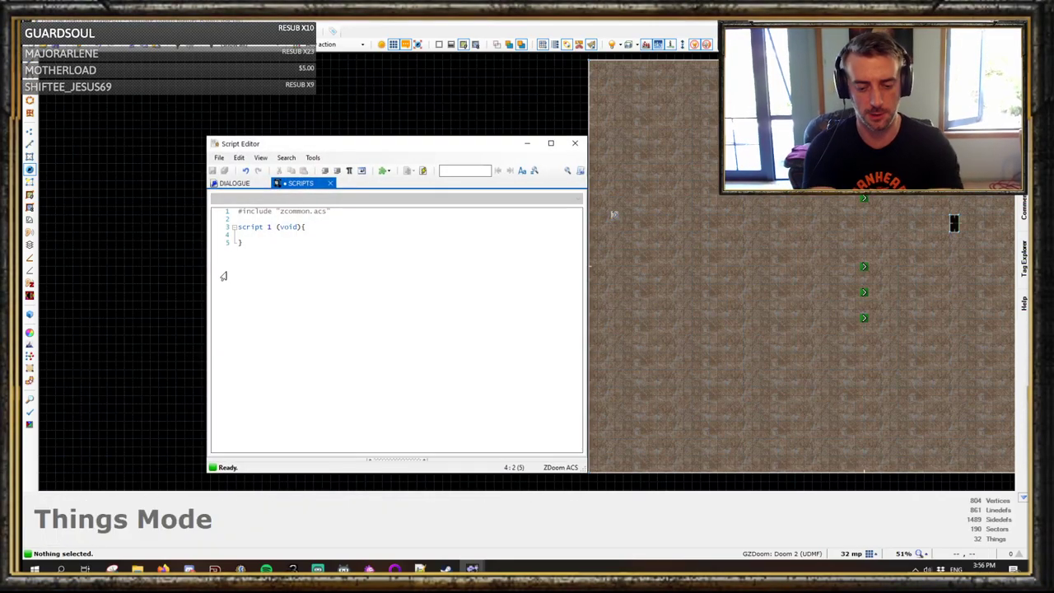
pyautogui.write('noiseAlert')
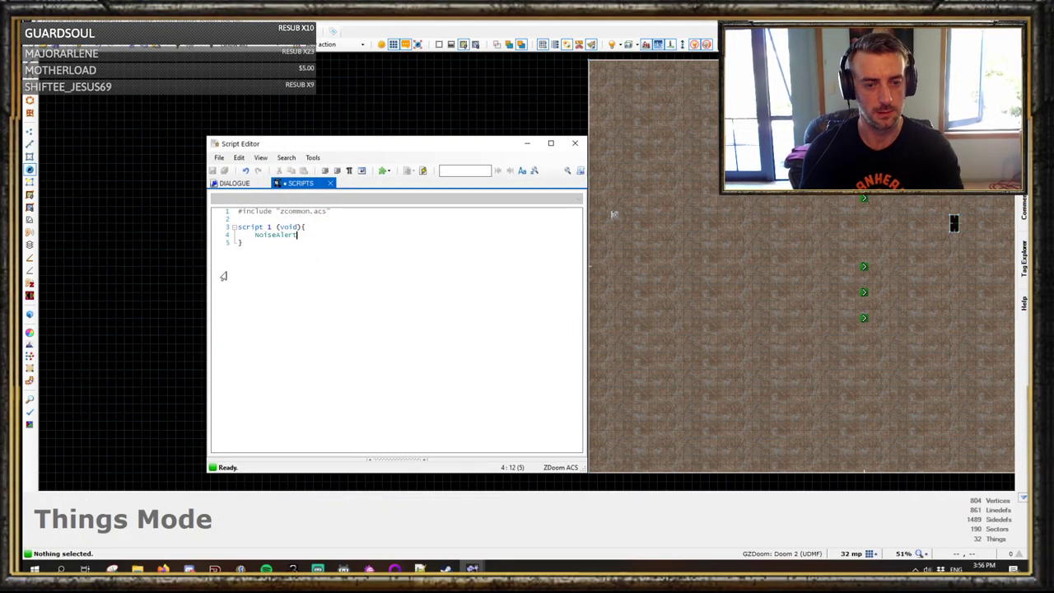
pyautogui.write('(0')
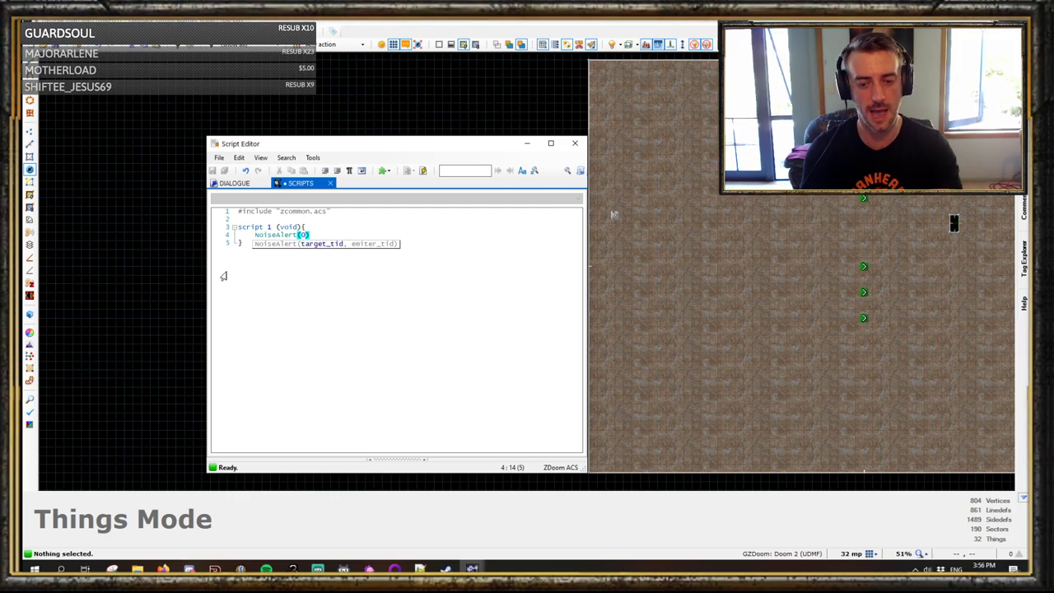
pyautogui.write(',0)')
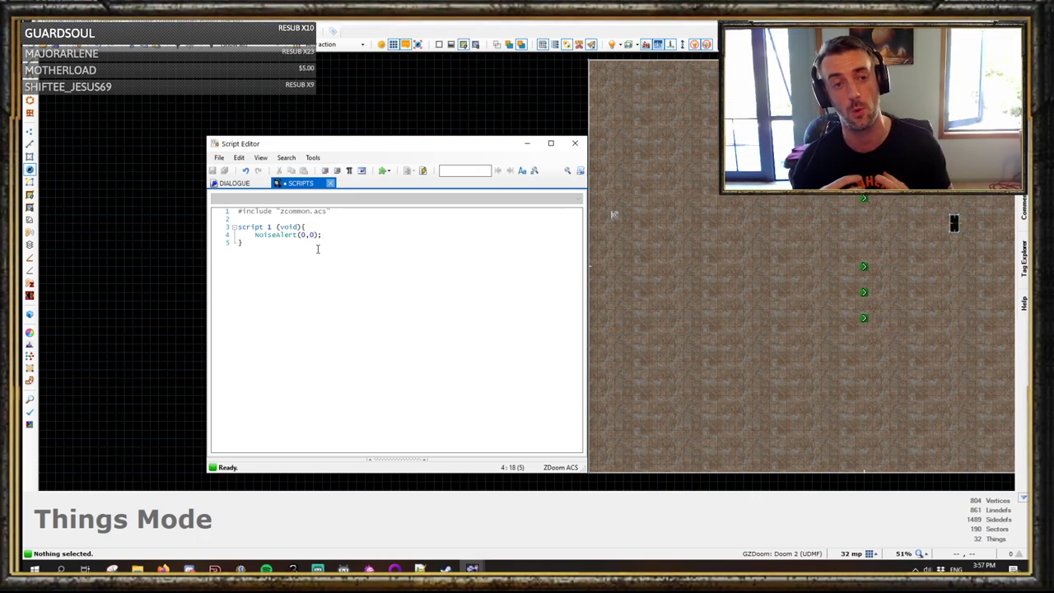
# Step: Add Thing_Activate(3); on a new line below NoiseAlert in script 1, compile the script and minimize the script editor
pyautogui.press('Return')
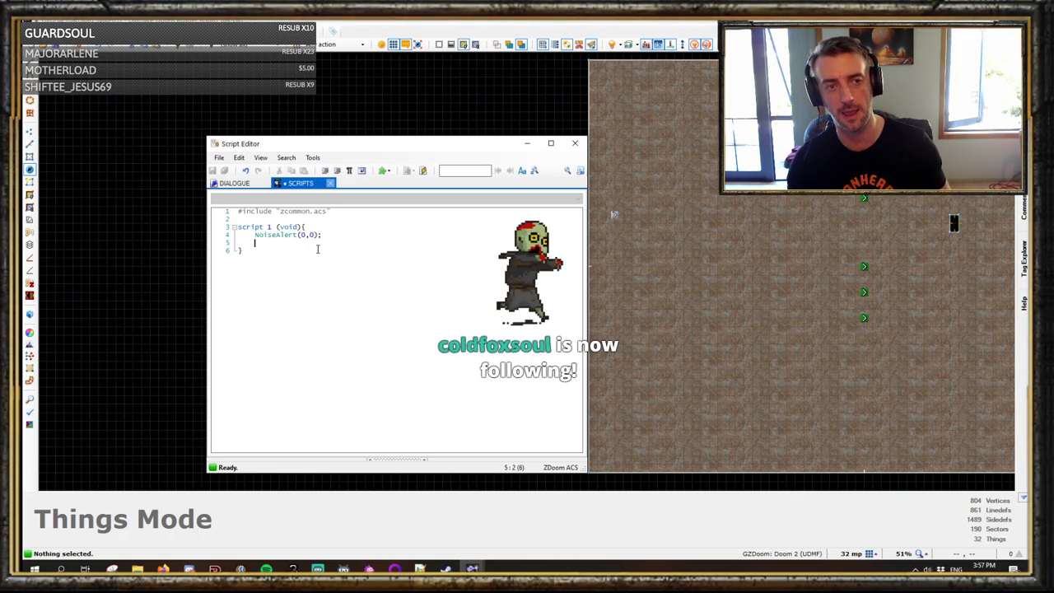
pyautogui.write('th')
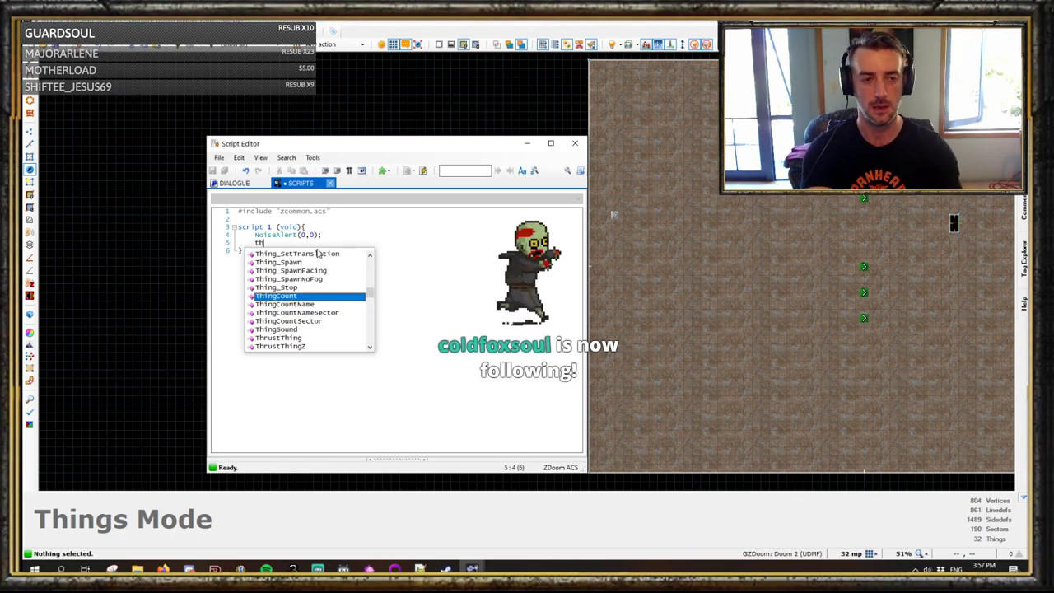
pyautogui.write('ing_ac')
pyautogui.press('Return')
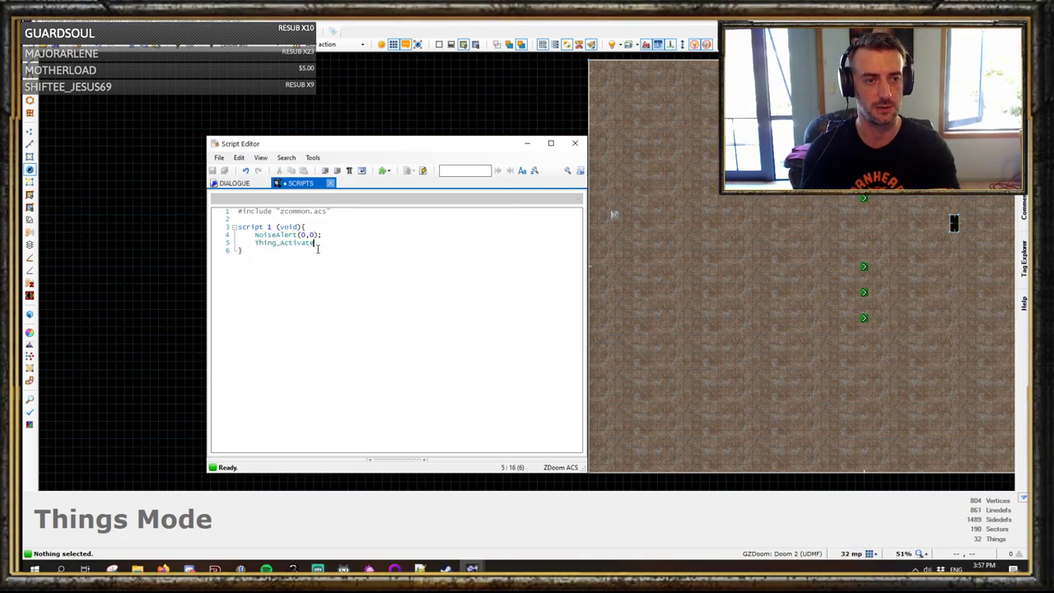
pyautogui.write('(3);')
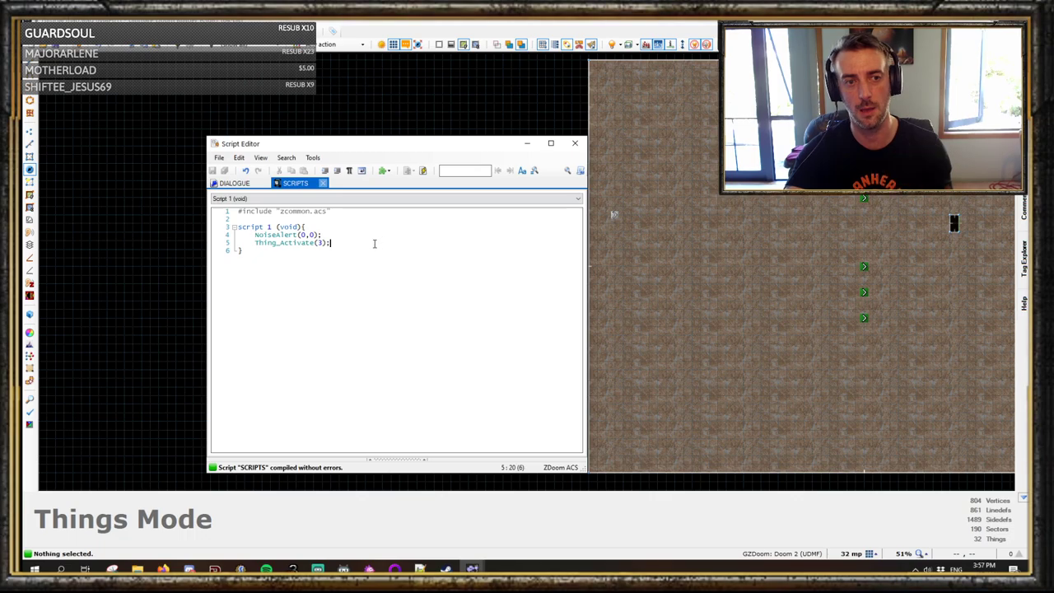
pyautogui.click(522, 145)
# Step: Change the action of the switch linedef in the large room to 80 Script Execute
pyautogui.moveTo(847, 204); pyautogui.dragTo(310, 225, button='middle')
pyautogui.press('l')
pyautogui.doubleClick(444, 245)
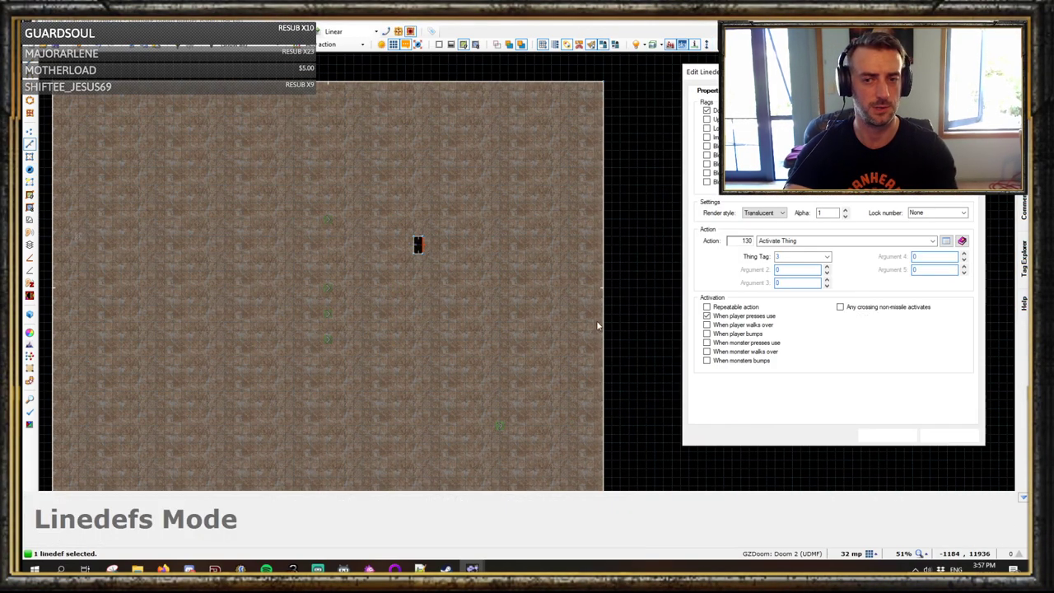
pyautogui.write('80')
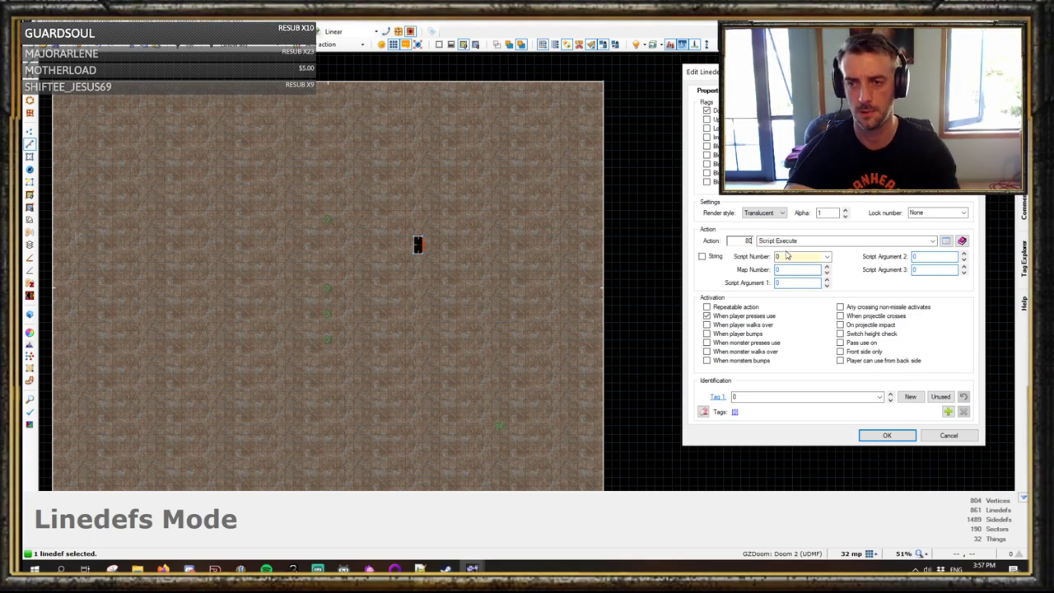
pyautogui.write('1')
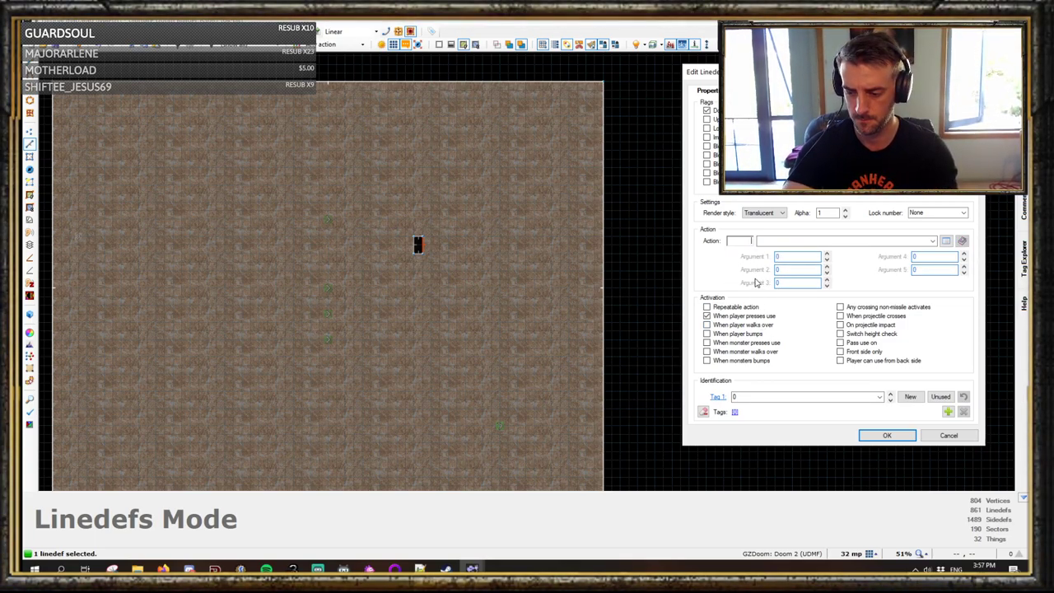
pyautogui.click(886, 434)
# Step: Recompile the ACS script and save the map
pyautogui.moveTo(417, 292); pyautogui.dragTo(650, 294, button='middle')
pyautogui.press('F10')
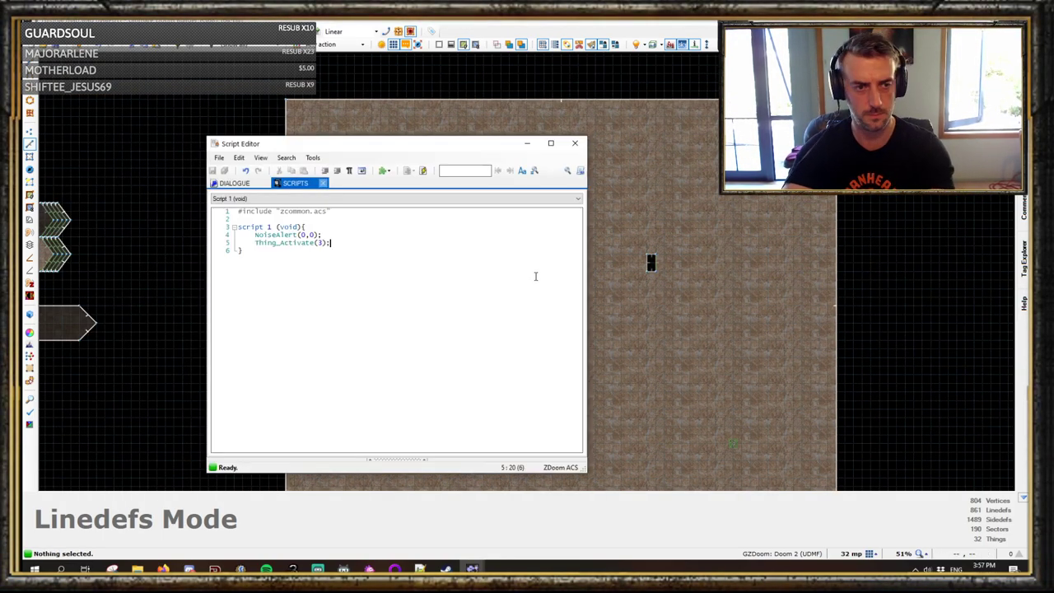
pyautogui.press('F9')
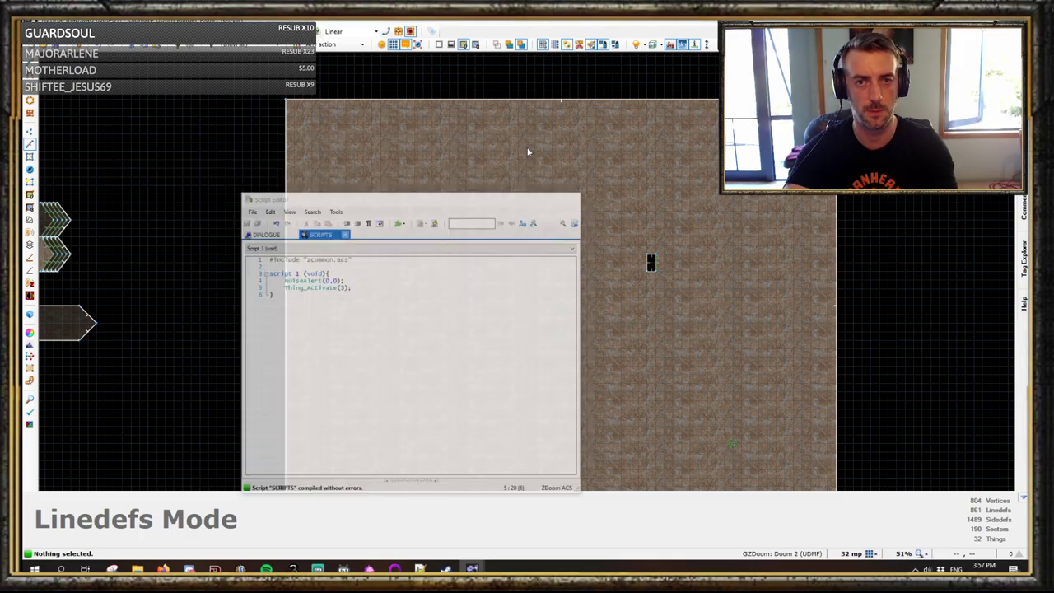
pyautogui.hotkey('ctrl', 's')
# Step: Set the switch linedef's Script Number to 1, and check the contents of script 1 in the script editor
pyautogui.rightClick(657, 264)
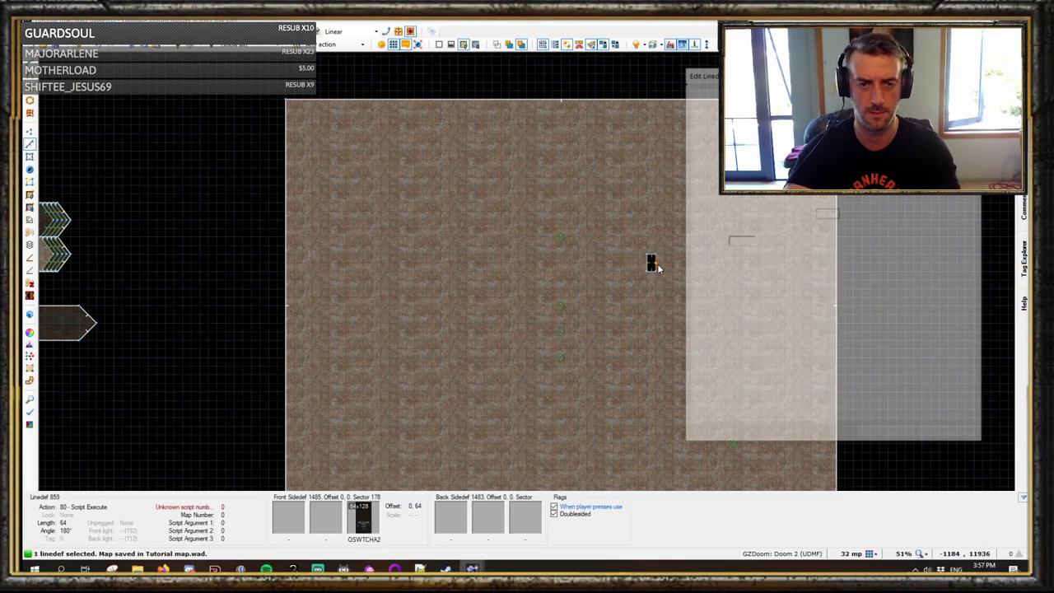
pyautogui.write('1')
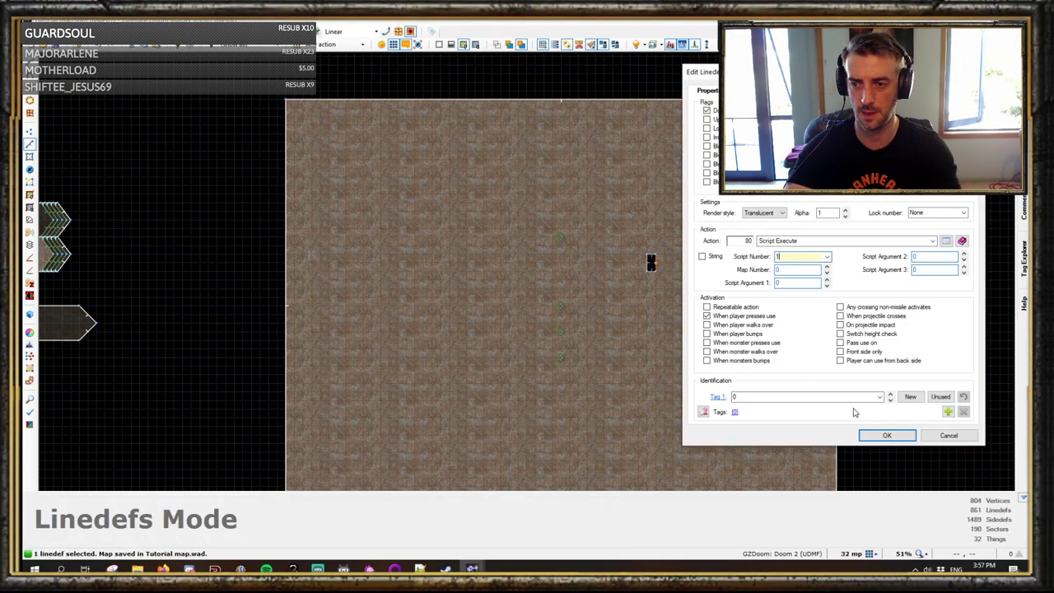
pyautogui.click(886, 434)
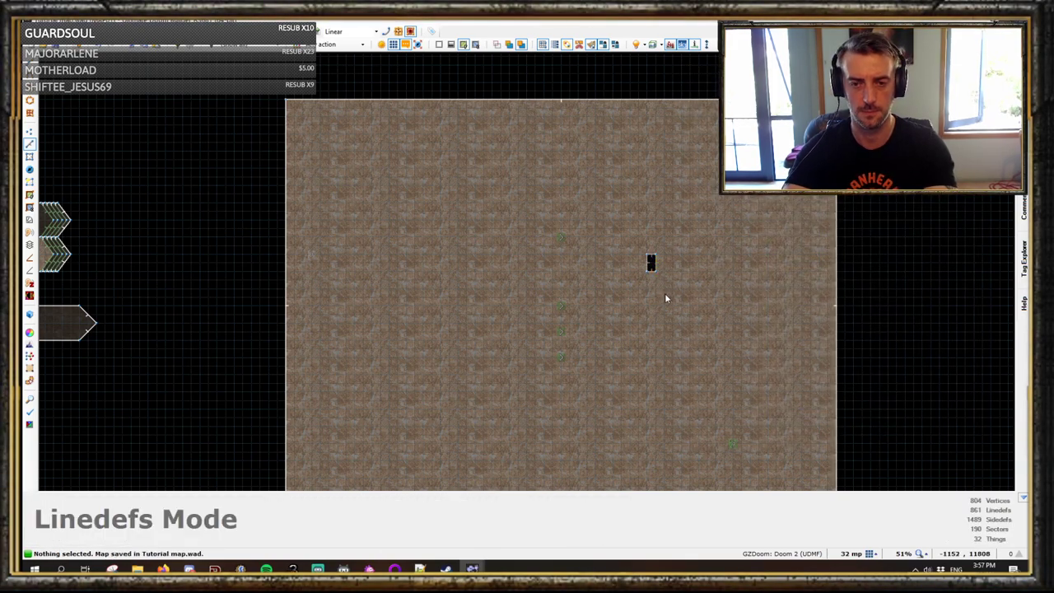
pyautogui.press('F10')
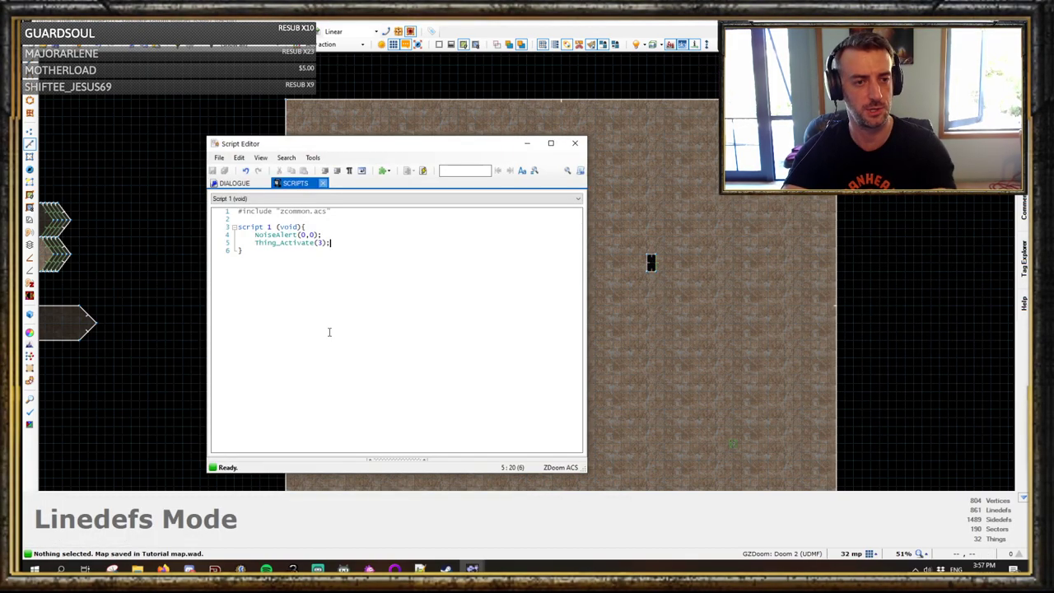
pyautogui.click(528, 144)
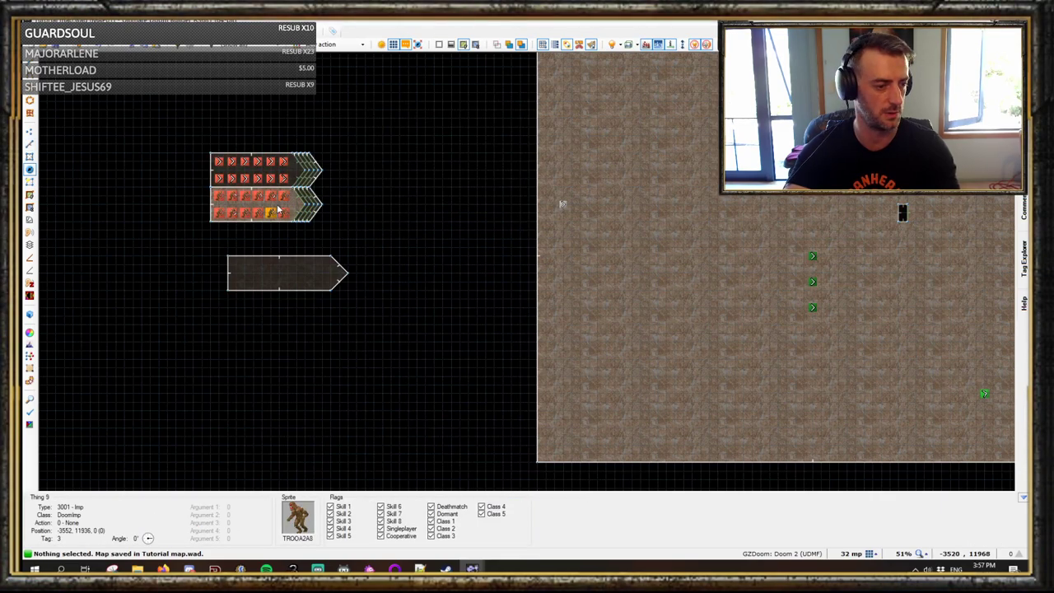
# Step: Test the map in the game and use the switch to release the imps and Lost Souls into the large room
pyautogui.press('t')
pyautogui.moveTo(872, 272); pyautogui.dragTo(607, 303, button='middle')
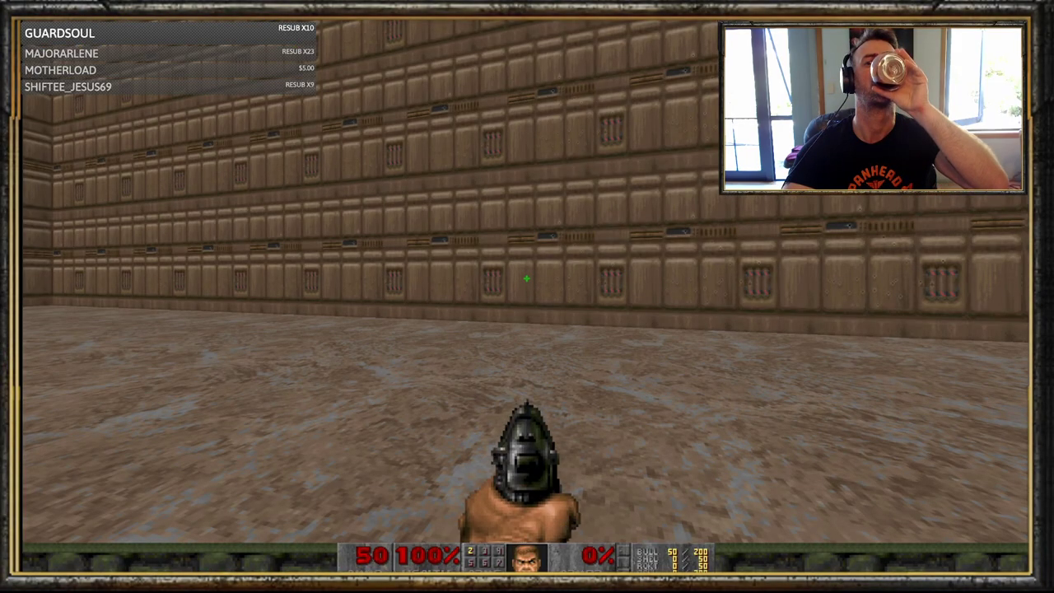
pyautogui.press('w')
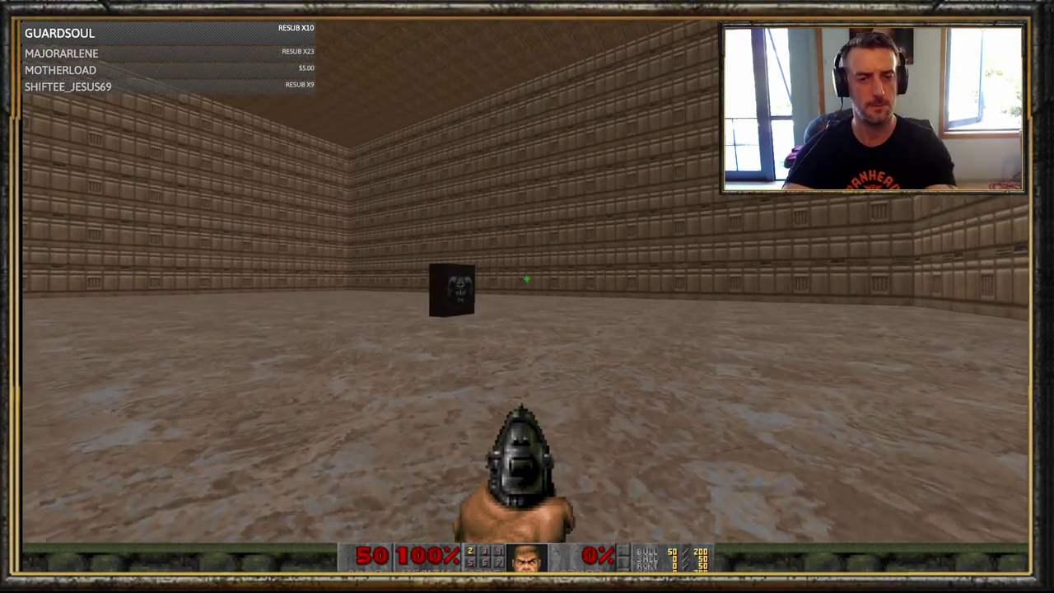
pyautogui.press('s')
pyautogui.press('s')
pyautogui.press('a')
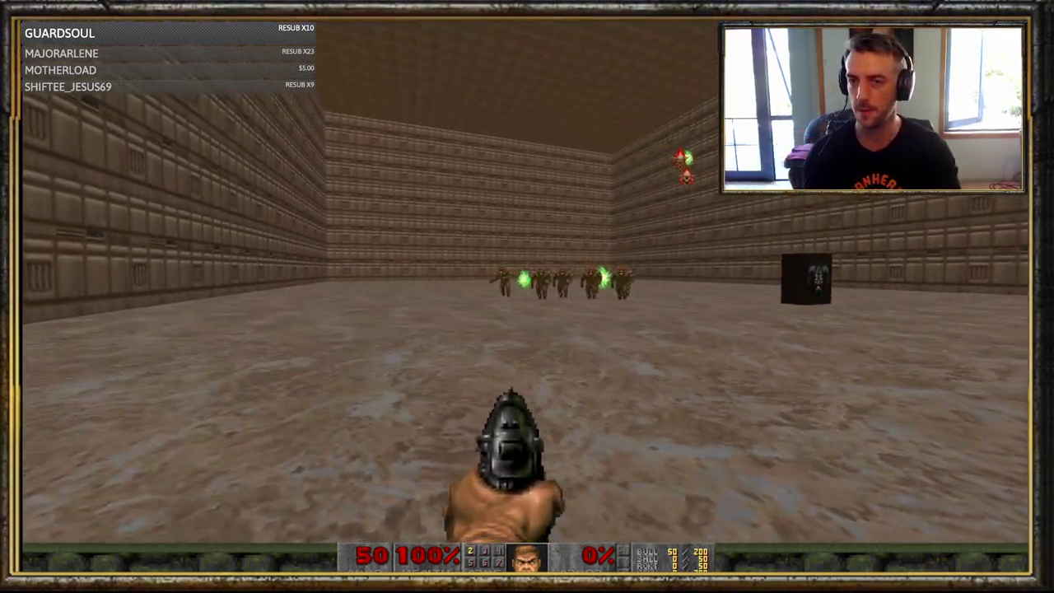
pyautogui.press('d')
pyautogui.press('w')
pyautogui.press('Right')
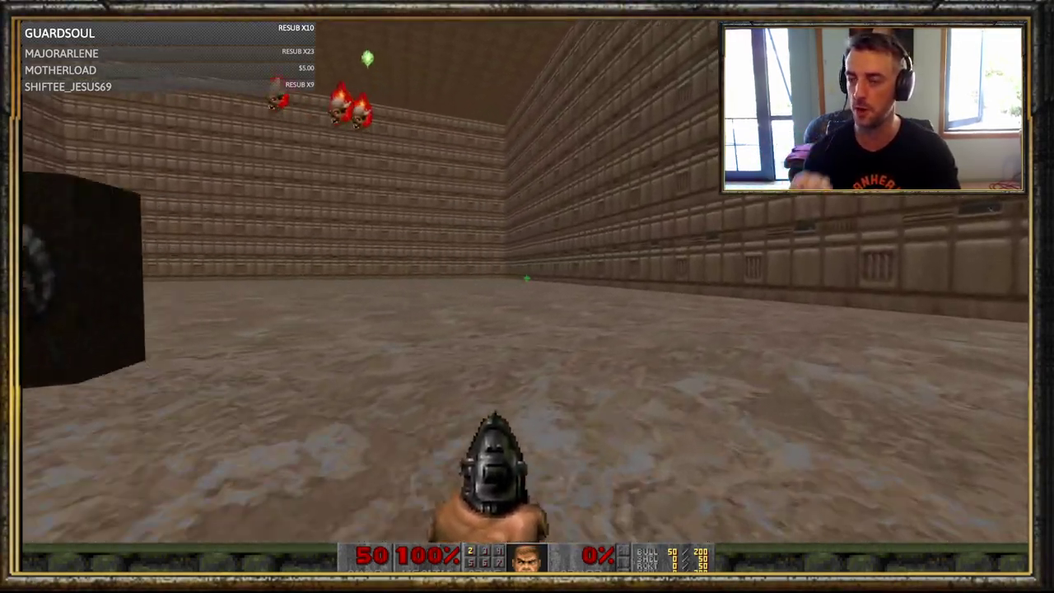
pyautogui.press('Left')
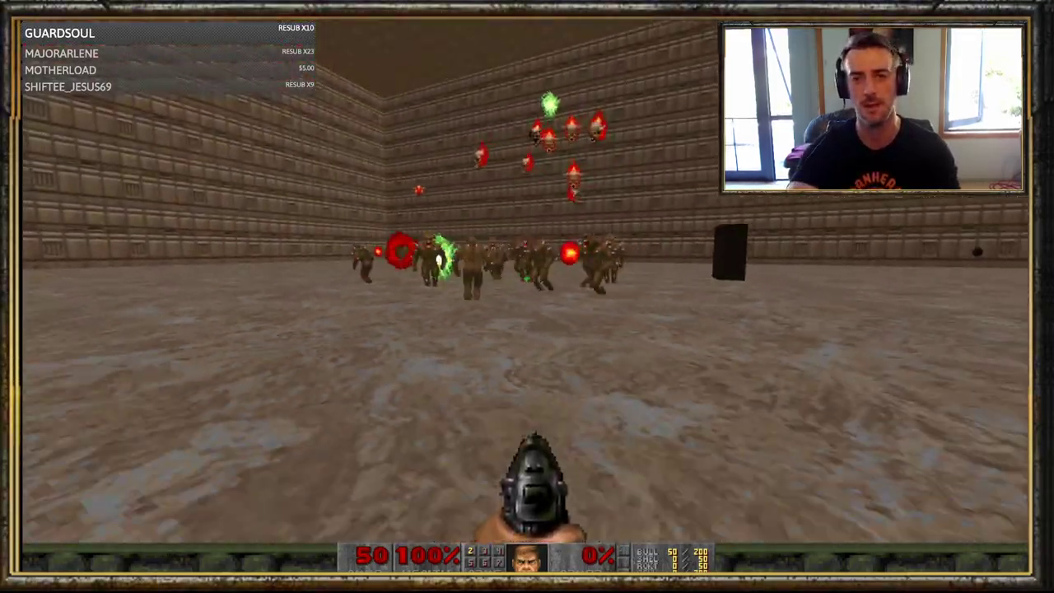
# Step: Move around the large room to observe the teleported imps and Lost Souls, and quit the test game
pyautogui.press('w')
pyautogui.press('d')
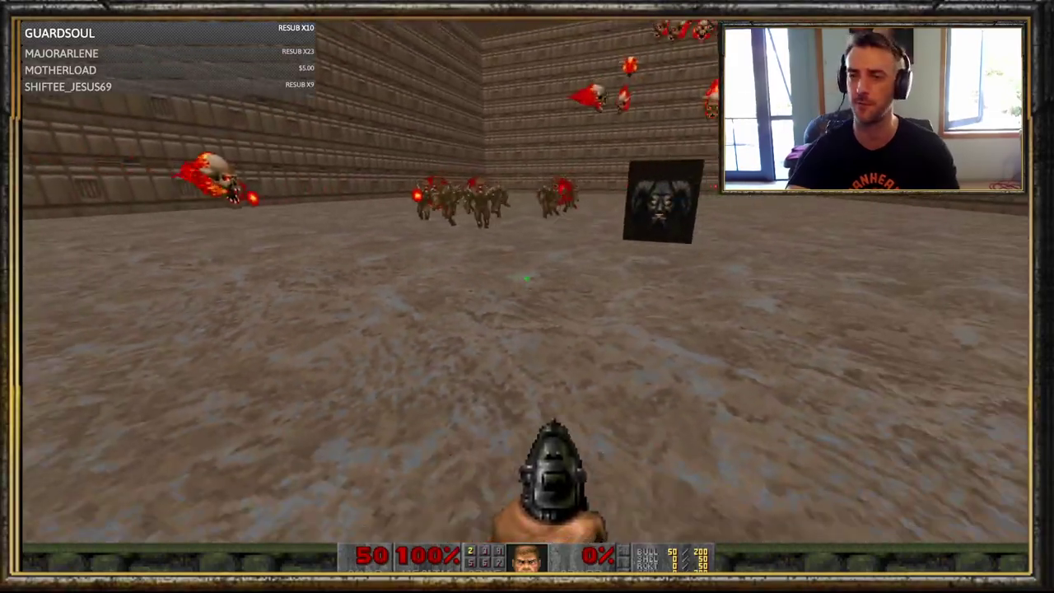
pyautogui.press('s')
pyautogui.press('a')
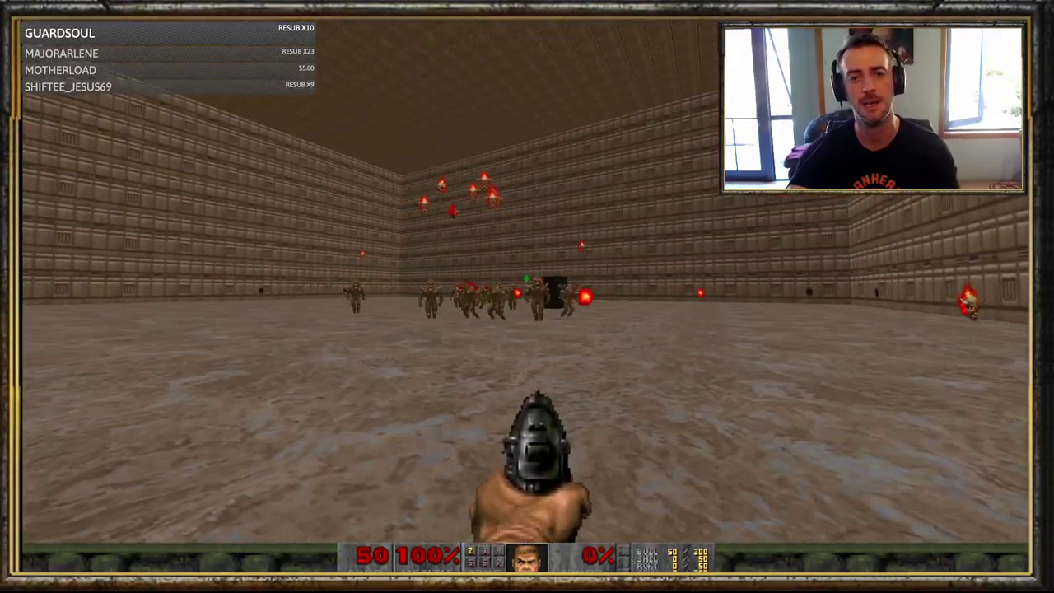
pyautogui.press('a')
pyautogui.press('w')
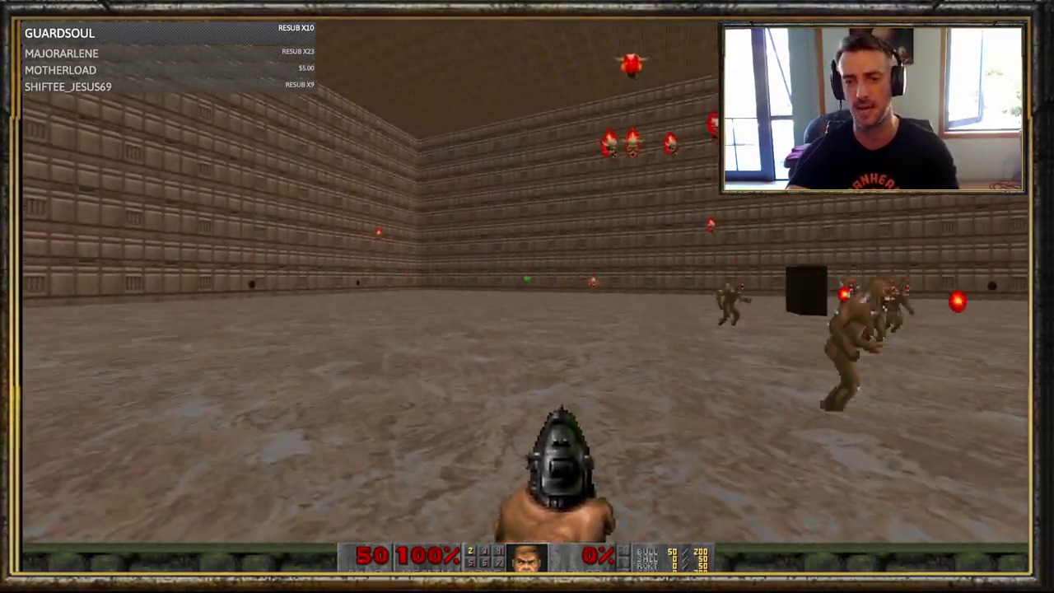
pyautogui.press('d')
pyautogui.press('w')
pyautogui.press('a')
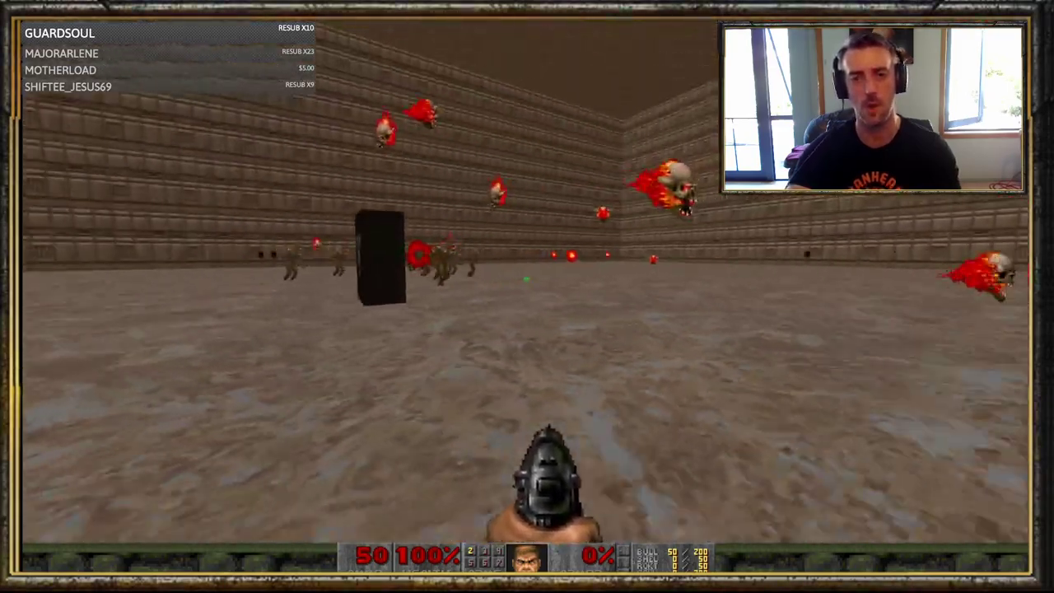
pyautogui.press('s')
pyautogui.press('a')
pyautogui.press('s')
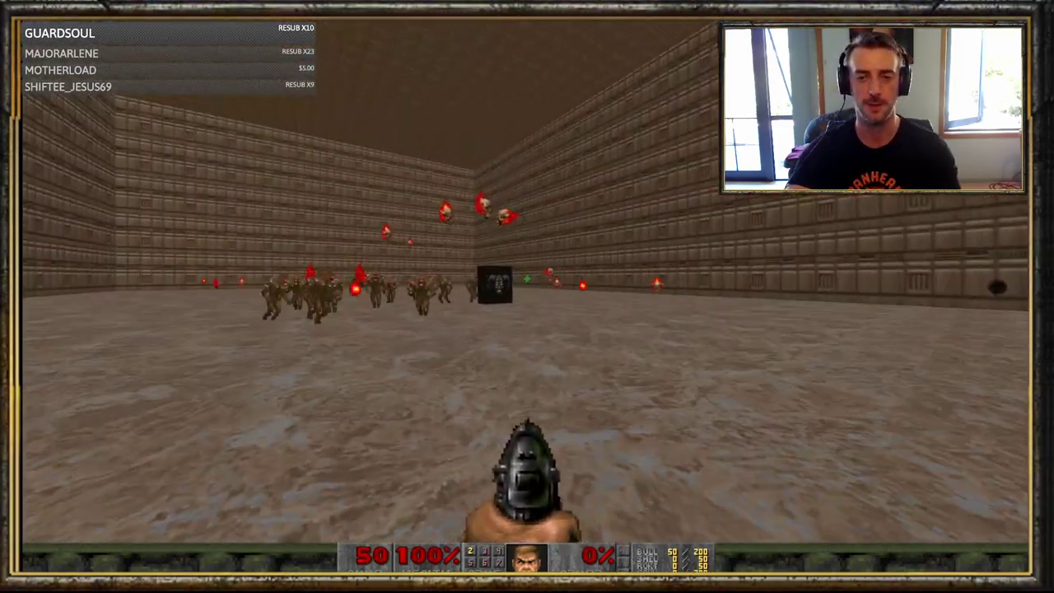
pyautogui.press('Left')
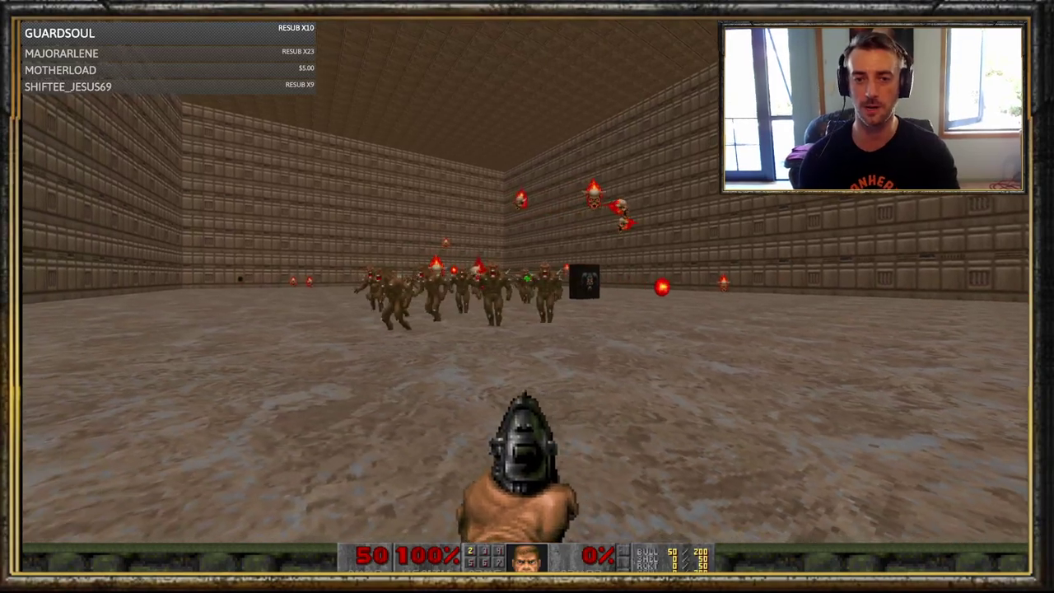
pyautogui.press('Escape')
pyautogui.press('Up')
pyautogui.press('Return')
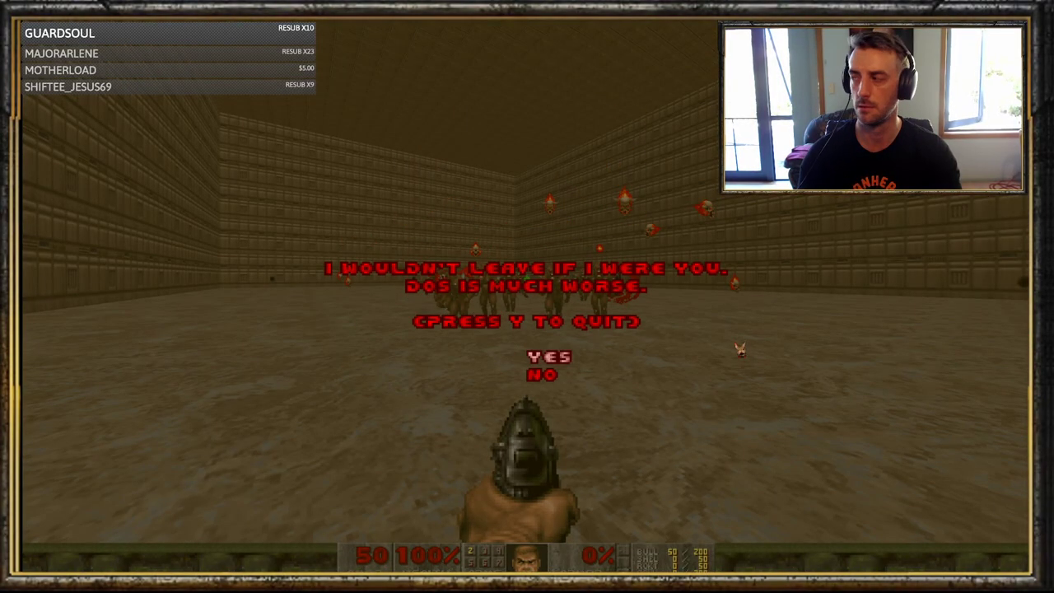
pyautogui.press('y')
# Step: Copy the eight teleport linedefs at the pointed end of the imp closet and paste them across the rear half of that closet
pyautogui.scroll(-4, 614, 261)
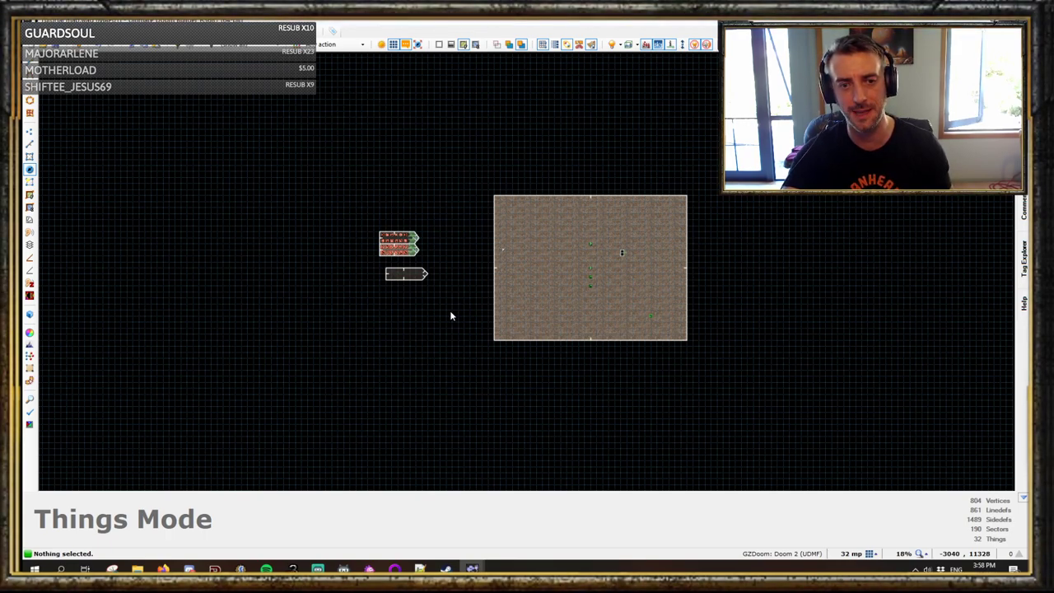
pyautogui.scroll(3, 393, 269)
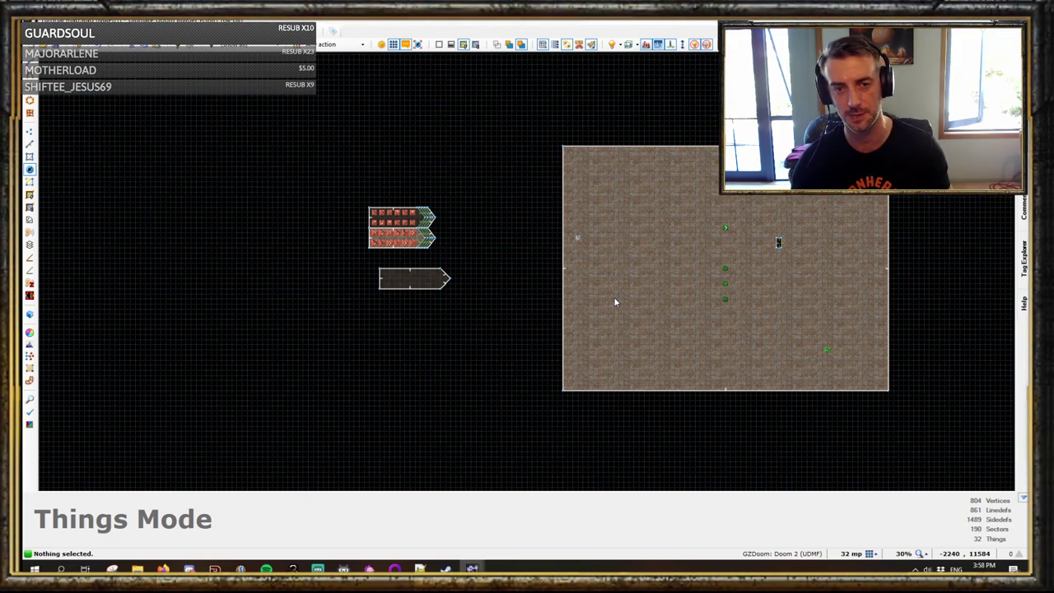
pyautogui.scroll(4, 473, 283)
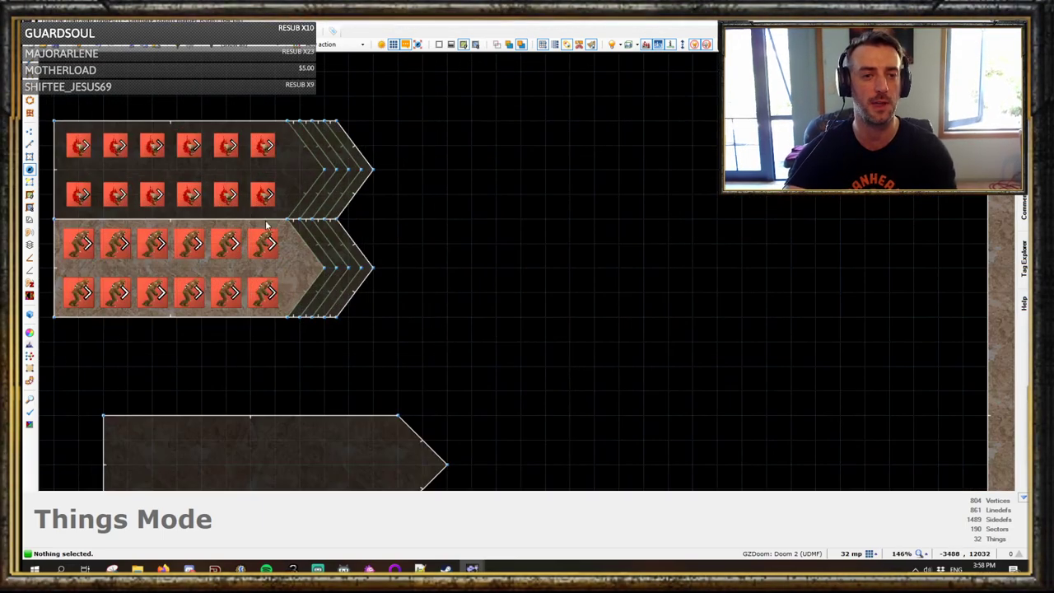
pyautogui.scroll(-3, 562, 239)
pyautogui.scroll(2, 416, 258)
pyautogui.press('l')
pyautogui.scroll(2, 487, 238)
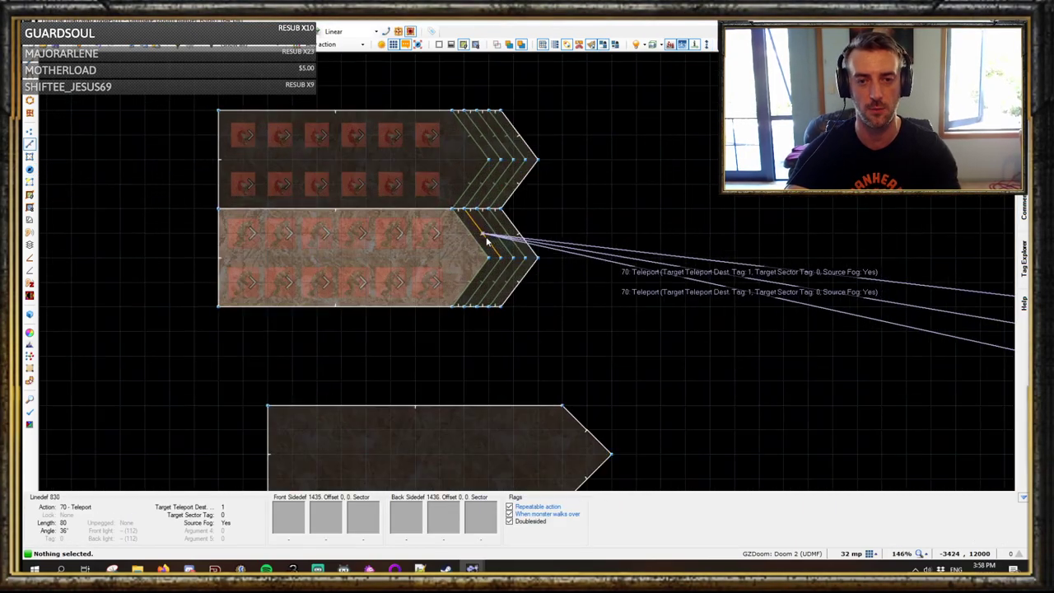
pyautogui.moveTo(478, 247); pyautogui.dragTo(516, 263, button='middle')
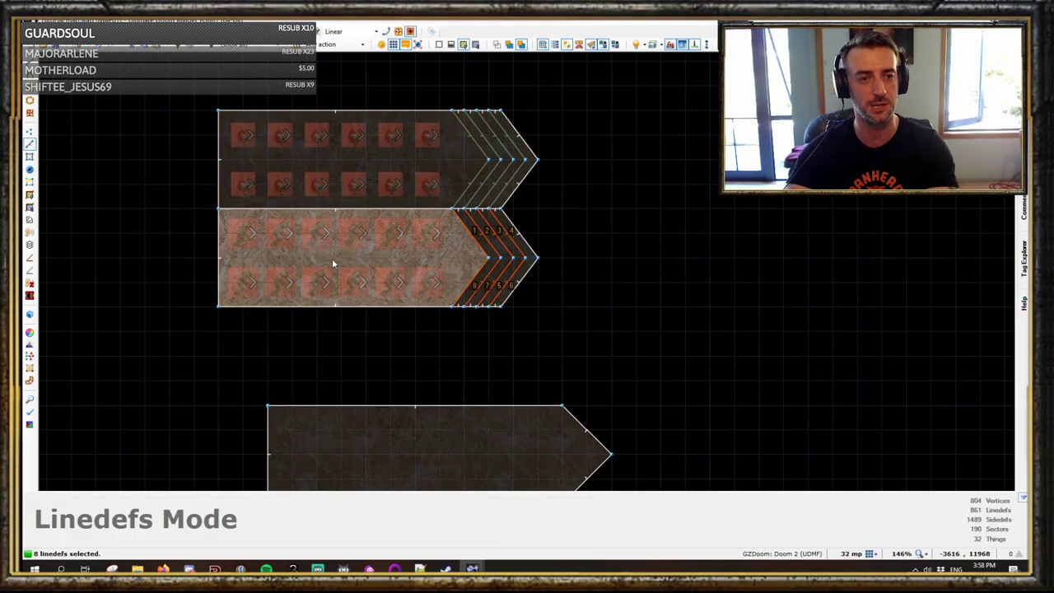
pyautogui.hotkey('ctrl', 'c')
pyautogui.hotkey('ctrl', 'v')
pyautogui.click(636, 288)
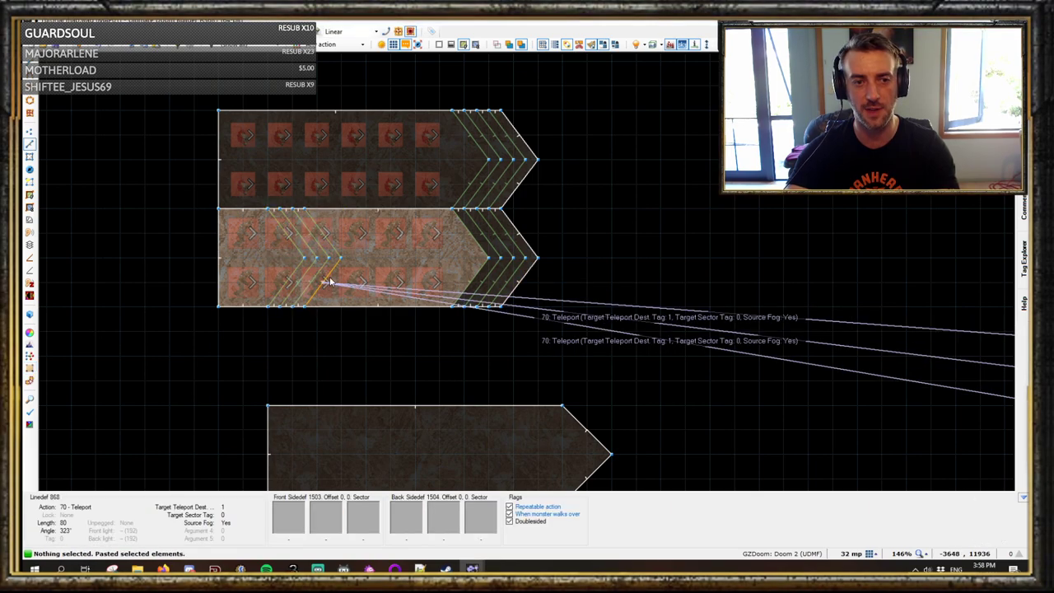
# Step: Examine the pasted teleport lines in the imp closet and the distance between the monster closets and the large room
pyautogui.moveTo(357, 281); pyautogui.dragTo(562, 263, button='middle')
pyautogui.scroll(-4, 562, 262)
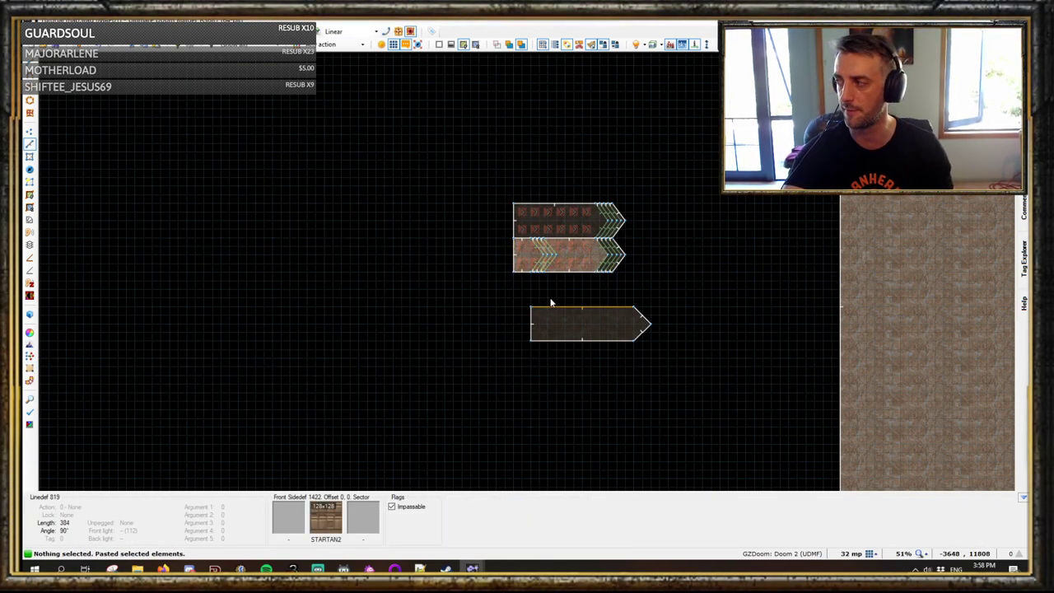
pyautogui.scroll(-2, 551, 303)
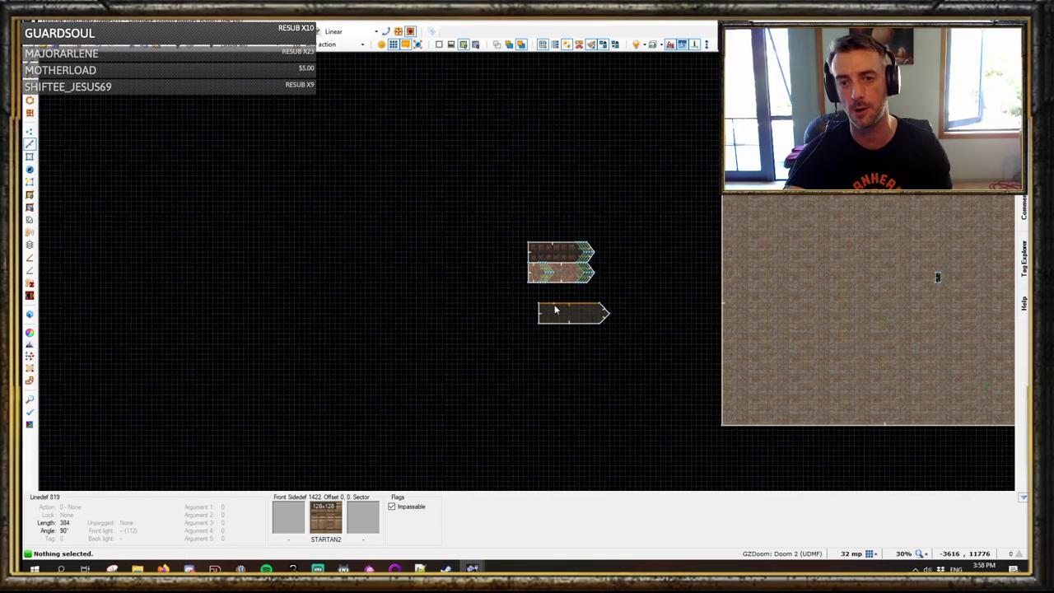
pyautogui.scroll(2, 553, 306)
pyautogui.scroll(-5, 556, 308)
pyautogui.scroll(2, 671, 330)
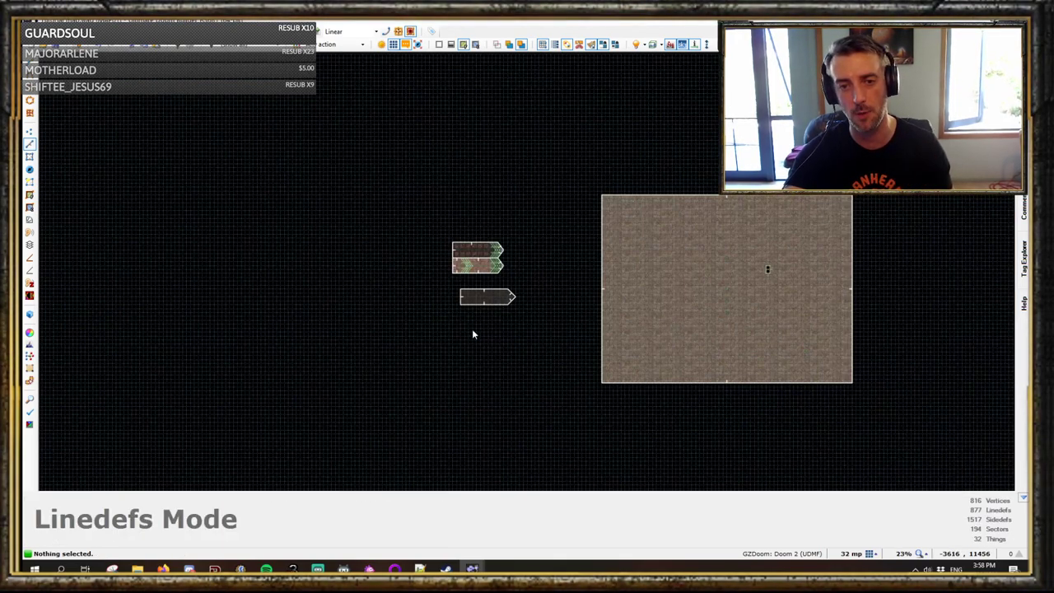
pyautogui.scroll(3, 465, 281)
pyautogui.scroll(1, 464, 281)
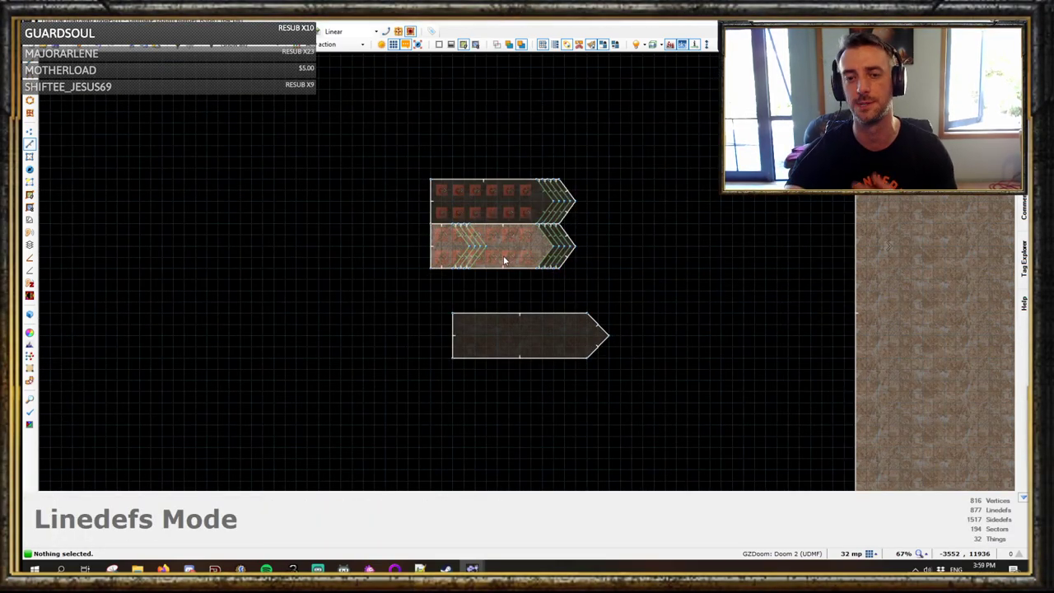
pyautogui.scroll(-3, 504, 261)
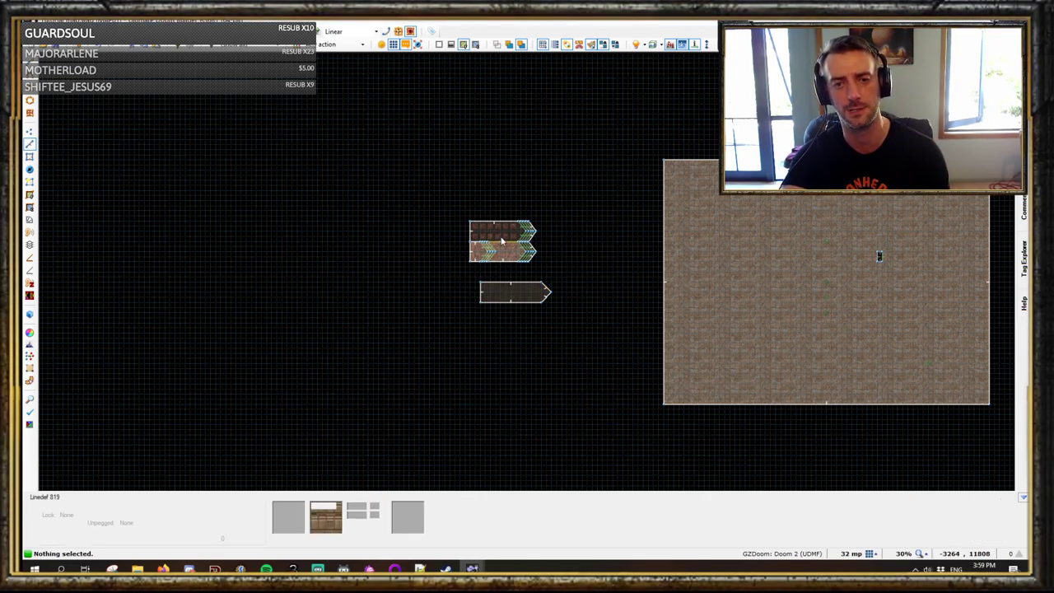
pyautogui.scroll(3, 500, 237)
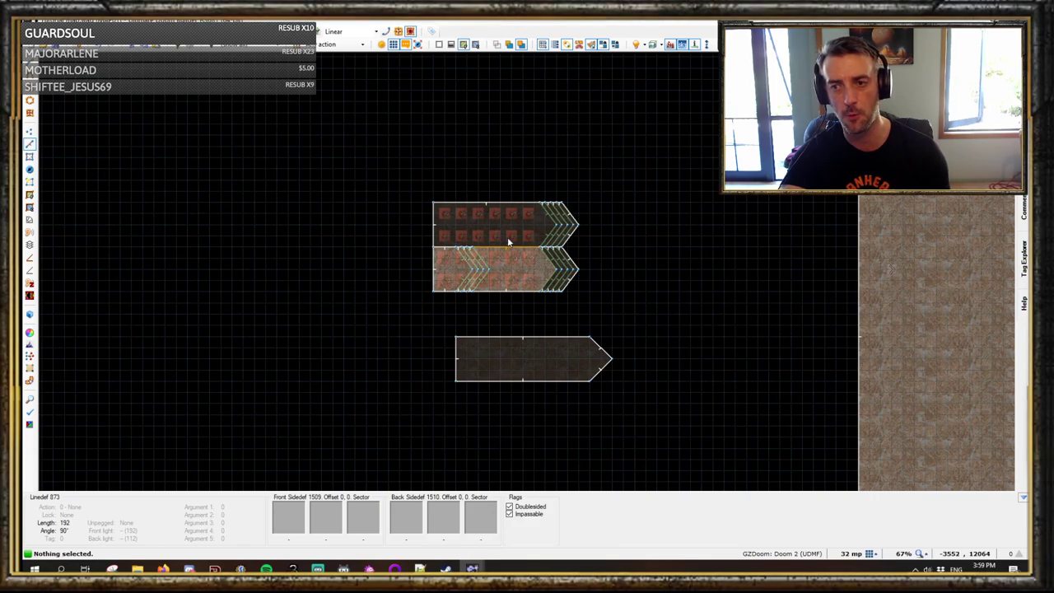
pyautogui.scroll(-5, 500, 236)
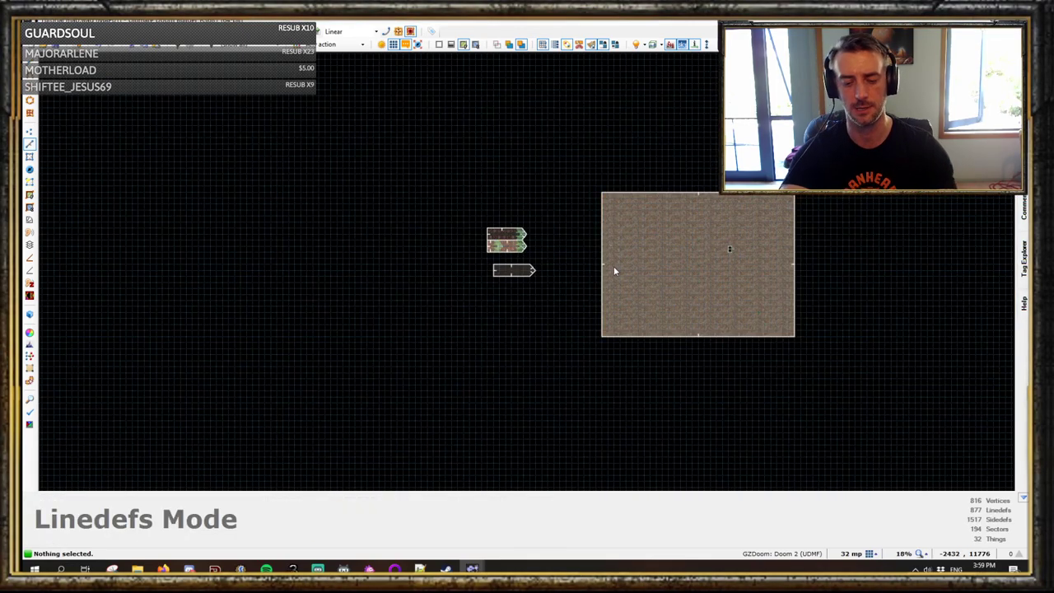
pyautogui.scroll(5, 502, 243)
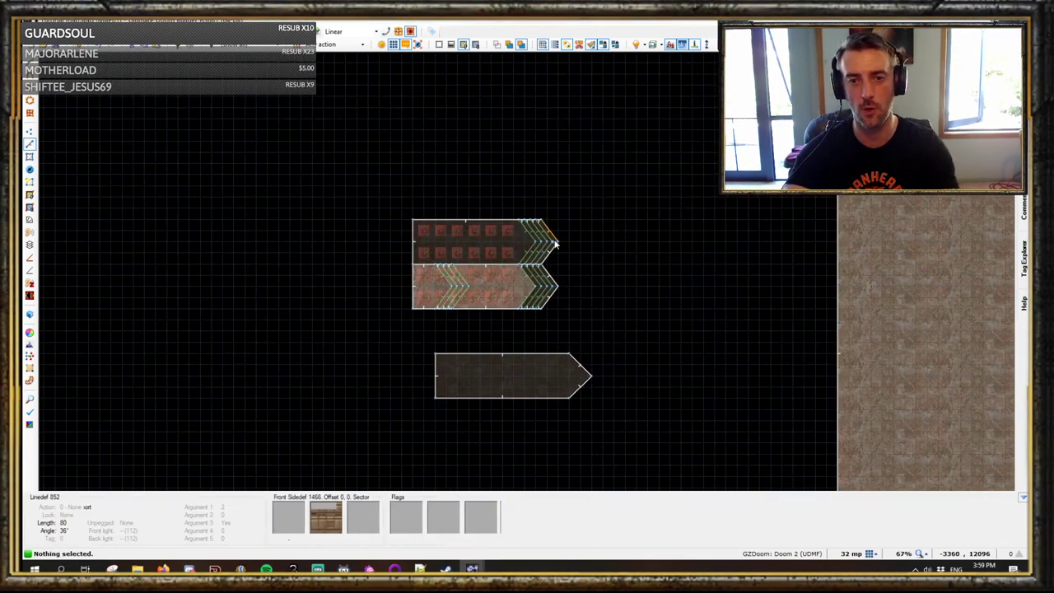
pyautogui.scroll(-2, 563, 249)
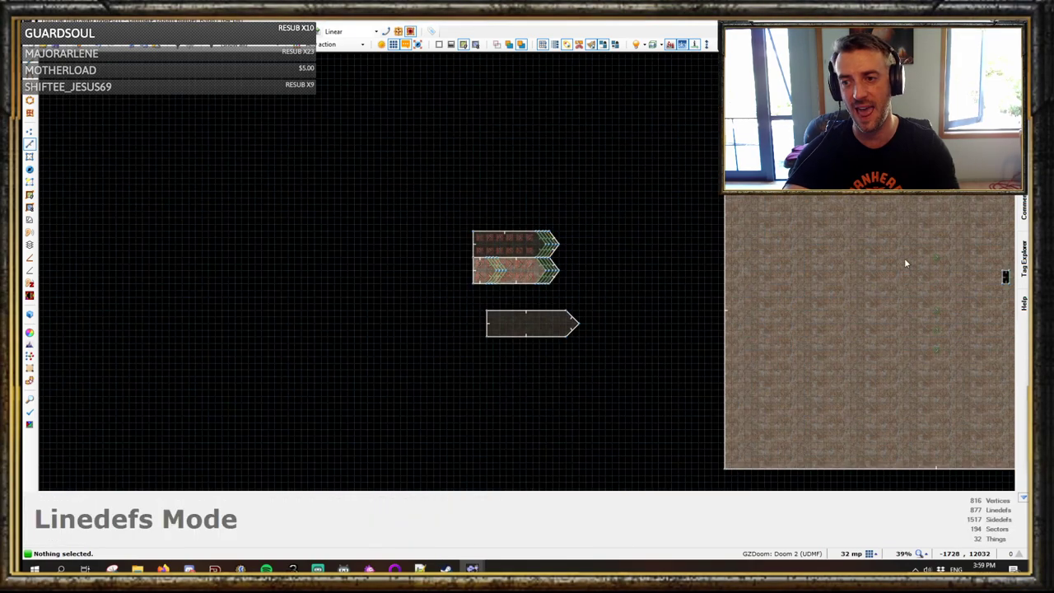
# Step: Move the two joined monster closets to the east side of the large room
pyautogui.scroll(-3, 560, 288)
pyautogui.moveTo(463, 231); pyautogui.dragTo(908, 263)
pyautogui.click(914, 335)
pyautogui.press('space')
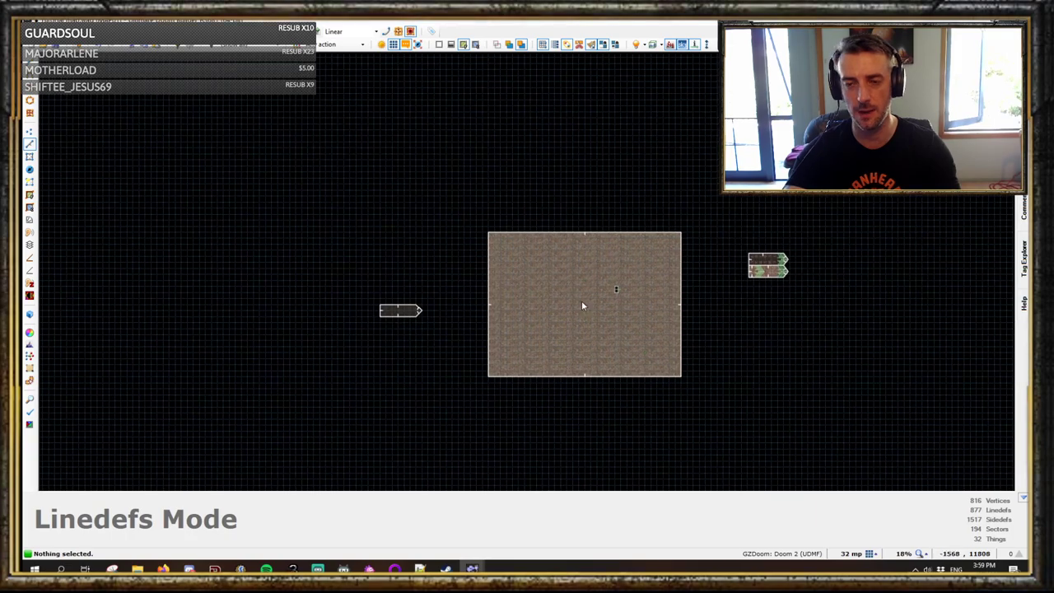
# Step: Merge the five sectors of the imp closet around the pasted teleport lines into a single sector
pyautogui.scroll(4, 587, 300)
pyautogui.press('t')
pyautogui.press('s')
pyautogui.scroll(-3, 906, 247)
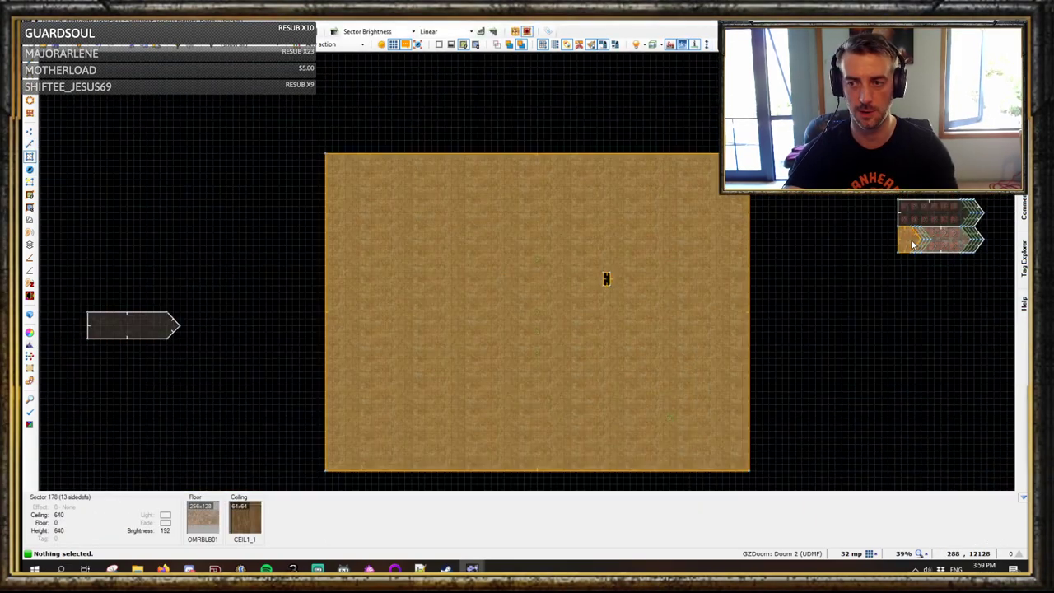
pyautogui.scroll(2, 865, 259)
pyautogui.moveTo(865, 258); pyautogui.dragTo(522, 290, button='middle')
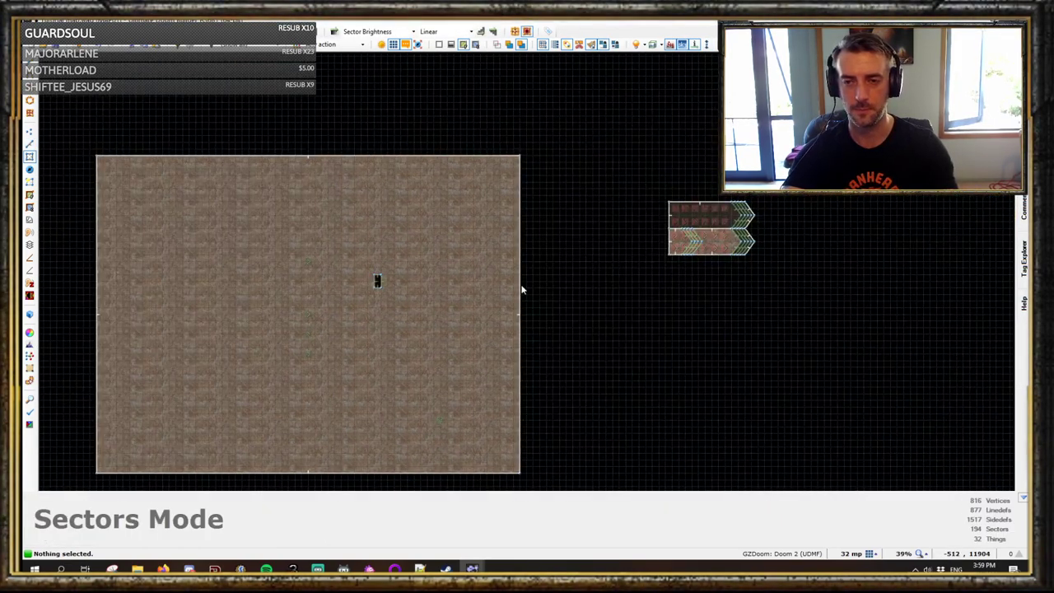
pyautogui.scroll(3, 696, 241)
pyautogui.moveTo(708, 245); pyautogui.dragTo(670, 248)
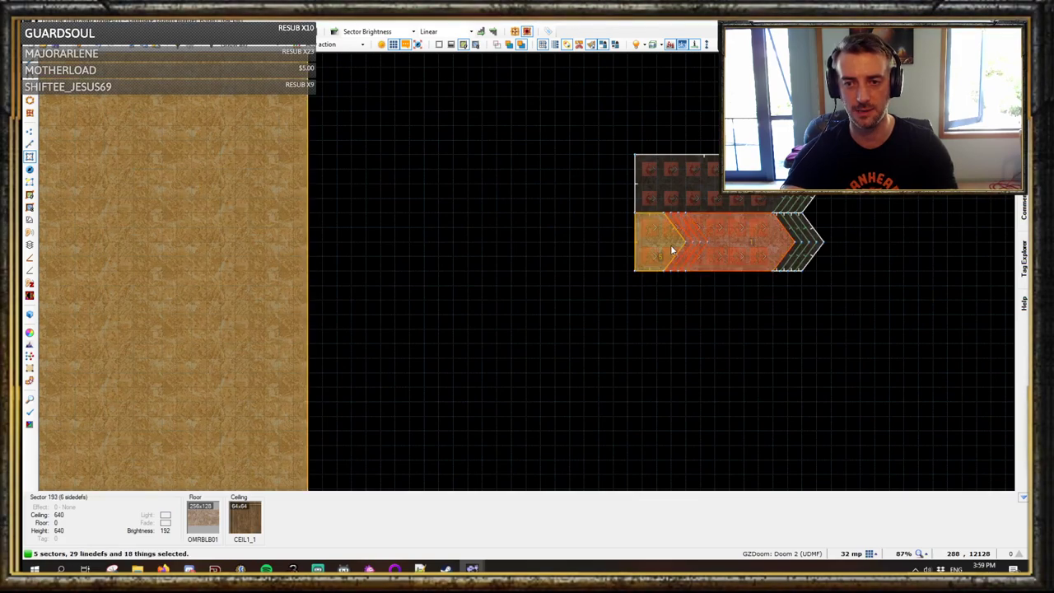
pyautogui.hotkey('shift', 'j')
pyautogui.hotkey('ctrl', 'shift', 'j')
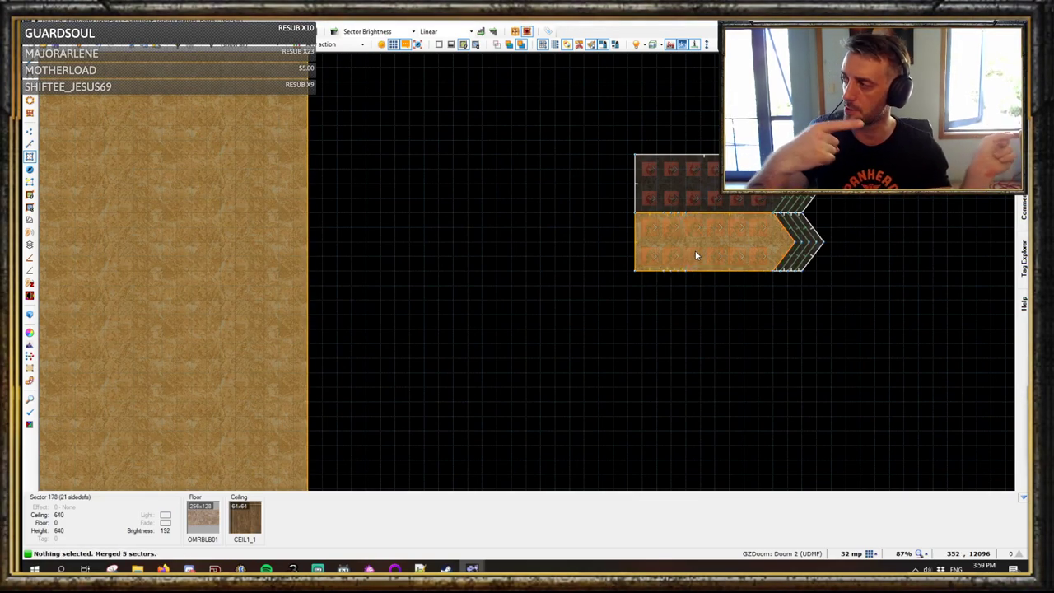
pyautogui.press('s')
pyautogui.scroll(-4, 642, 270)
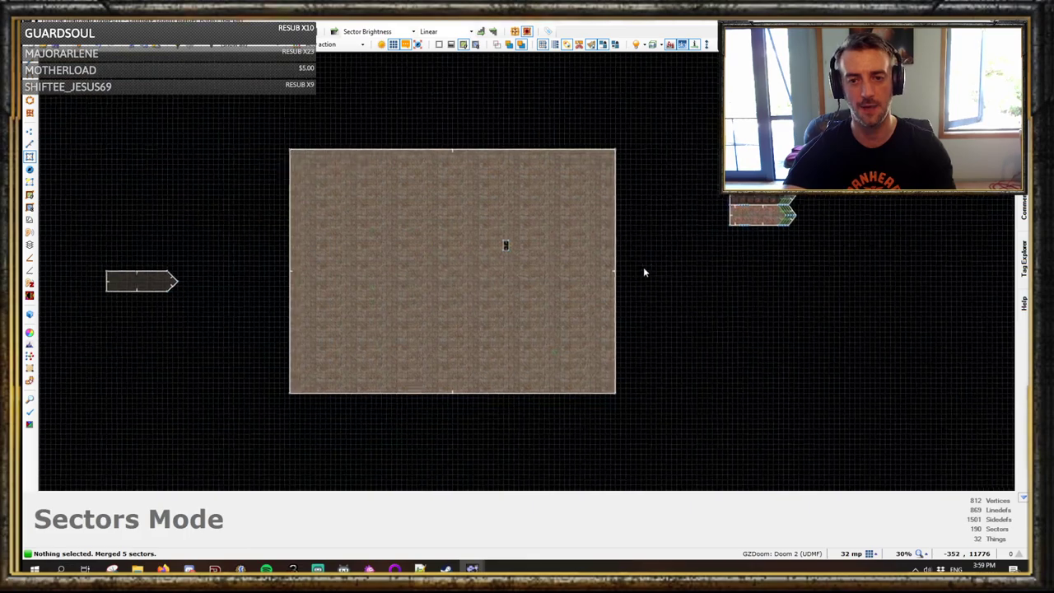
# Step: Test the map in the game and release the monsters from the relocated closets into the large room
pyautogui.scroll(2, 543, 247)
pyautogui.press('F9')
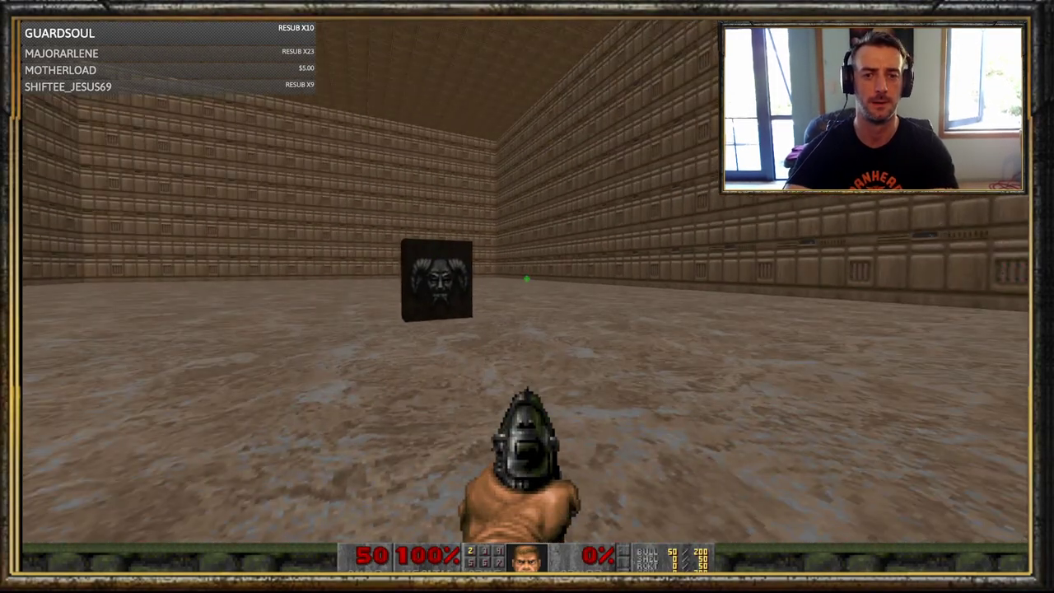
pyautogui.press('w')
pyautogui.press('s')
pyautogui.press('s')
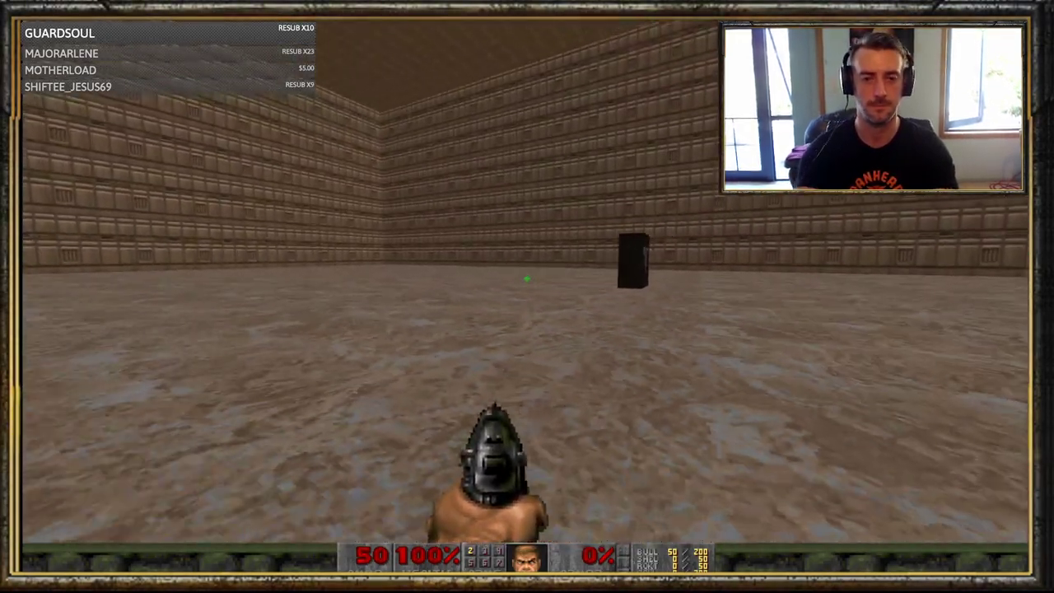
pyautogui.press('Tab')
pyautogui.press('Tab')
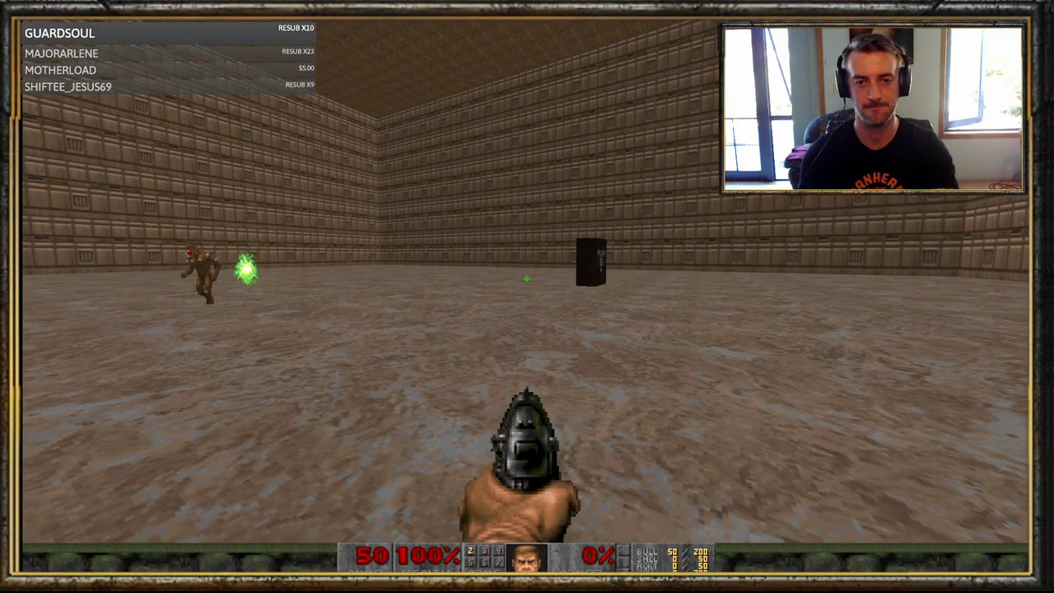
pyautogui.press('Tab')
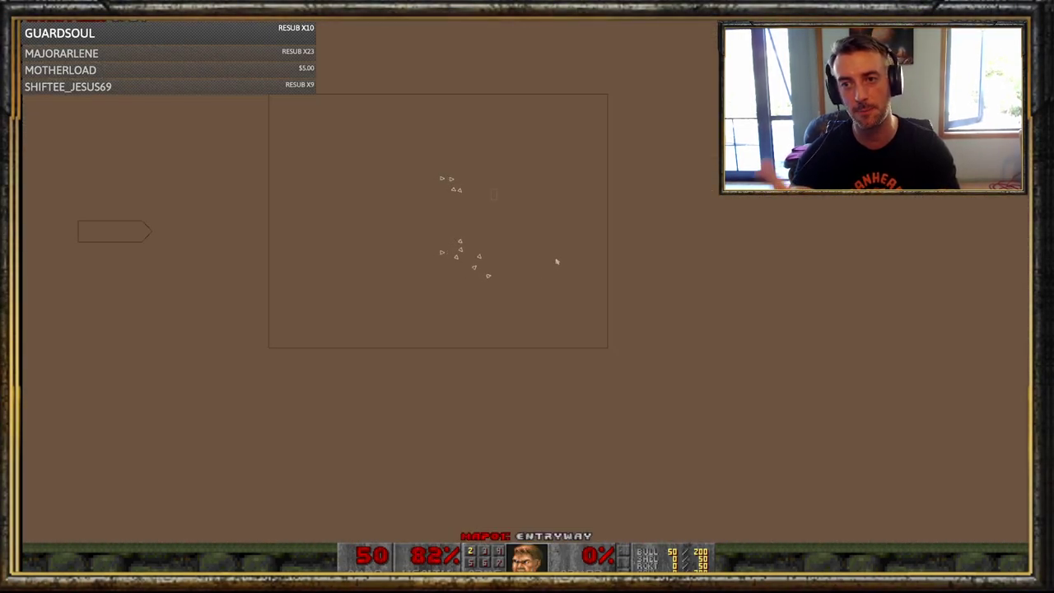
# Step: Examine on the automap how the monsters leave the relocated closets and spread through the room, and quit the test game
pyautogui.press('Tab')
pyautogui.press('Tab')
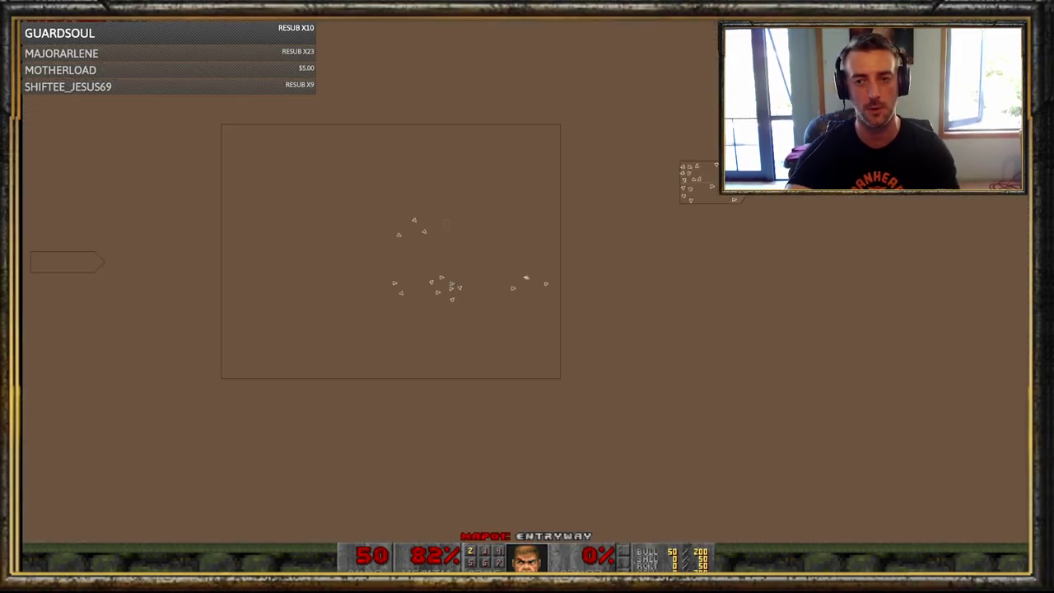
pyautogui.press('Tab')
pyautogui.press('Tab')
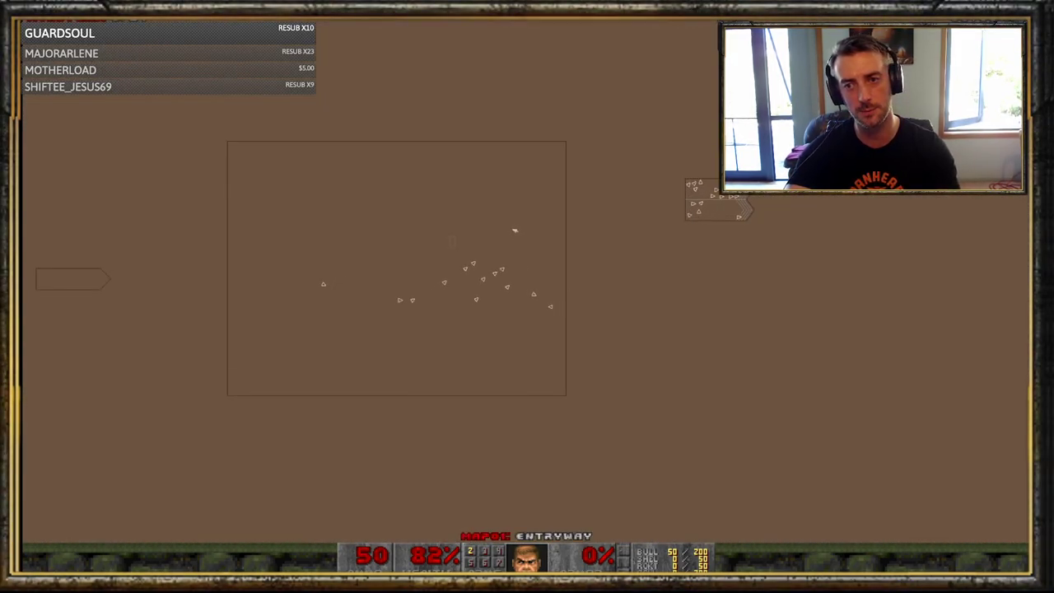
pyautogui.press('Tab')
pyautogui.press('Tab')
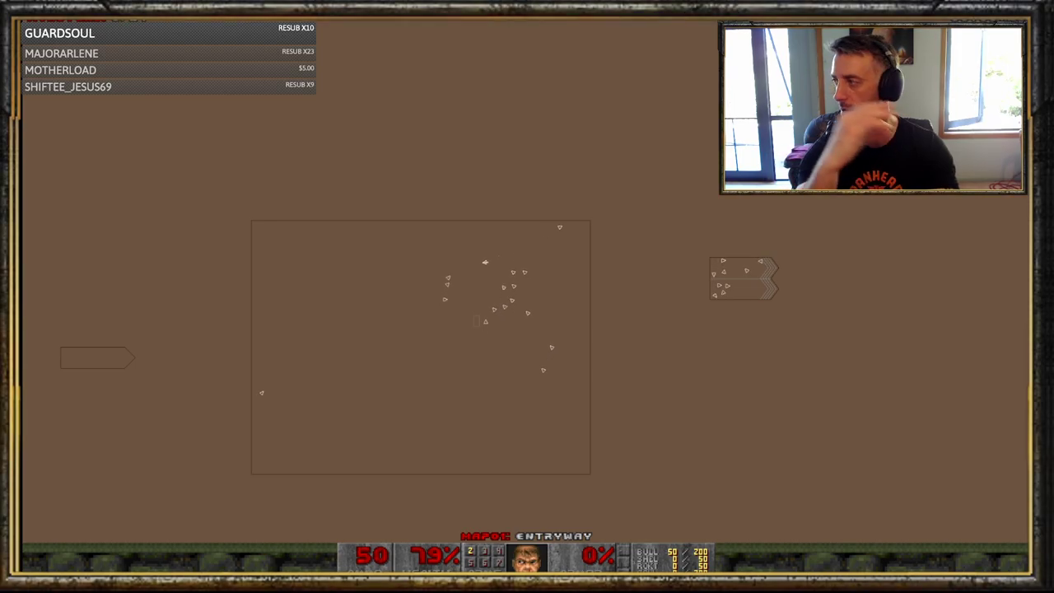
pyautogui.press('Tab')
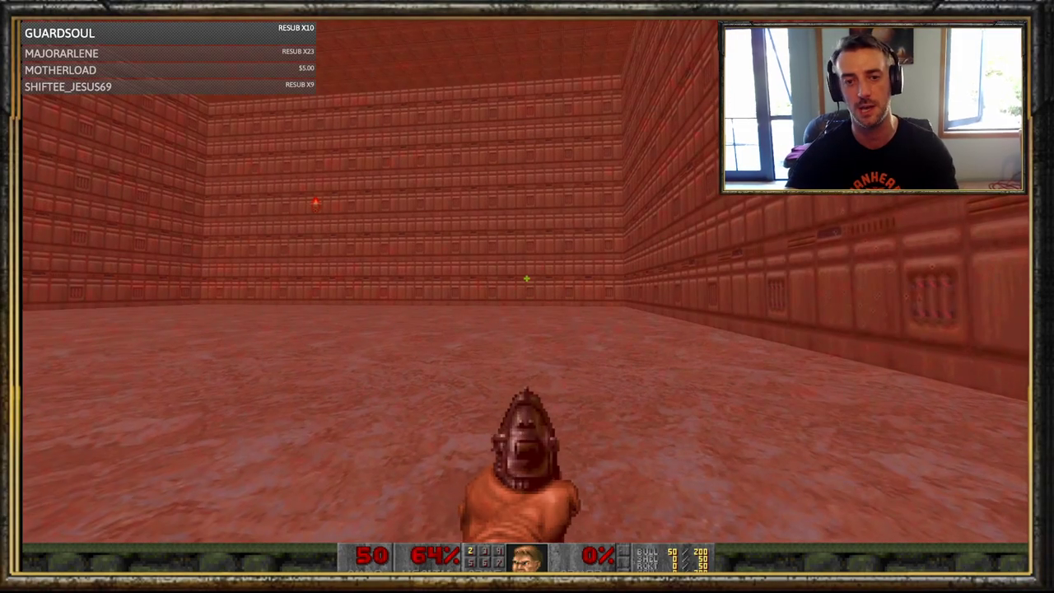
pyautogui.press('Tab')
pyautogui.press('Tab')
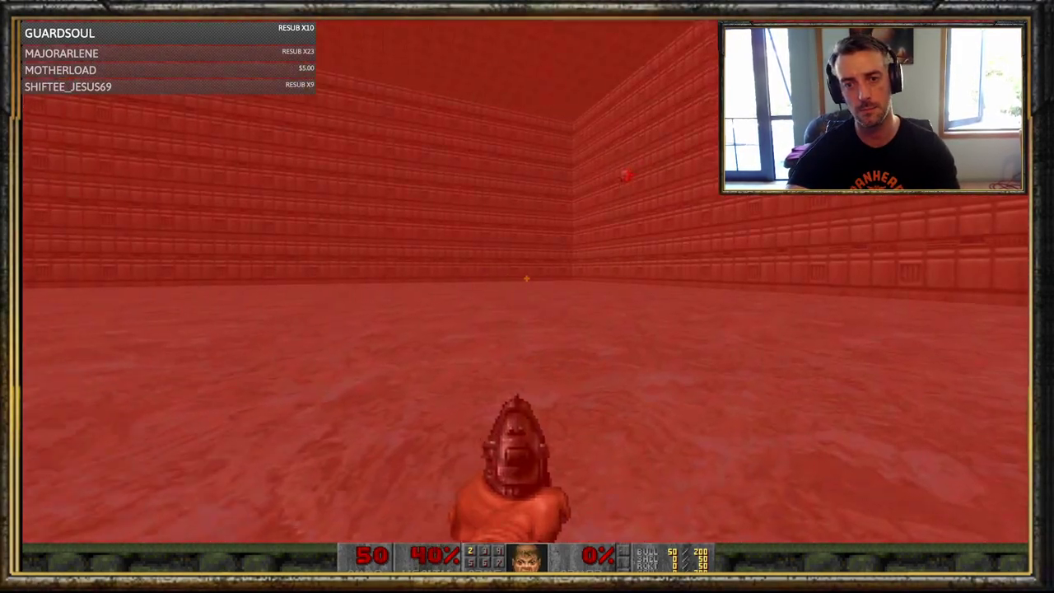
pyautogui.press('Tab')
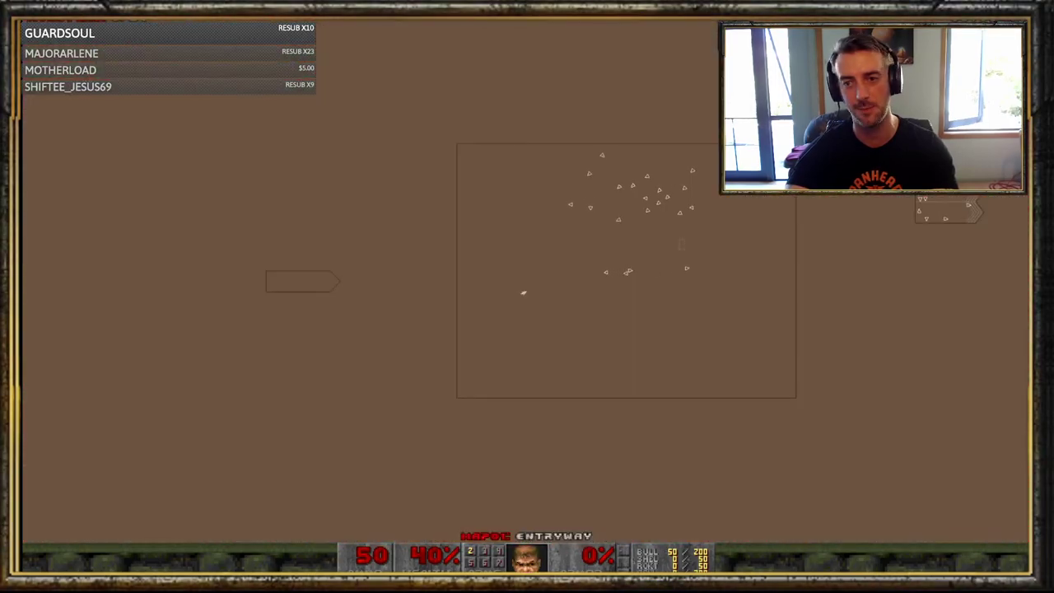
pyautogui.press('Tab')
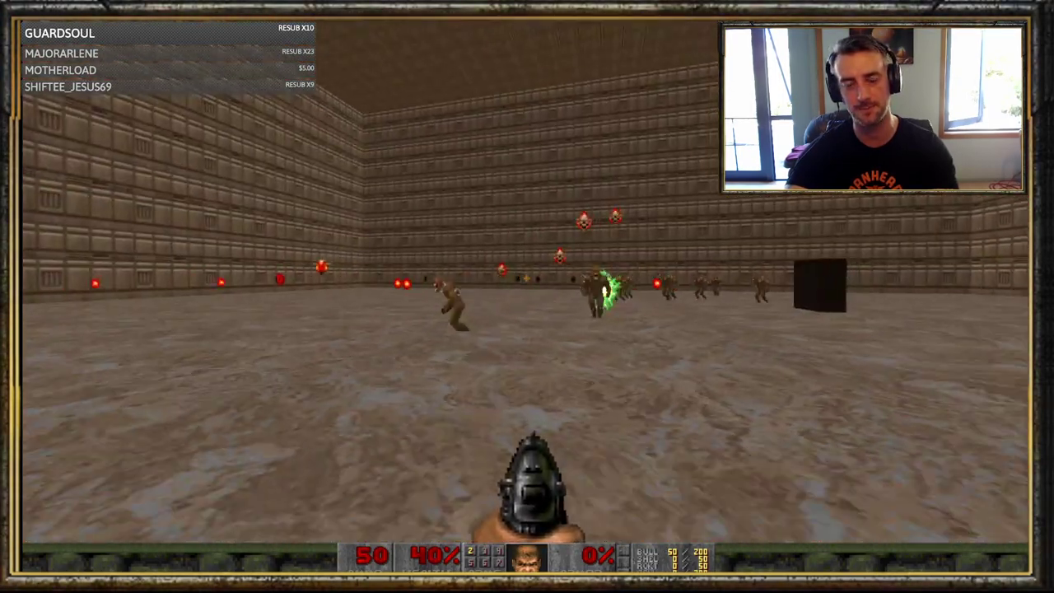
pyautogui.press('Escape')
pyautogui.press('Return')
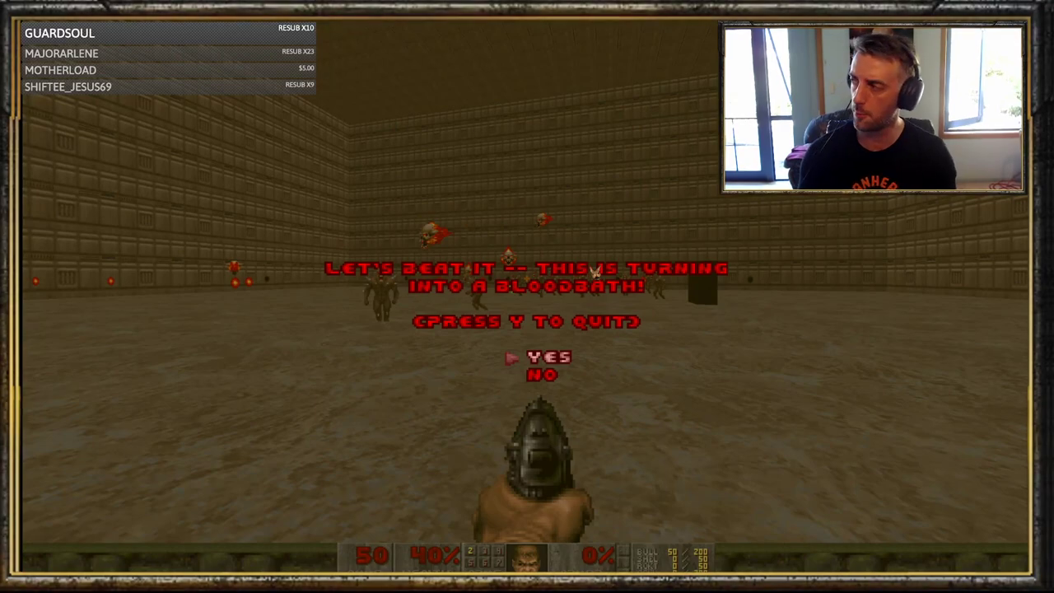
pyautogui.press('y')
# Step: Undo the merging of the imp closet sectors and the relocation of the monster closets
pyautogui.hotkey('ctrl', 'z')
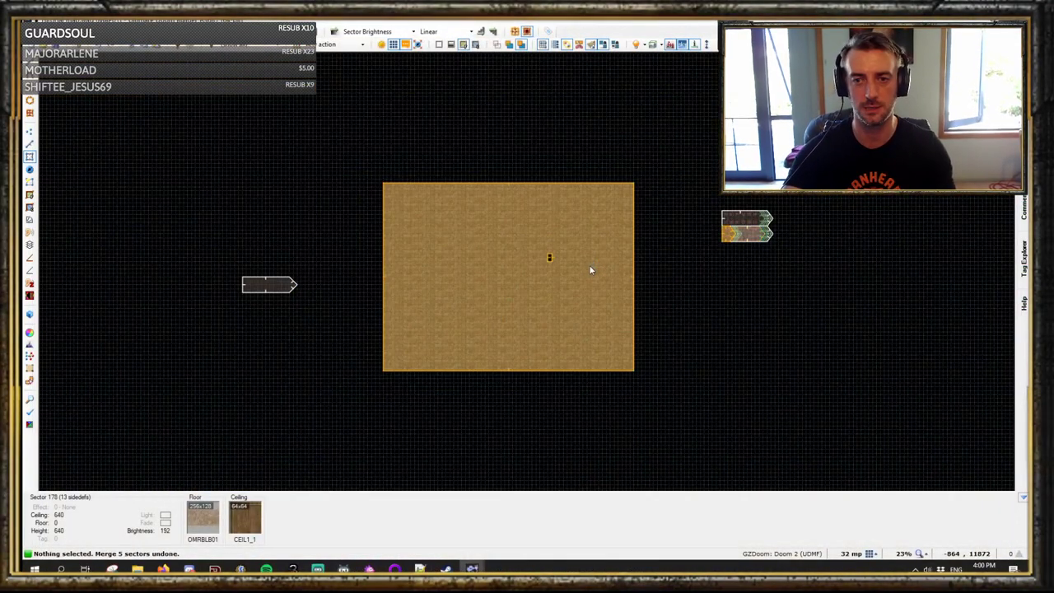
pyautogui.hotkey('ctrl', 'z')
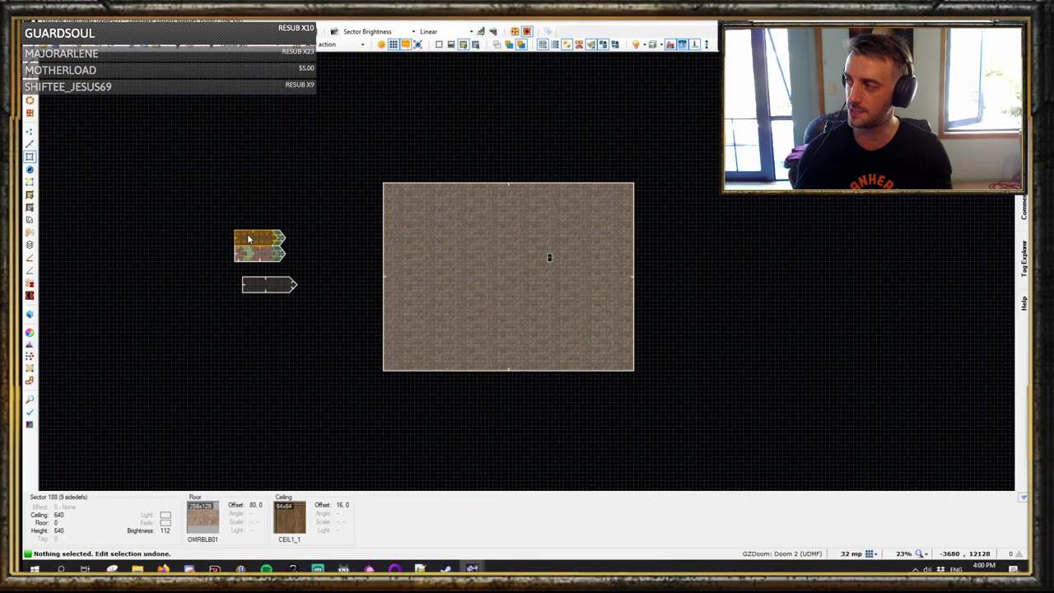
pyautogui.scroll(4, 249, 239)
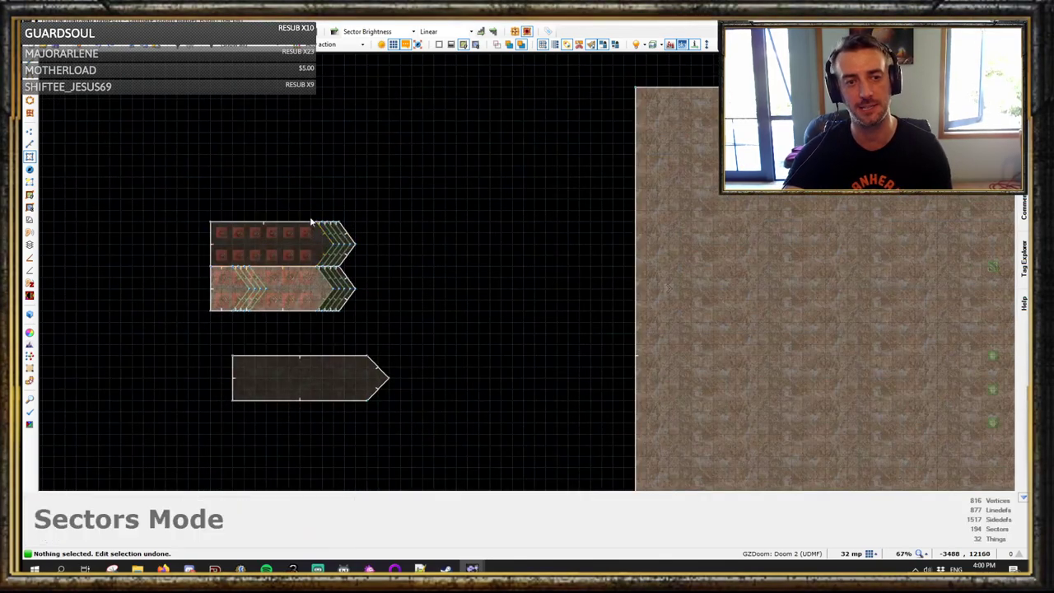